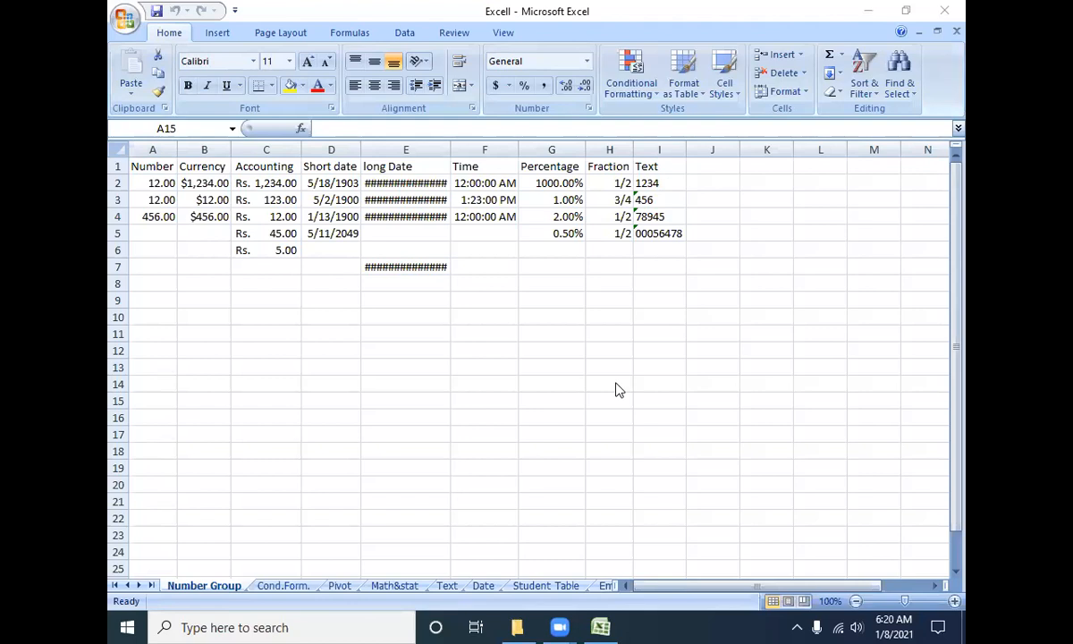
- Open the Cond.Form. sheet and look through the numbers in column A
left_click(283, 586)
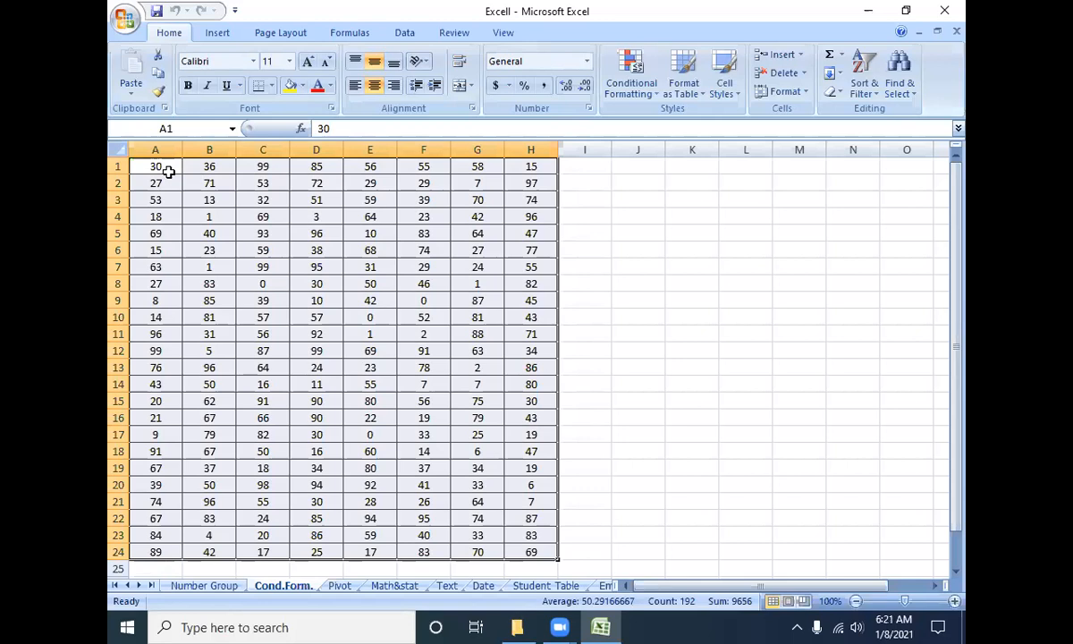
left_click(163, 172)
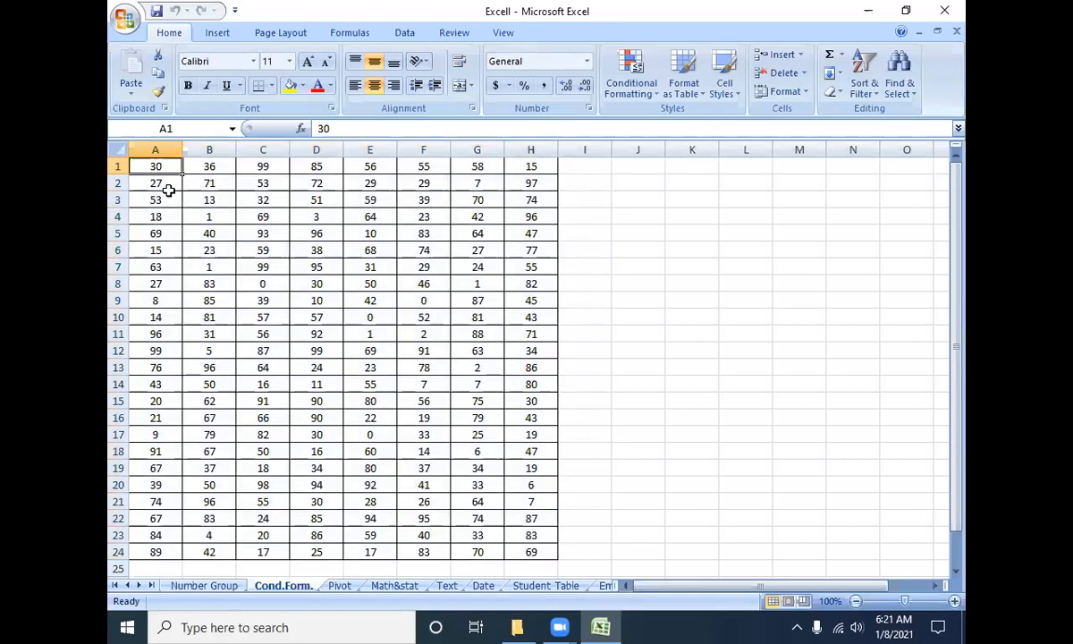
key("Down")
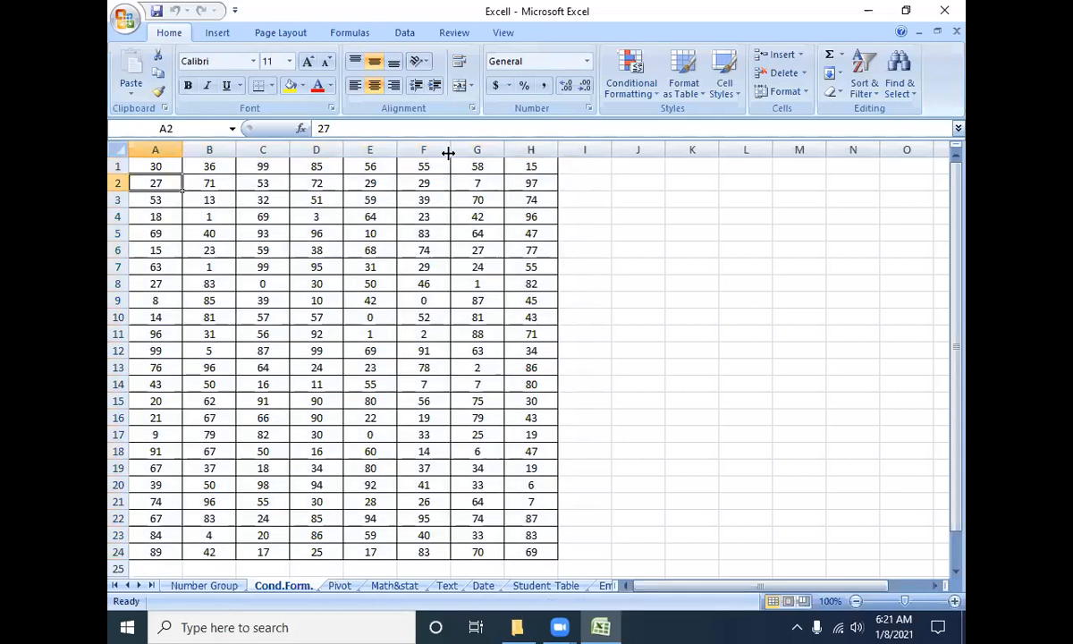
key("Down")
key("Down")
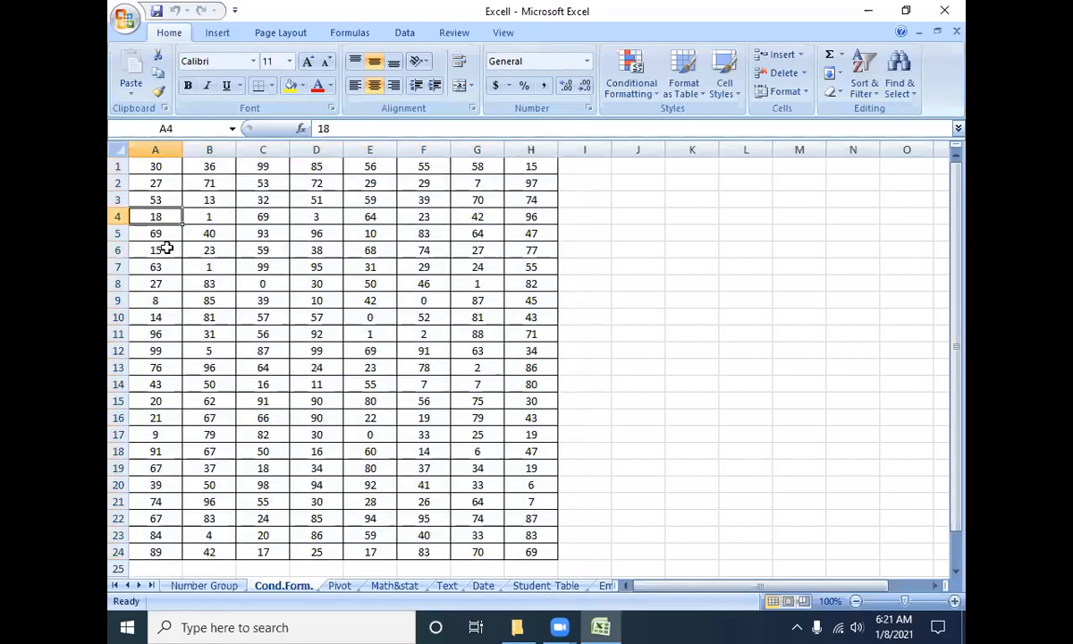
left_click(164, 282)
left_click(157, 303)
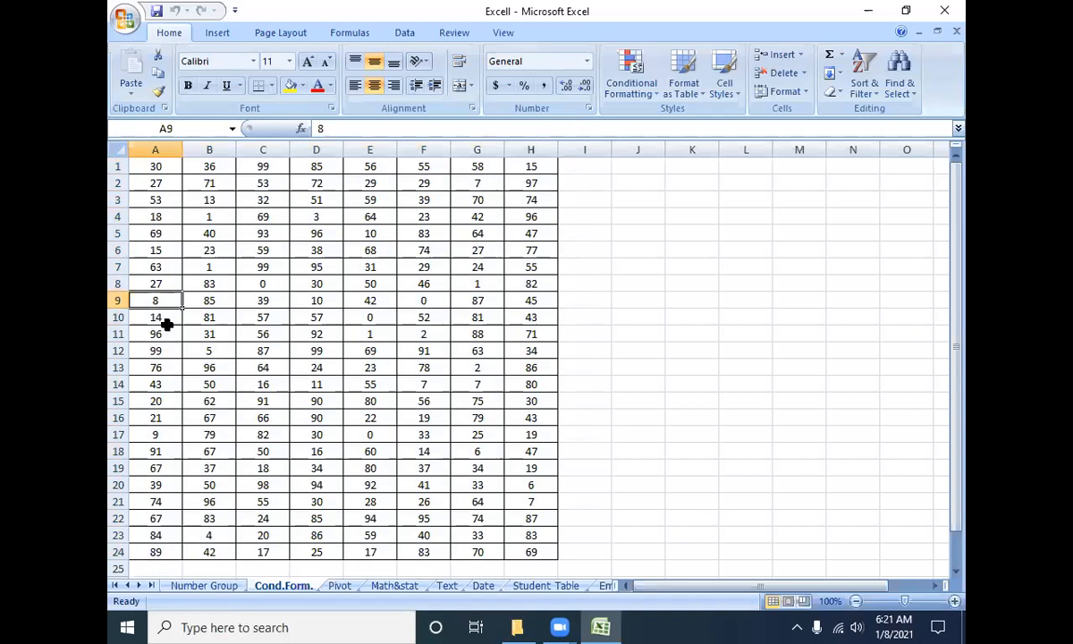
- Select the whole number table from A1 to H24 on the Cond.Form. sheet
left_click(160, 168)
key("ctrl+shift+End")
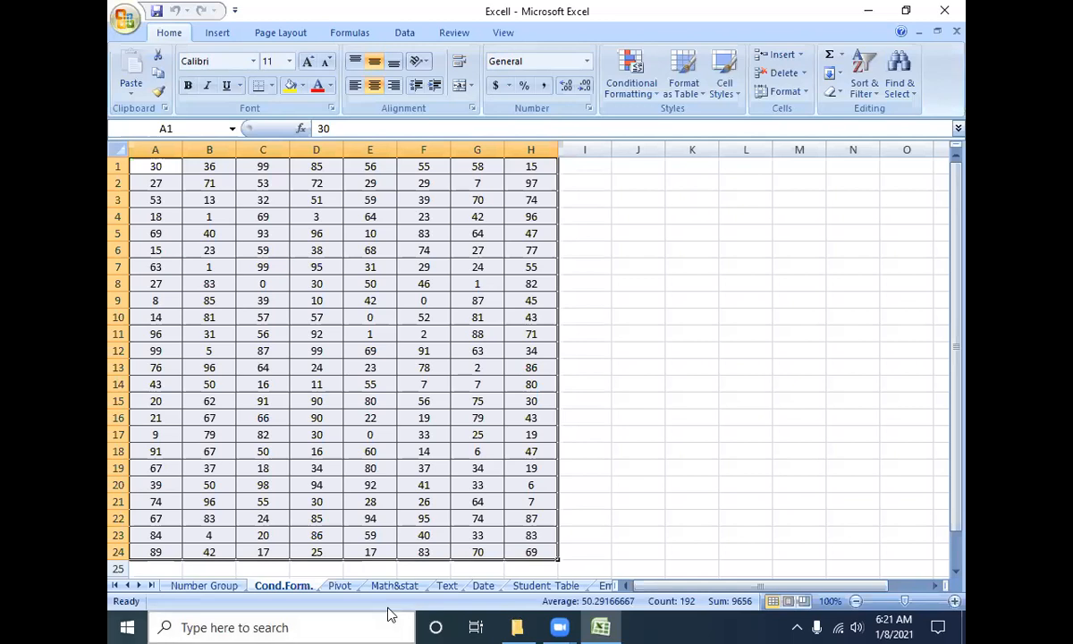
left_click(154, 166)
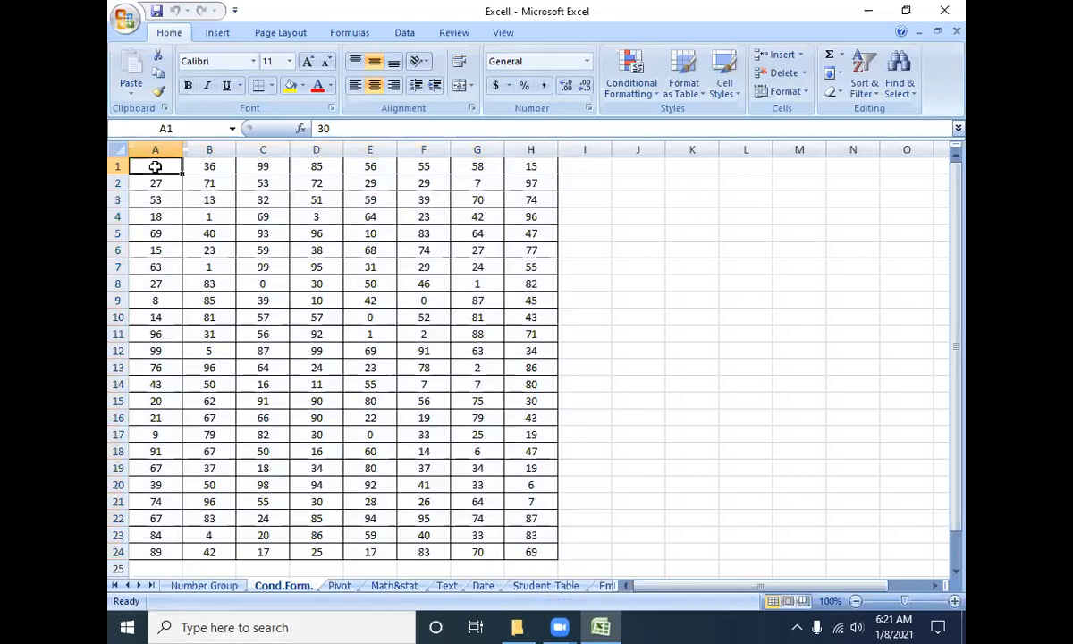
key("ctrl+shift+Right")
key("ctrl+shift+Down")
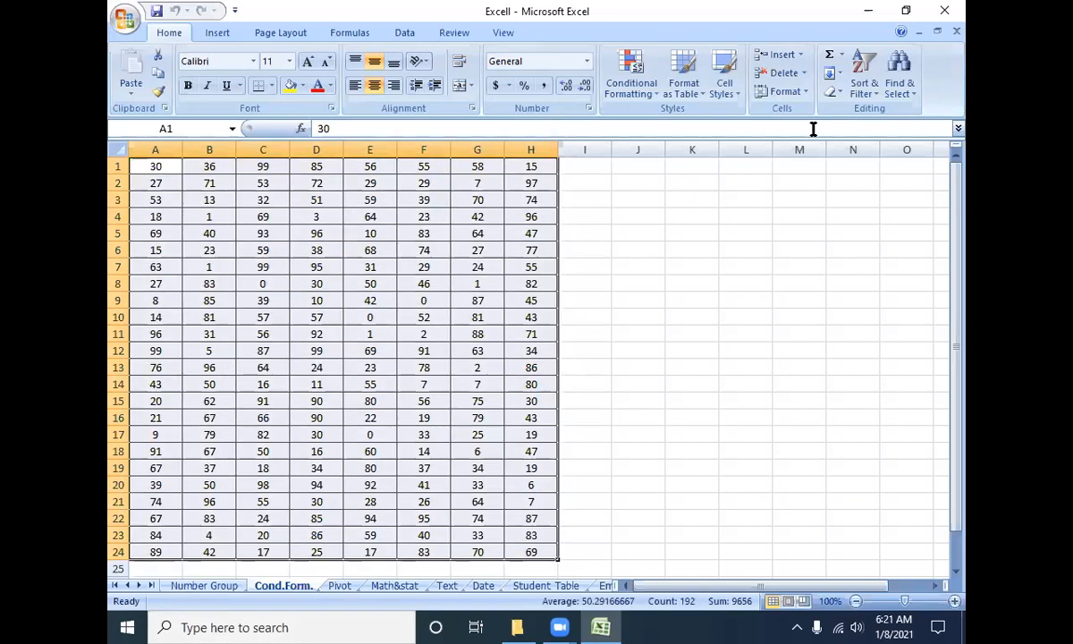
left_click(650, 102)
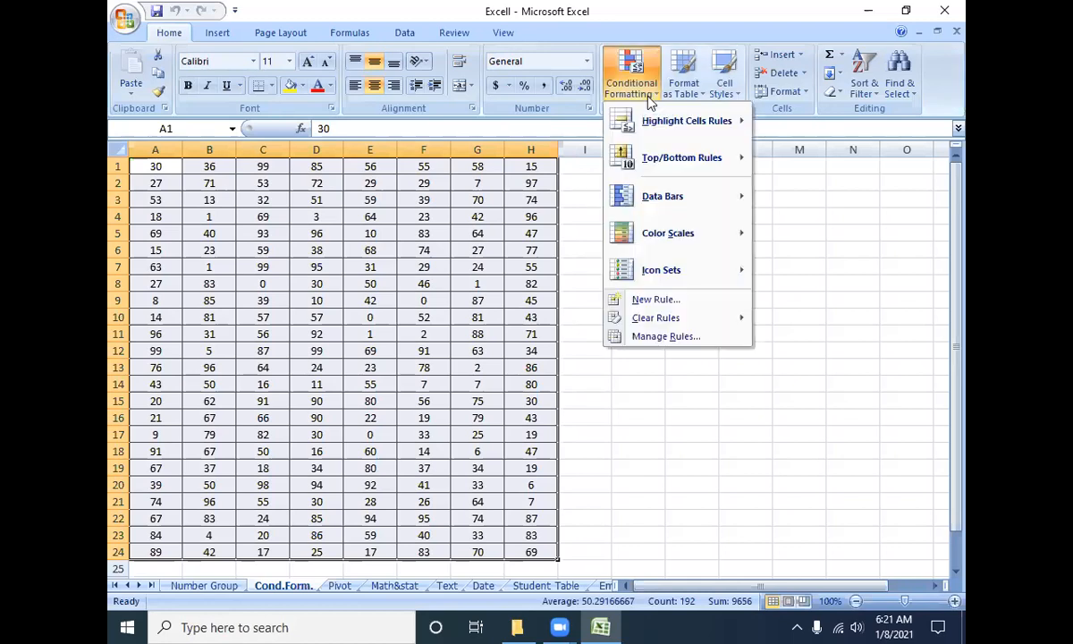
mouse_move(650, 126)
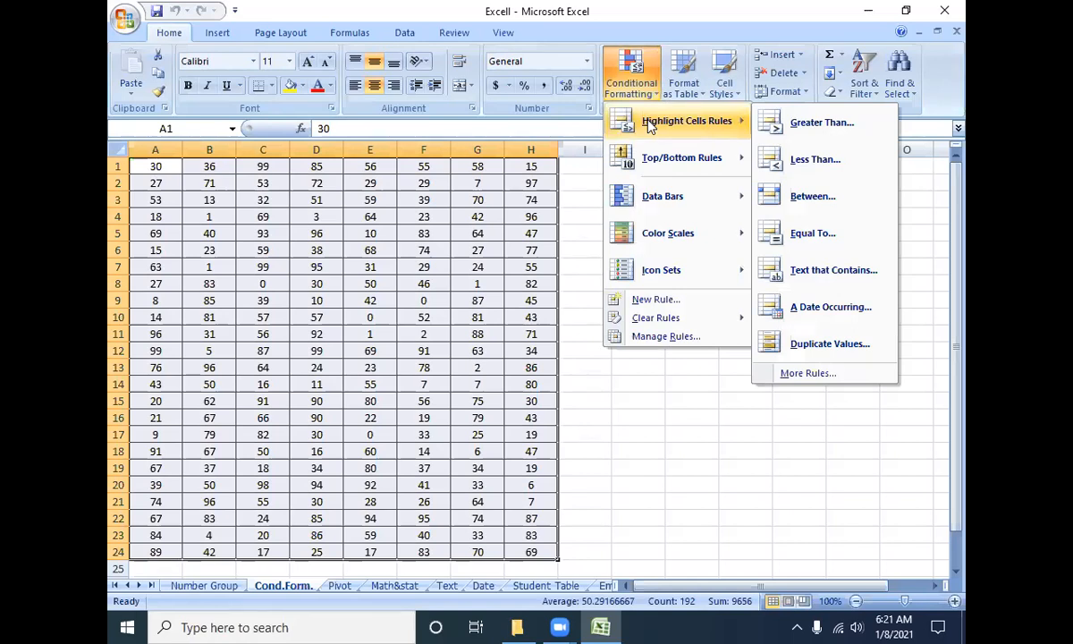
left_click(590, 40)
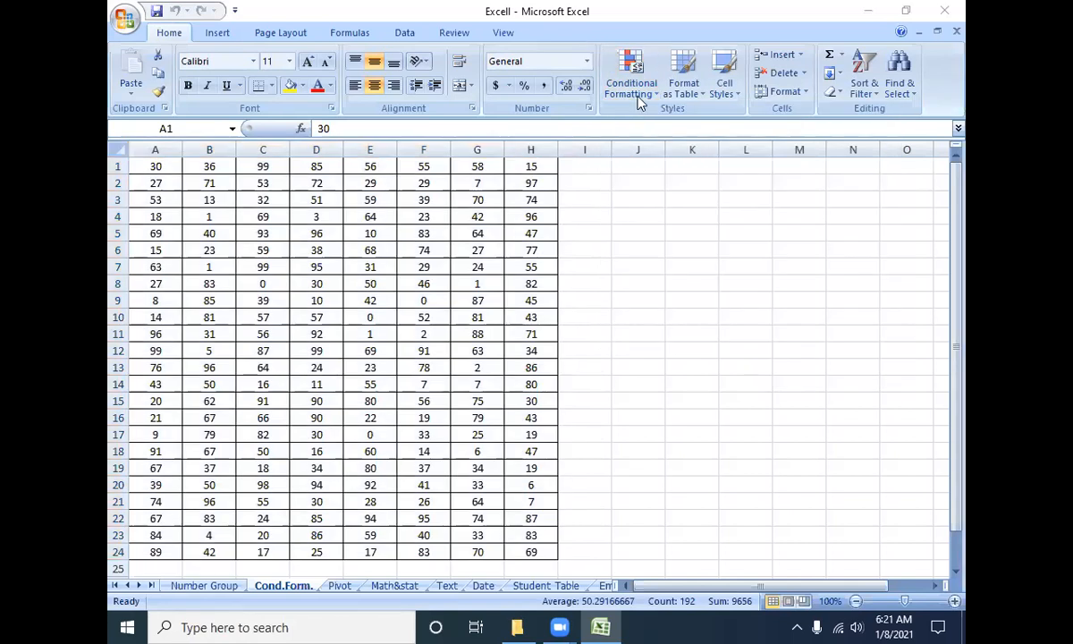
- Add a Less Than conditional formatting rule to A1:H24 that marks values below 30 with a custom red fill
key("alt+h")
key("l")
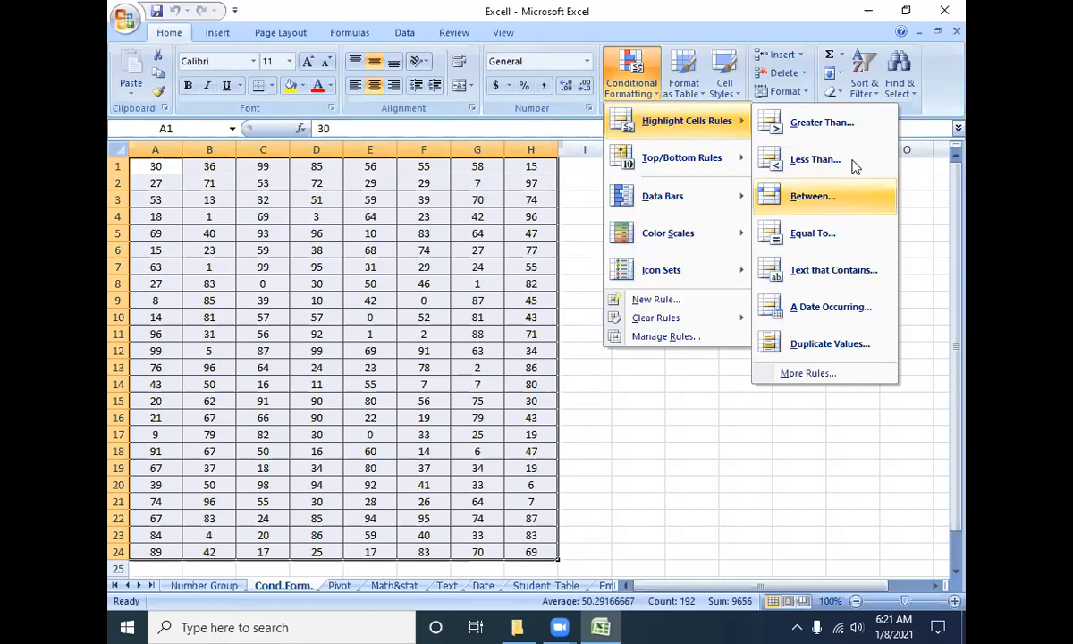
left_click(803, 158)
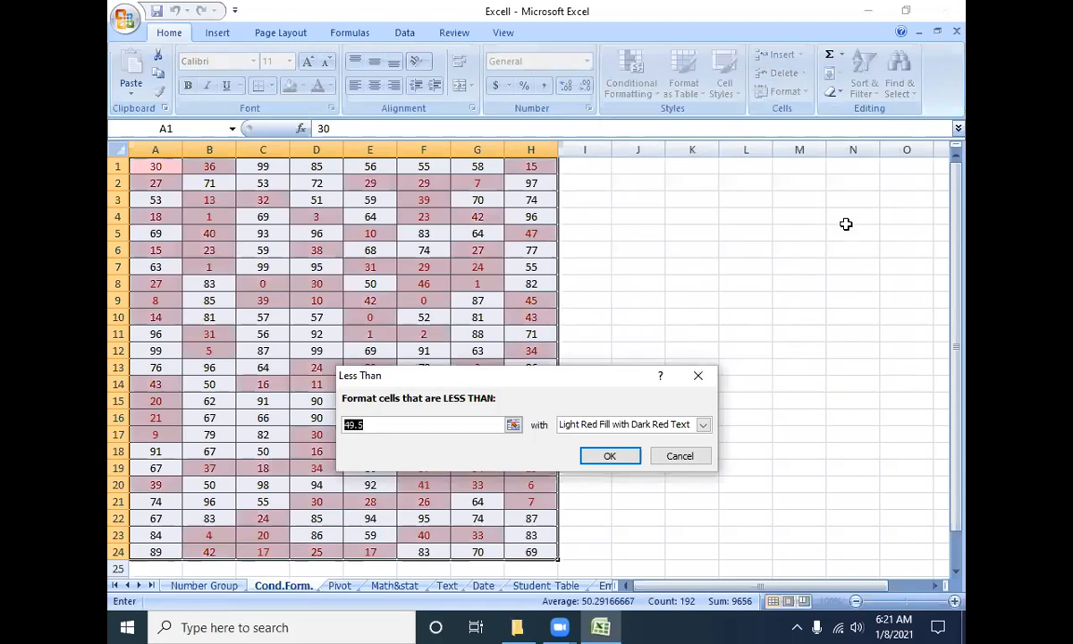
type("30")
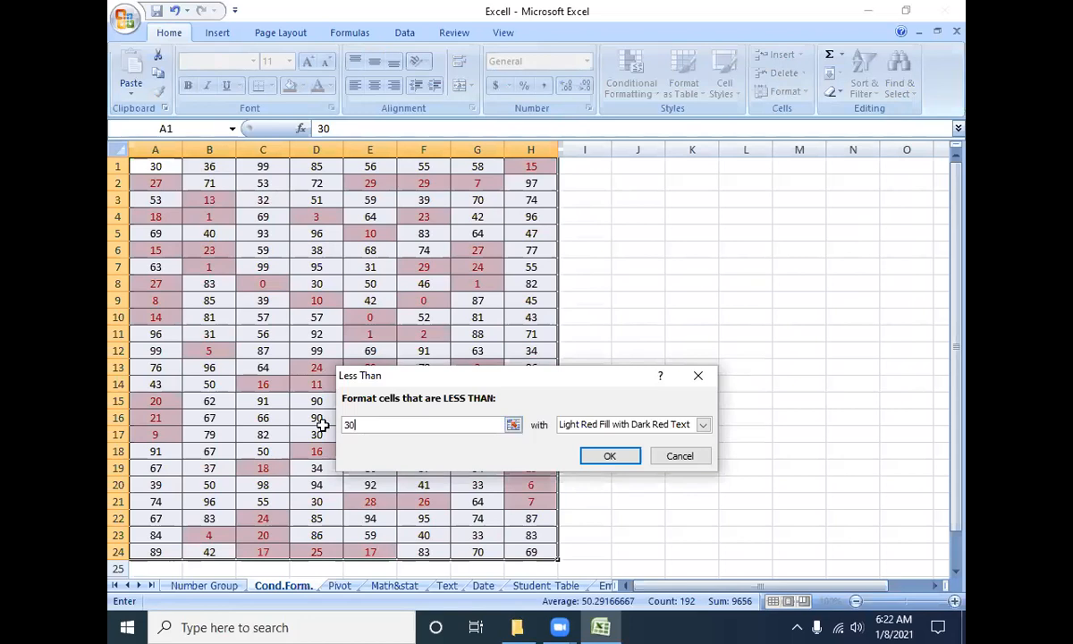
left_click(625, 427)
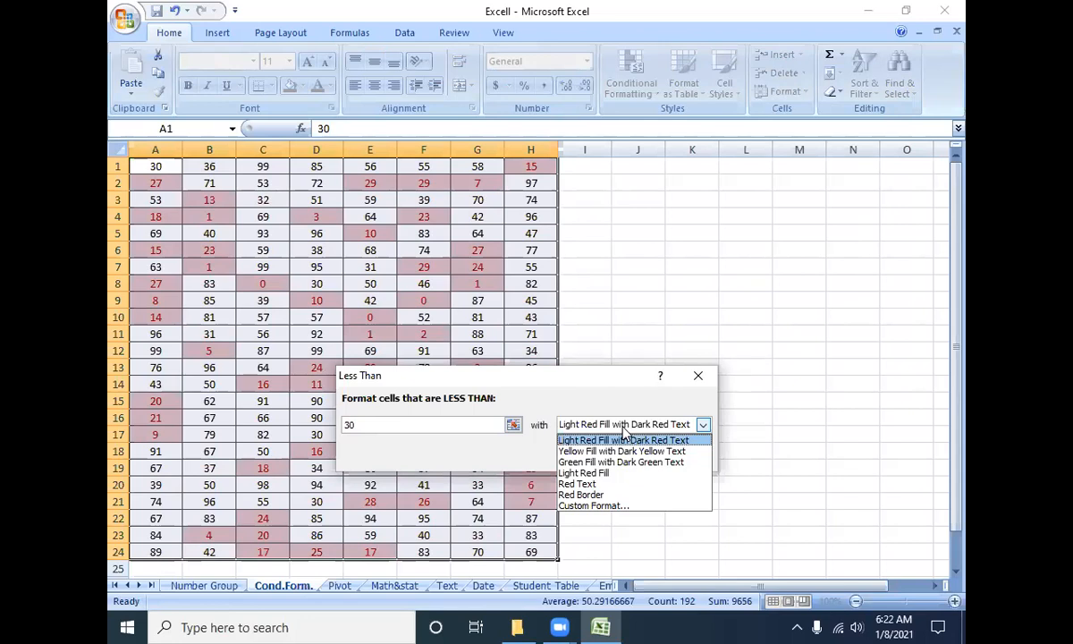
left_click(590, 506)
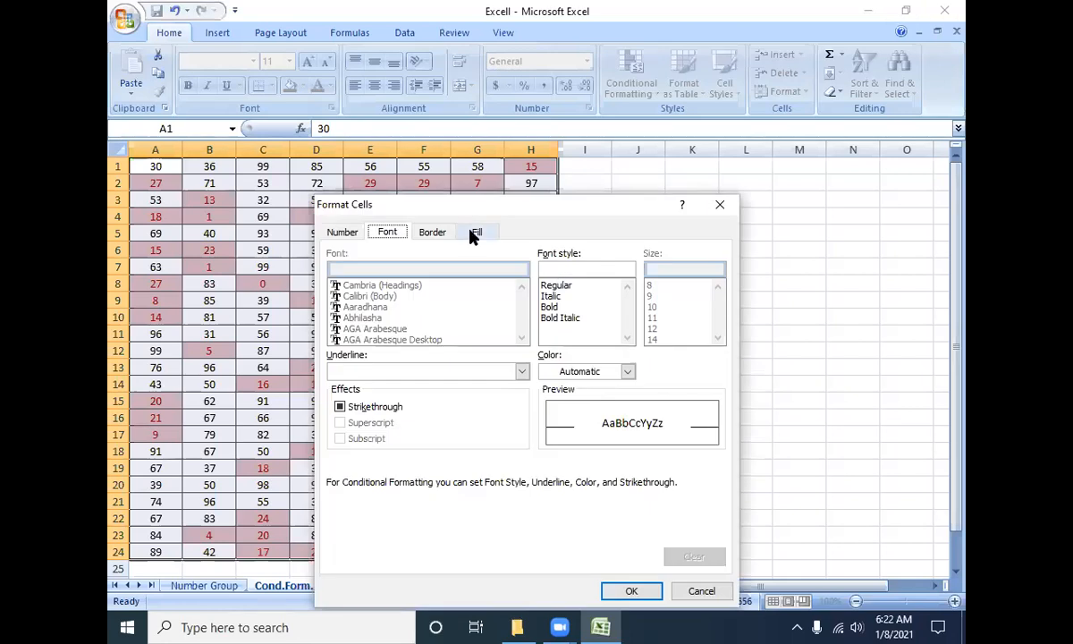
left_click(473, 232)
left_click(359, 398)
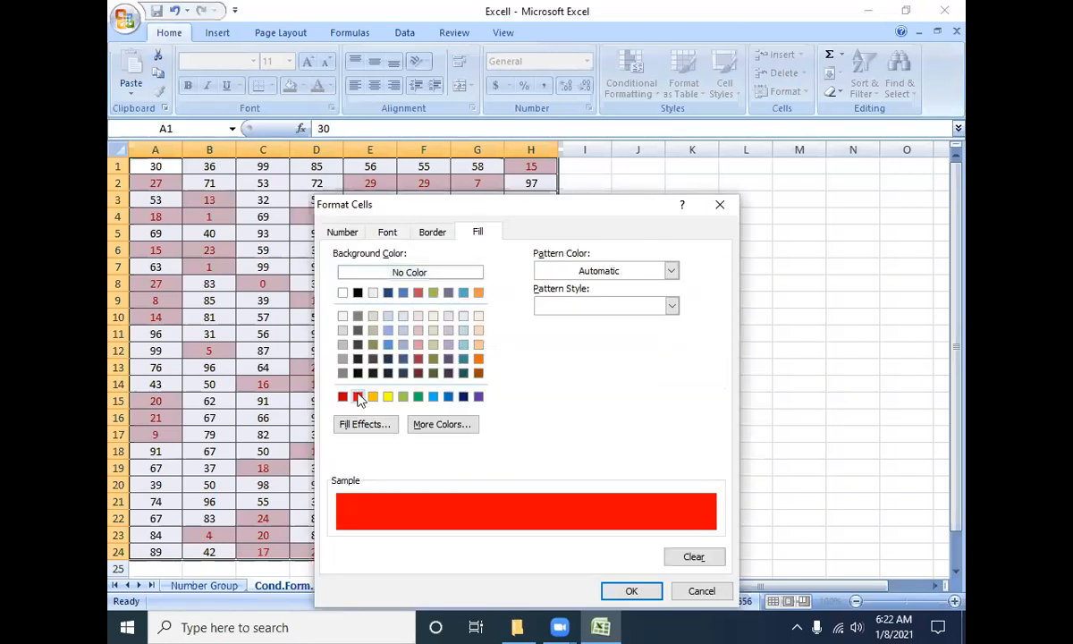
left_click(616, 591)
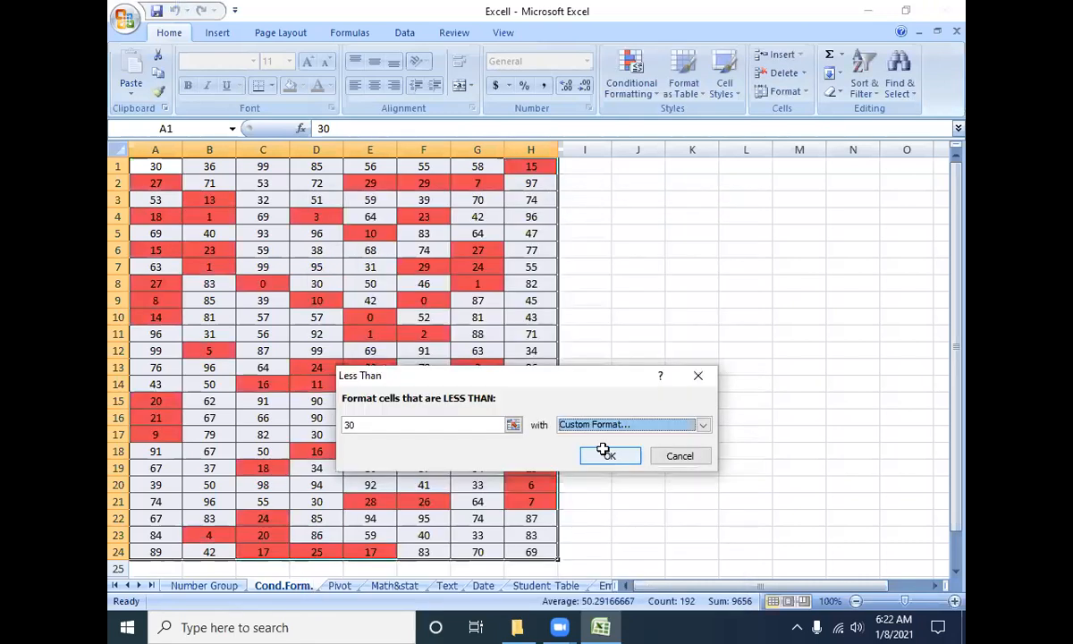
left_click(605, 453)
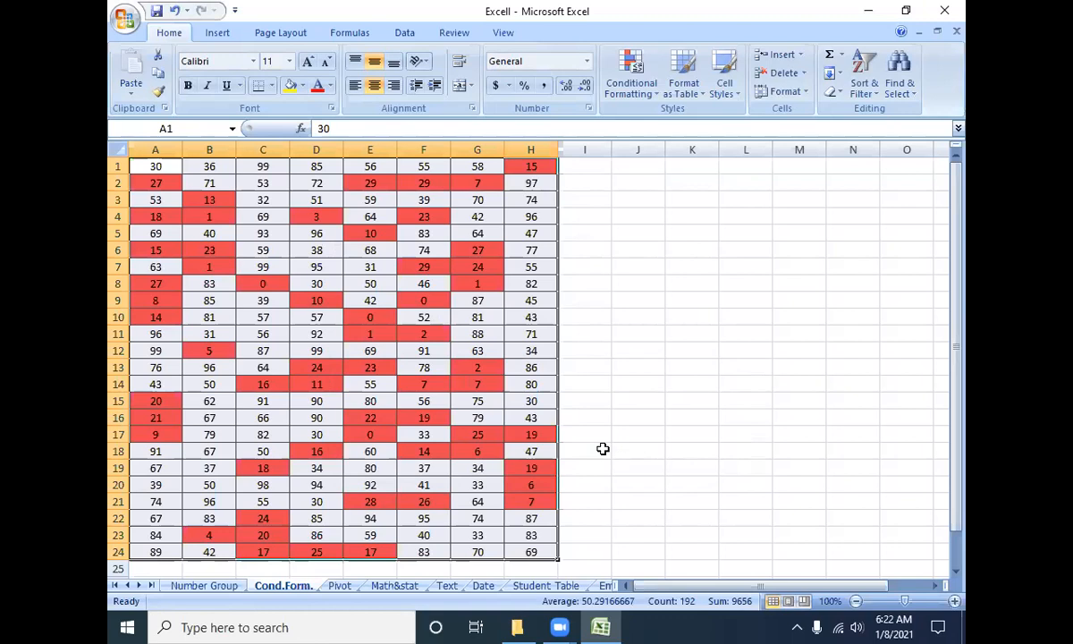
- Add a Greater Than conditional formatting rule to A1:H24 that marks values above 70 with a custom light blue fill
left_click(157, 165)
key("ctrl+shift+Right")
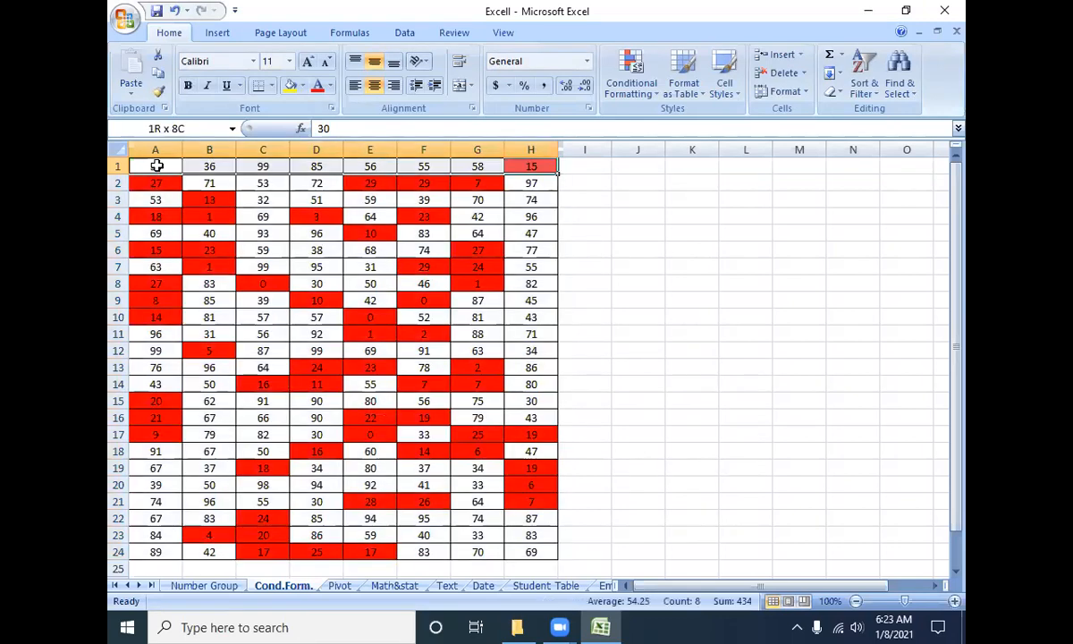
key("ctrl+shift+Down")
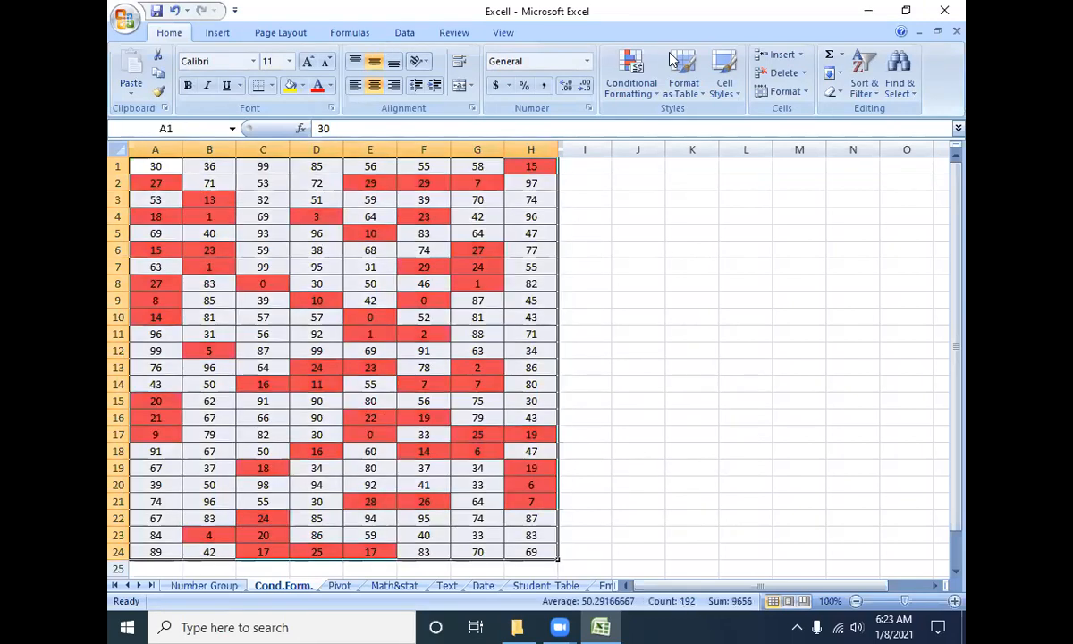
left_click(631, 85)
mouse_move(656, 121)
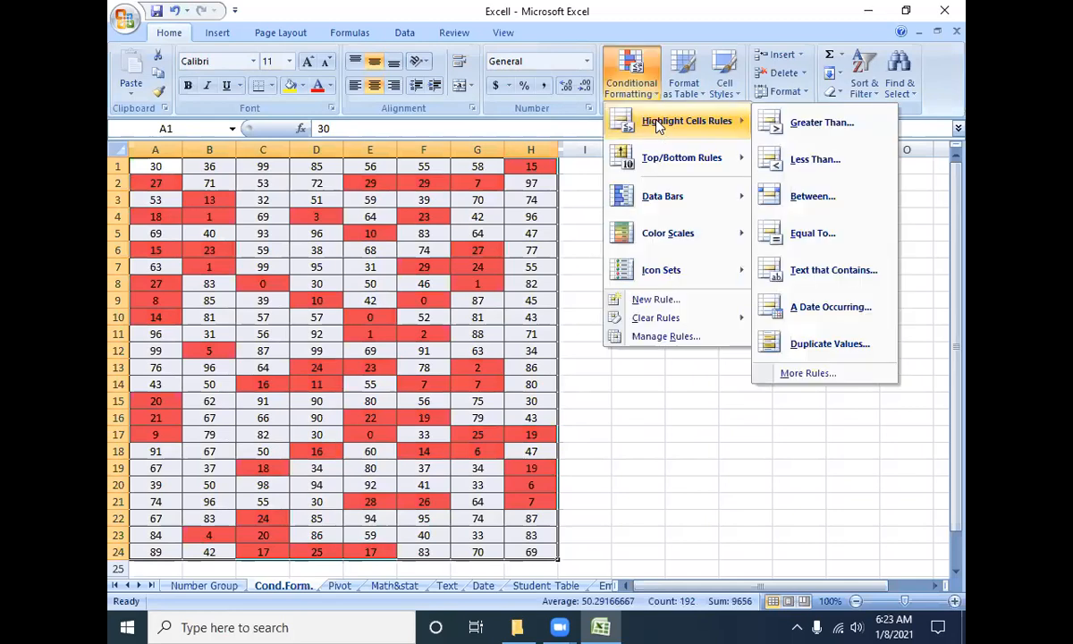
left_click(786, 124)
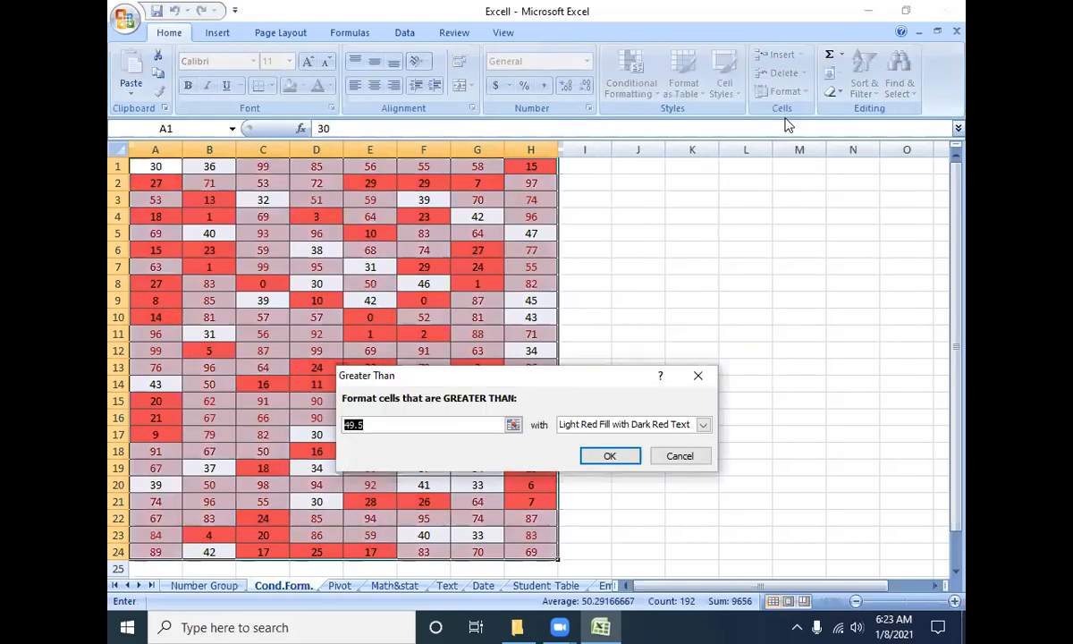
type("70")
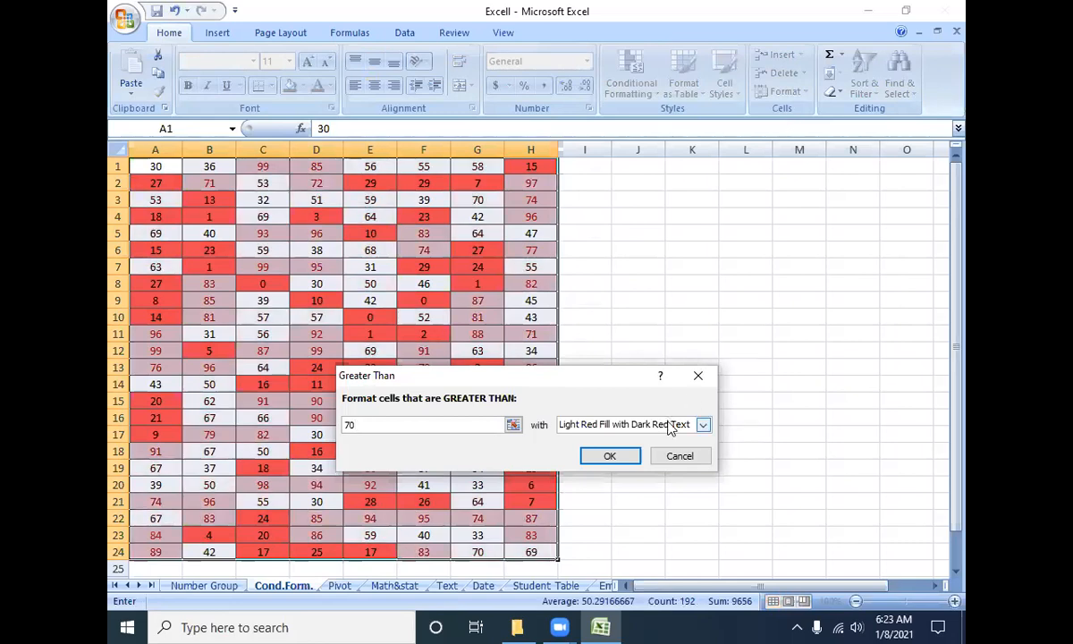
left_click(580, 426)
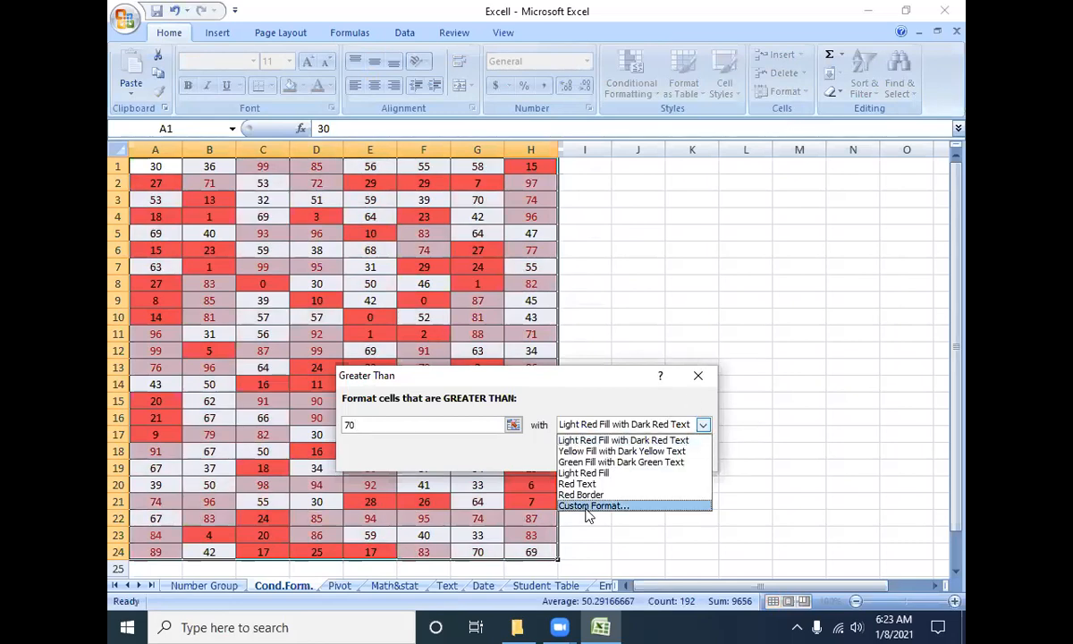
left_click(590, 506)
left_click(433, 396)
left_click(616, 589)
left_click(611, 456)
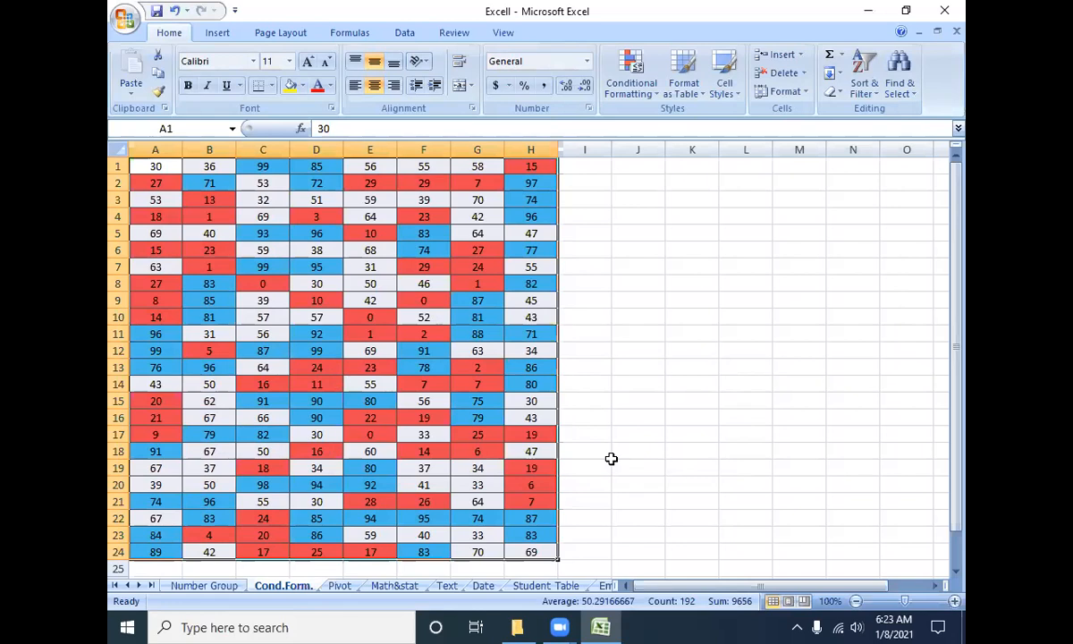
- Add a Between conditional formatting rule to A1:H24 that marks values from 30 to 70 with a custom orange fill
left_click(649, 100)
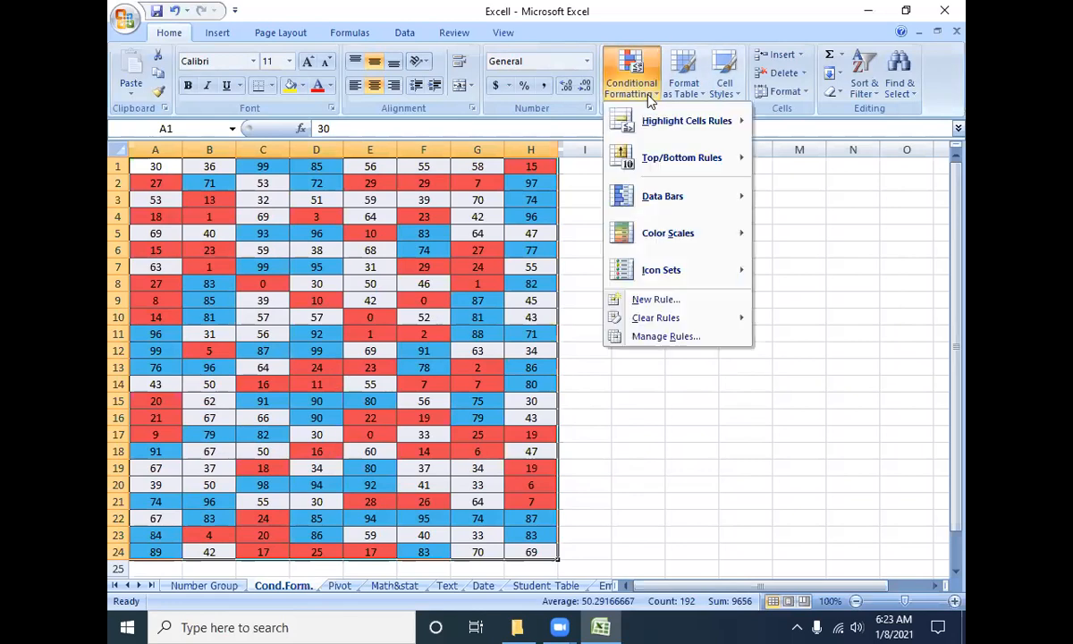
mouse_move(653, 124)
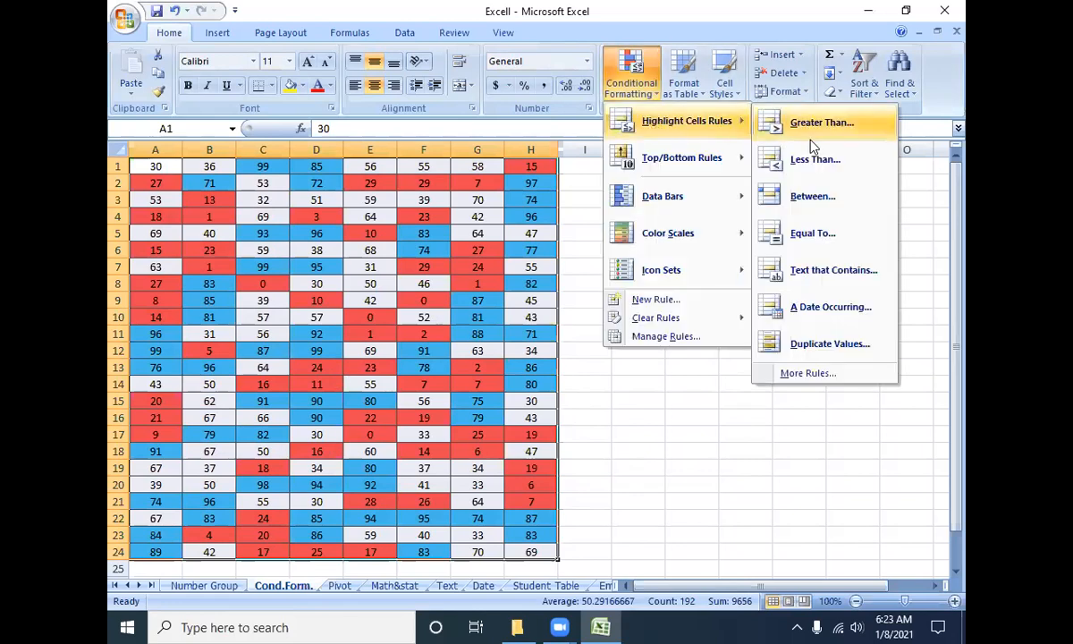
left_click(814, 196)
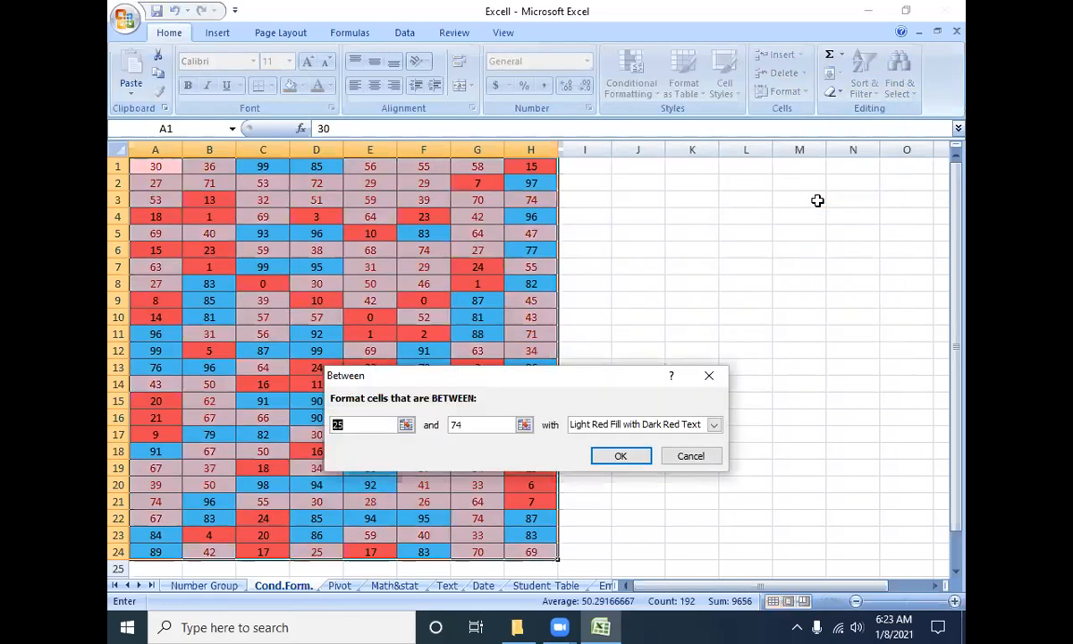
type("30")
key("Tab")
type("70")
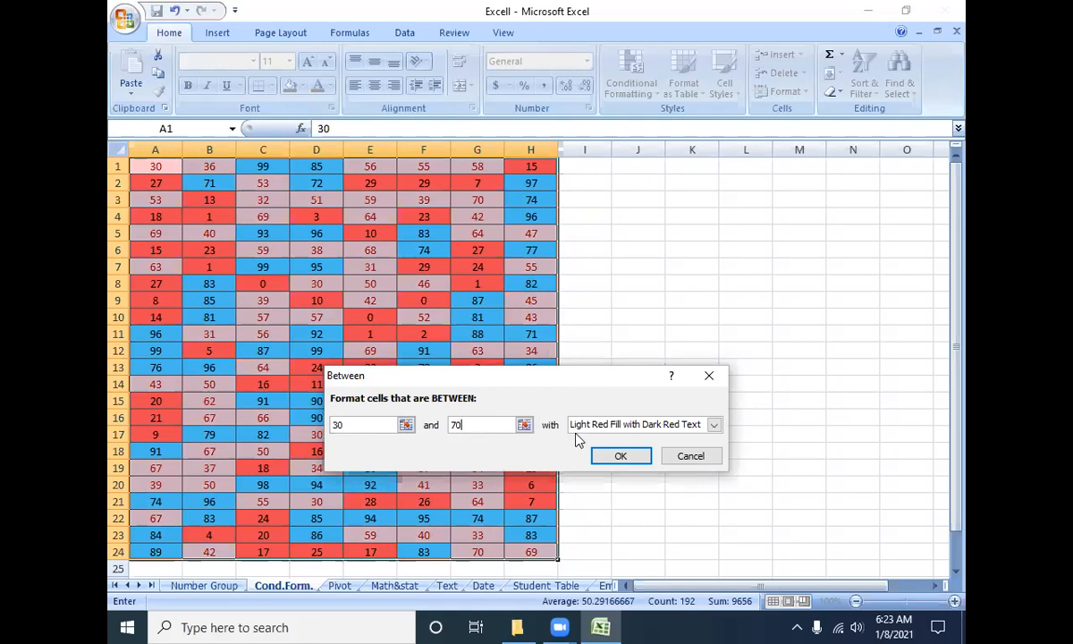
left_click(628, 426)
left_click(623, 507)
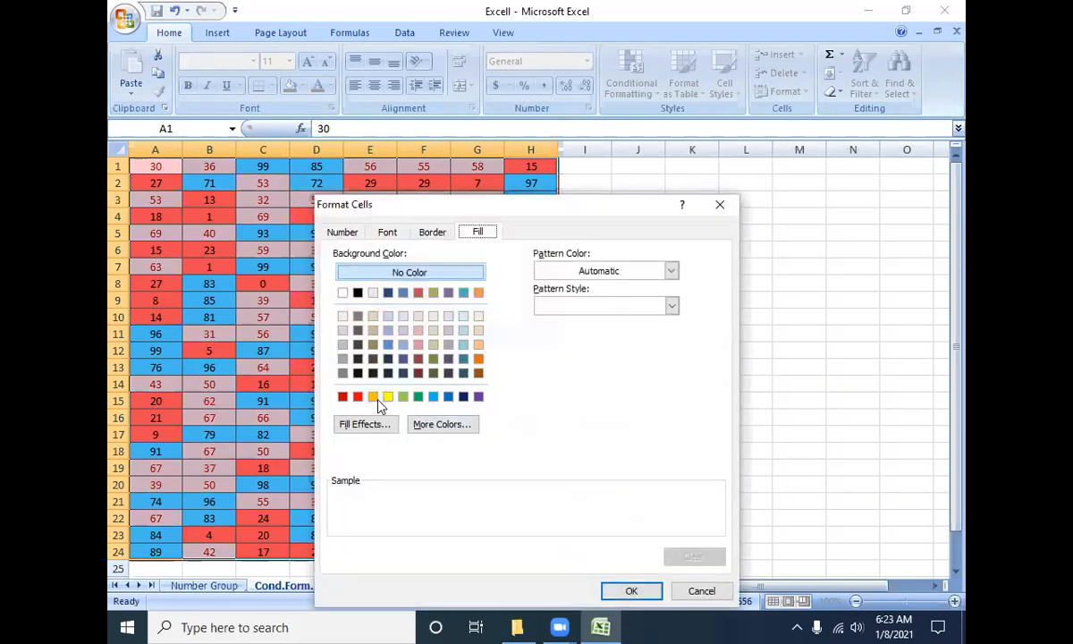
left_click(375, 398)
left_click(629, 590)
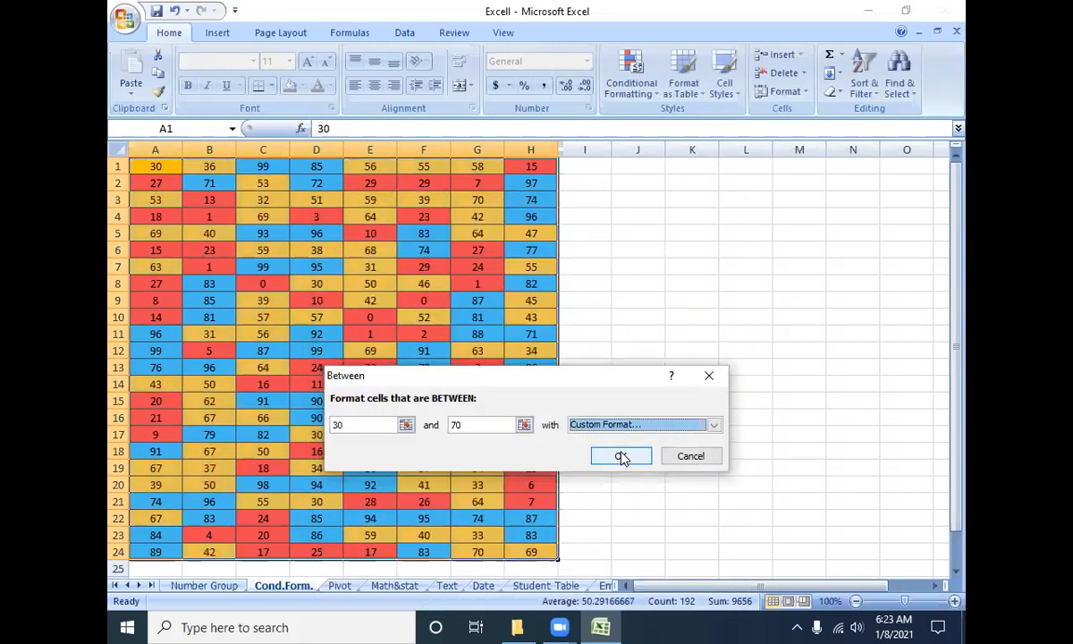
left_click(621, 456)
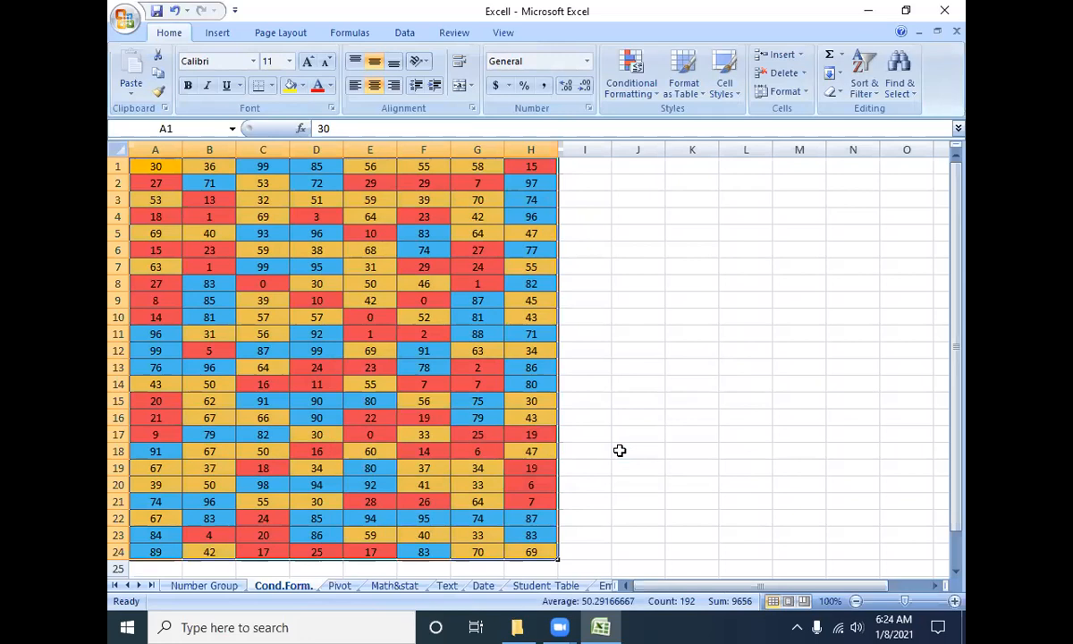
- Clear the conditional formatting rules from the selected cells A1:H24
left_click(619, 93)
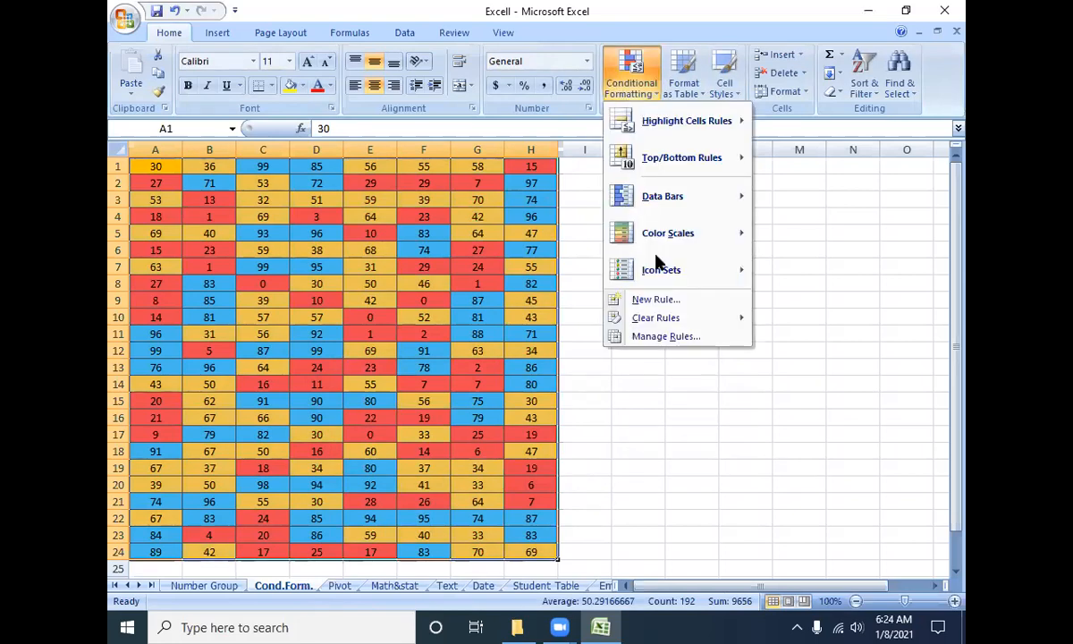
mouse_move(670, 322)
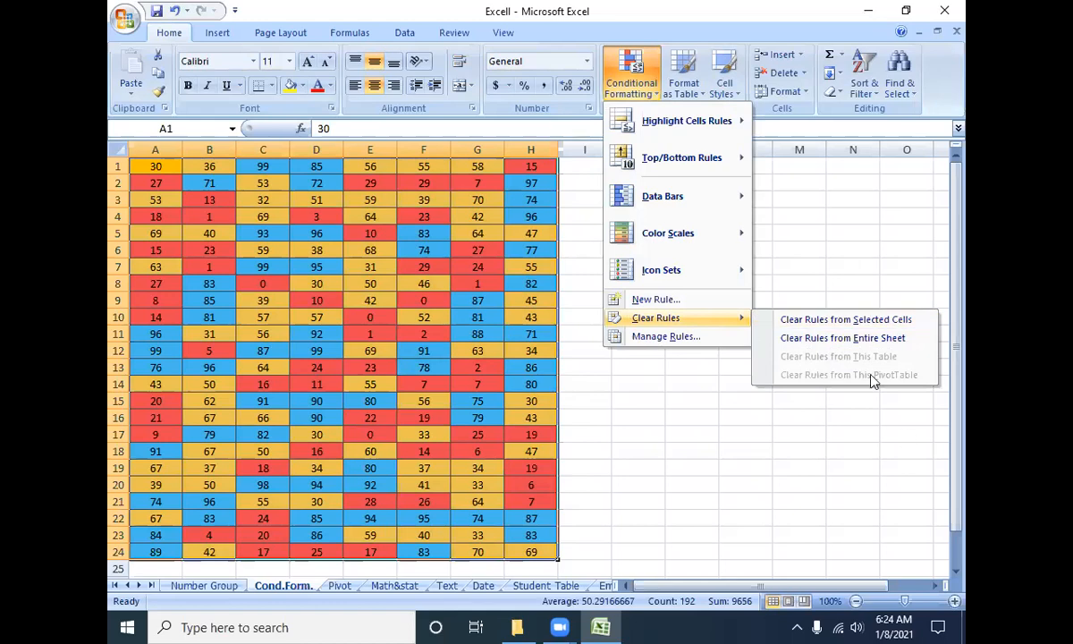
left_click(846, 324)
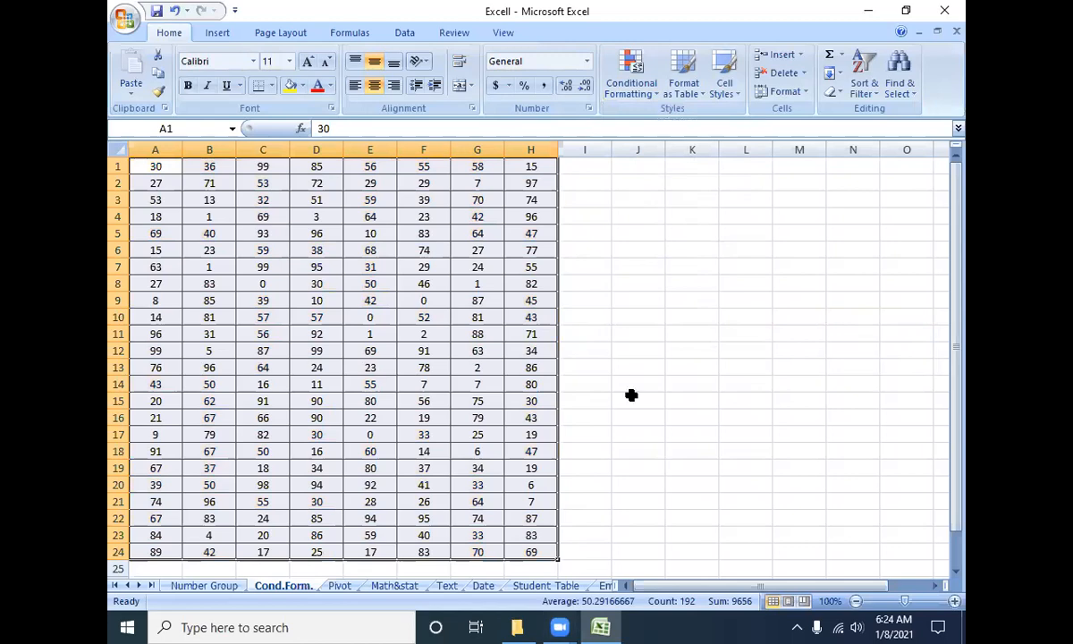
- Add an Equal To conditional formatting rule to A1:H24 that marks values of 50 with Light Red Fill
left_click(638, 89)
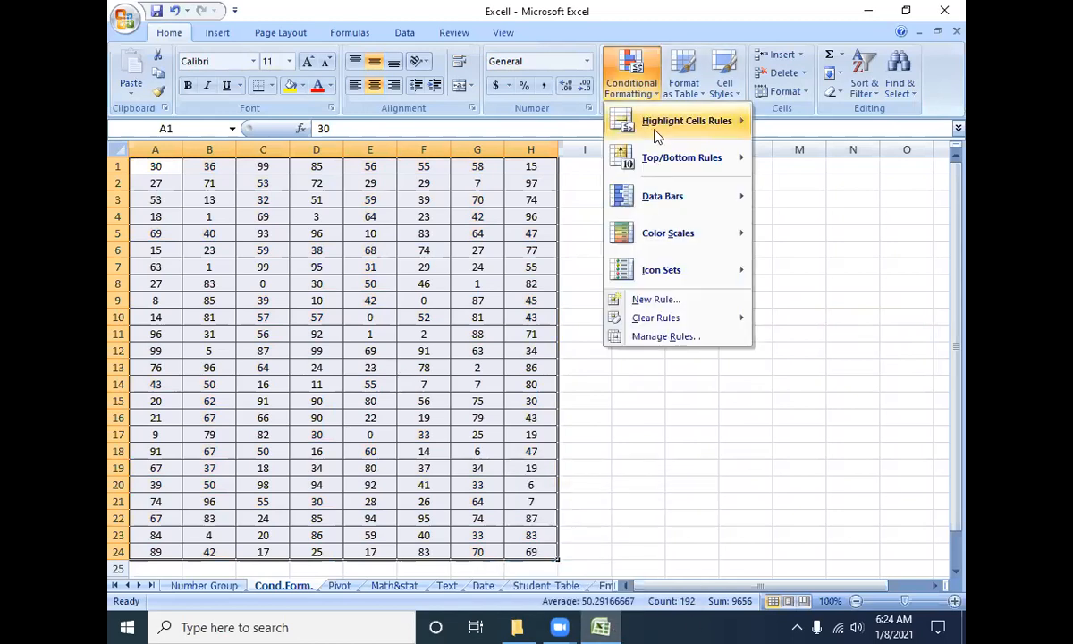
mouse_move(657, 134)
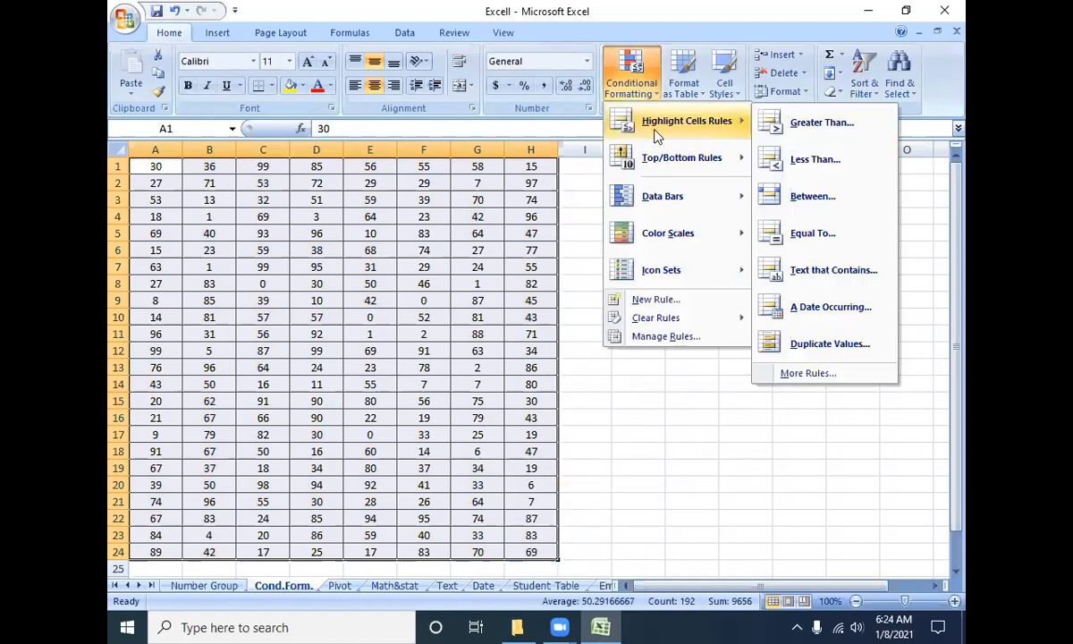
left_click(840, 249)
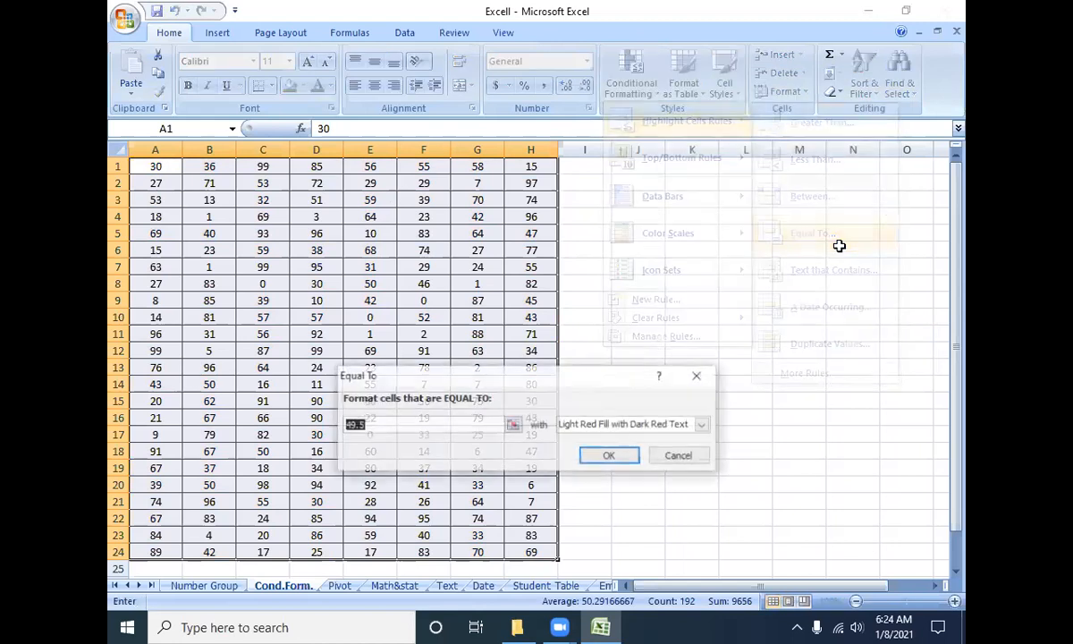
type("50")
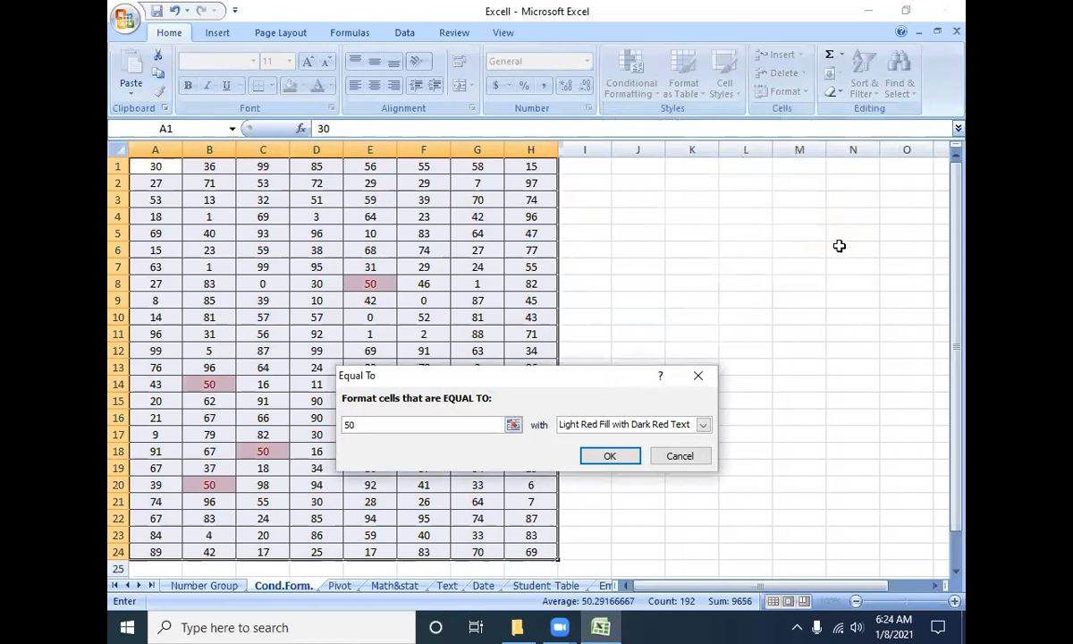
left_click(572, 424)
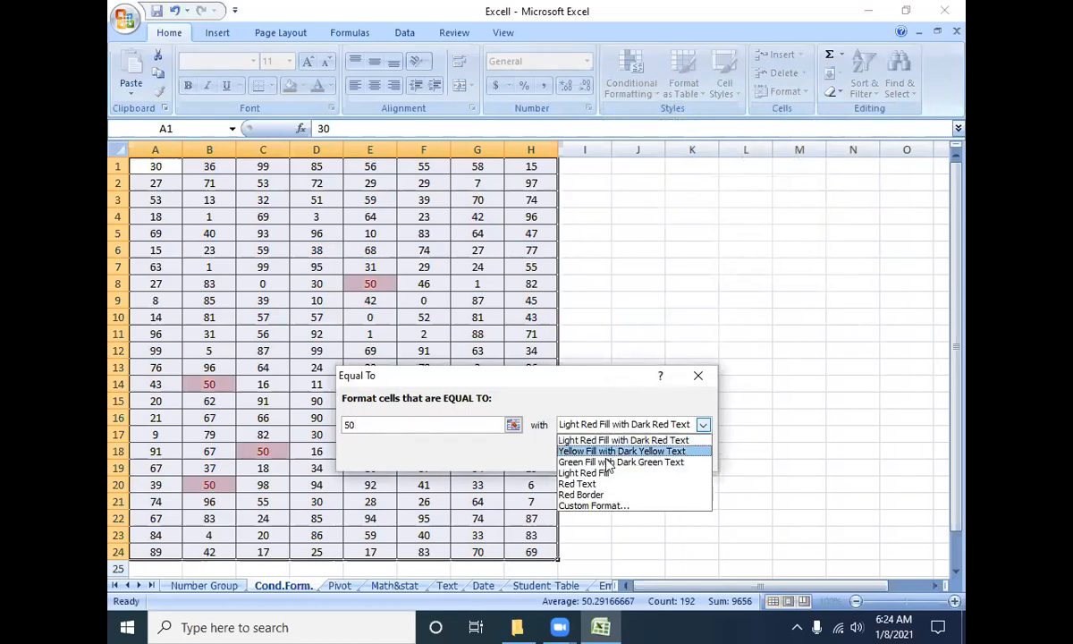
left_click(604, 461)
left_click(597, 424)
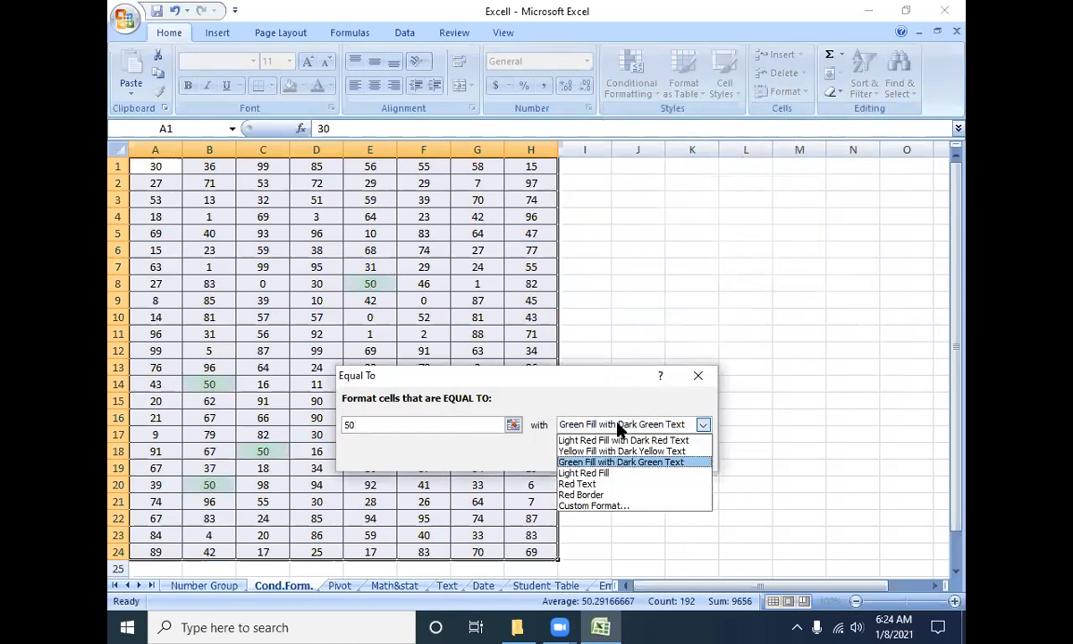
left_click(597, 473)
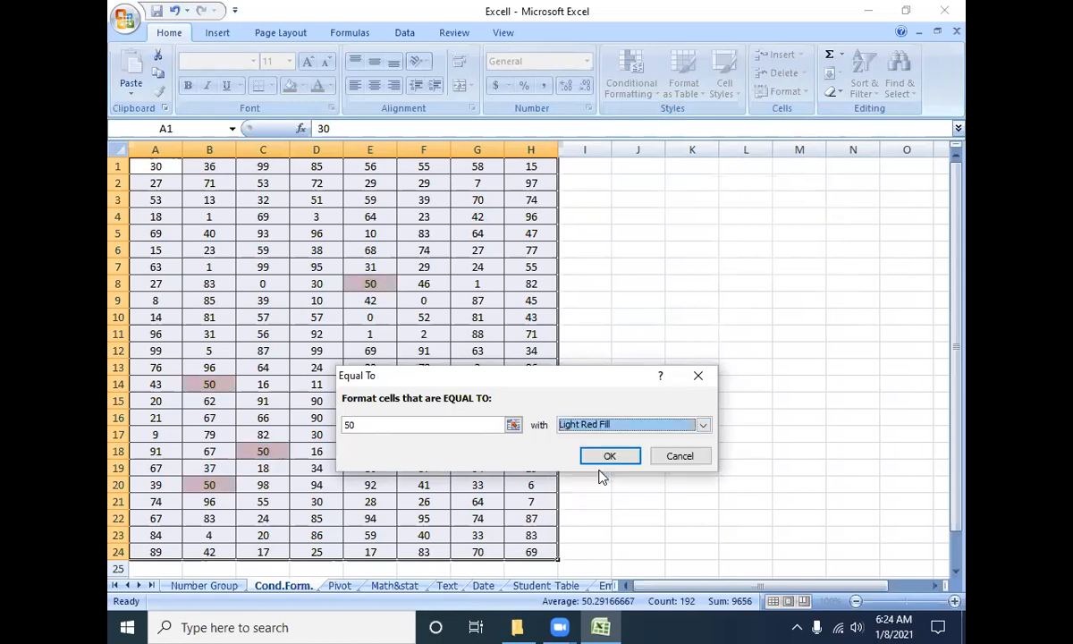
left_click(603, 454)
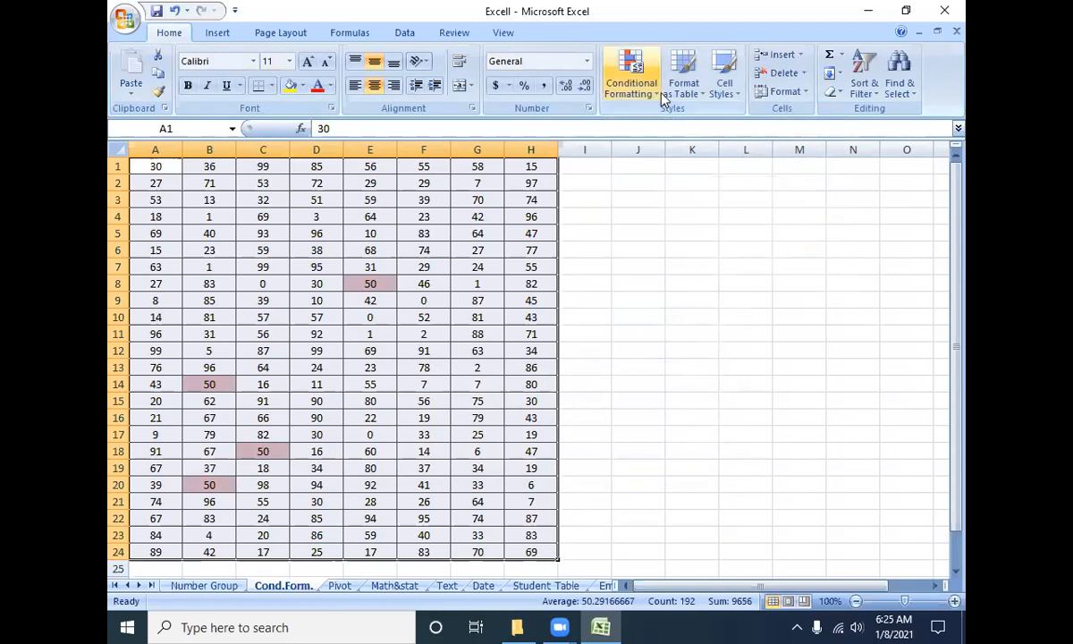
- Clear the Equal To rule from the selected cells A1:H24
left_click(623, 83)
left_click(826, 316)
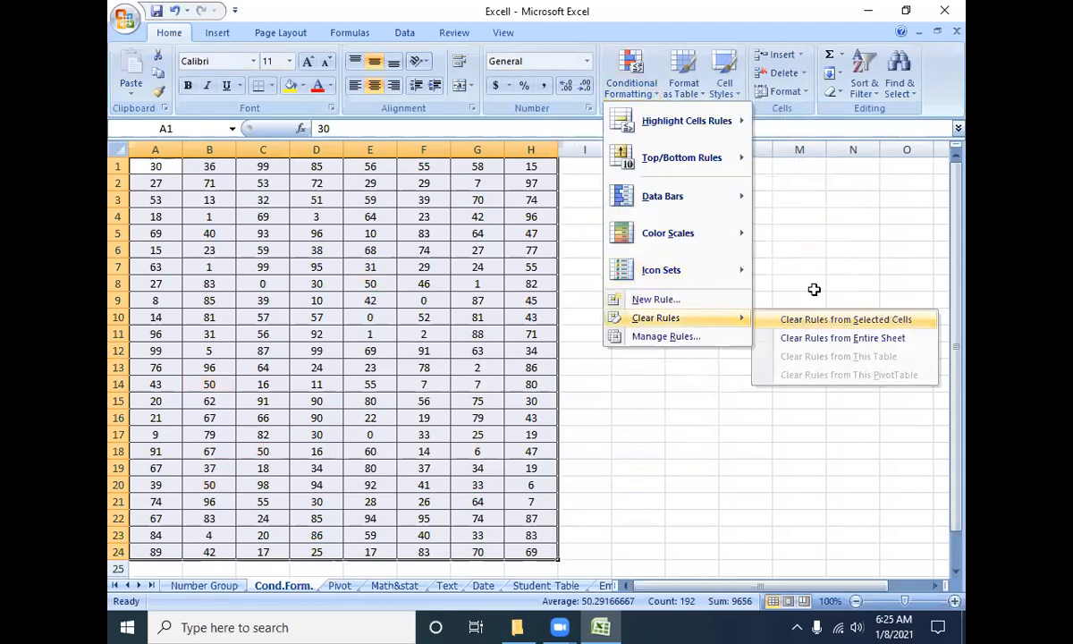
left_click(621, 82)
mouse_move(636, 125)
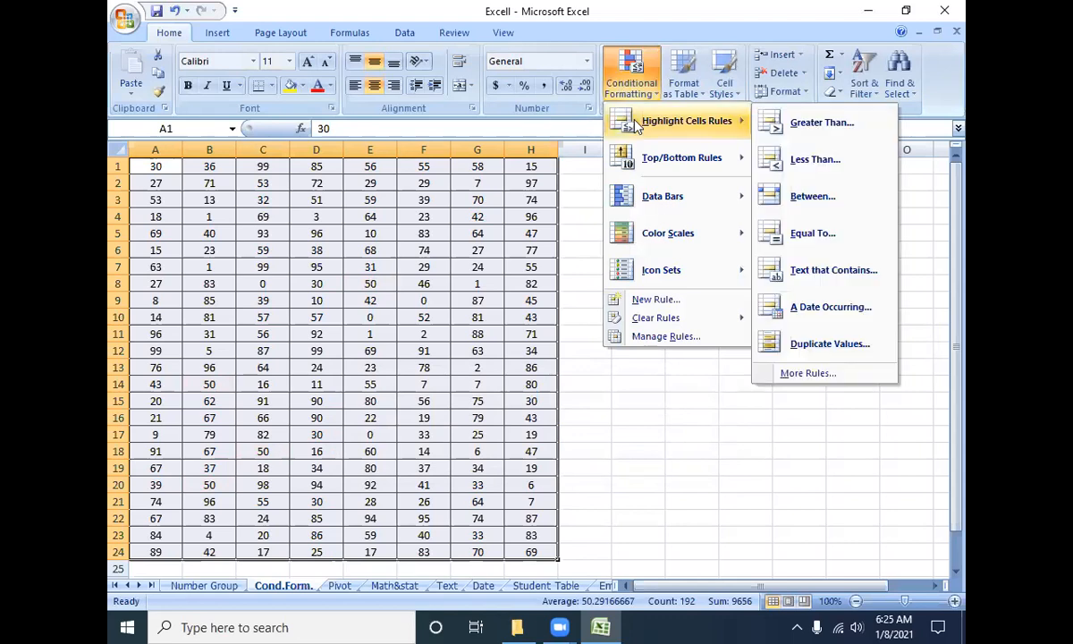
left_click(586, 152)
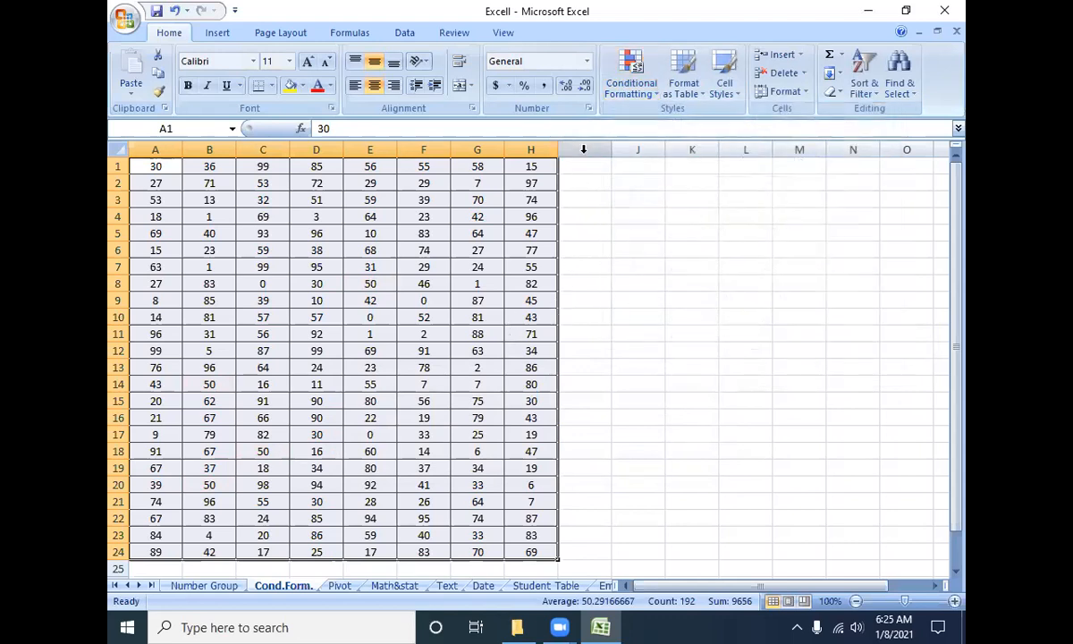
- Fill column I beside the table with PASS in I1, FAIL in I2:I5 and PASS in I6:I10
left_click(585, 151)
left_click(586, 165)
type("PASS")
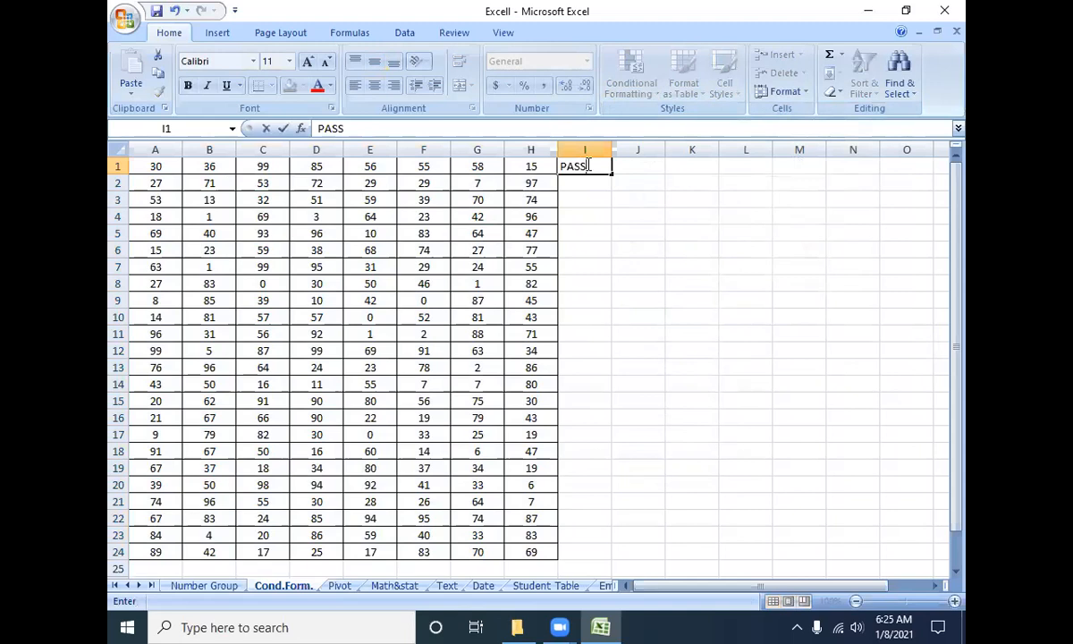
key("Return")
type("FAIL")
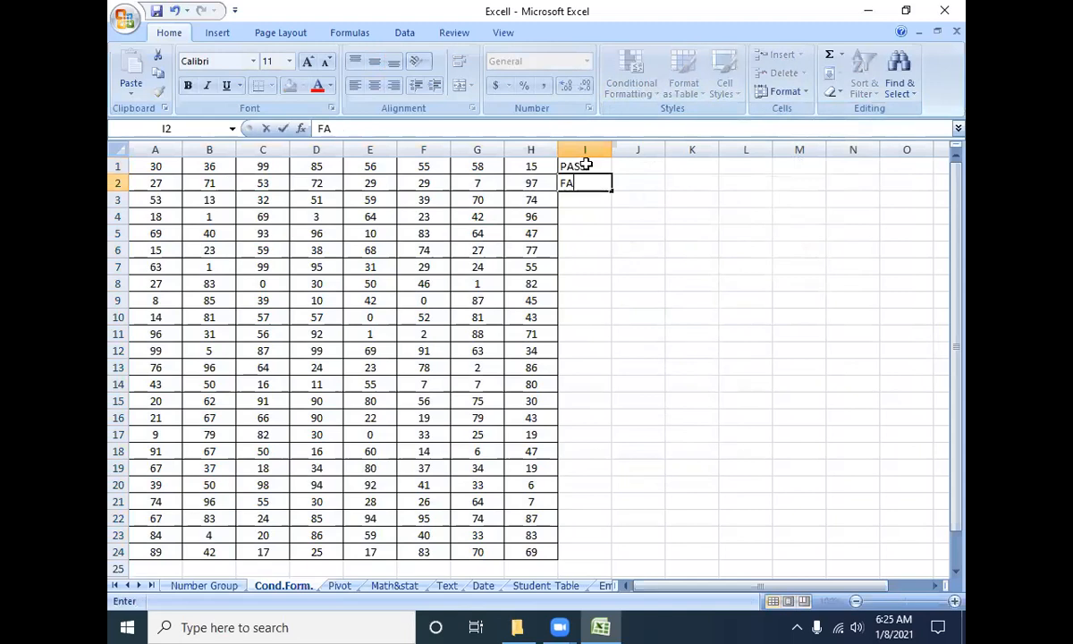
key("Return")
type("F")
key("Return")
type("FAIL")
key("Return")
type("FAIL")
key("Return")
type("P P P")
key("Return")
type("P P")
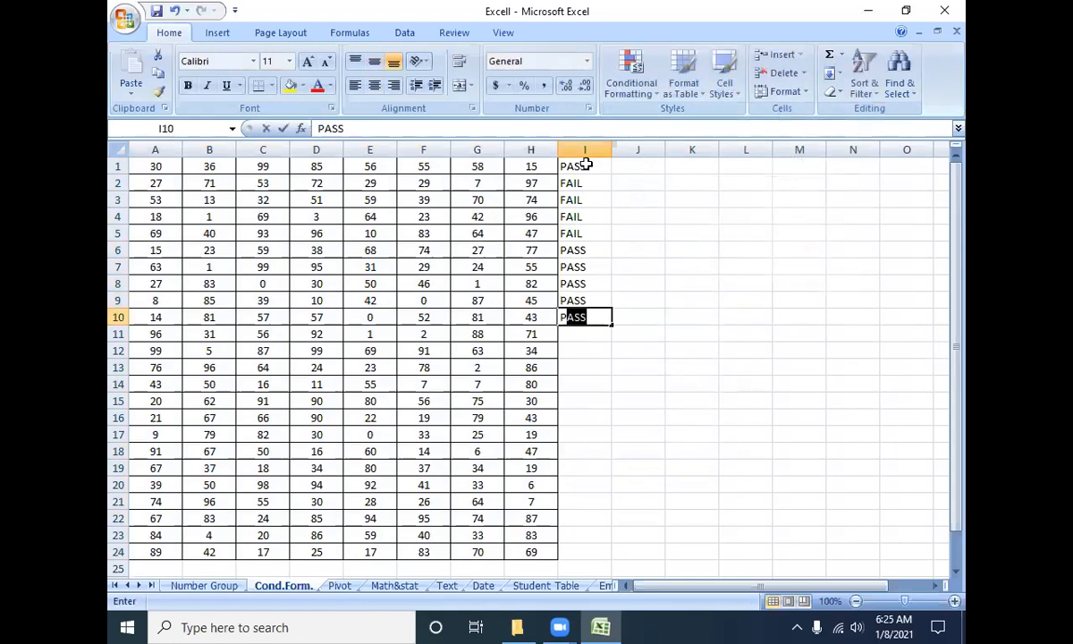
key("Return")
- Continue column I with FAIL in I11:I16, PASS in I17:I21 and FAIL in I22:I24
type("F")
key("Return")
type("F F F")
key("Return")
type("F F")
key("Return")
type("P P")
key("Return")
type("P P")
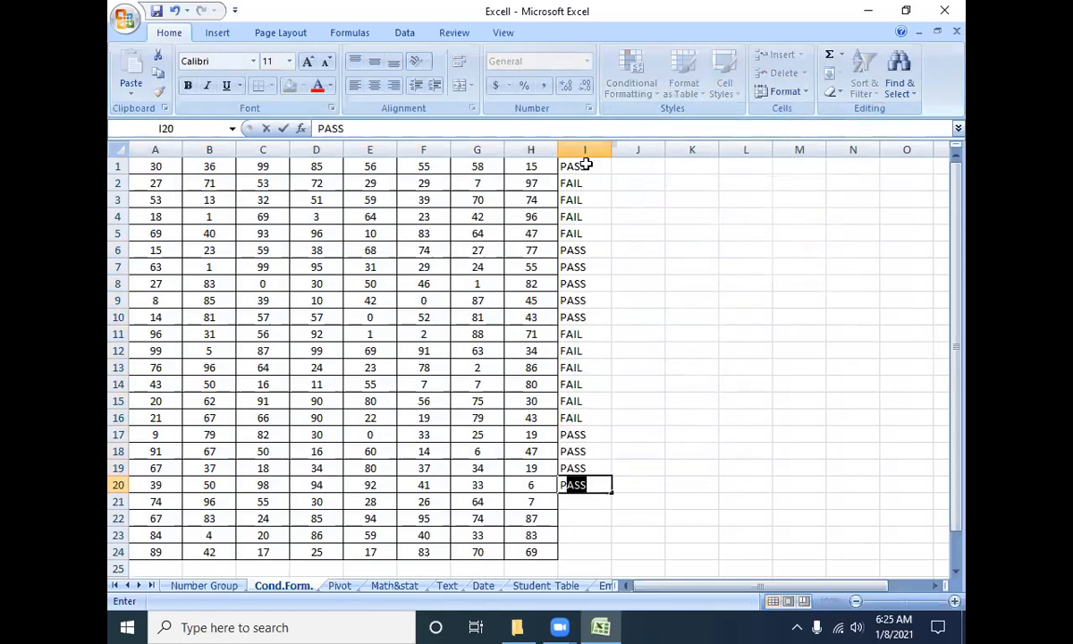
key("Return")
type("P")
key("Return")
type("F F")
key("Return")
type("F")
key("Return")
- Add a Text That Contains conditional formatting rule to I1:I24 that marks PASS with a custom green fill
key("Up")
key("ctrl+shift+Up")
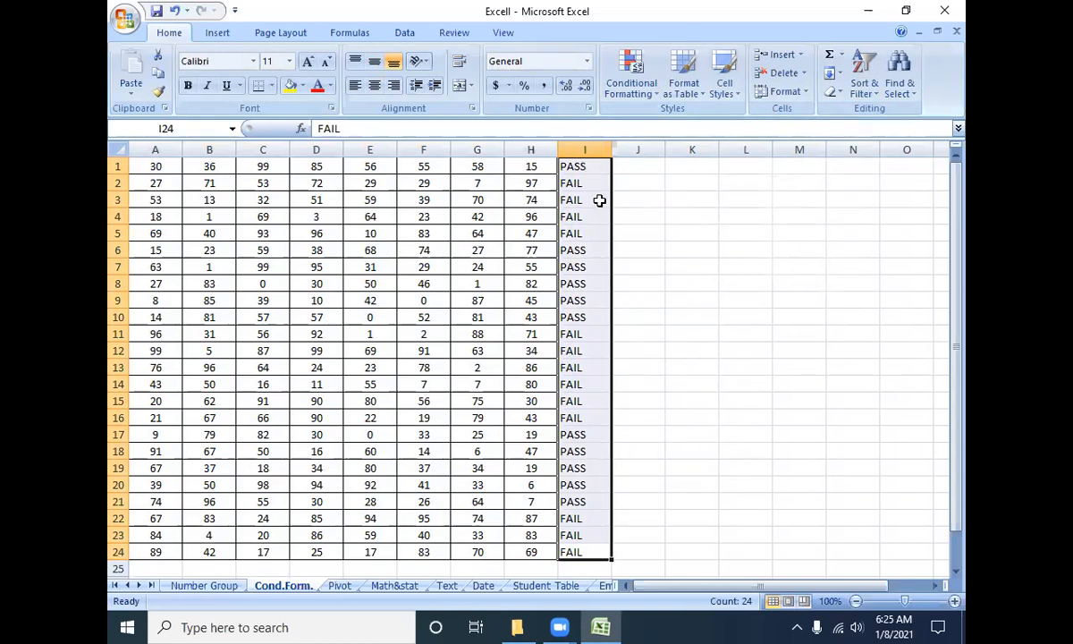
left_click(649, 95)
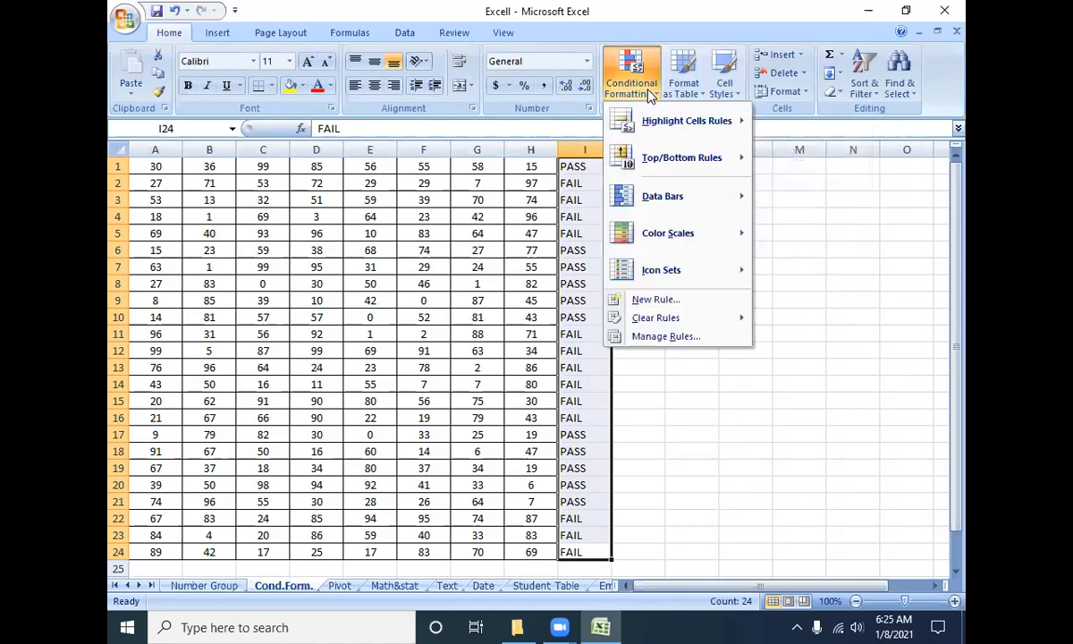
mouse_move(649, 117)
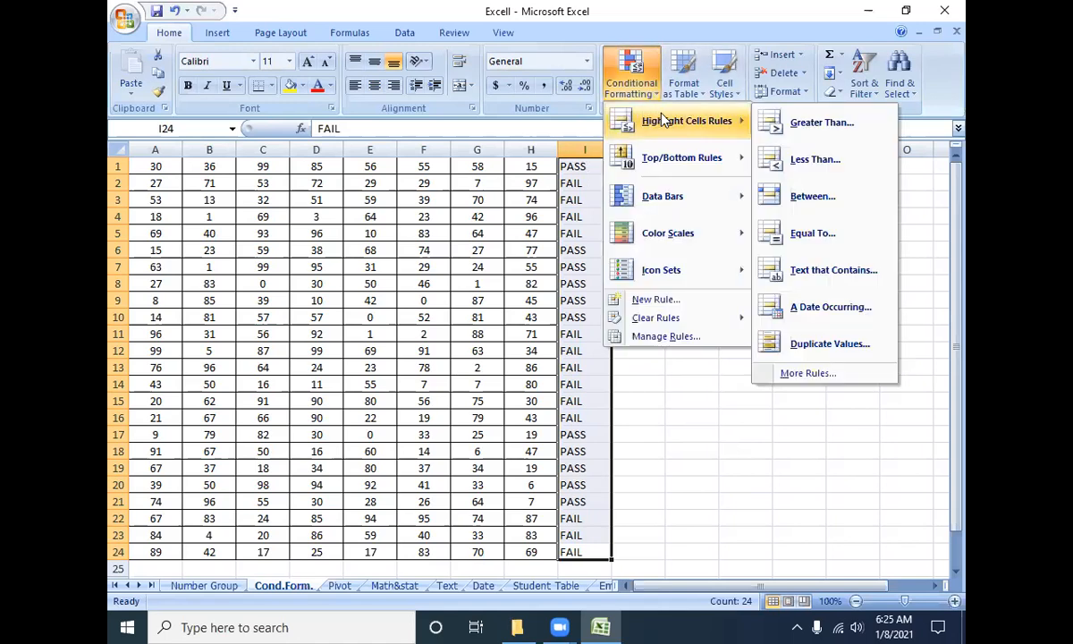
left_click(780, 268)
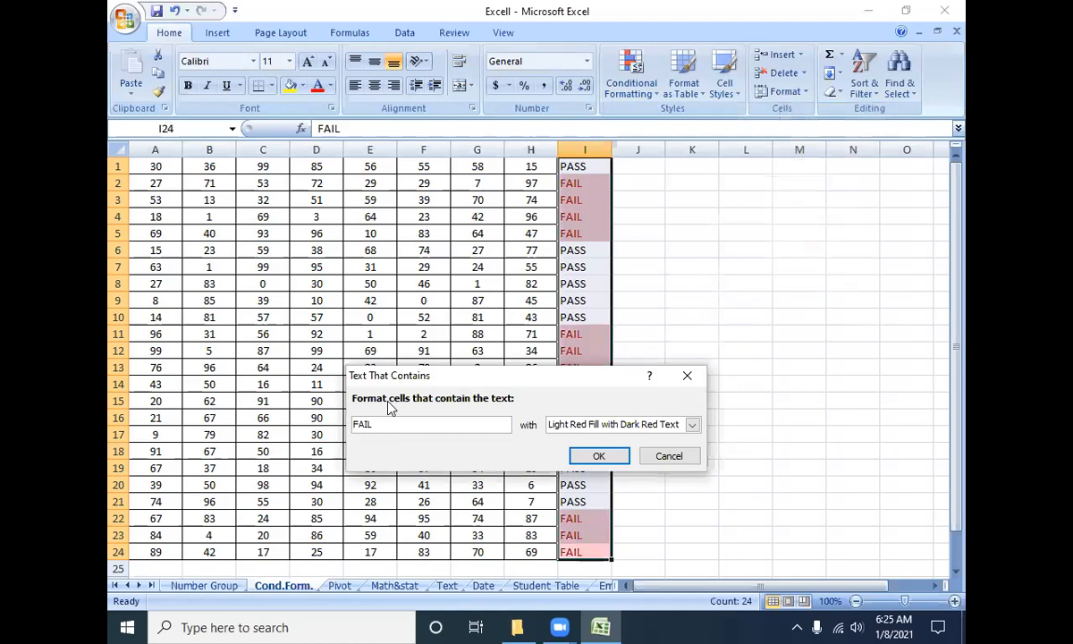
double_click(357, 424)
type("PASS")
left_click(594, 430)
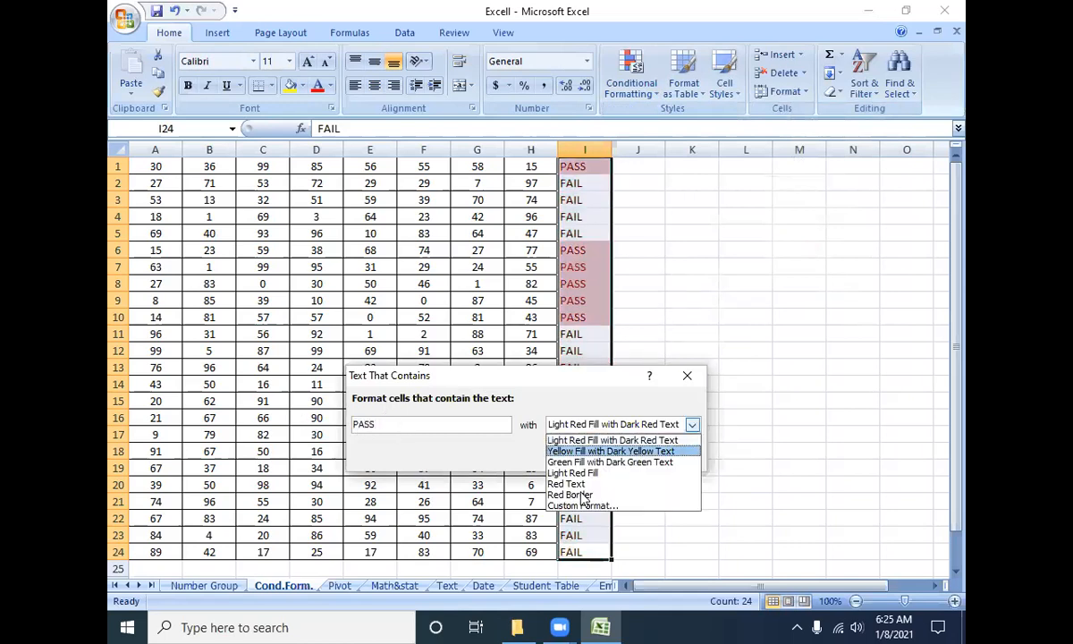
left_click(578, 506)
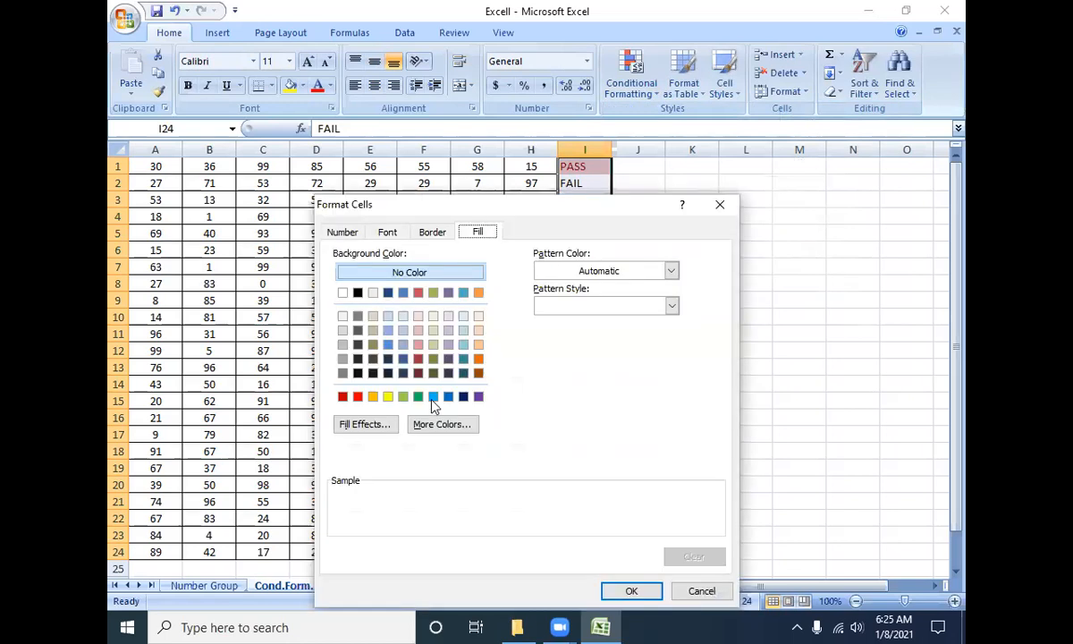
left_click(419, 397)
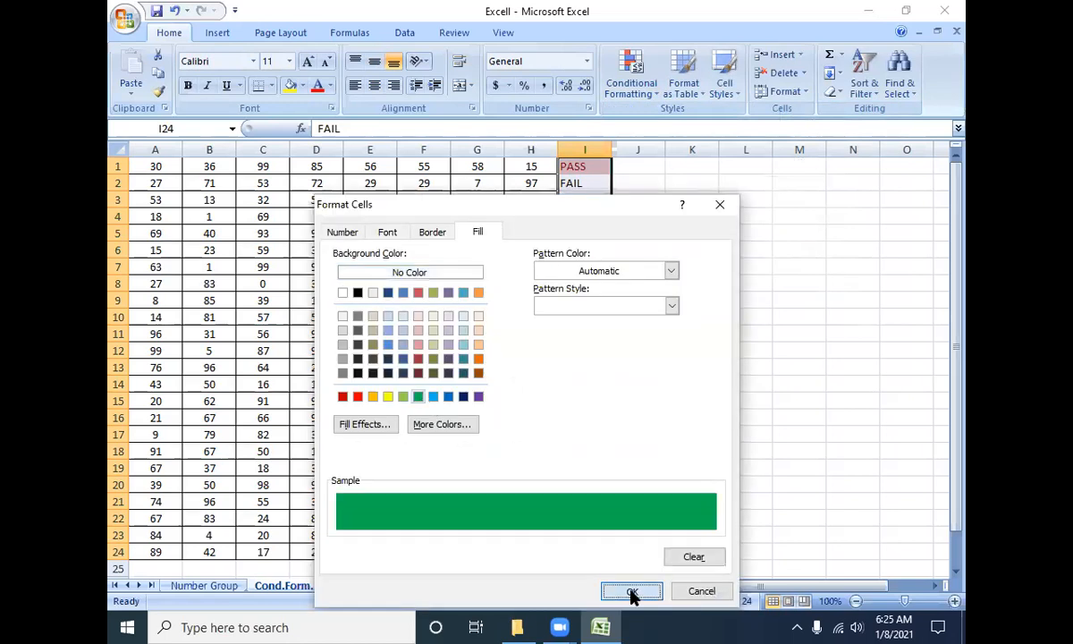
left_click(631, 591)
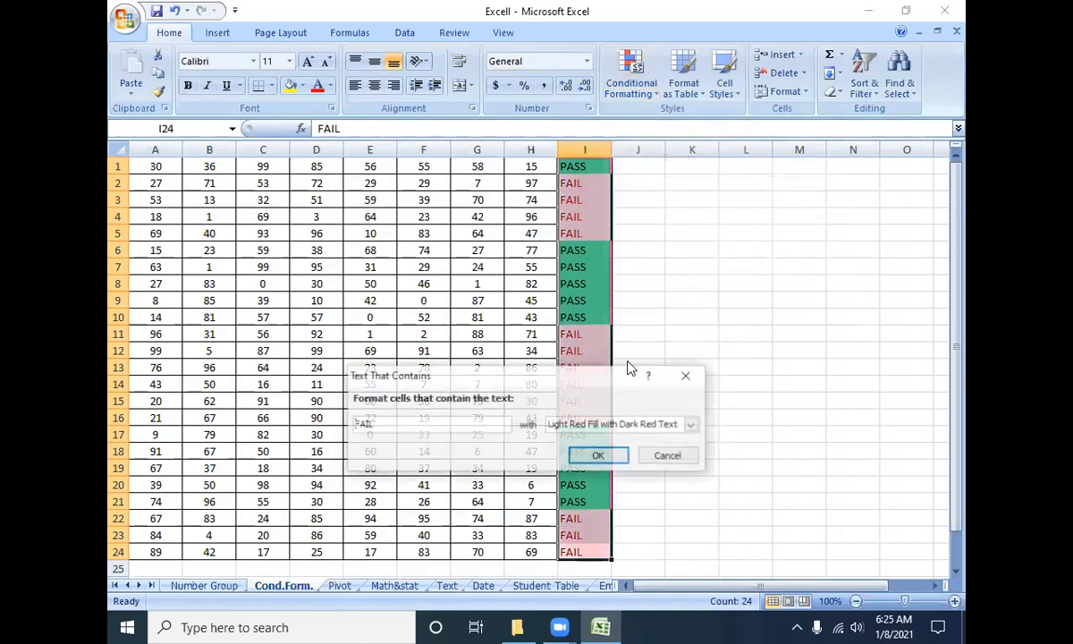
- Add a Text That Contains rule to I1:I24 that marks FAIL with Light Red Fill with Dark Red Text
left_click(624, 430)
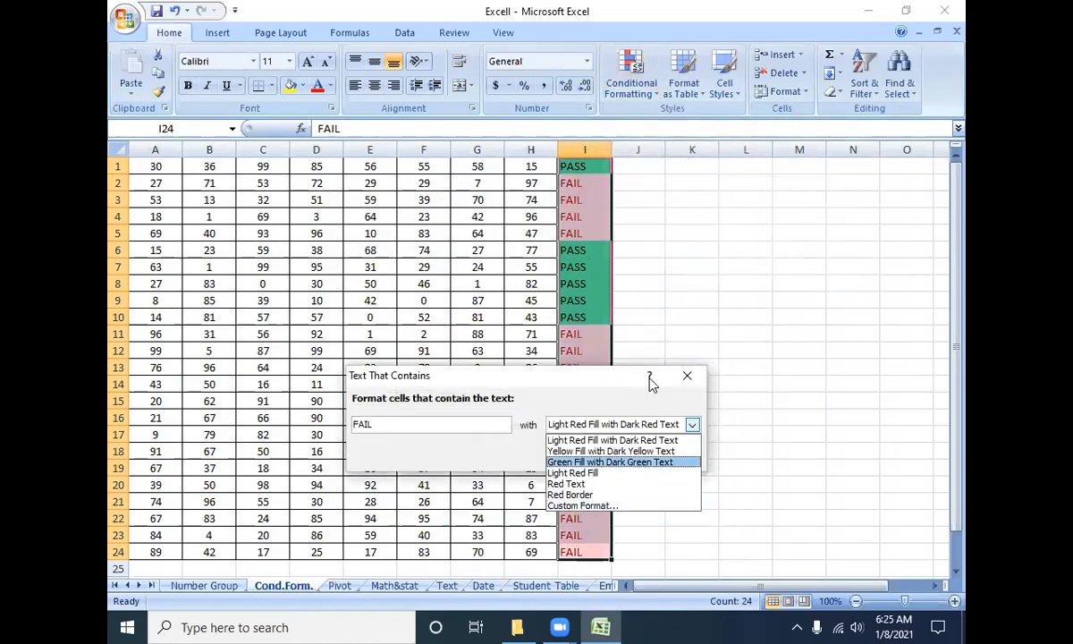
left_click(628, 434)
left_click(597, 455)
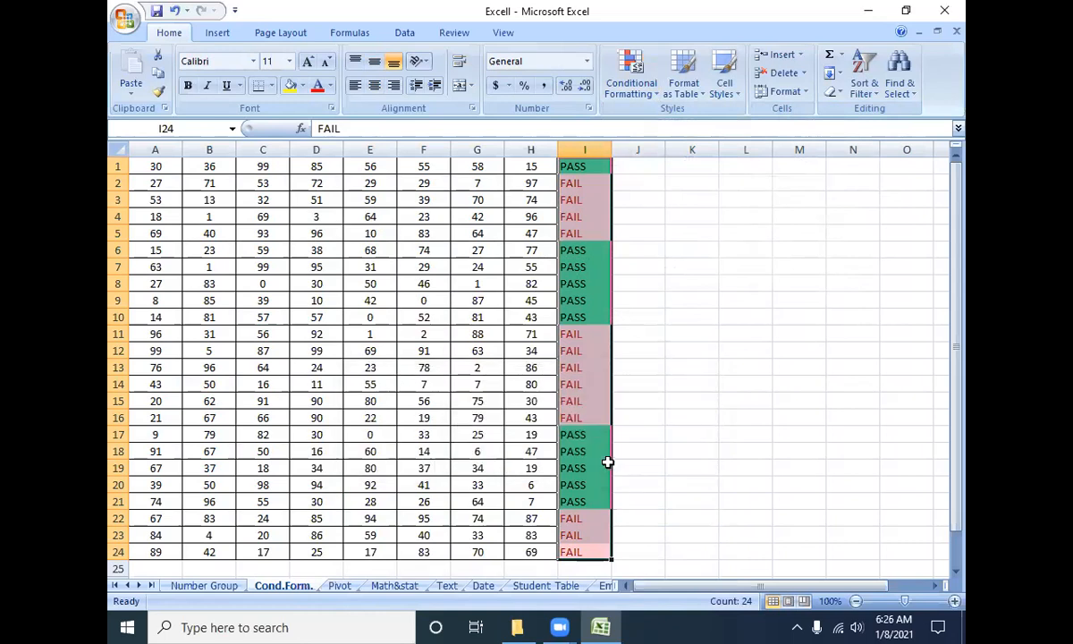
- Clear the conditional formatting rules from the selected PASS/FAIL cells I1:I24
left_click(648, 98)
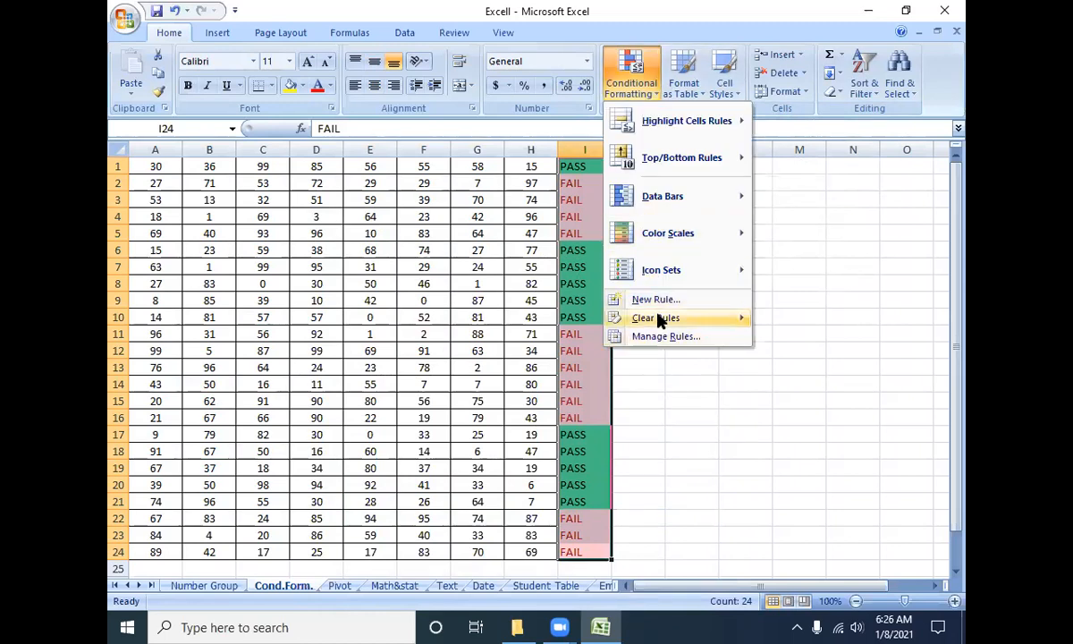
mouse_move(655, 319)
left_click(841, 324)
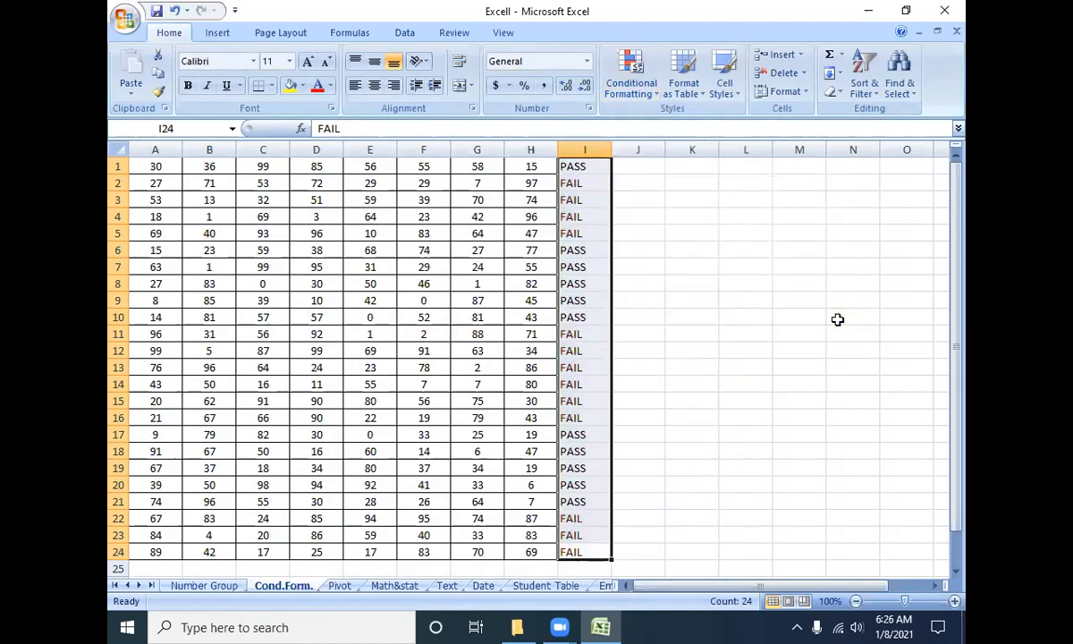
left_click(631, 96)
mouse_move(648, 131)
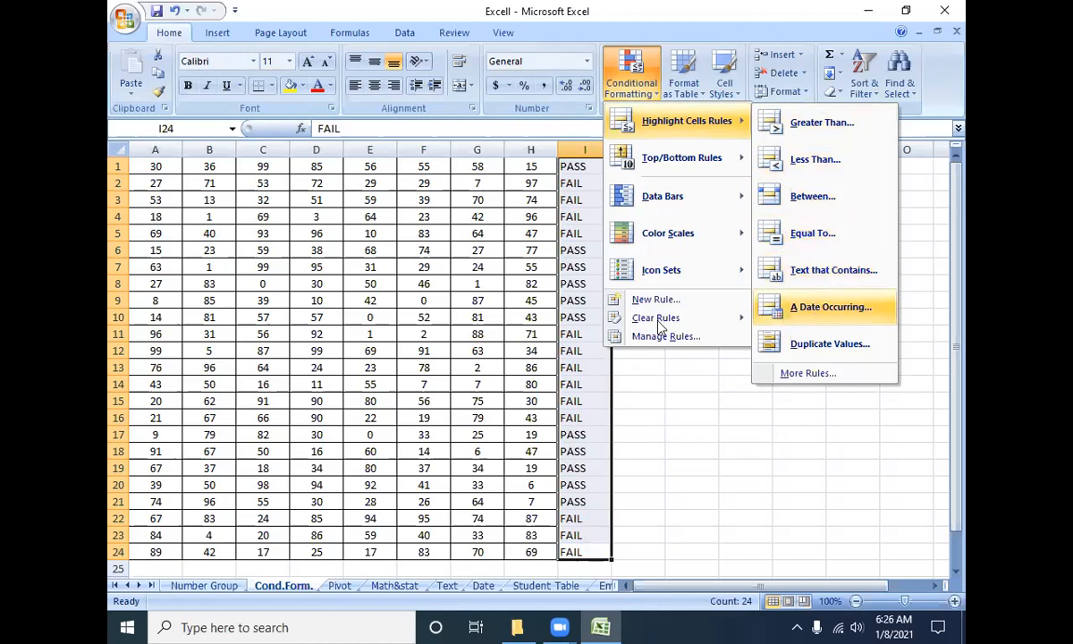
left_click(563, 377)
- Enter the dates 1/7/2021 in J1 and 3/7/2021 in J2
left_click(646, 173)
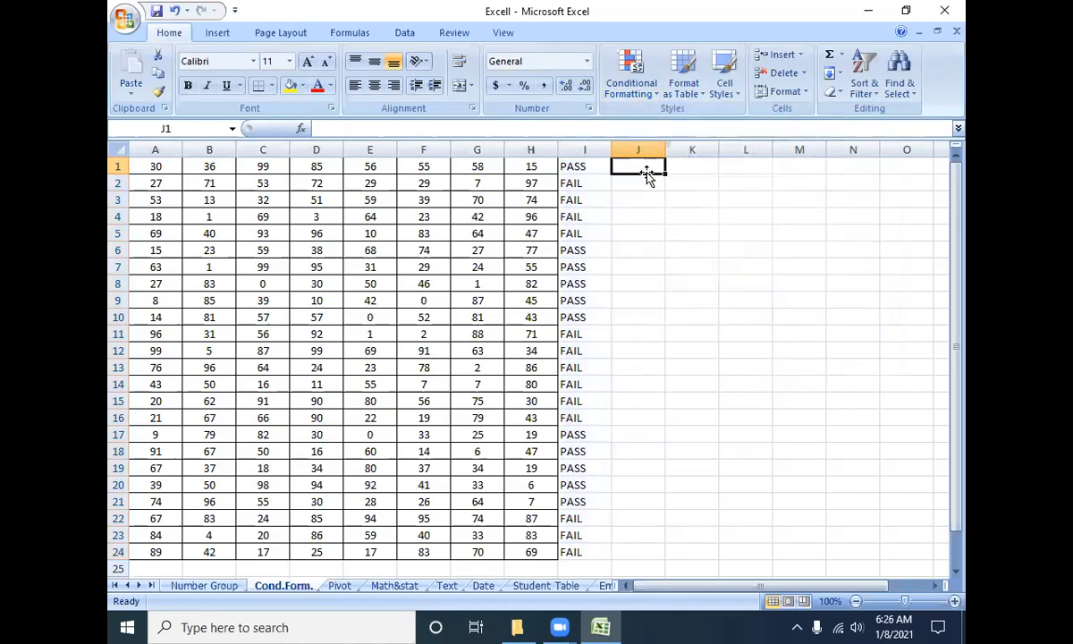
type("1/7/202")
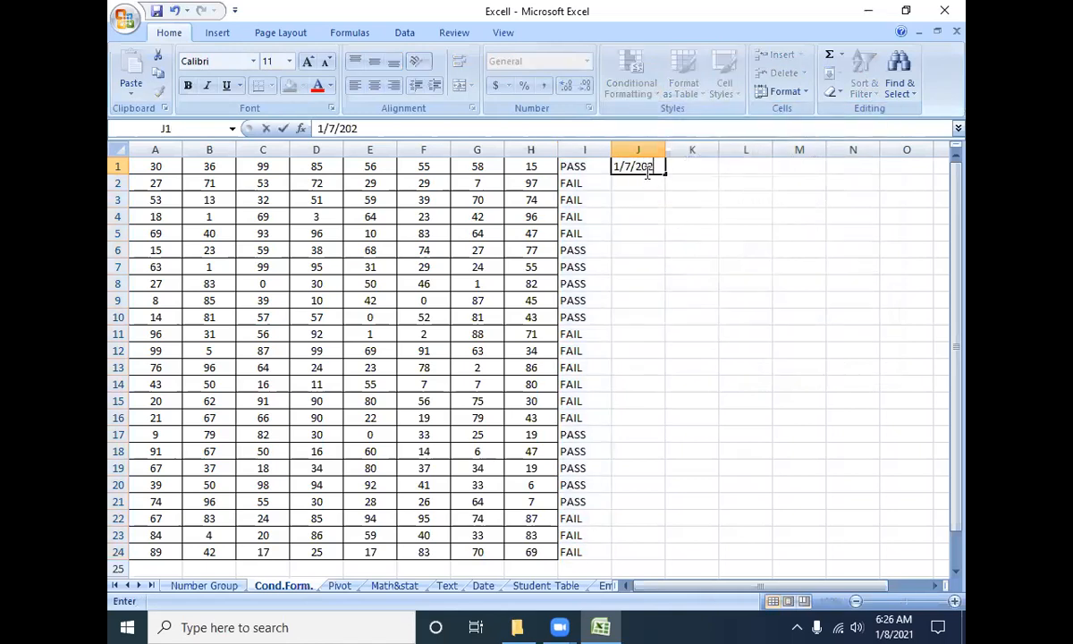
type("2")
key("BackSpace")
type("1")
key("Return")
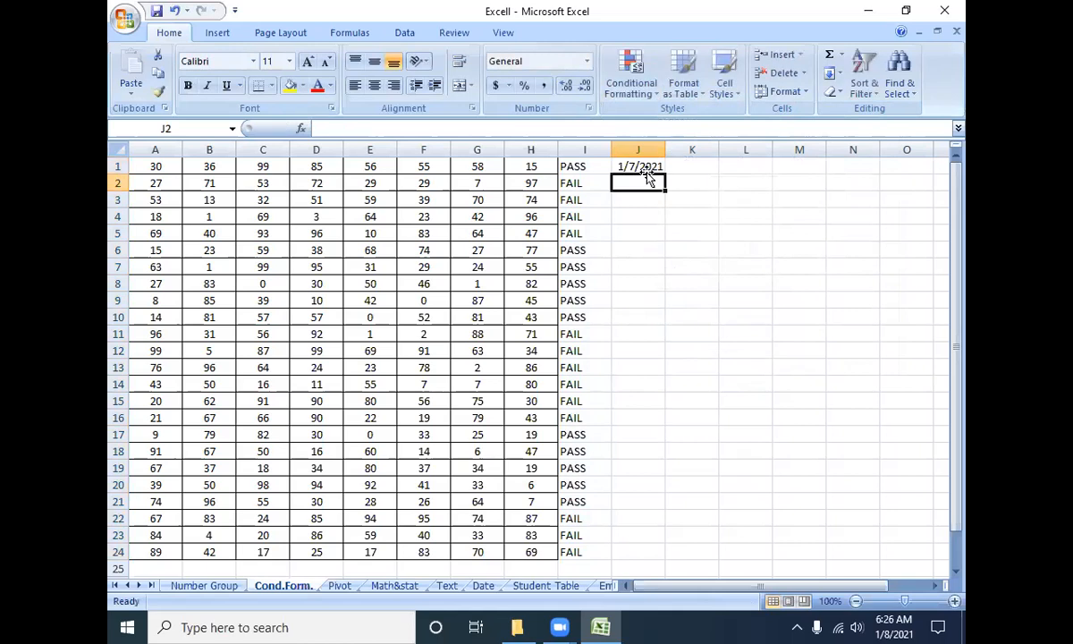
type("3/7/2021")
key("Return")
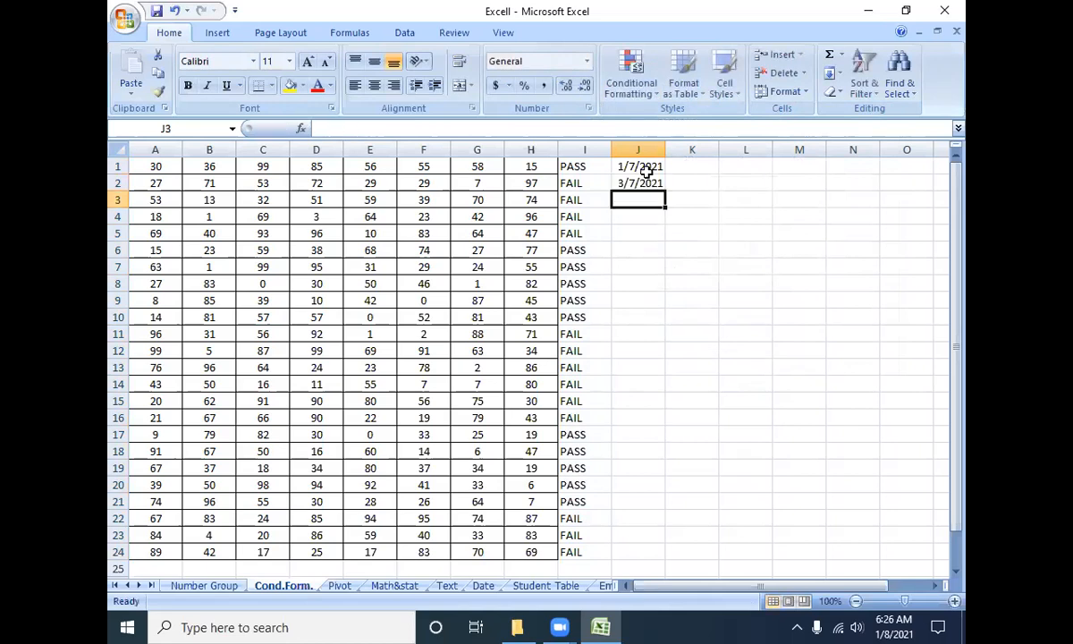
- Enter the date 10/7/2021 in cell J3
type("10/7/")
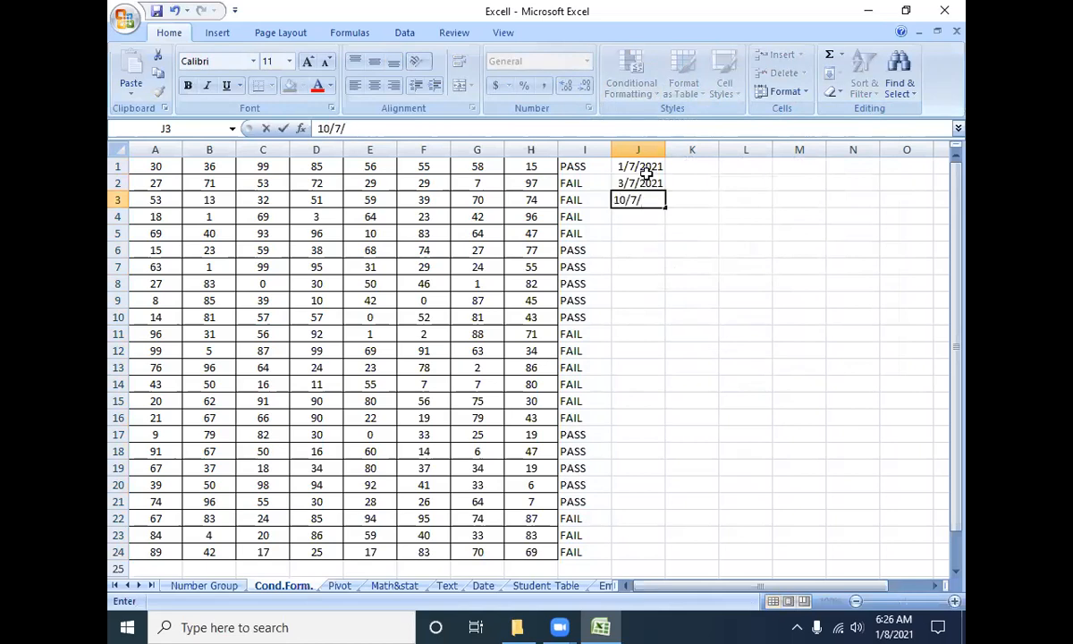
type("2021")
key("Return")
- Change the date in J3 to 12/7/2021
key("Up")
key("F2")
key("Left")
key("Left")
key("Left")
key("Left")
key("Left")
key("Left")
key("Left")
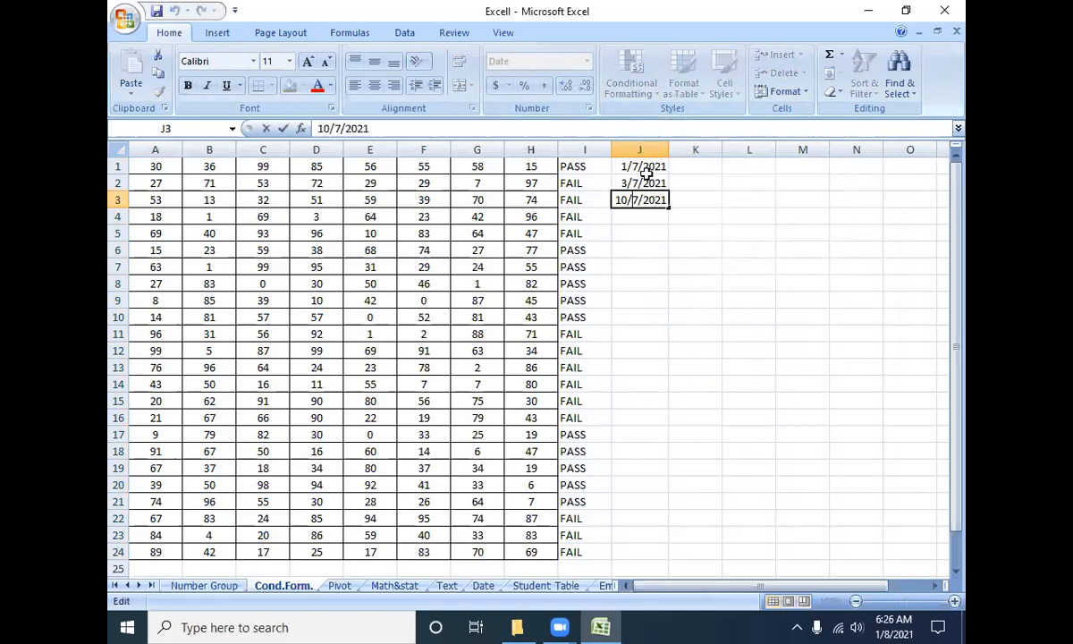
key("BackSpace")
type("2")
key("Return")
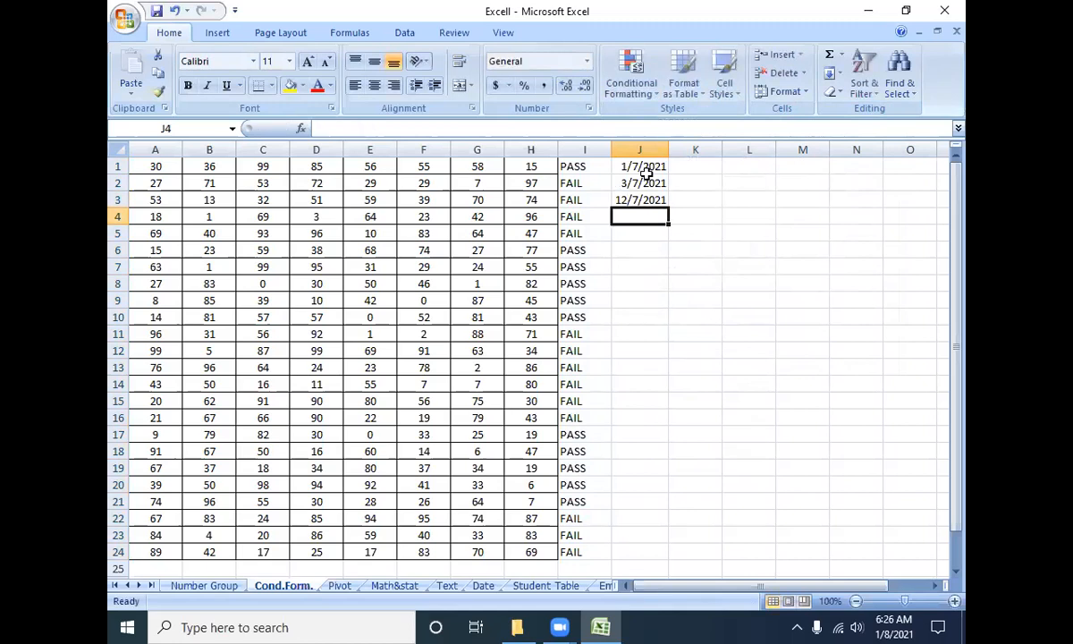
- Add an A Date Occurring rule to column J that marks dates In the last 7 days with Light Red Fill with Dark Red Text
left_click(650, 147)
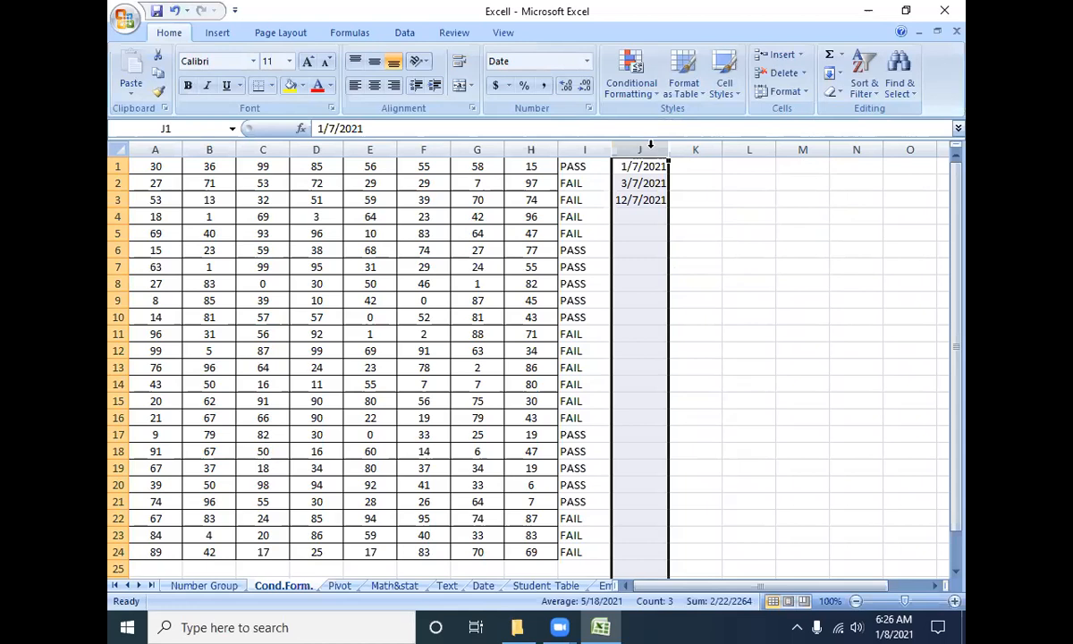
left_click(654, 99)
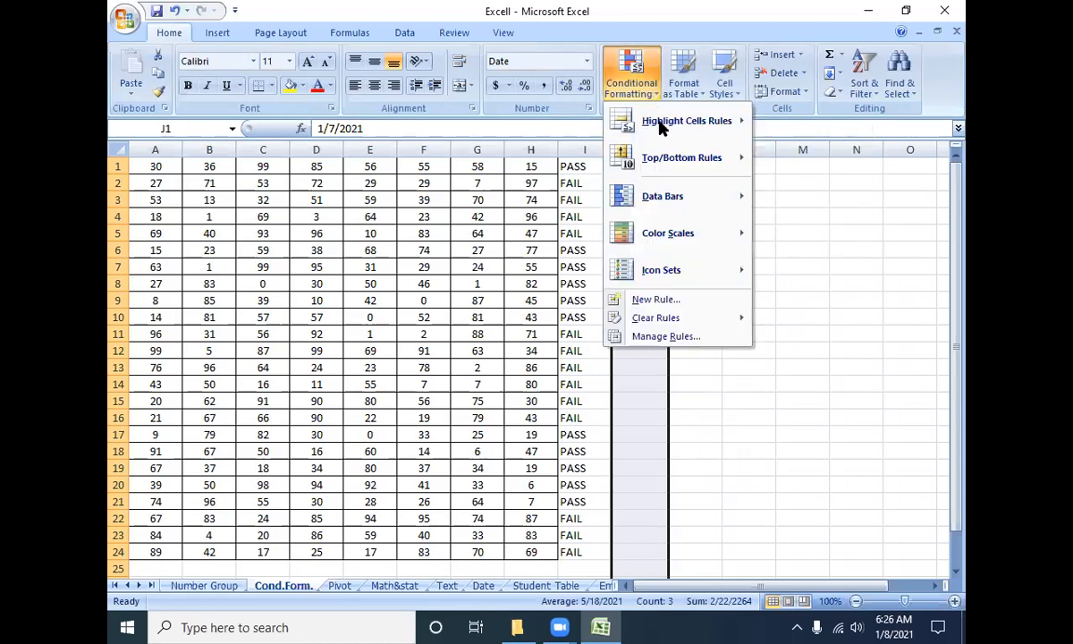
mouse_move(660, 126)
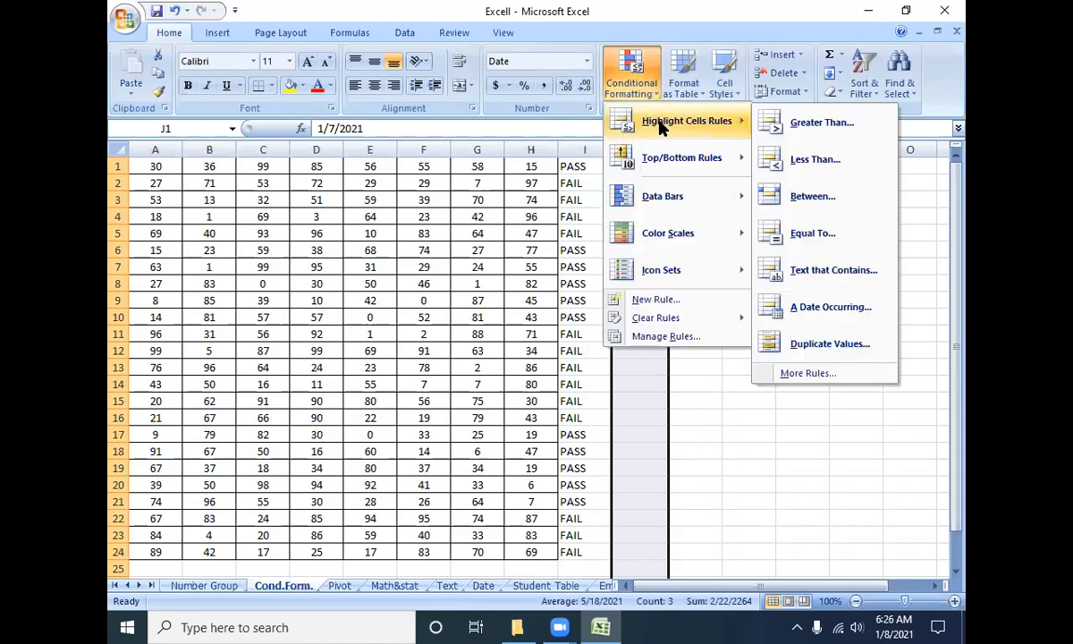
left_click(831, 307)
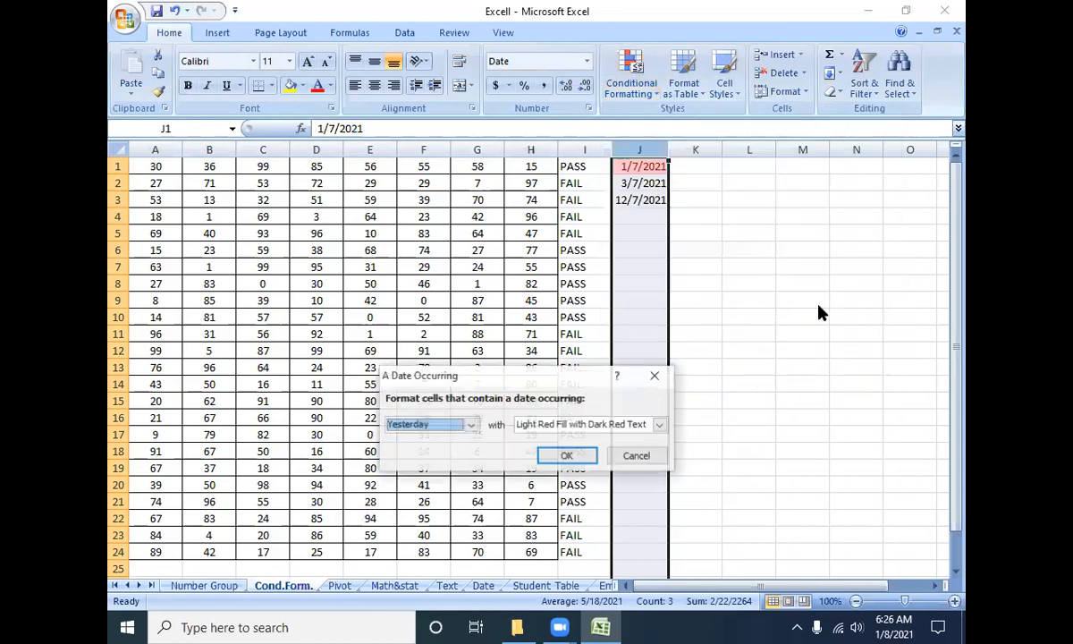
left_click(471, 426)
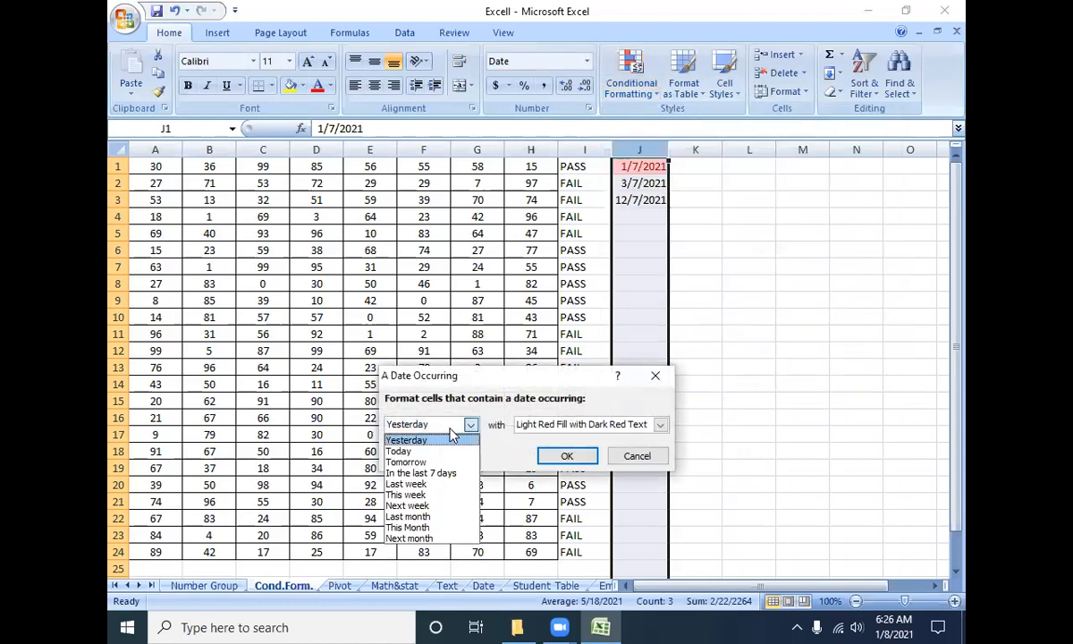
left_click(500, 425)
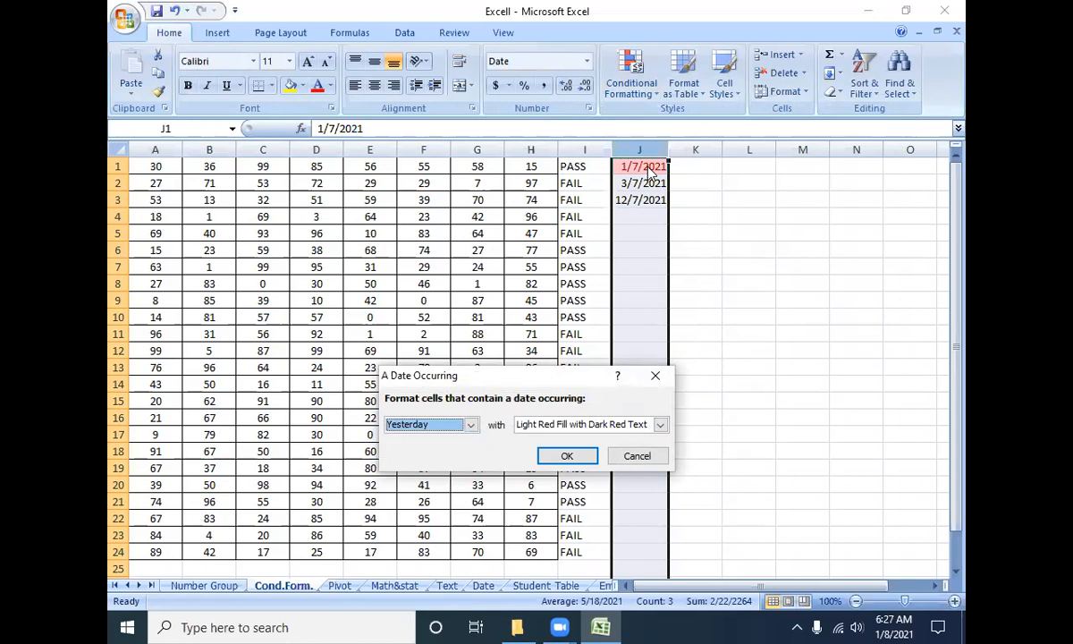
left_click(660, 424)
left_click(588, 433)
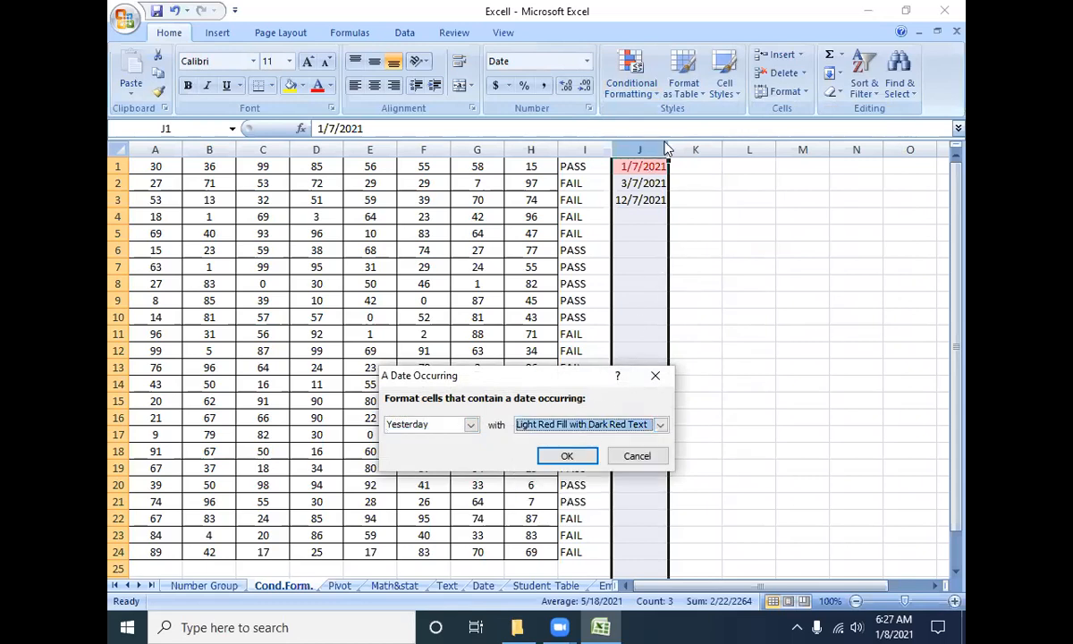
left_click(470, 426)
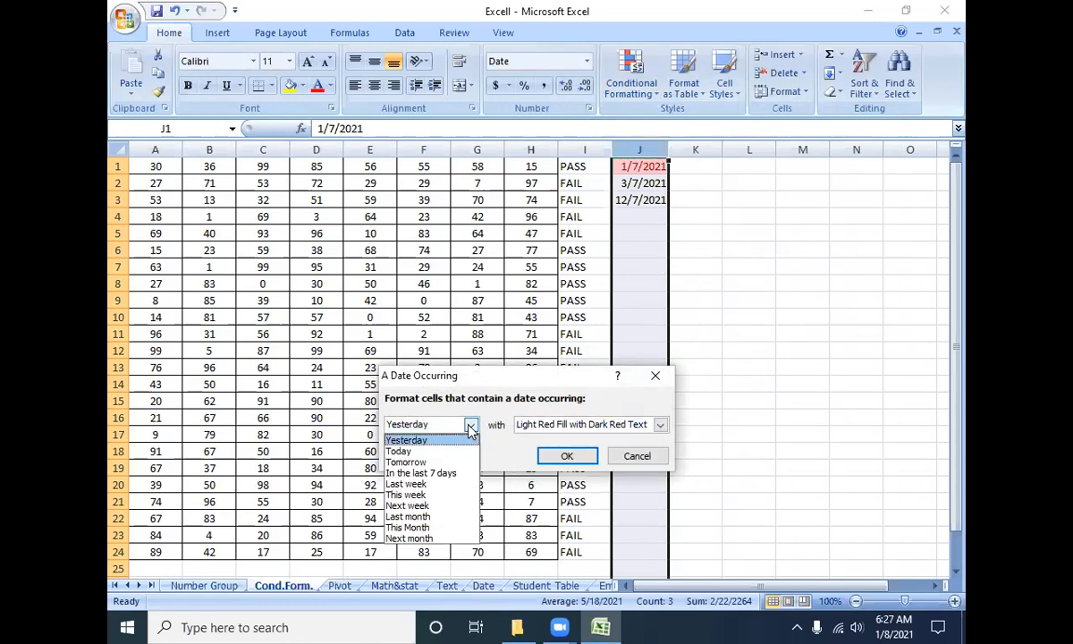
left_click(448, 475)
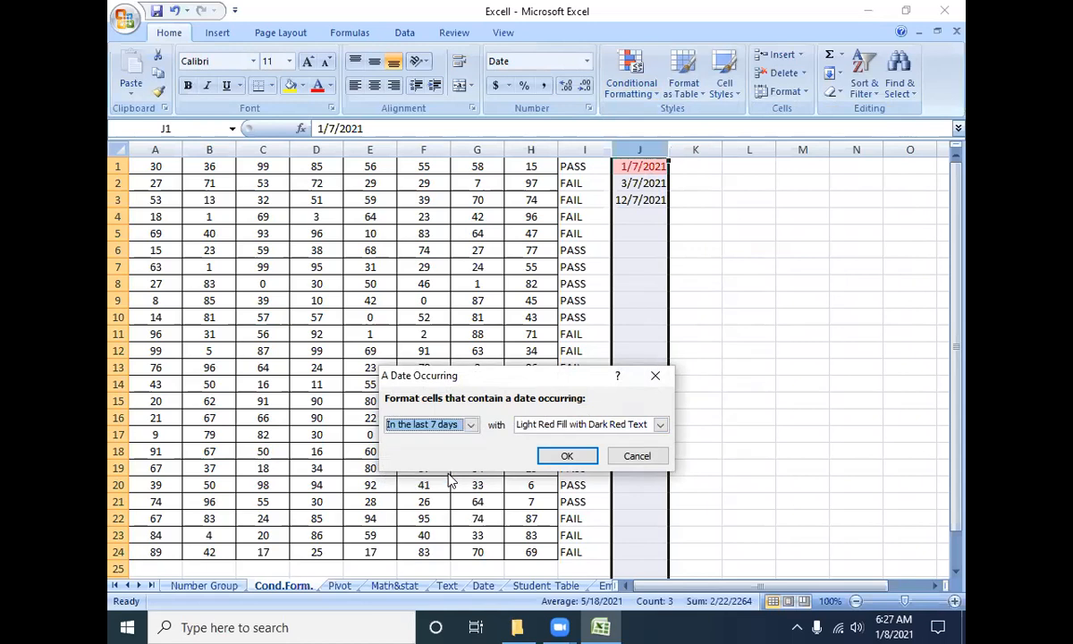
left_click(576, 453)
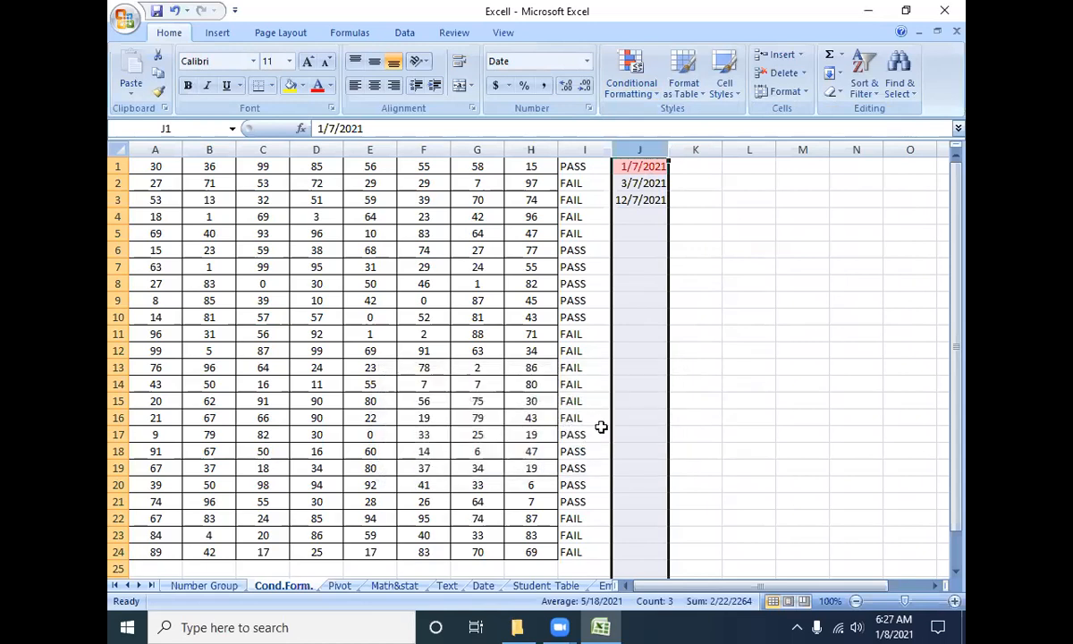
- Add another A Date Occurring rule to column J for dates This week, using Light Red Fill with Dark Red Text
left_click(633, 79)
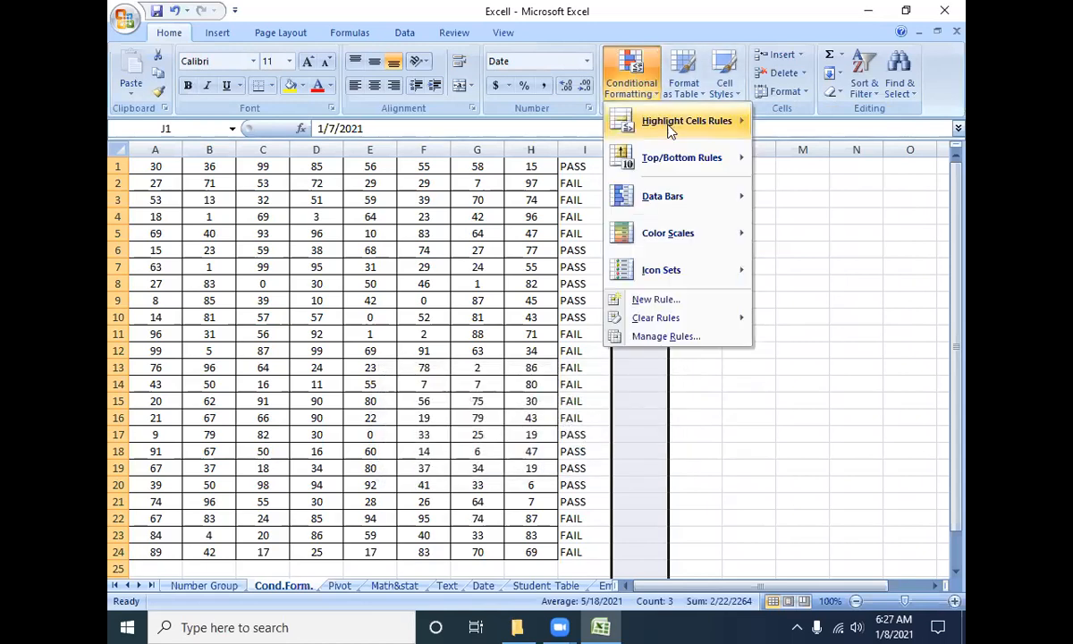
mouse_move(671, 131)
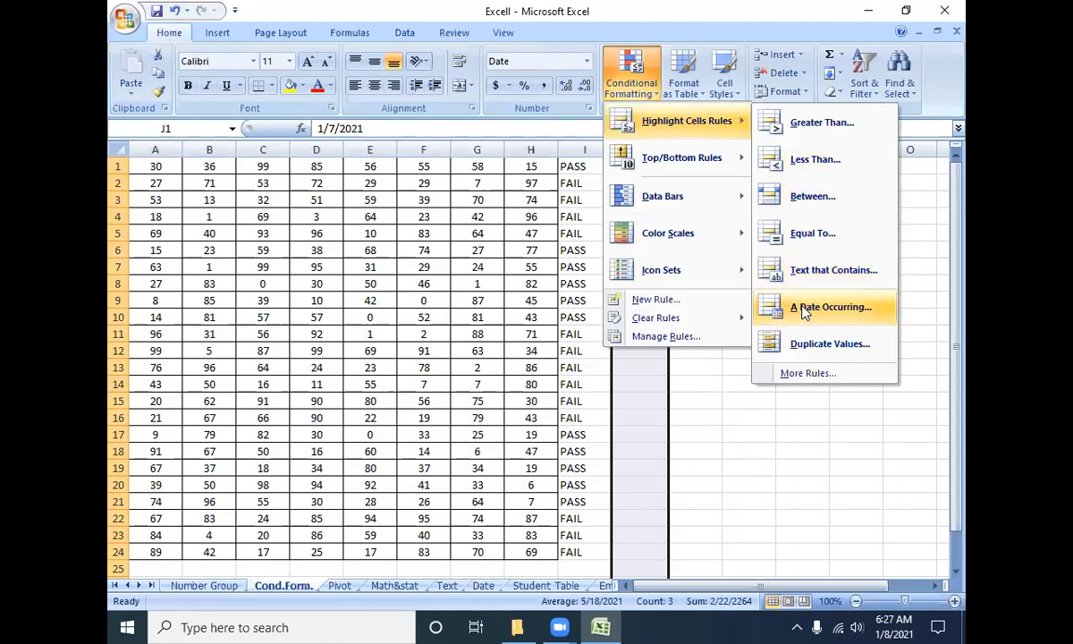
left_click(804, 310)
left_click(470, 424)
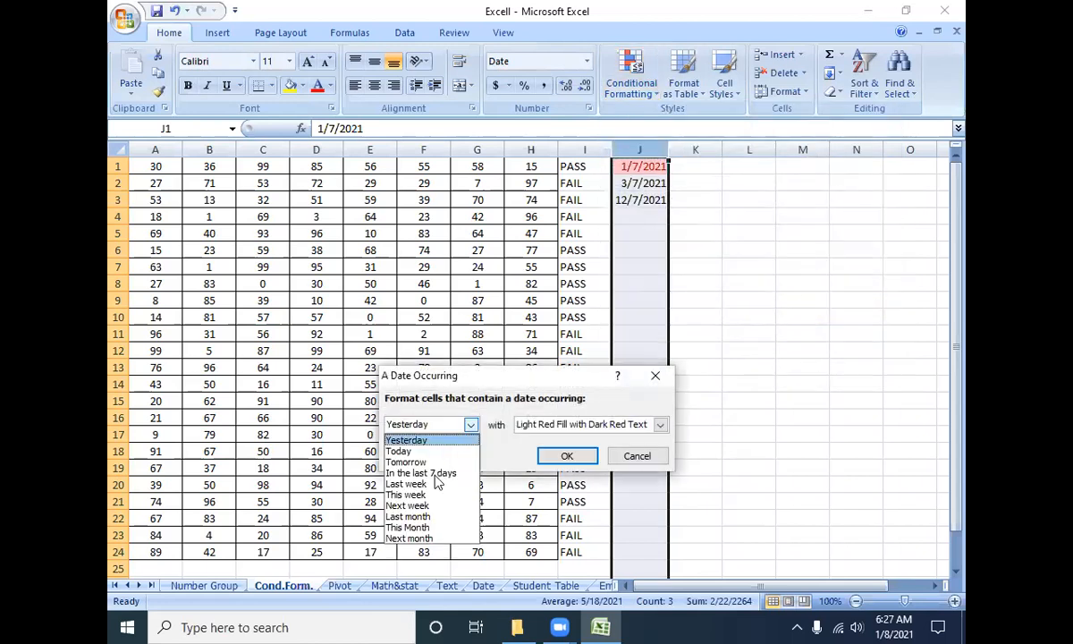
left_click(416, 494)
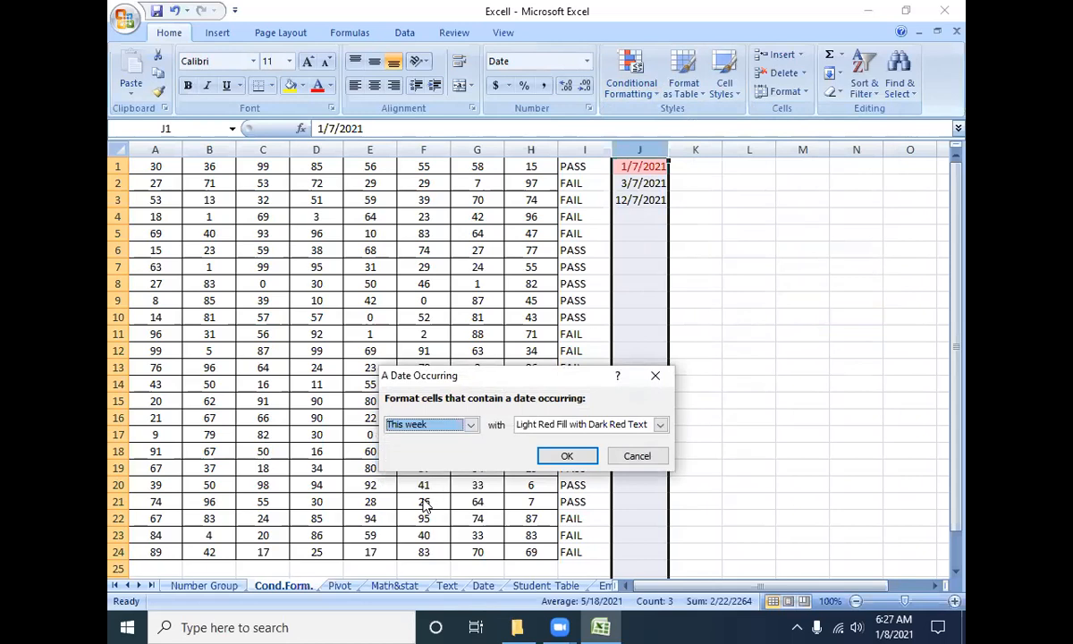
left_click(660, 425)
left_click(612, 432)
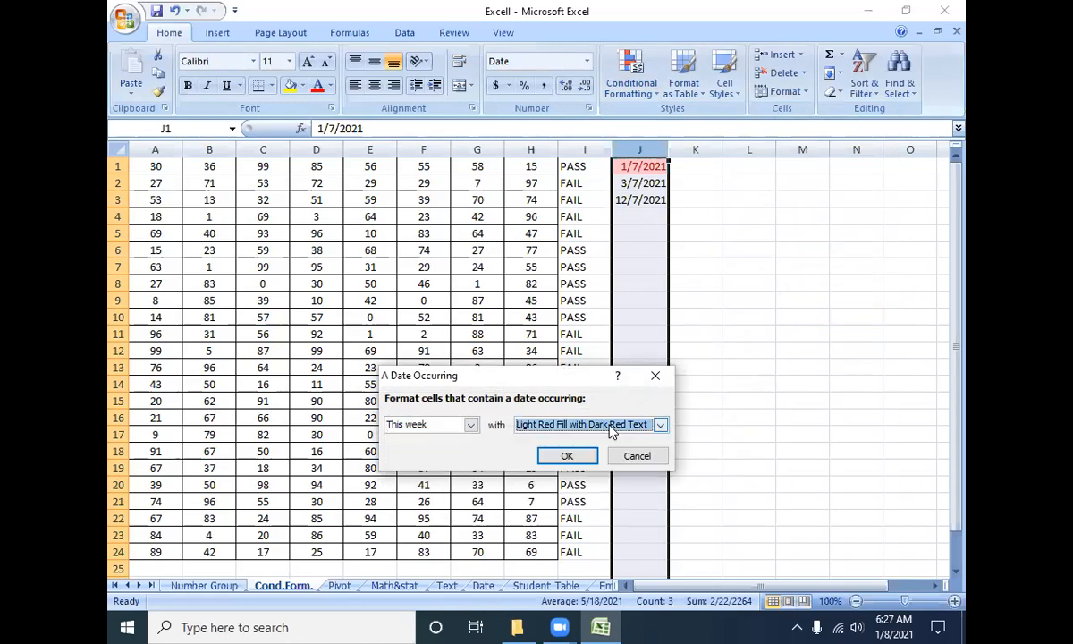
left_click(580, 454)
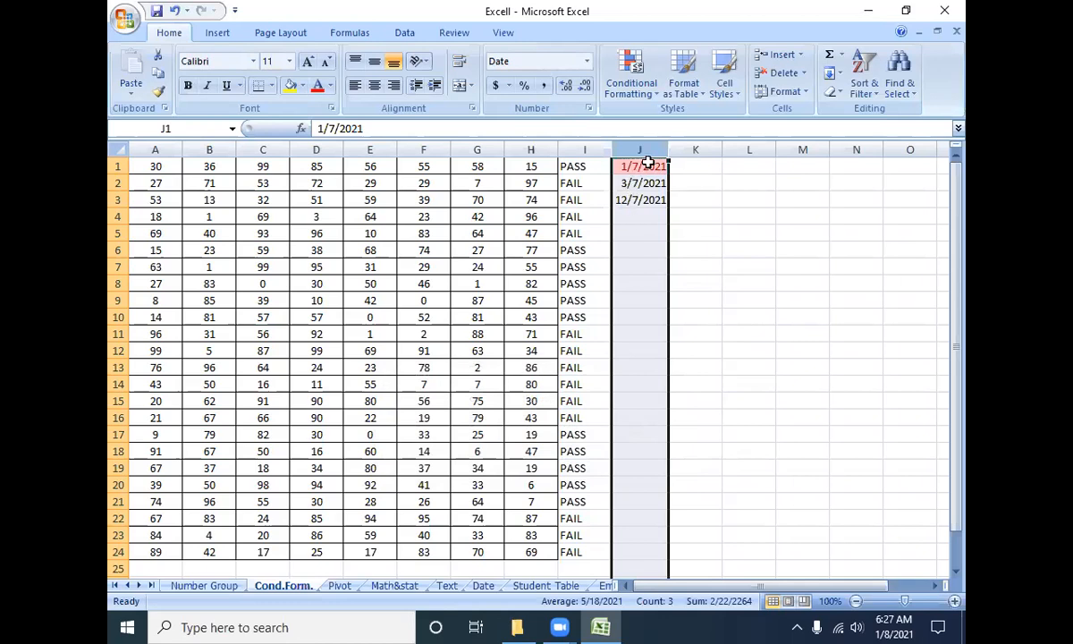
- Add an A Date Occurring rule to column J for dates in Next week, using Light Red Fill with Dark Red Text
left_click(631, 81)
mouse_move(711, 131)
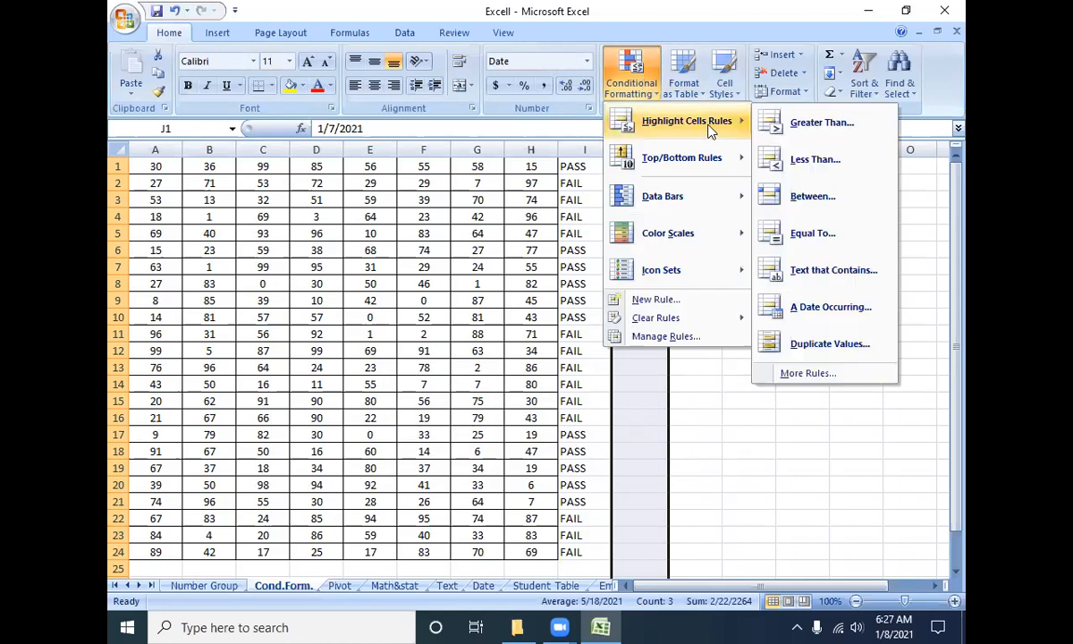
left_click(747, 308)
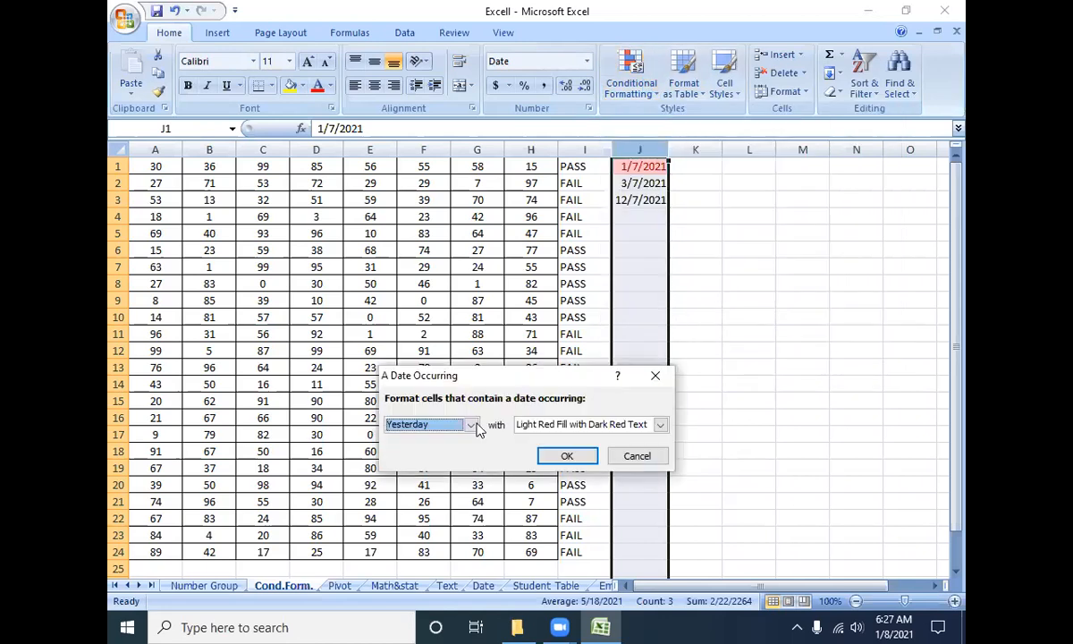
left_click(471, 425)
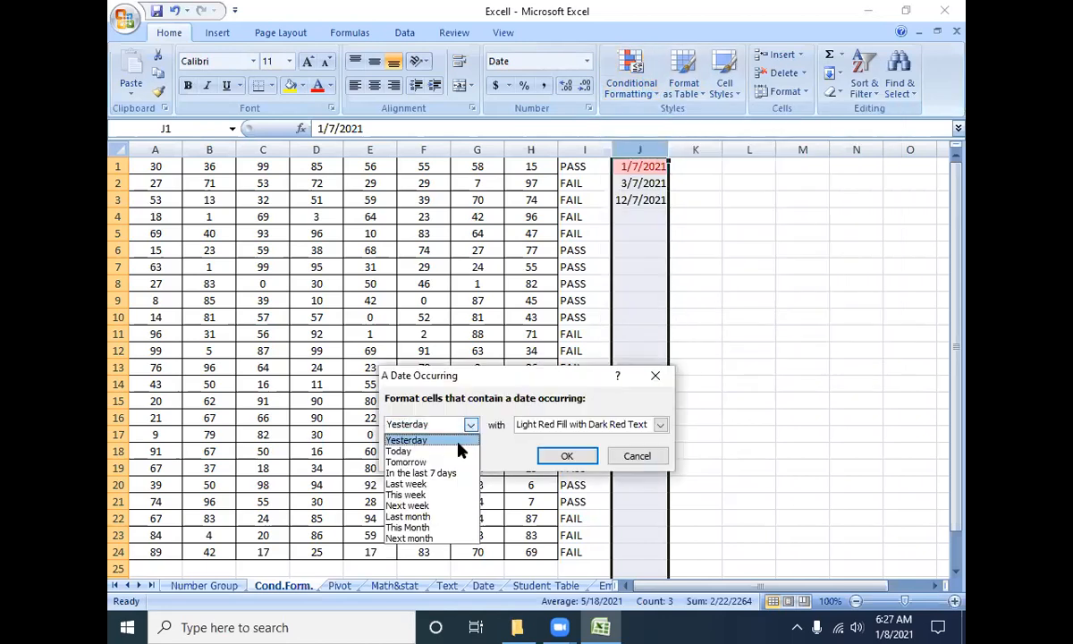
left_click(426, 529)
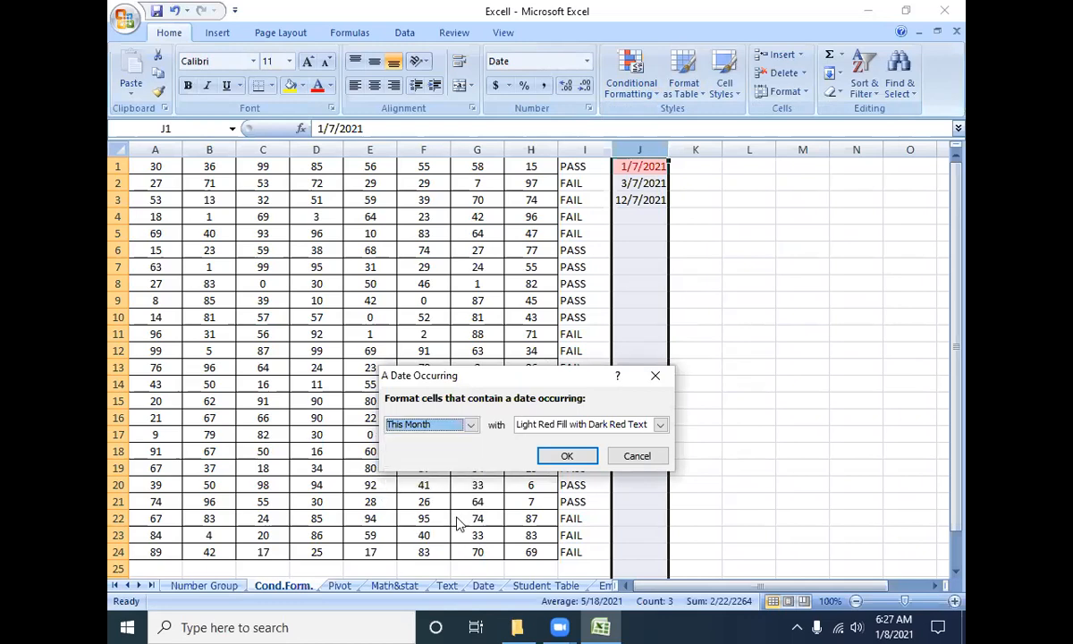
left_click(471, 427)
left_click(420, 505)
left_click(566, 453)
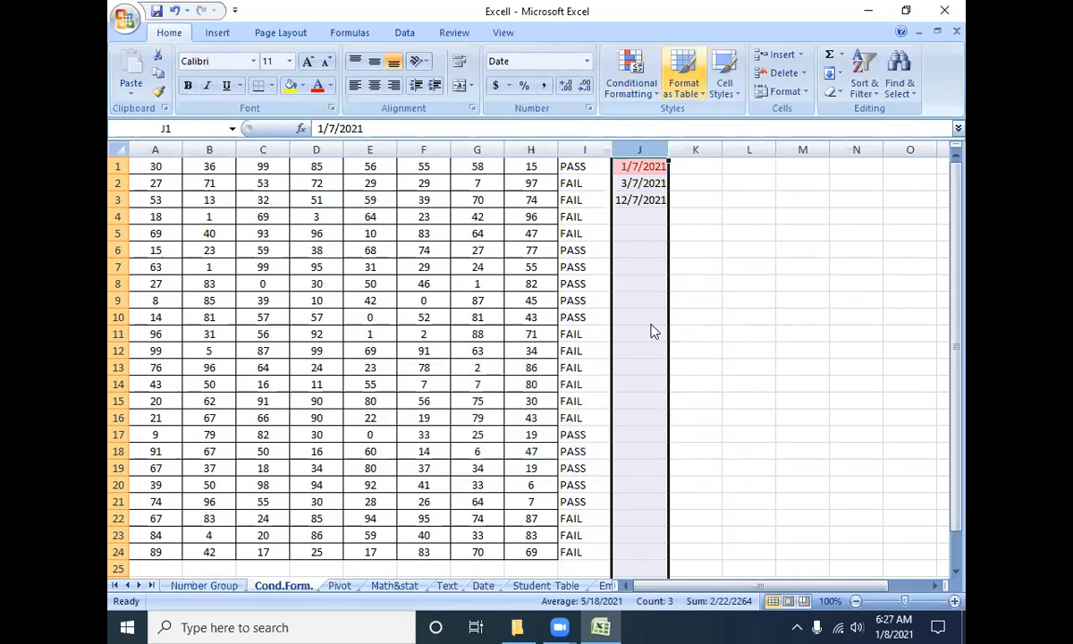
- Clear the conditional formatting rules from the selected date column J
left_click(631, 76)
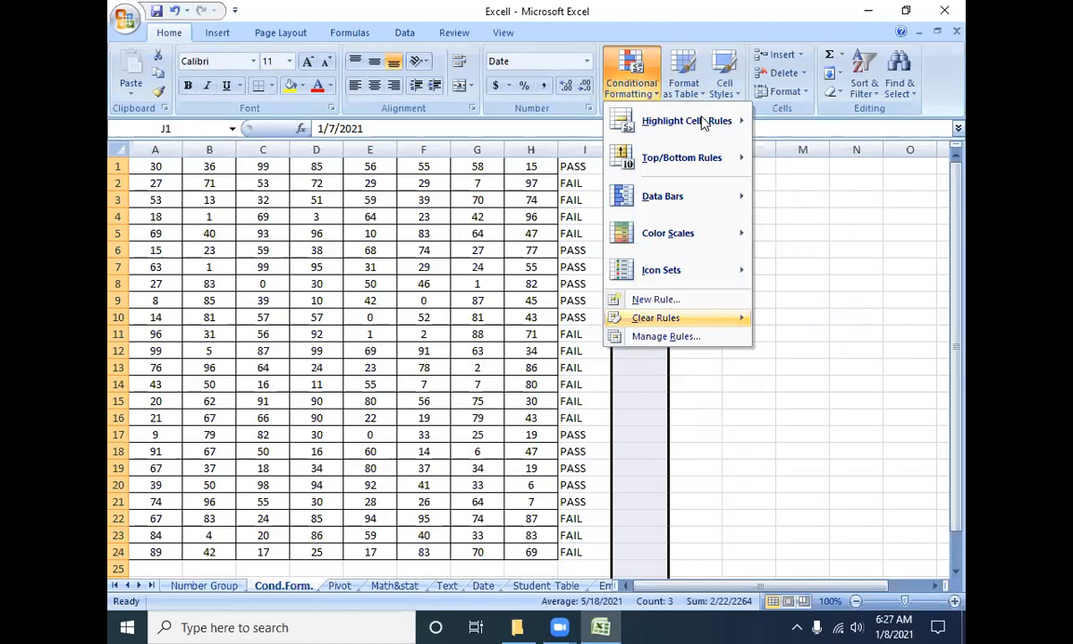
mouse_move(706, 122)
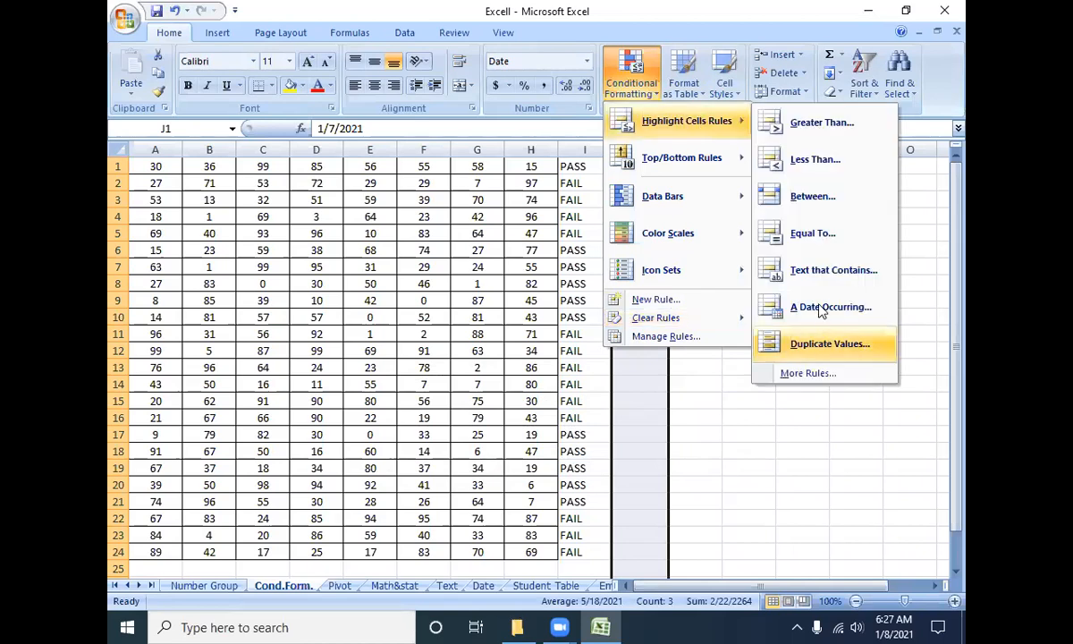
left_click(273, 201)
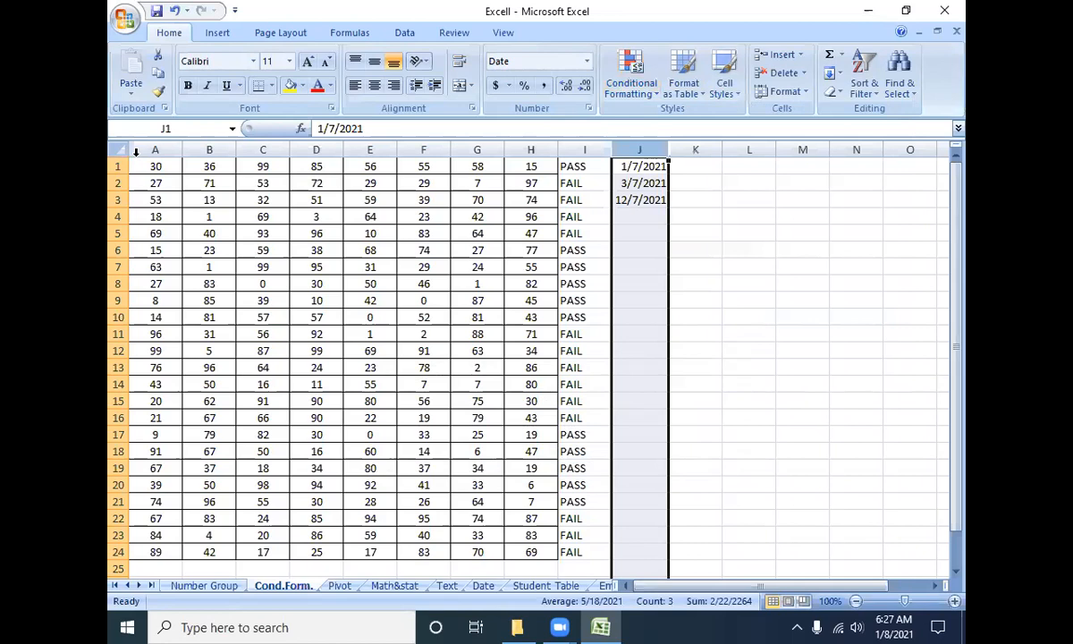
- Add a Duplicate Values rule to the numbers in A1:H24 that marks Unique values with Light Red Fill with Dark Red Text
left_click(136, 151)
left_click(139, 166)
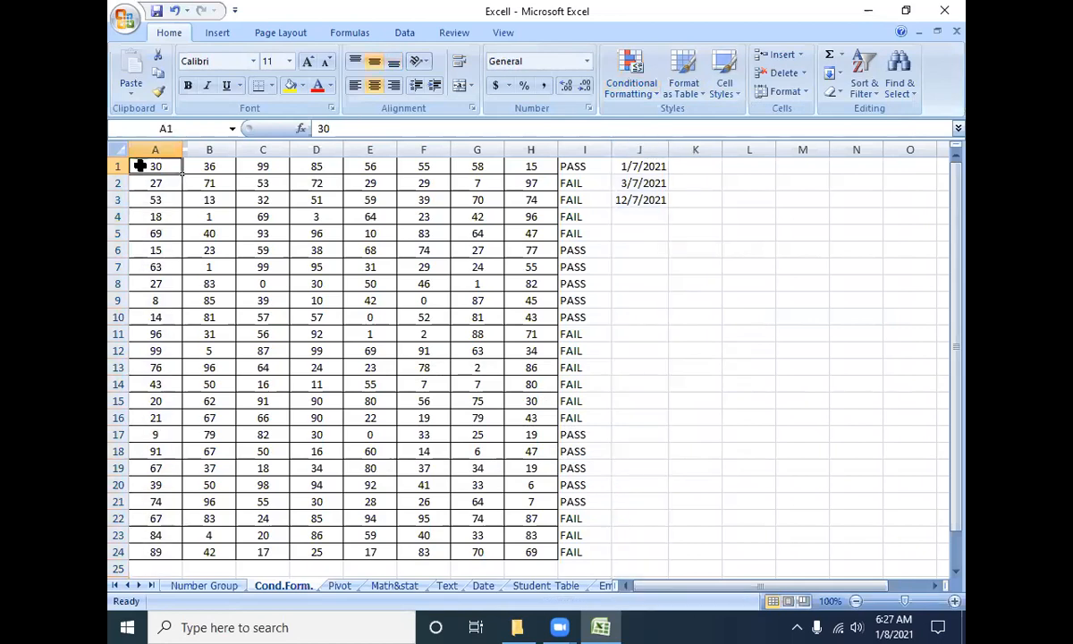
key("ctrl+shift+Down")
key("shift+Right")
key("shift+Right")
key("shift+Right")
key("shift+Right")
key("shift+Right")
key("shift+Right")
key("shift+Right")
key("shift+Right")
key("shift+Left")
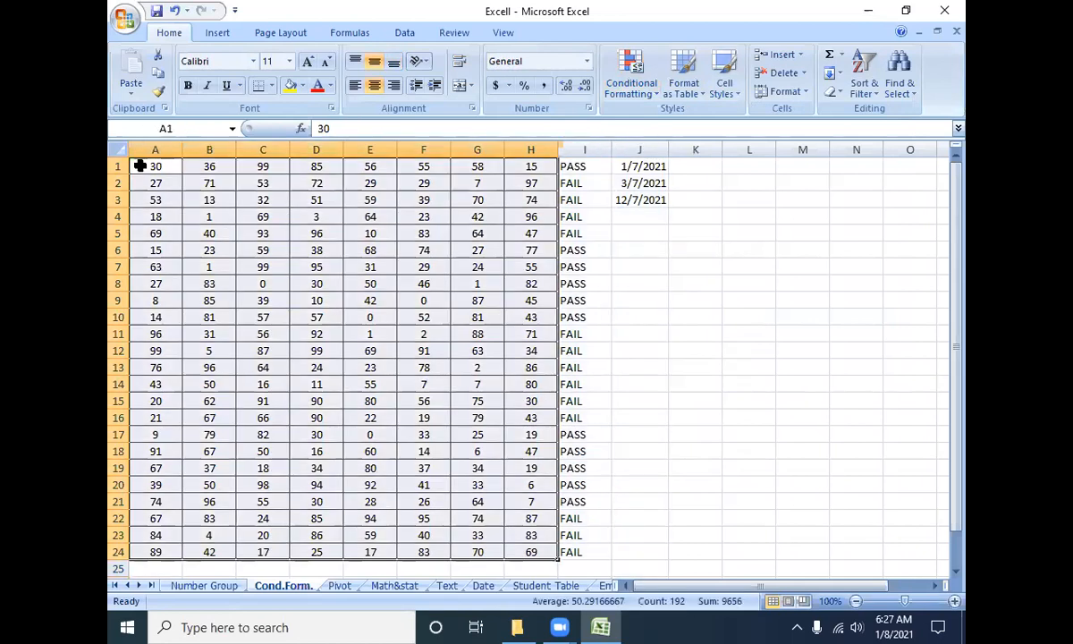
left_click(632, 101)
mouse_move(647, 124)
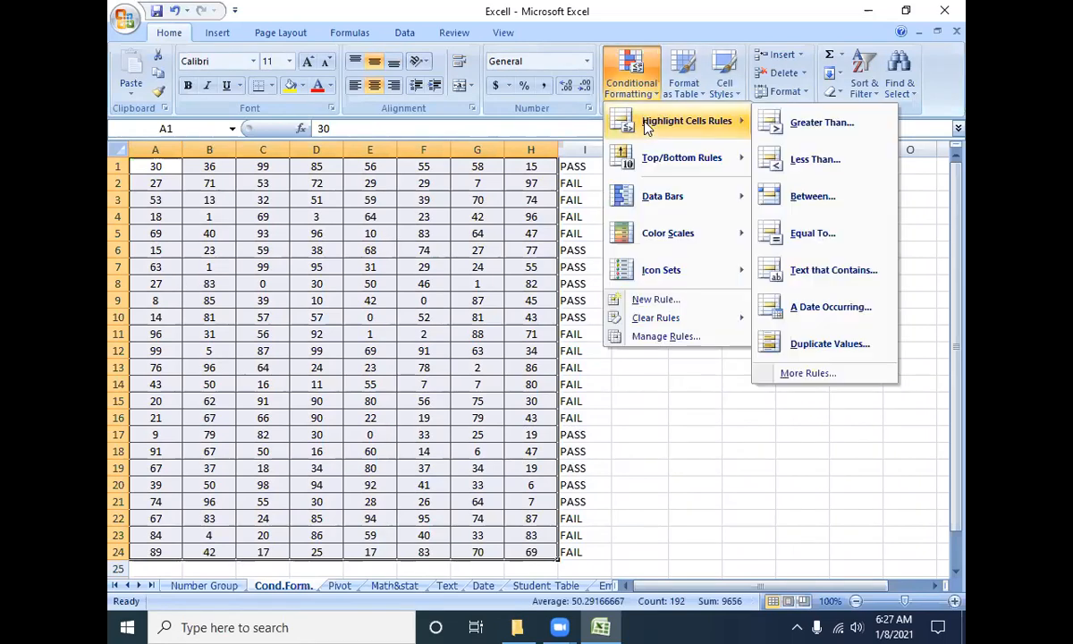
left_click(825, 346)
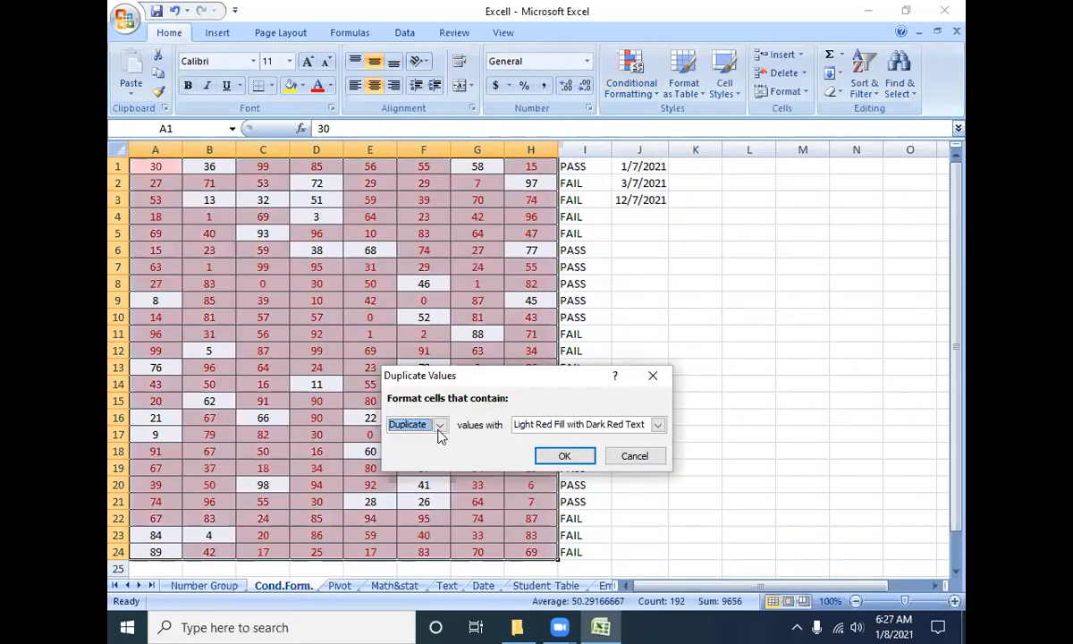
left_click(439, 433)
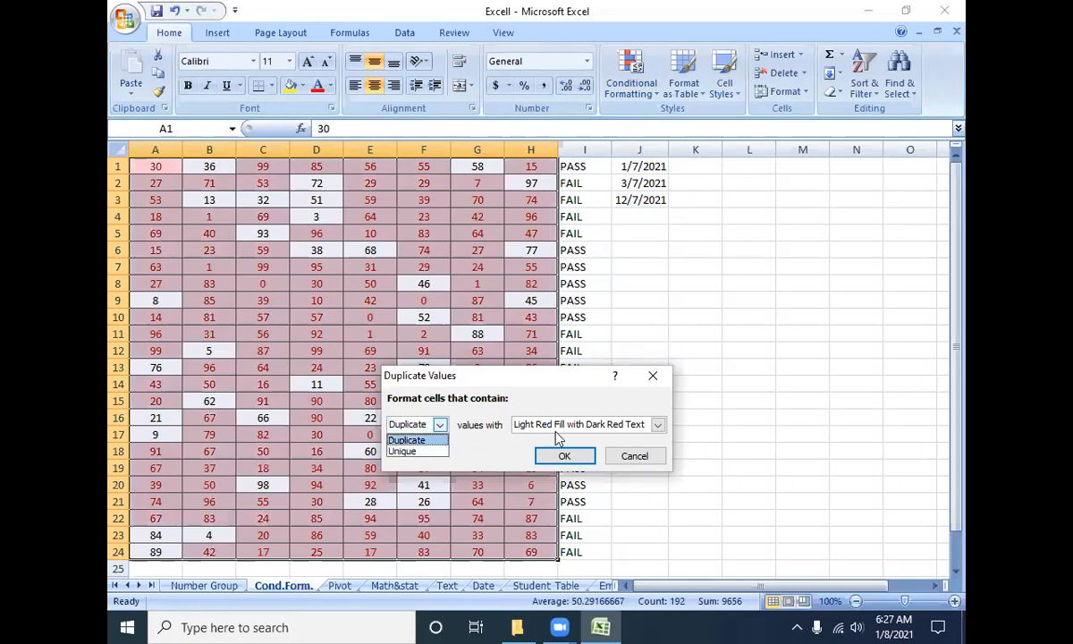
left_click(523, 425)
left_click(524, 425)
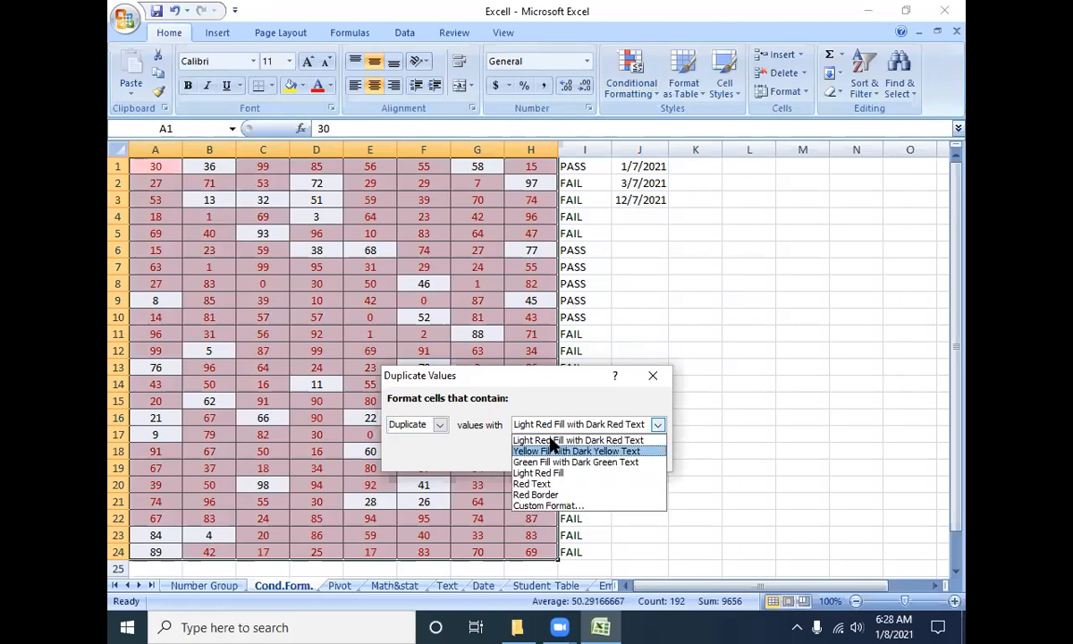
left_click(416, 428)
left_click(440, 424)
left_click(409, 451)
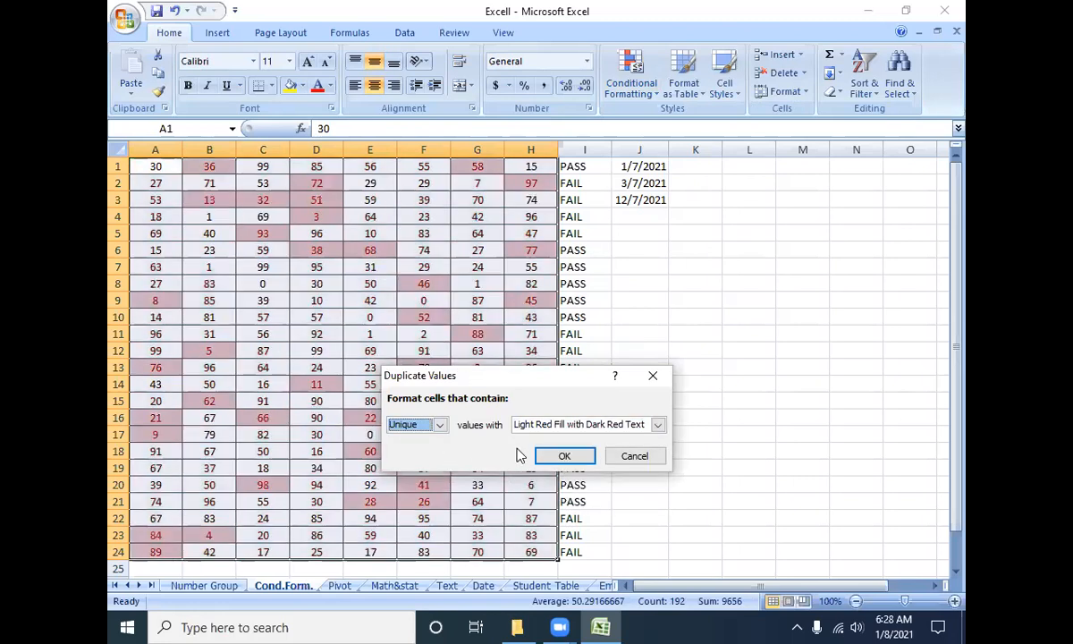
left_click(565, 456)
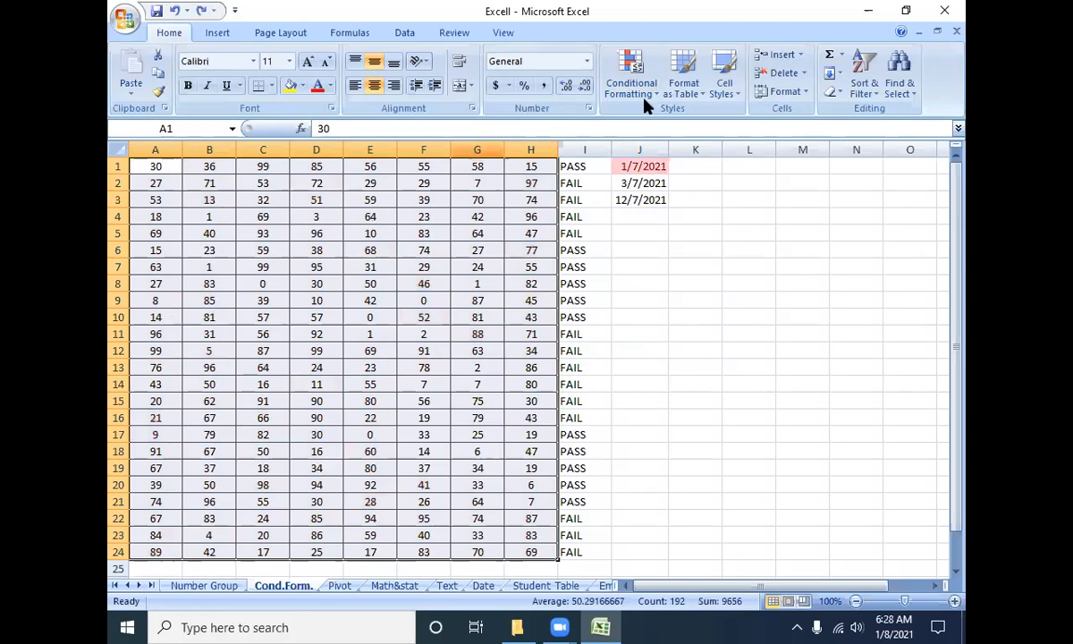
- Delete the PASS/FAIL column I and the date column J
left_click(641, 105)
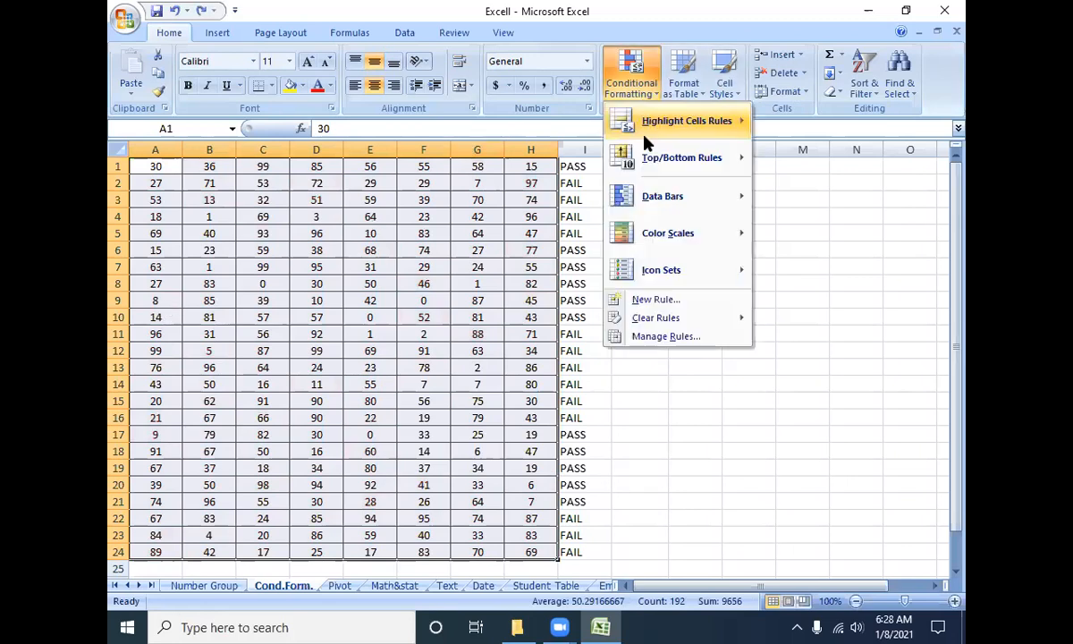
mouse_move(616, 122)
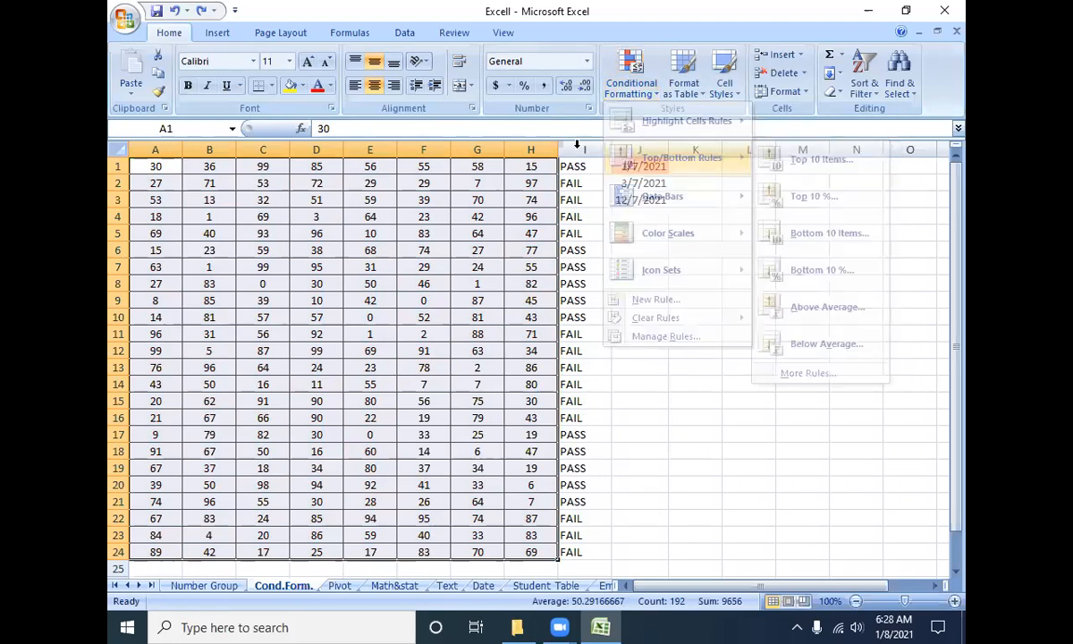
left_click_drag(577, 145, 647, 144)
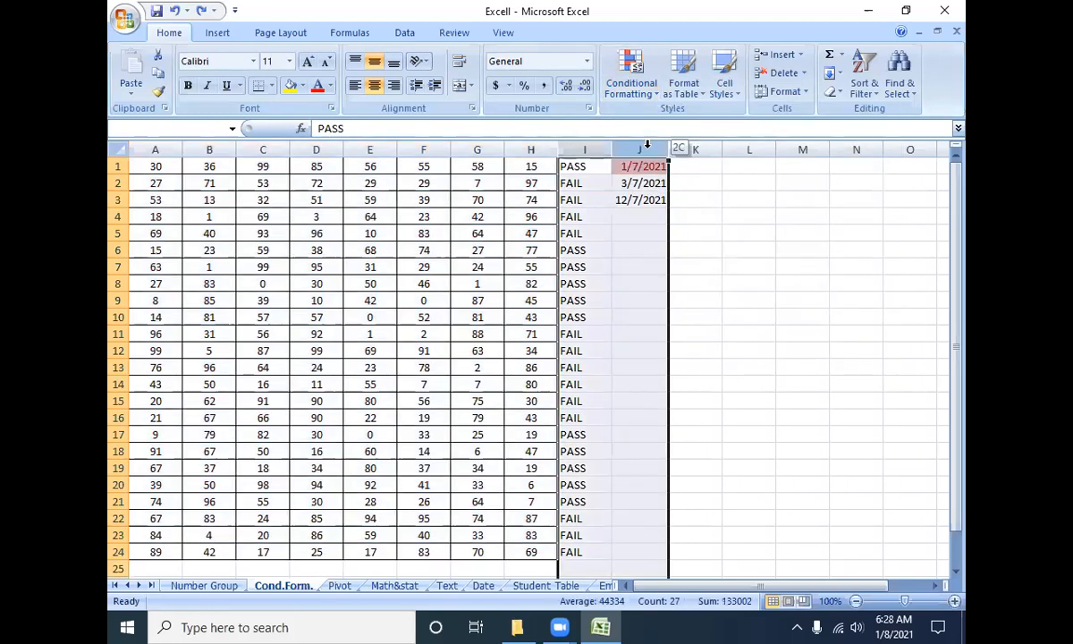
key("Delete")
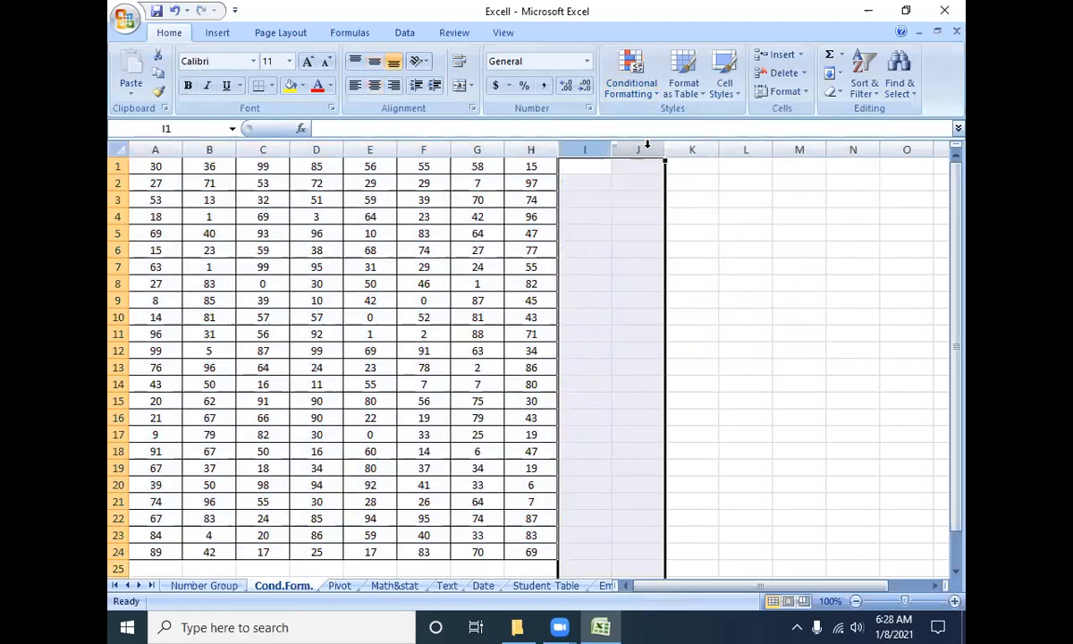
- Add a Top 10 Items rule to A1:H24 that marks the top 3 values with Light Red Fill with Dark Red Text
left_click(157, 166)
key("ctrl+a")
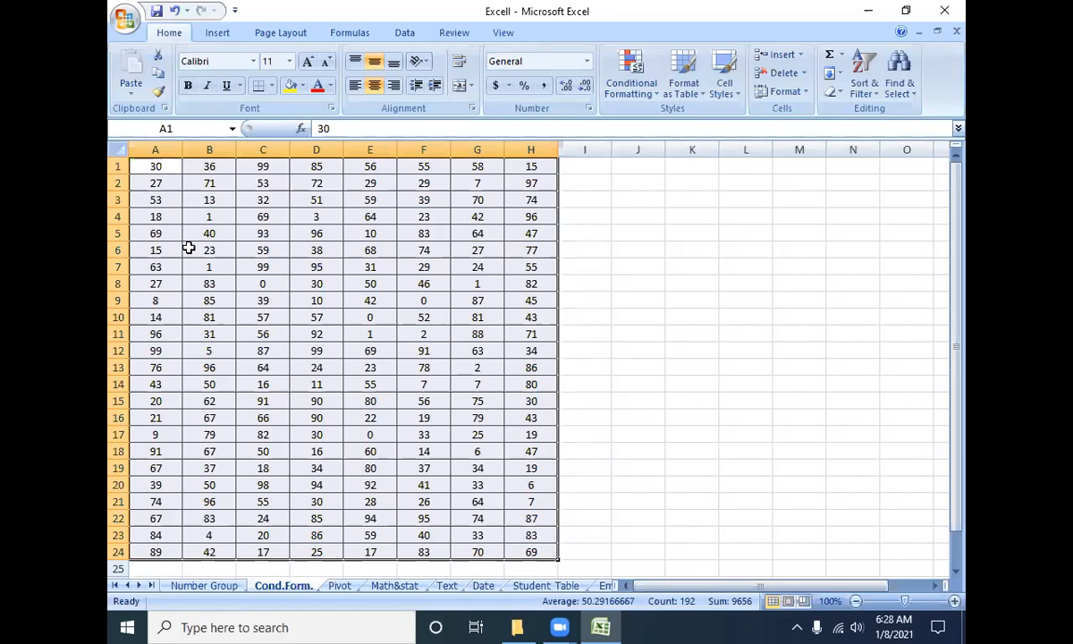
left_click(646, 97)
mouse_move(652, 159)
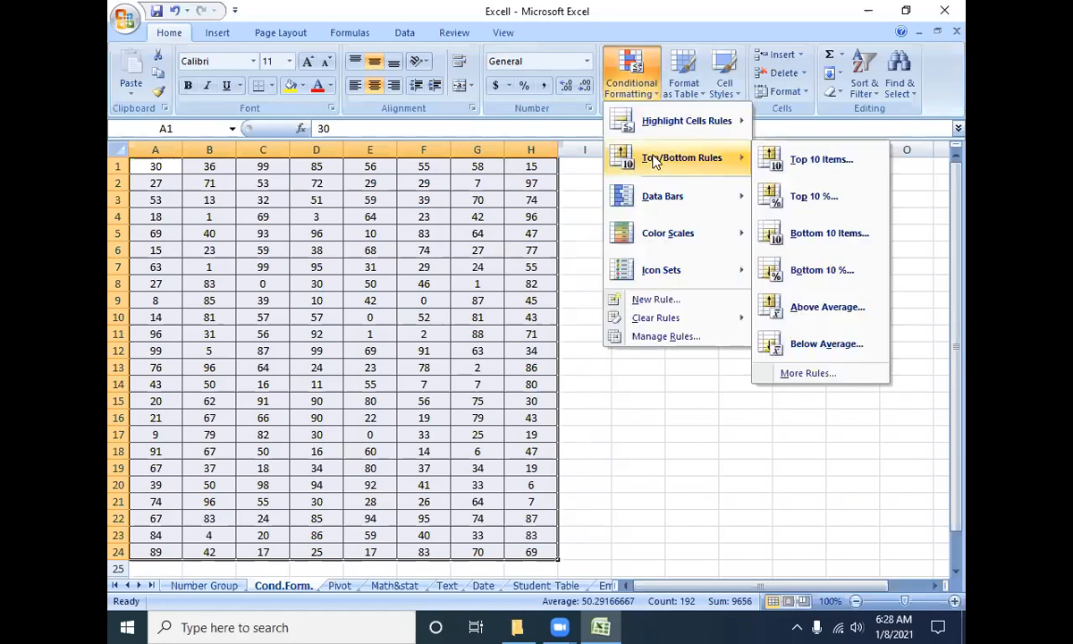
left_click(780, 161)
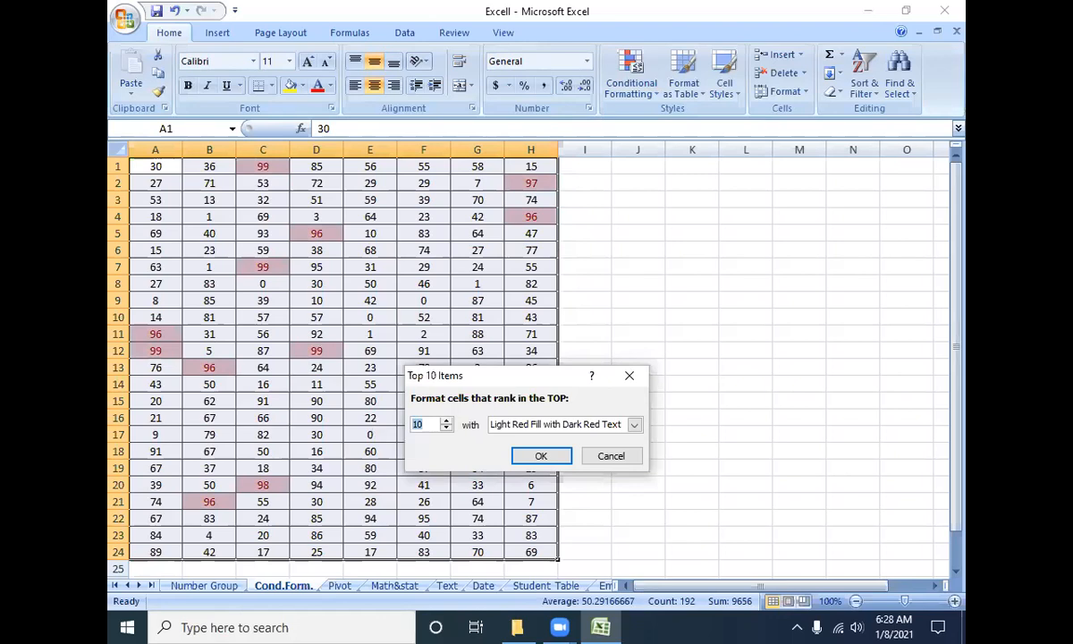
type("3")
key("Return")
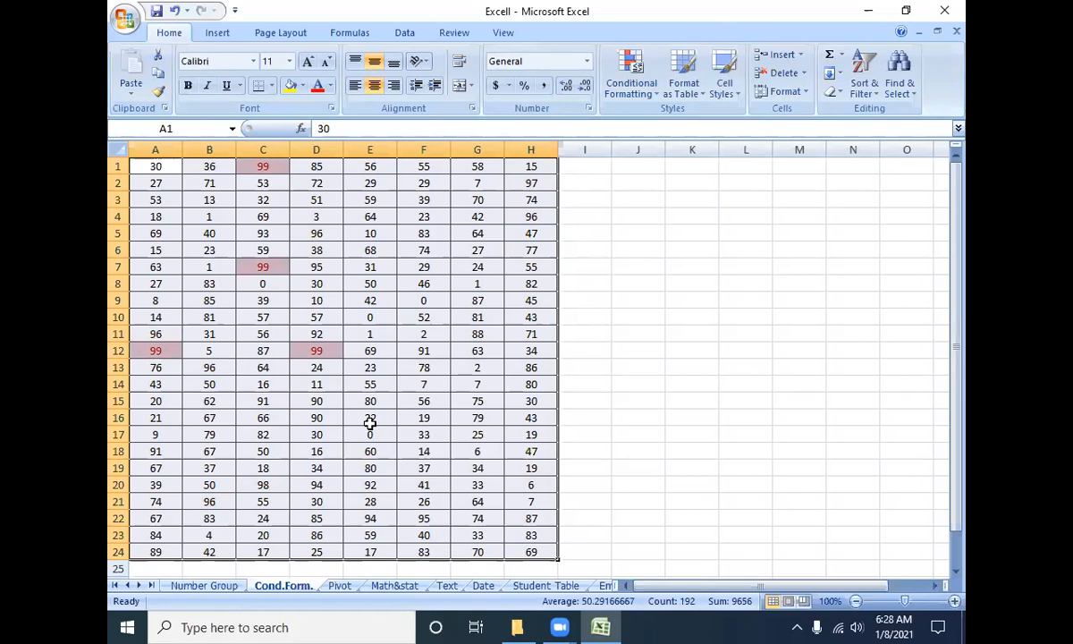
- Add a Top 10 % rule to A1:H24 that marks the top 5 % with Light Red Fill with Dark Red Text
left_click(637, 82)
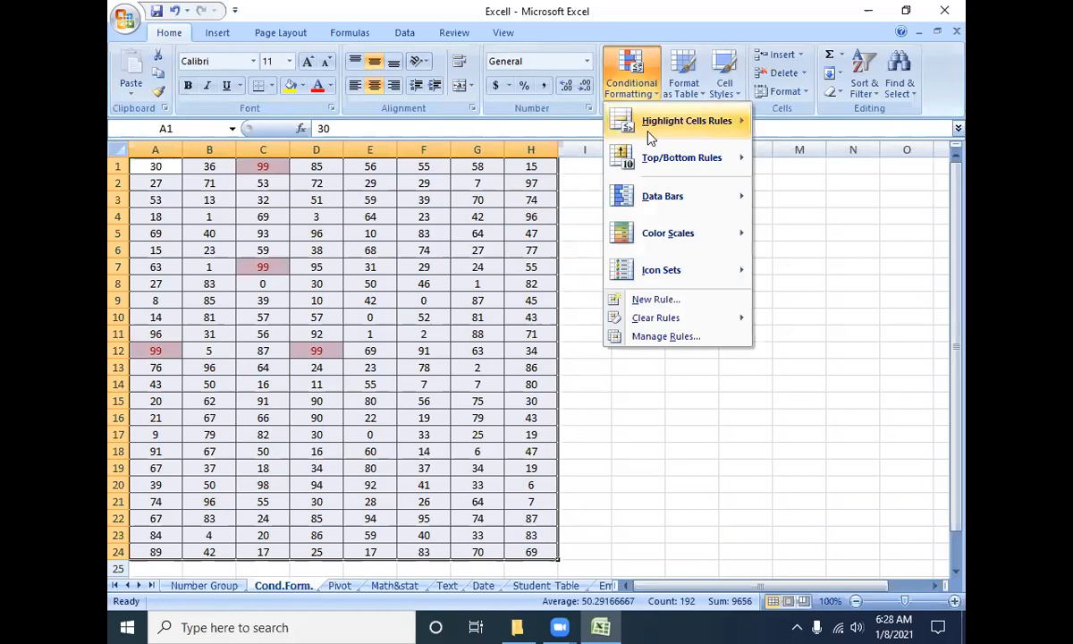
mouse_move(650, 156)
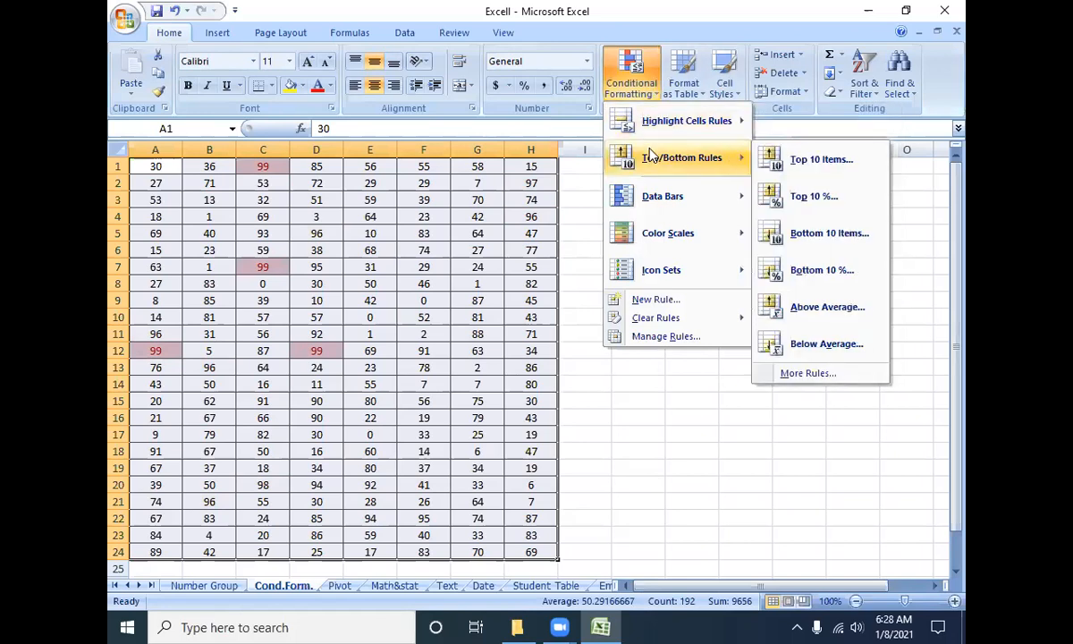
left_click(800, 197)
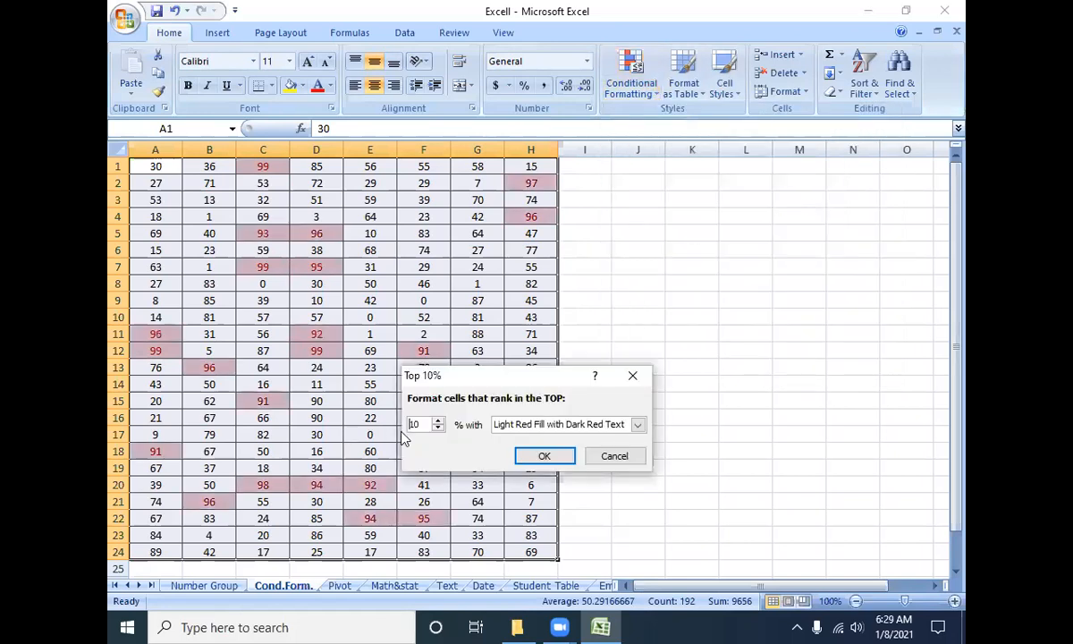
left_click_drag(432, 425, 353, 432)
type("2")
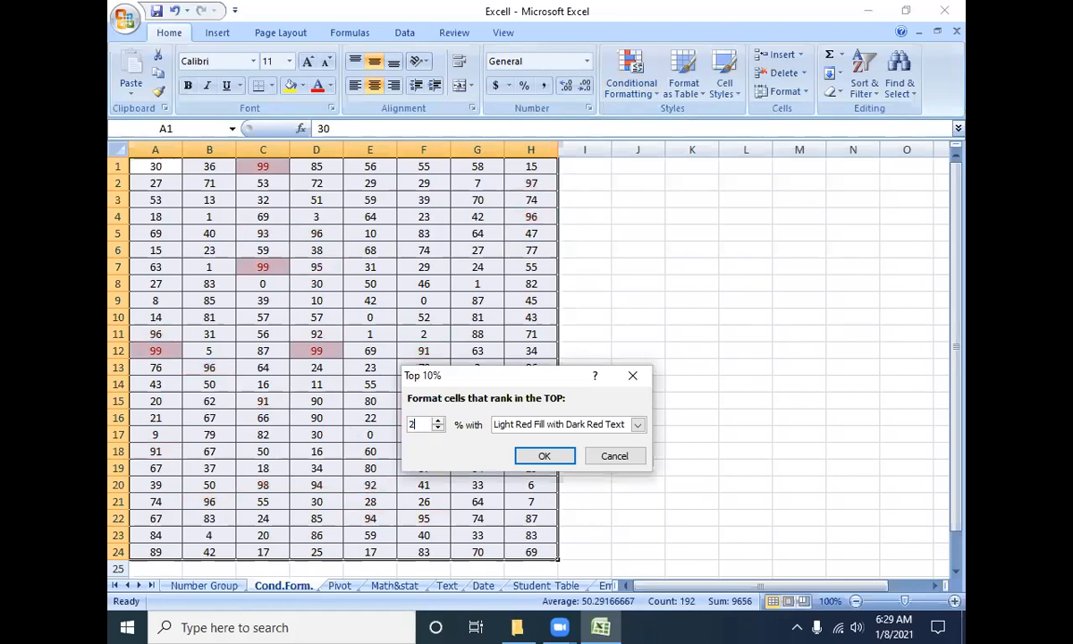
key("BackSpace")
type("5")
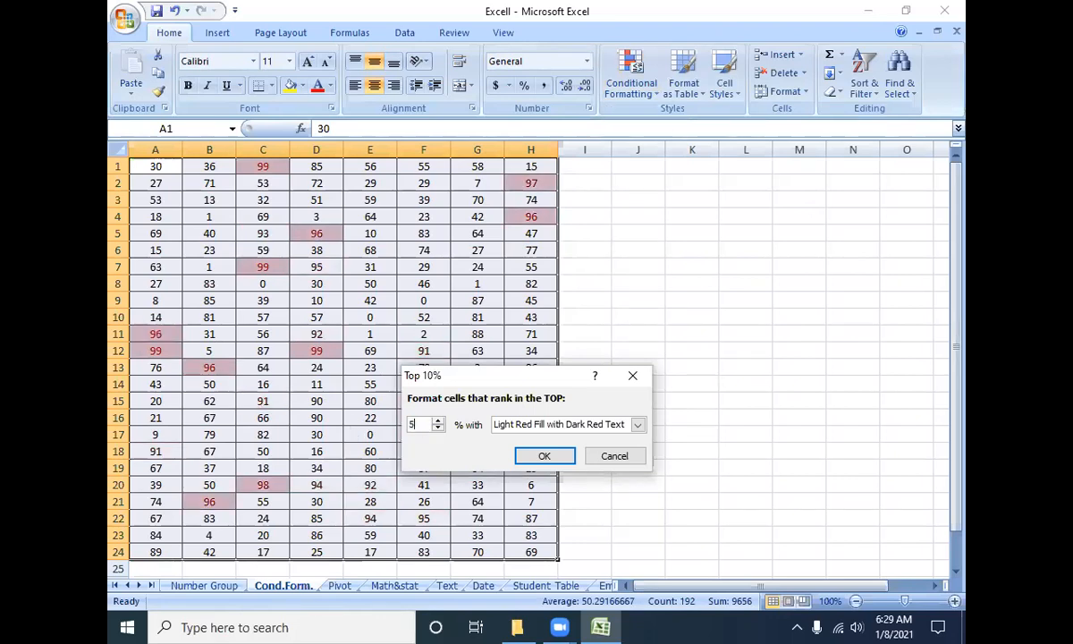
key("Return")
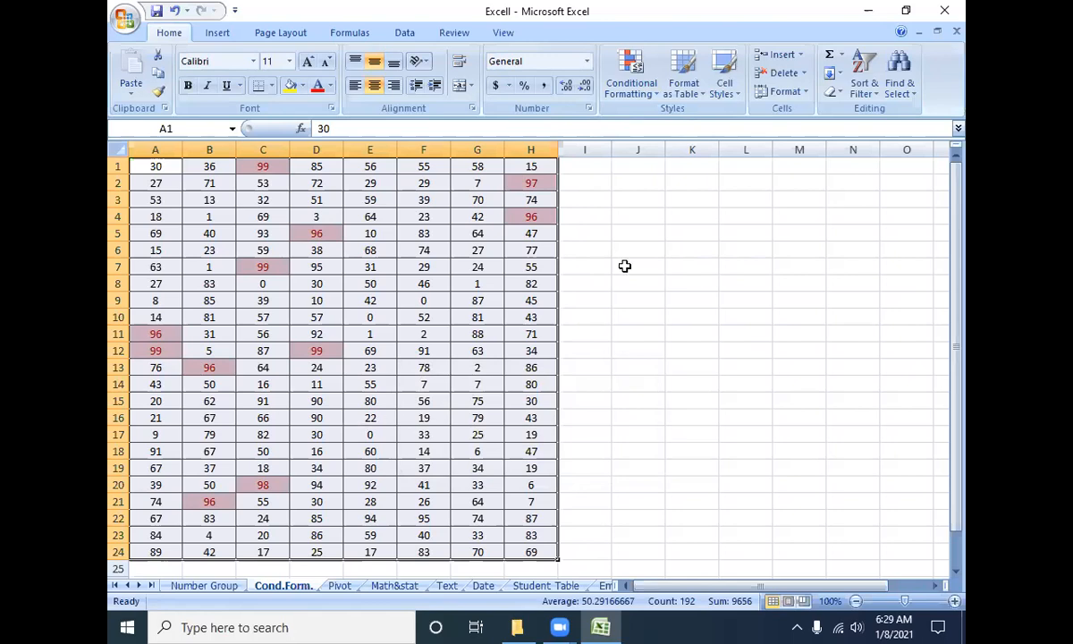
- Clear the top-value conditional formatting rules from the selected range A1:H24
left_click(630, 82)
mouse_move(651, 161)
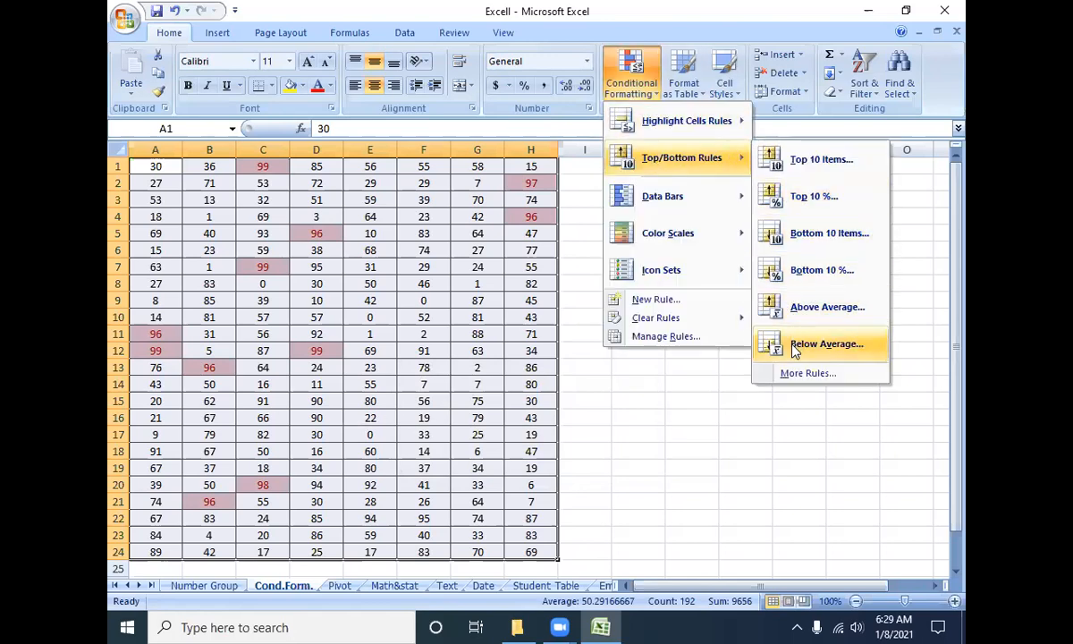
mouse_move(699, 179)
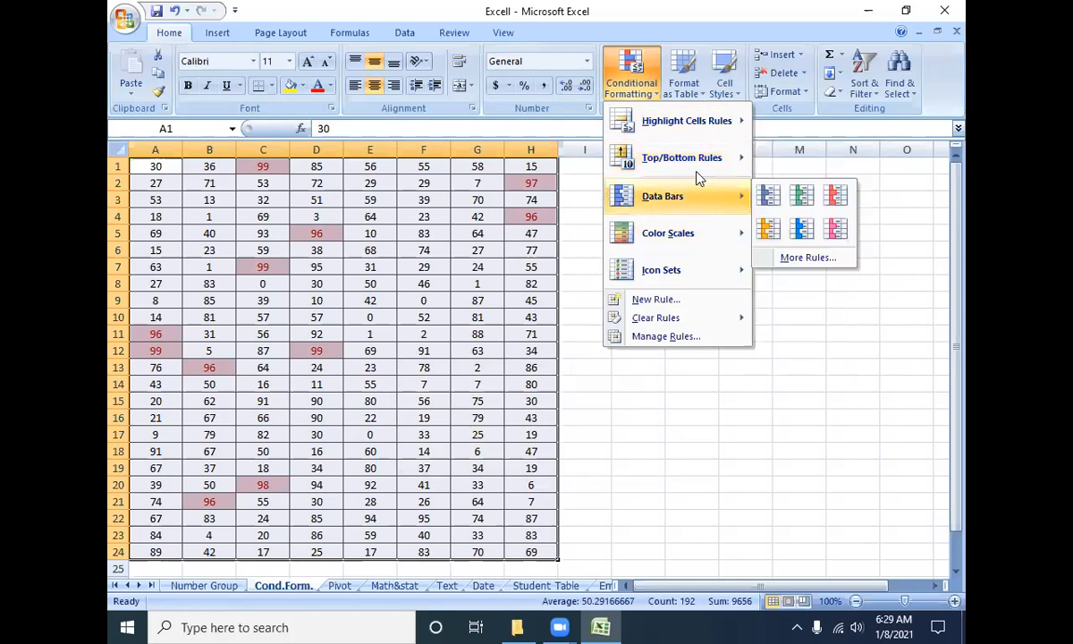
mouse_move(679, 319)
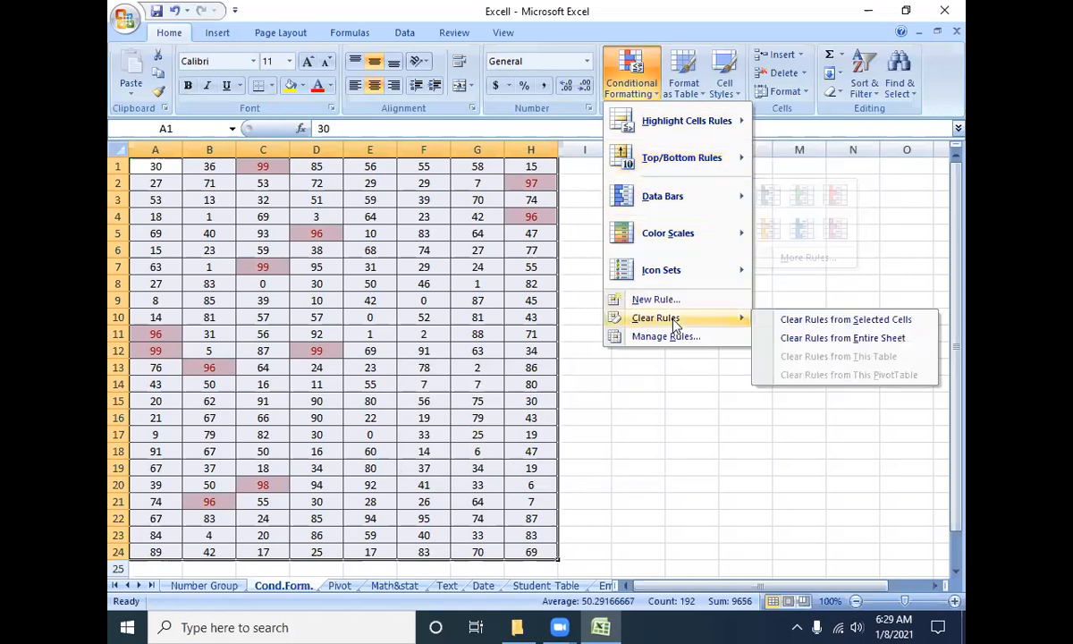
left_click(832, 322)
- Apply light blue data bars to the numbers in A1:H24
left_click(626, 79)
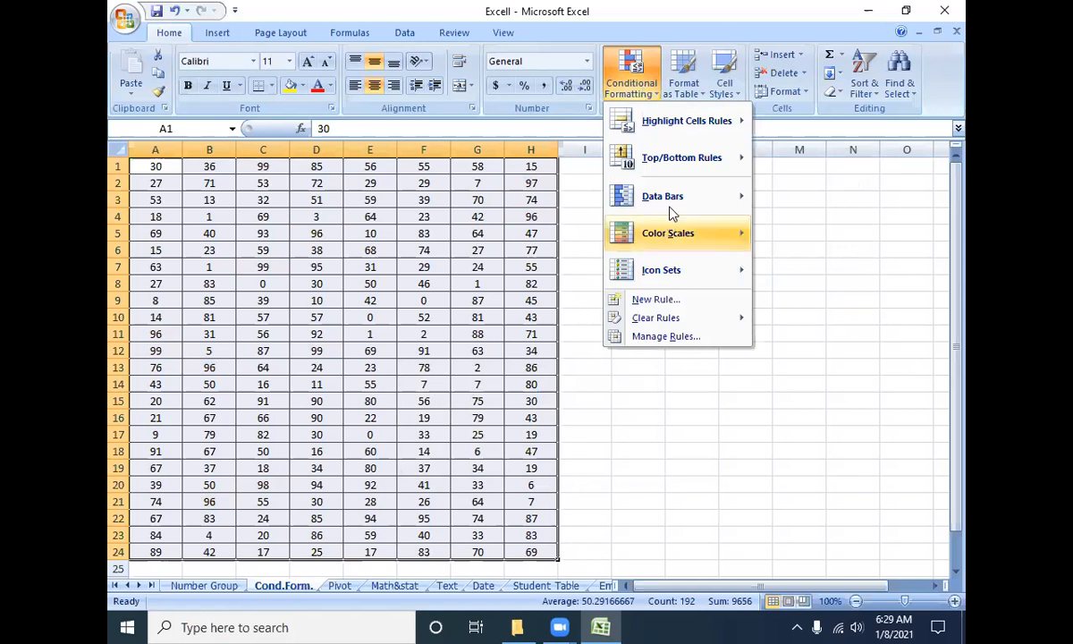
mouse_move(669, 211)
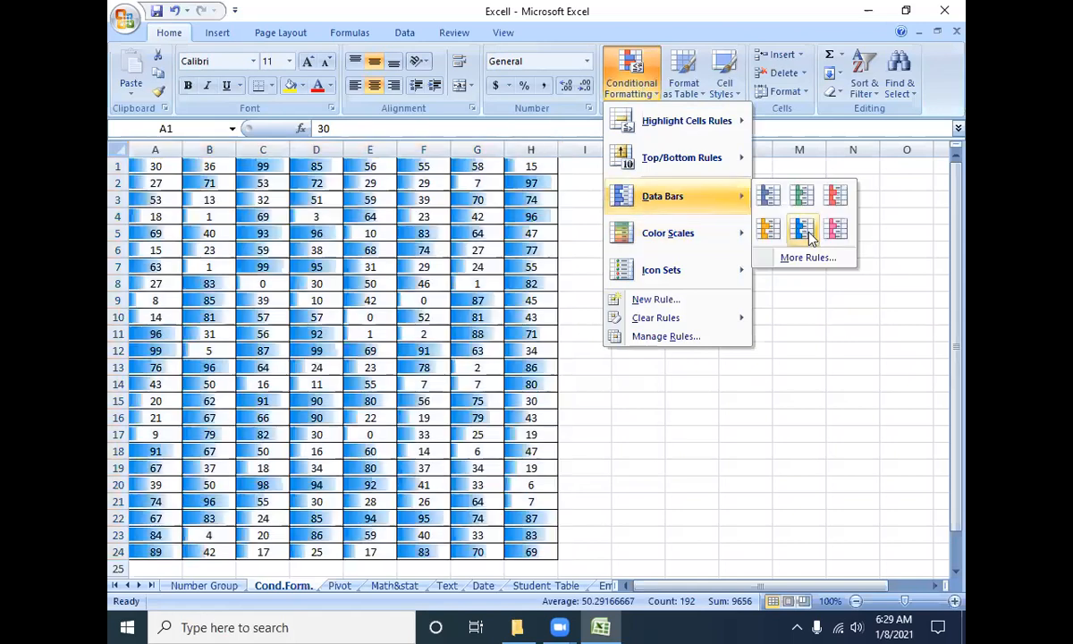
left_click(807, 231)
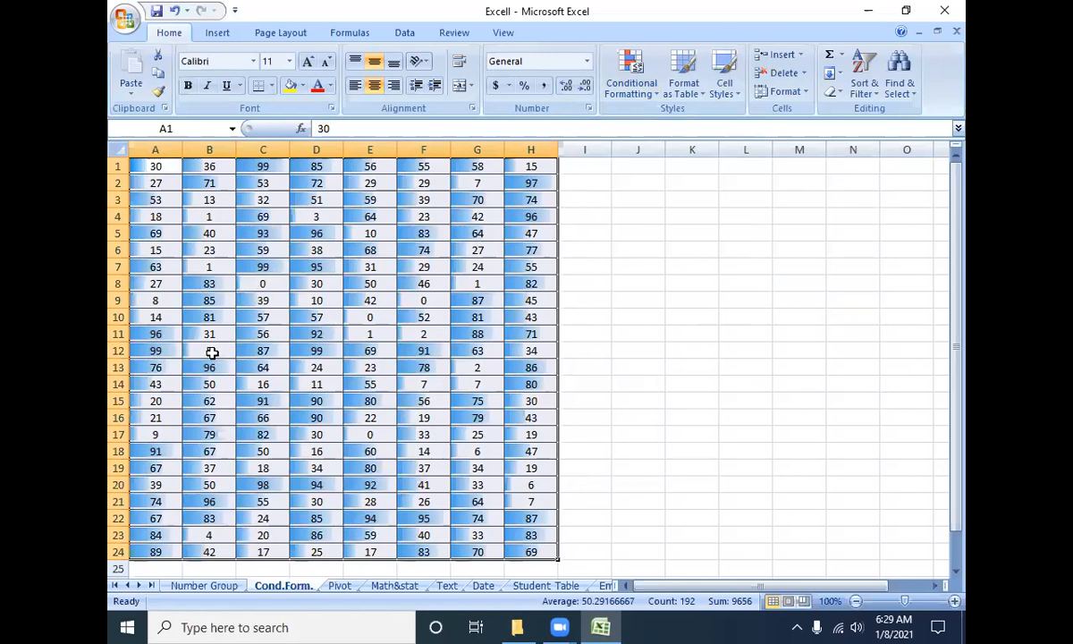
- Clear the data bar rule from the selected range A1:H24
left_click(631, 87)
mouse_move(677, 317)
left_click(850, 317)
- Apply the blue-yellow-red color scale to the numbers in A1:H24 and deselect the range
left_click(631, 90)
mouse_move(680, 240)
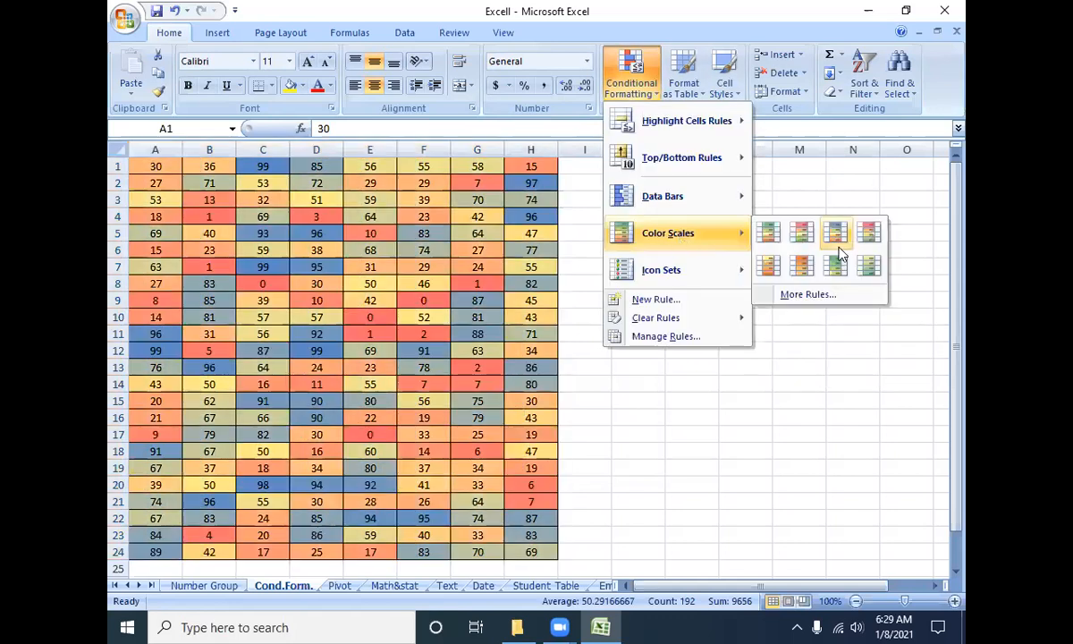
left_click(838, 241)
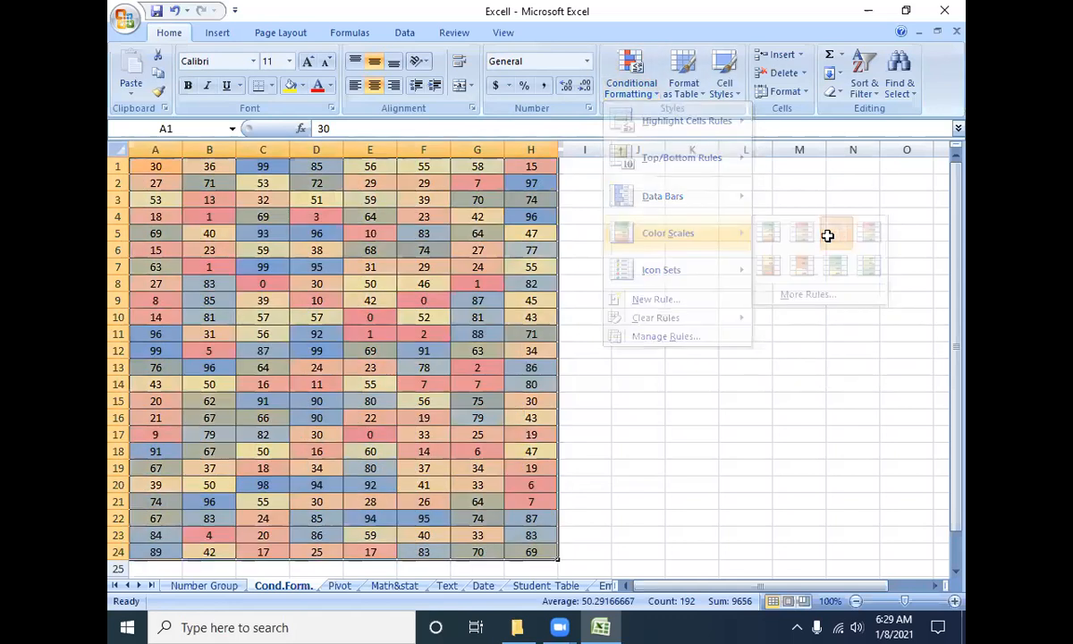
left_click(500, 265)
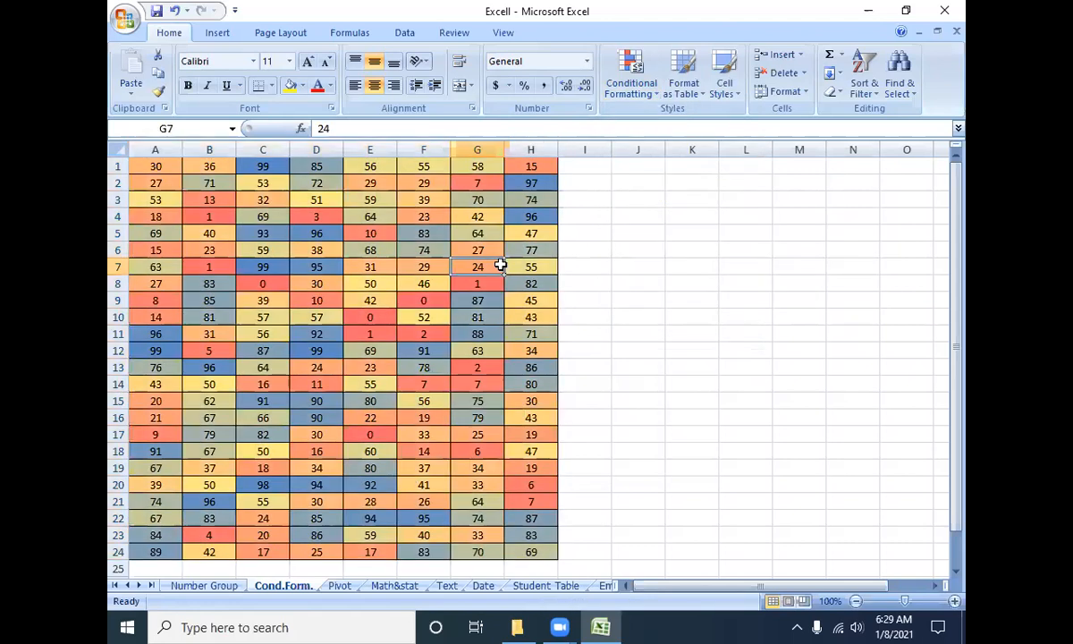
- Select the whole number range A1:H24 and clear its color scale rule
left_click(157, 167)
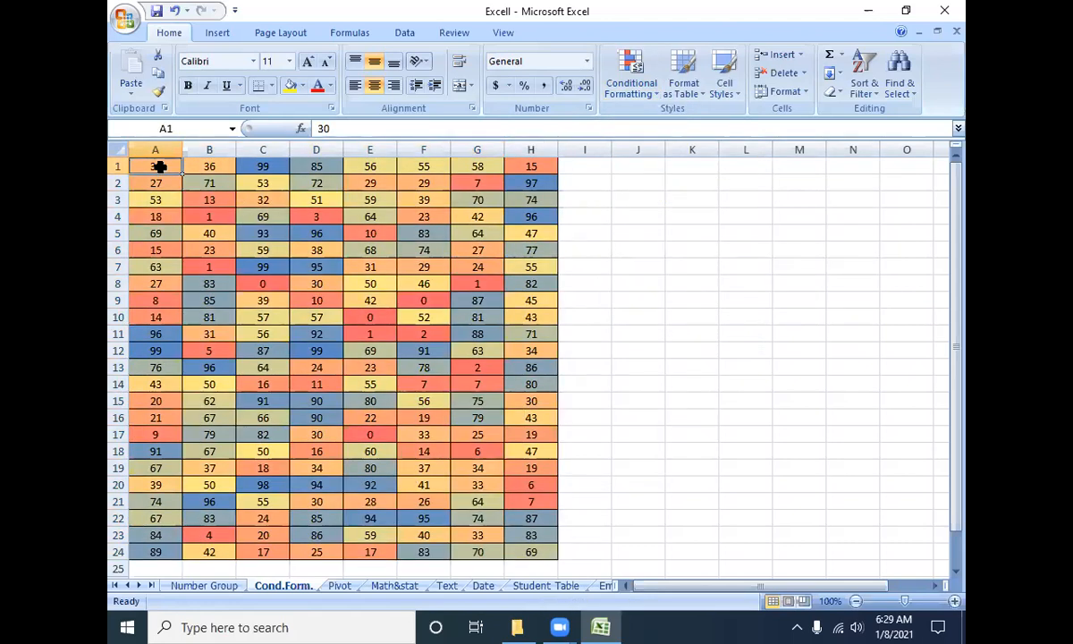
key("ctrl+a")
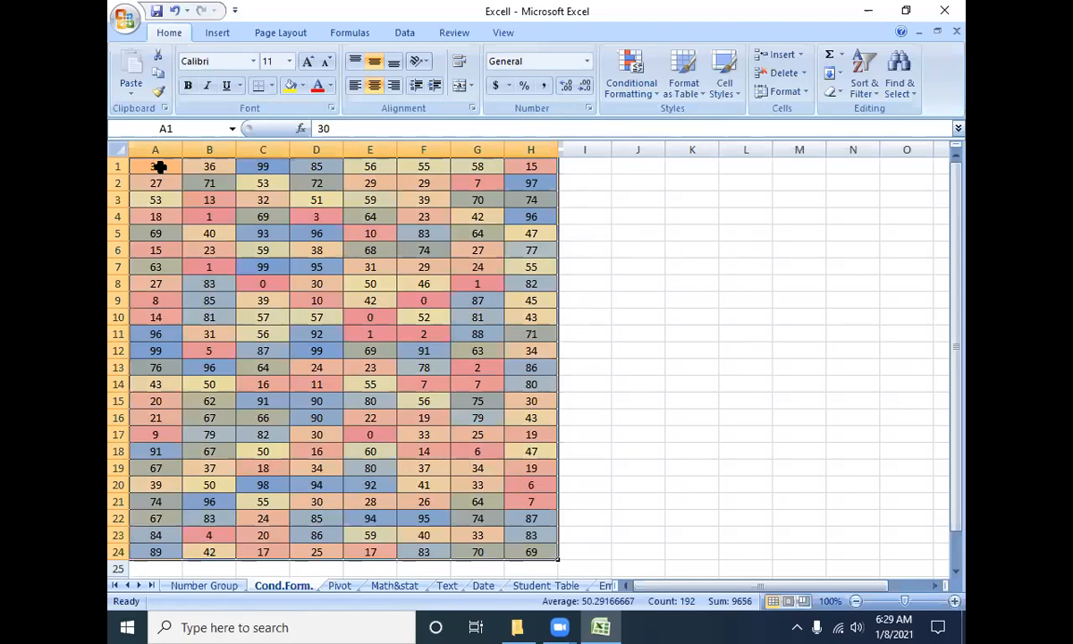
left_click(622, 79)
mouse_move(677, 243)
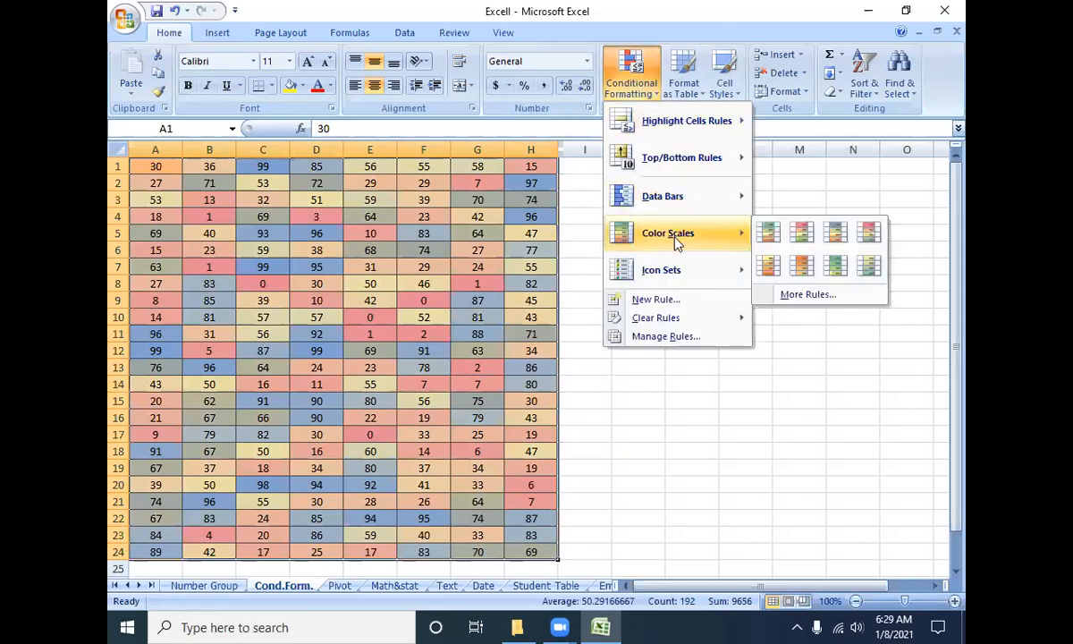
mouse_move(682, 314)
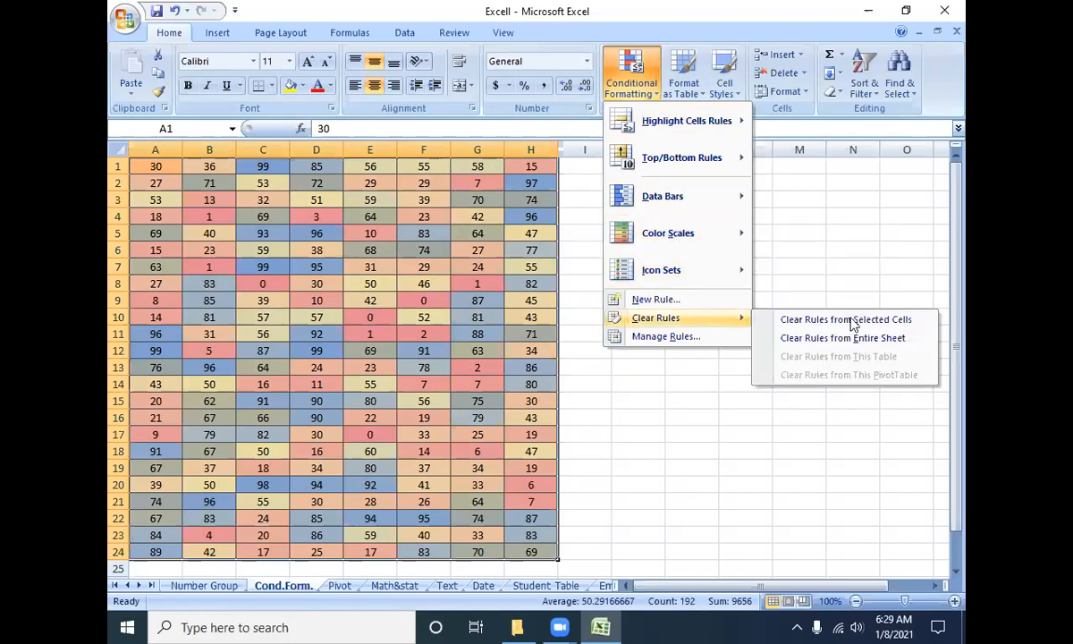
left_click(851, 321)
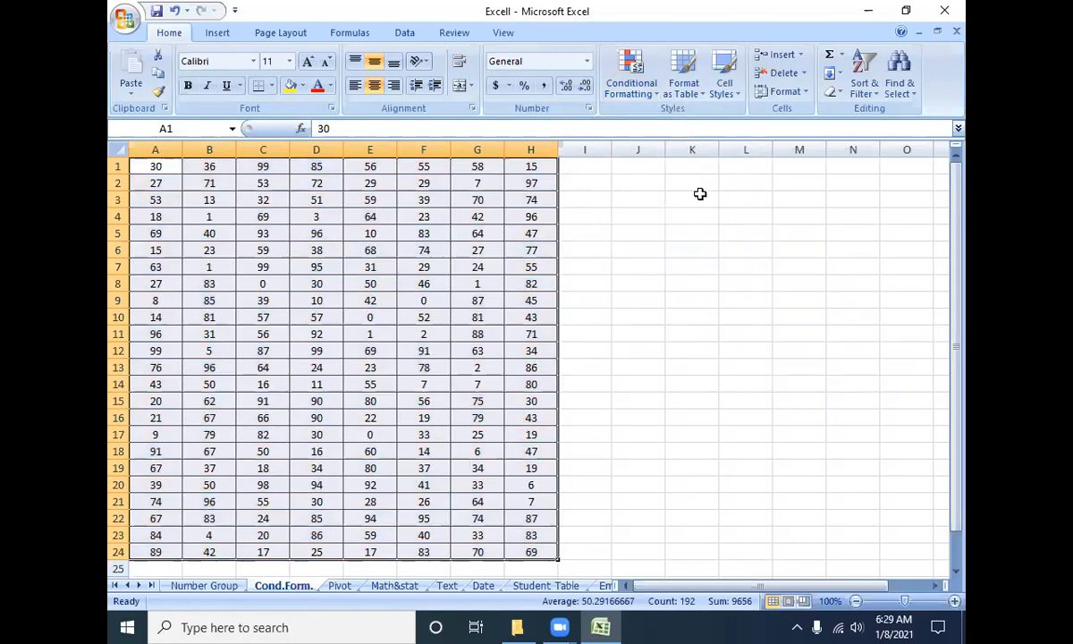
- Apply the 3 Traffic Lights (Unrimmed) icon set to the numbers in A1:H24
left_click(630, 89)
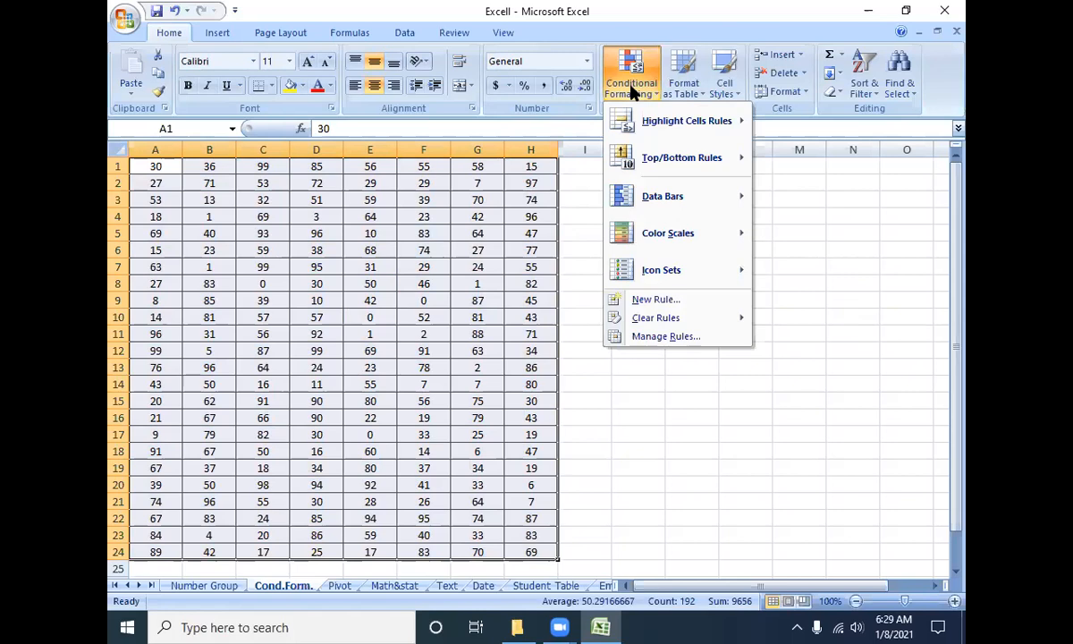
mouse_move(670, 277)
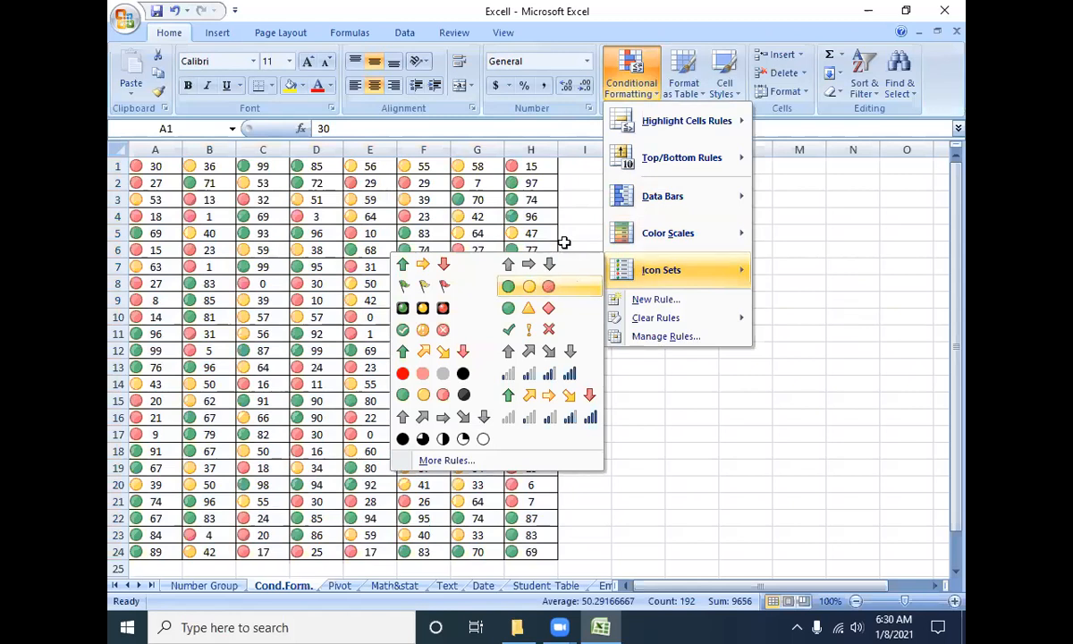
left_click(564, 243)
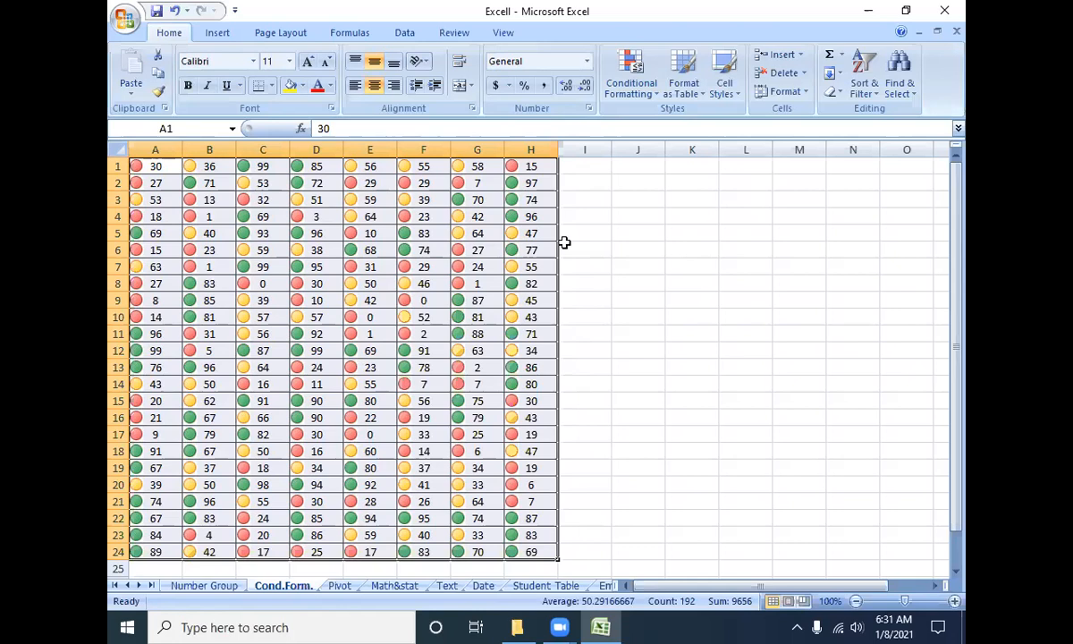
- Open the traffic light icon set rule on A1:H24 for editing and change both threshold types to Number
left_click(630, 85)
mouse_move(638, 261)
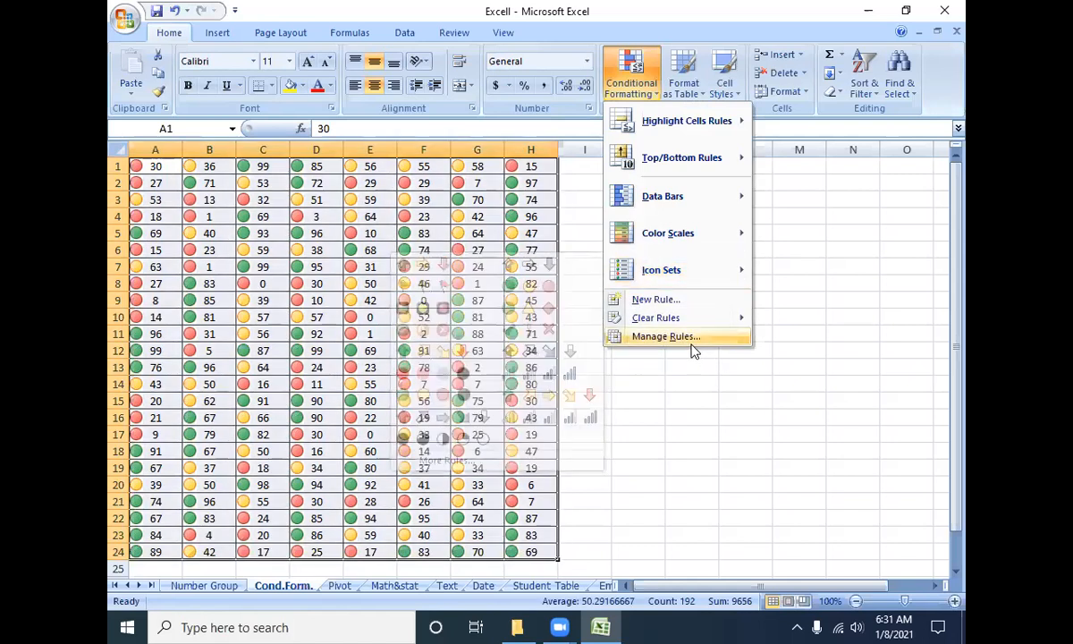
left_click(691, 342)
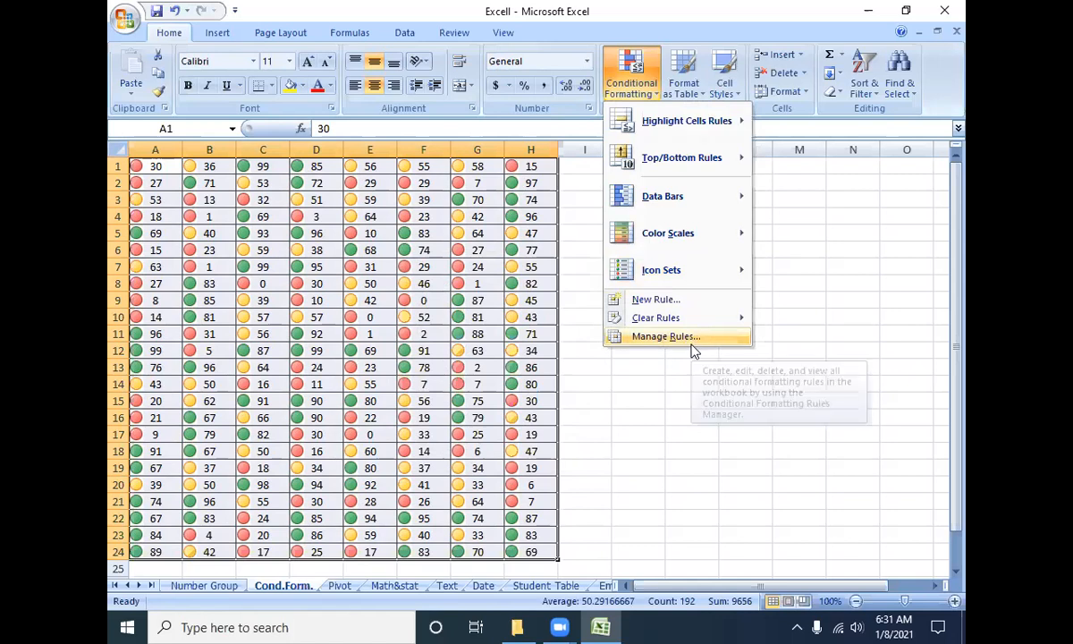
left_click(353, 404)
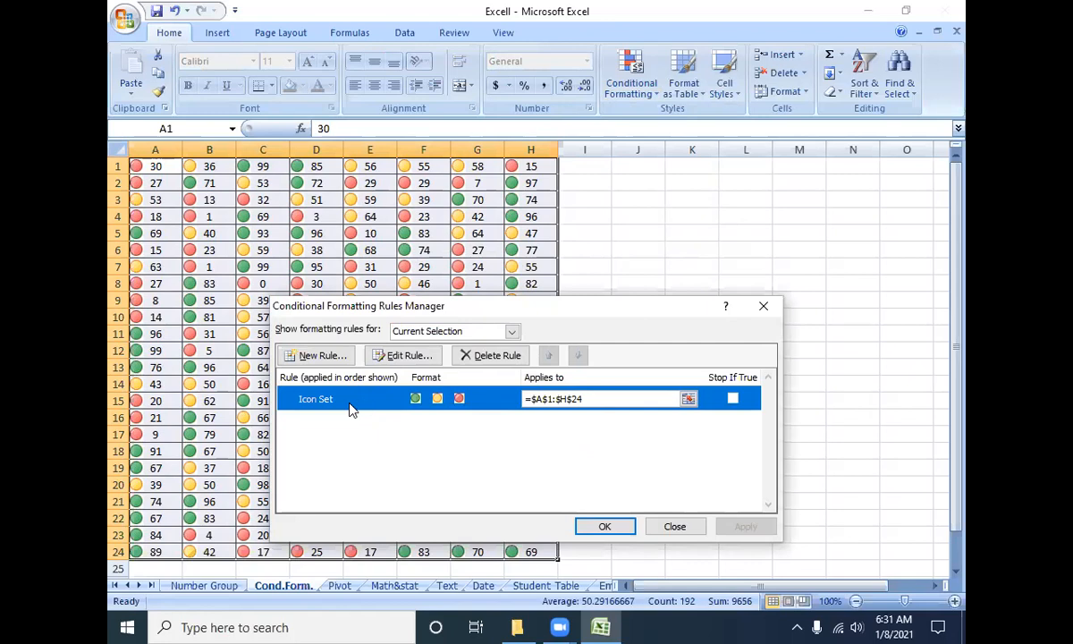
left_click(401, 357)
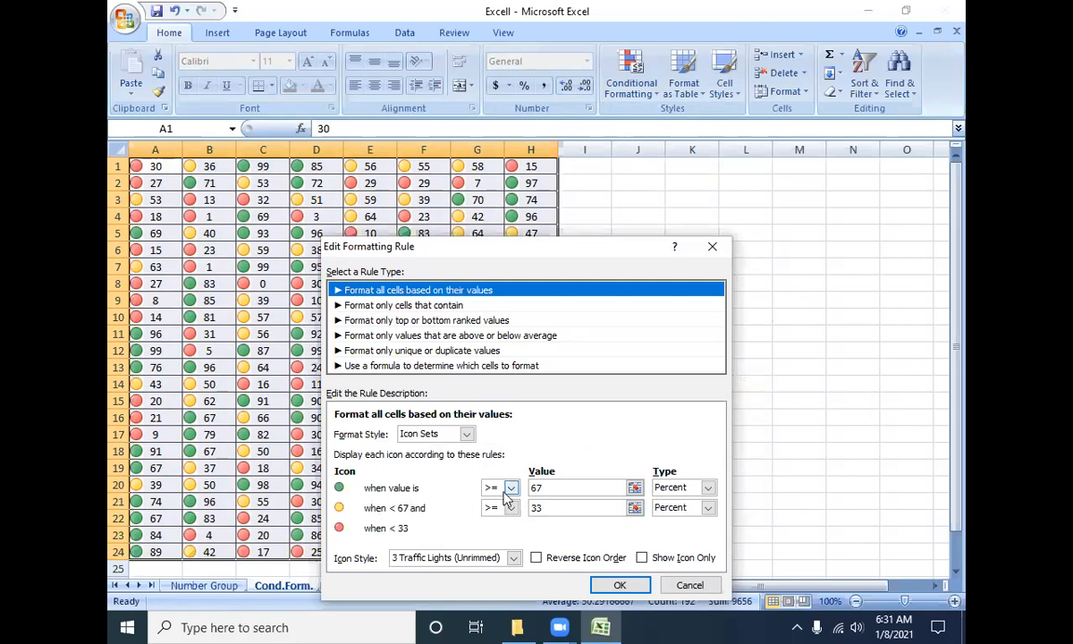
left_click(707, 487)
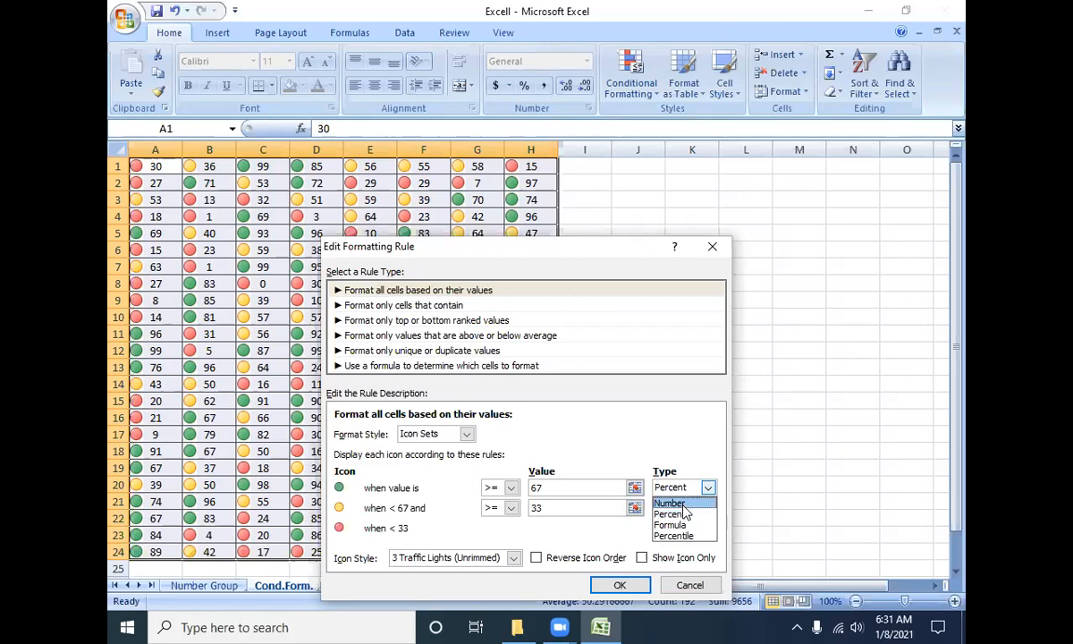
left_click(670, 503)
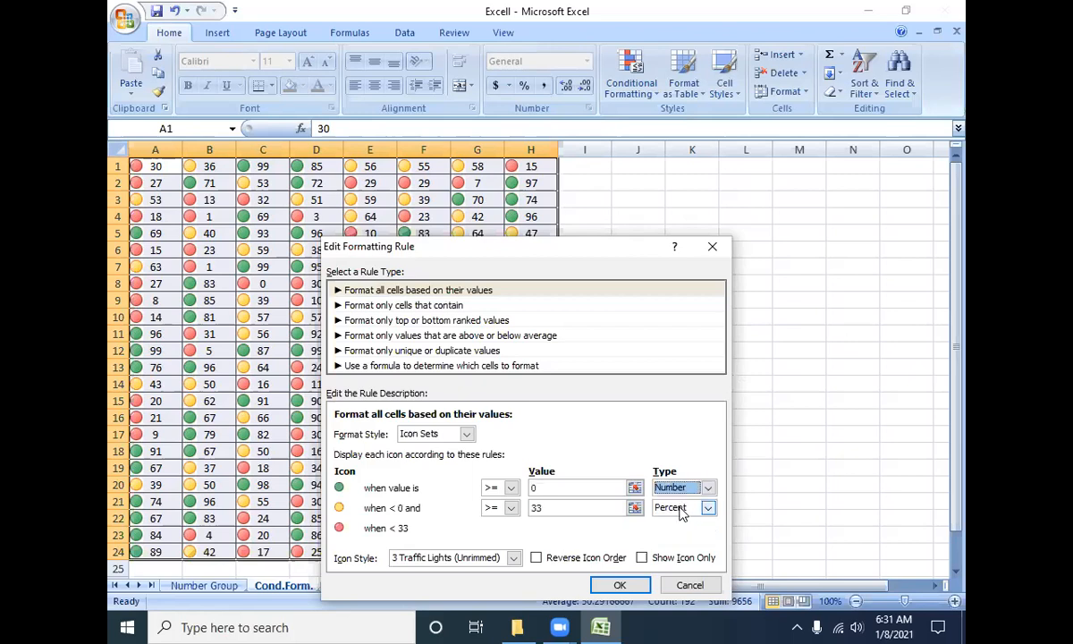
left_click(680, 508)
left_click(670, 525)
- Set the green icon threshold to 80 and the yellow icon threshold to 30
left_click(551, 488)
type("80")
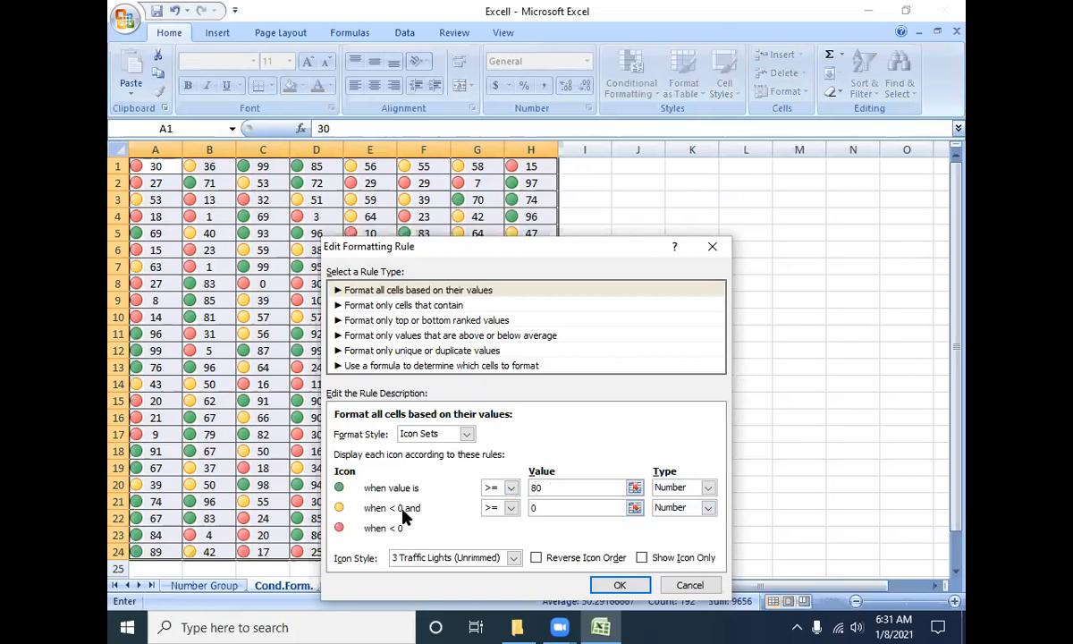
left_click(543, 508)
left_click(531, 508)
type("3")
key("Tab")
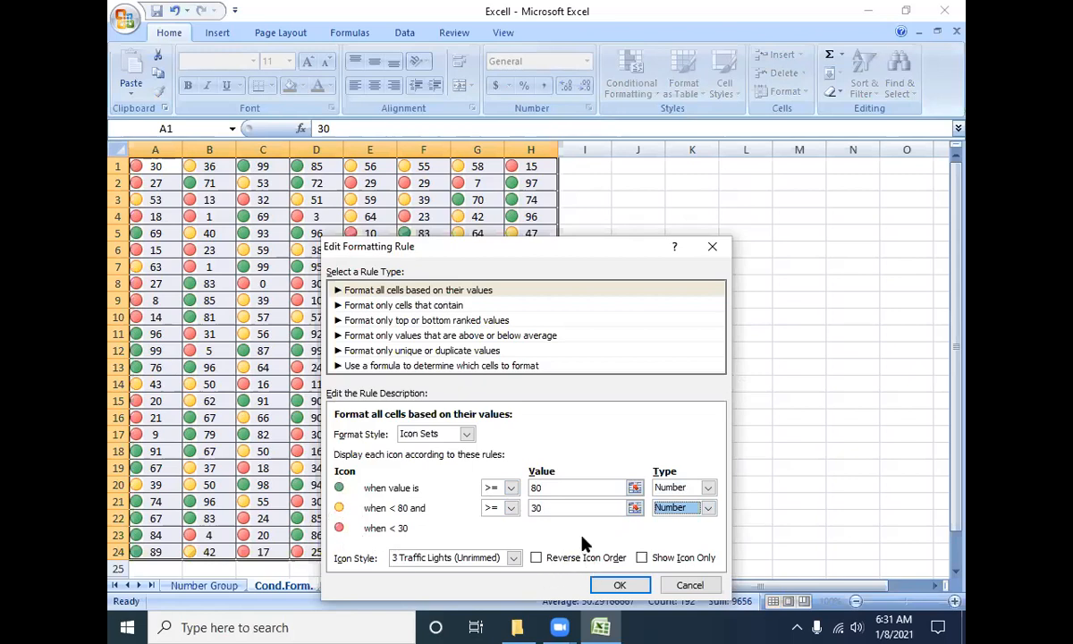
- Reselect Number as the threshold type, re-enter 80 for green and 30 for yellow, and apply the edited rule
left_click(698, 487)
left_click(693, 499)
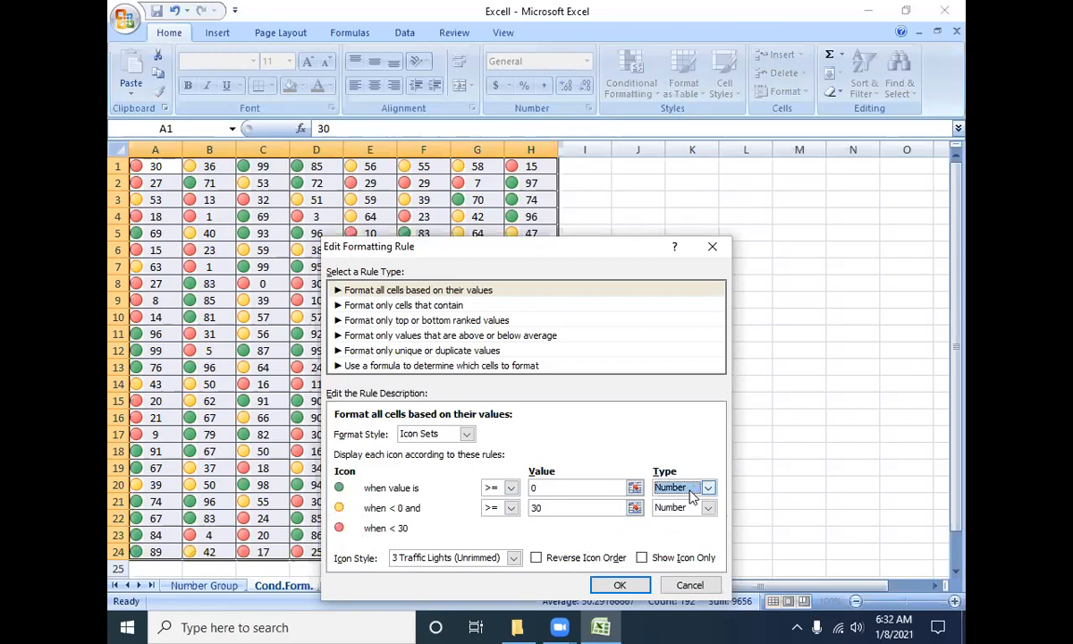
left_click(685, 507)
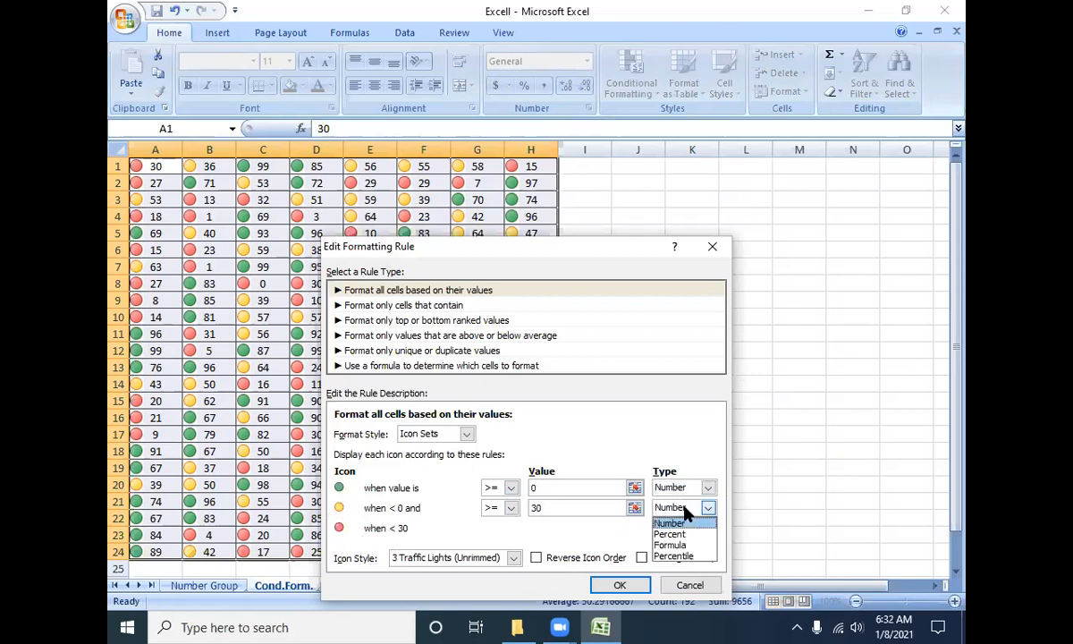
left_click(565, 490)
key("BackSpace")
type("80")
key("Tab")
key("Tab")
key("Tab")
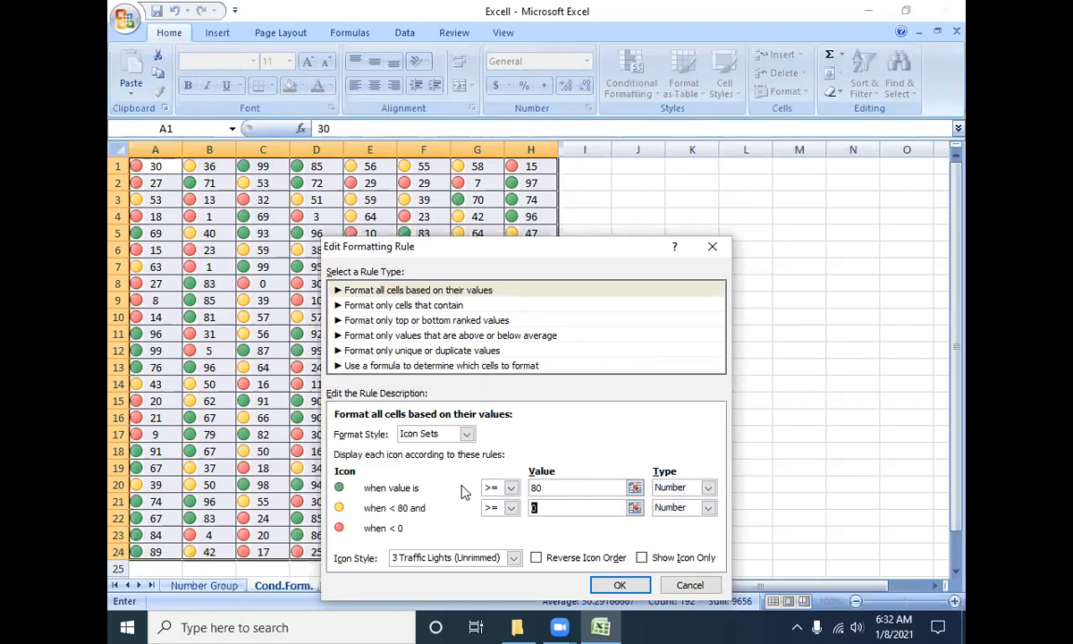
type("30")
left_click(615, 587)
left_click(594, 525)
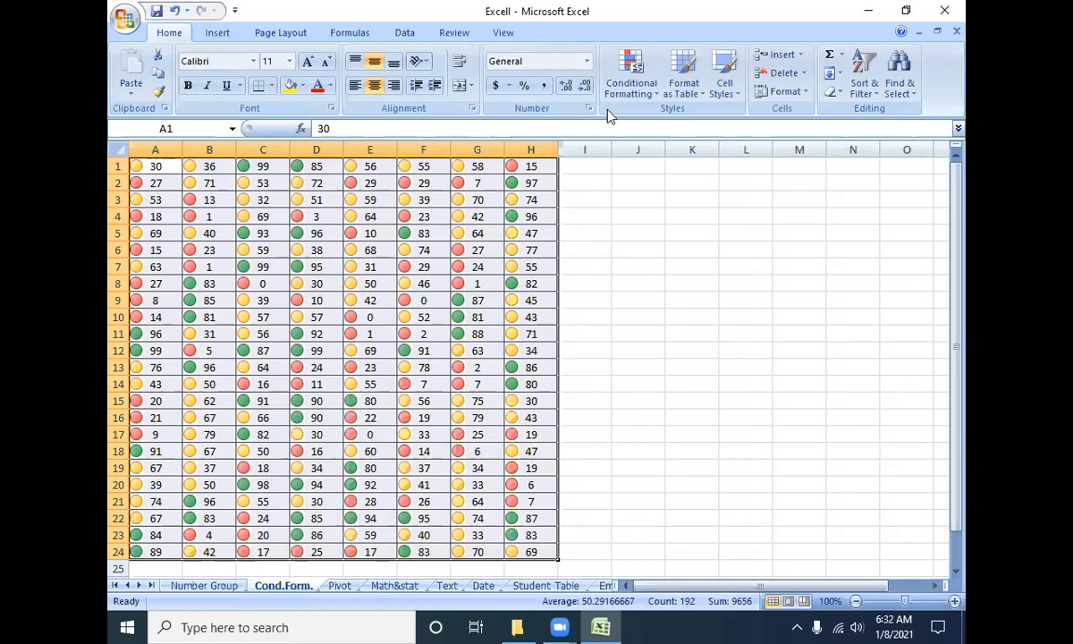
- Clear the traffic light icon set rule from the selected range A1:H24
left_click(630, 85)
mouse_move(699, 320)
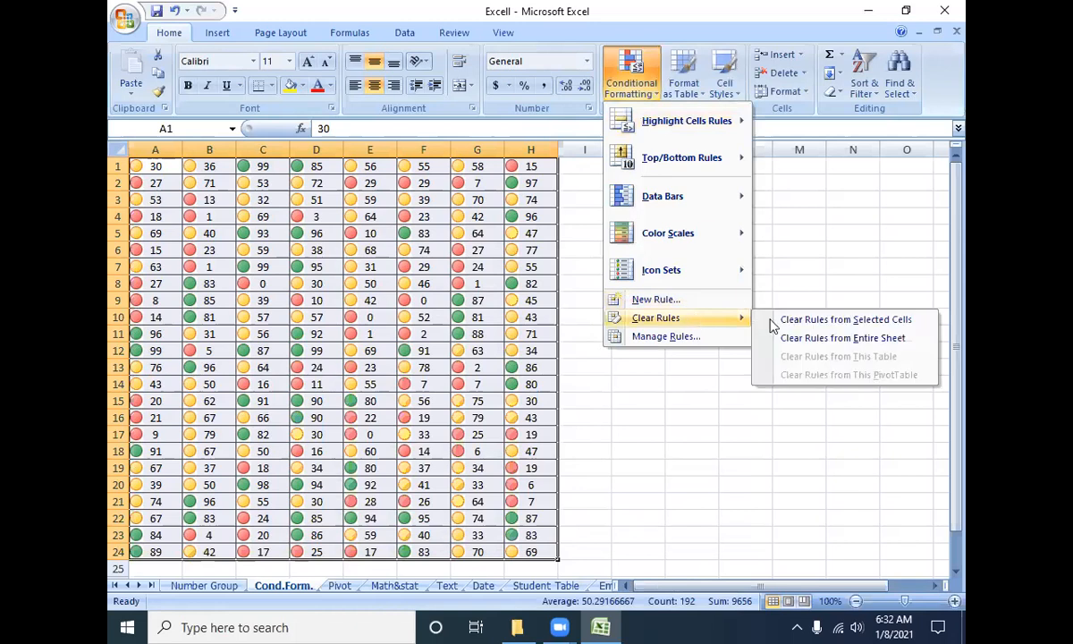
left_click(793, 308)
- Apply the 4 Ratings icon set to the numbers in A1:H24
left_click(630, 85)
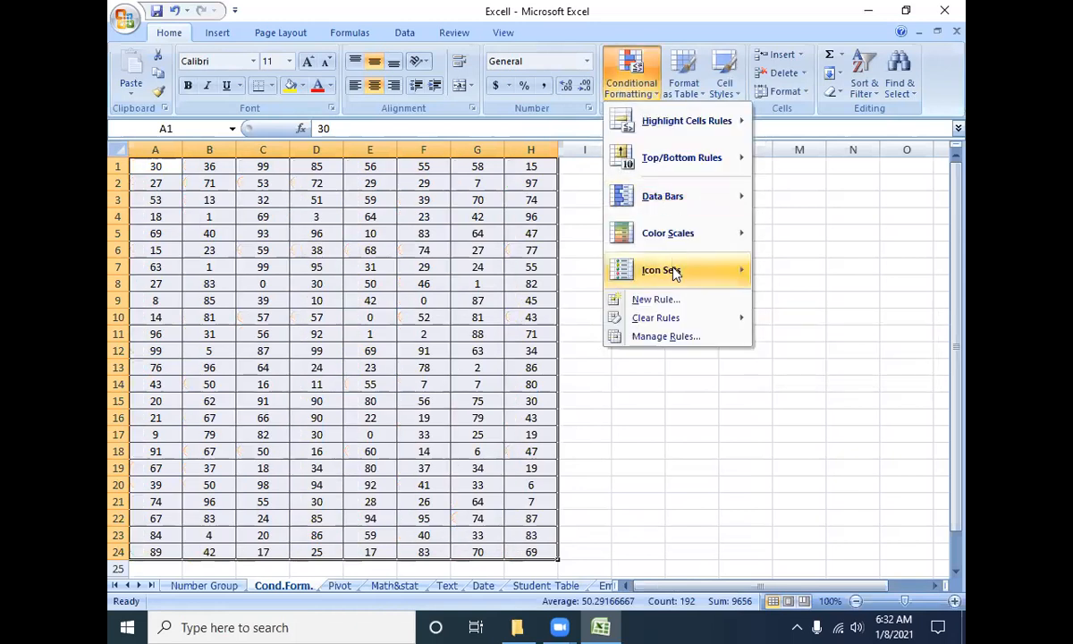
mouse_move(672, 271)
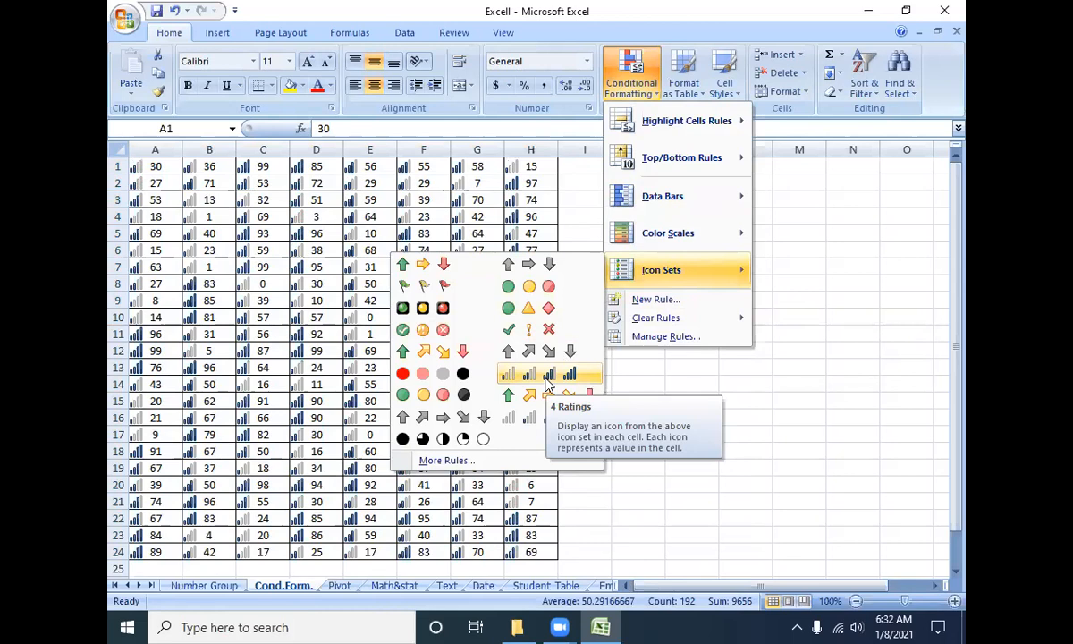
left_click(548, 381)
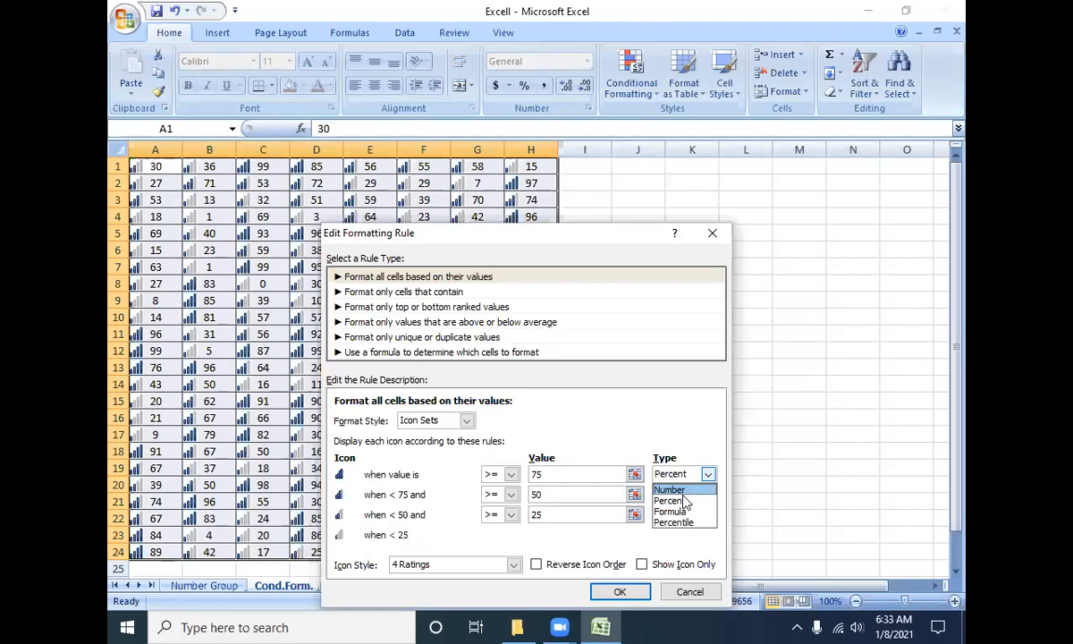
- Change the type of all three 4 Ratings thresholds to Number in the rule being edited
left_click(668, 489)
left_click(680, 493)
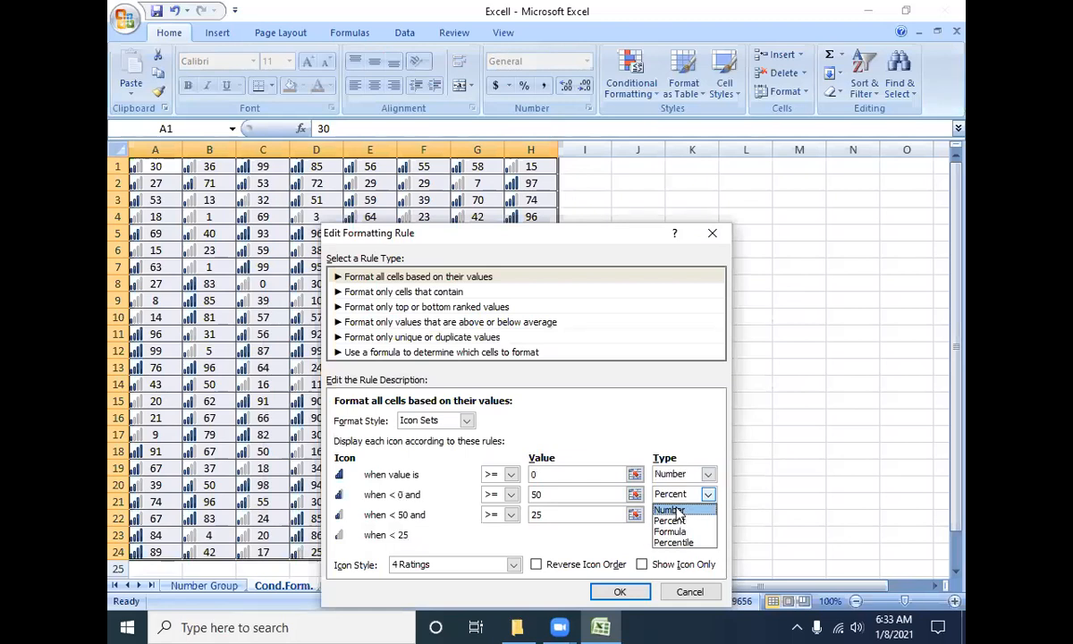
left_click(671, 509)
left_click(681, 514)
left_click(671, 530)
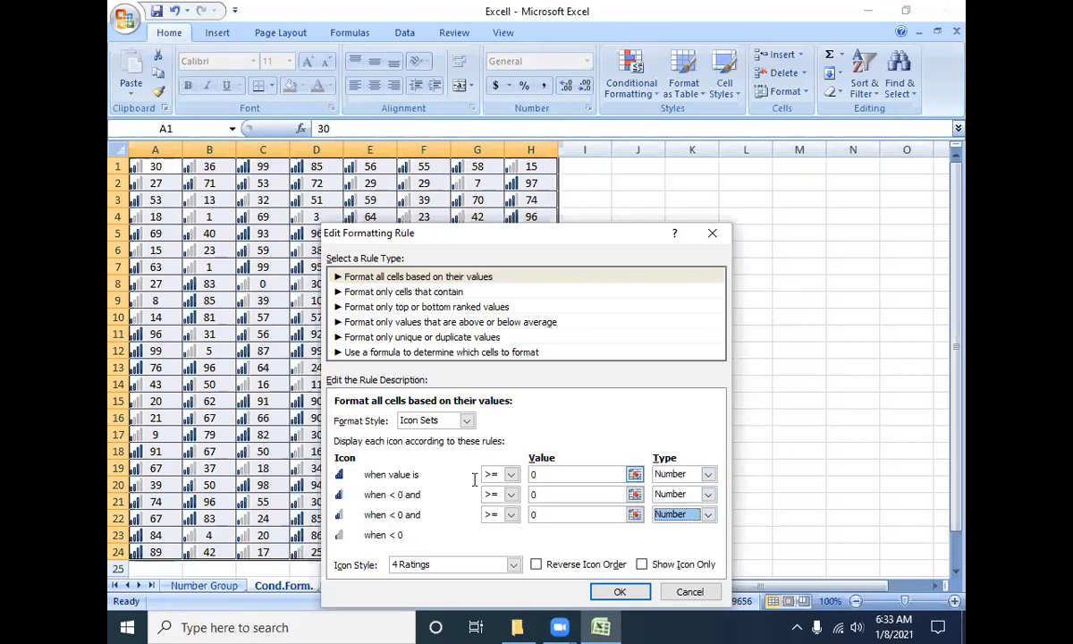
- Set the three rating thresholds, from the highest icon down, to 20, 40 and 60
double_click(533, 473)
type("20")
key("Tab")
key("Tab")
key("Tab")
type("40")
key("Tab")
key("Tab")
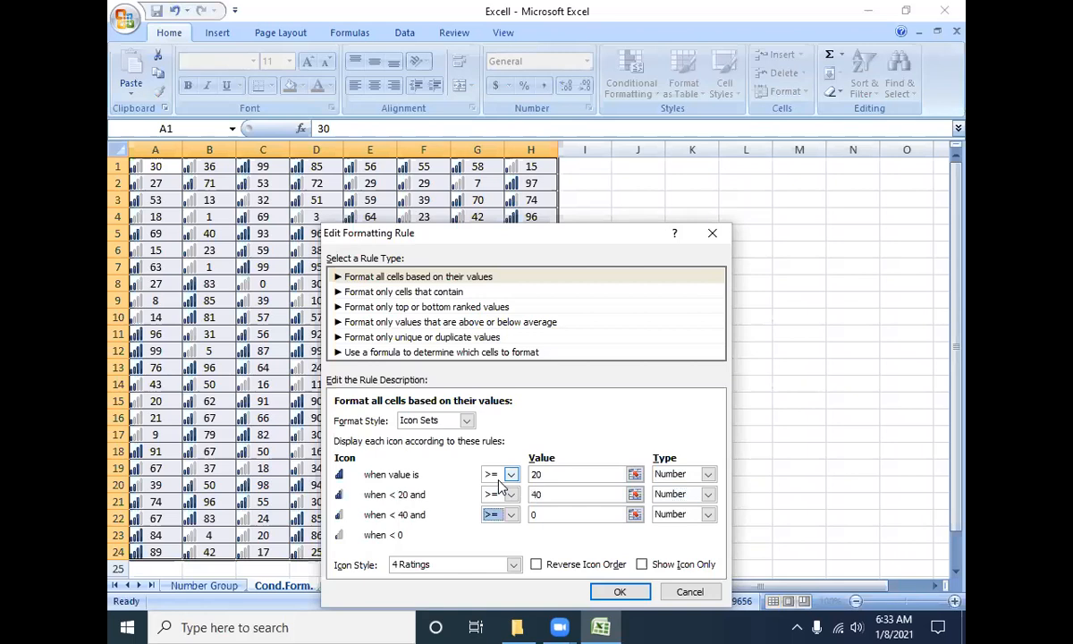
key("Tab")
type("60")
key("Tab")
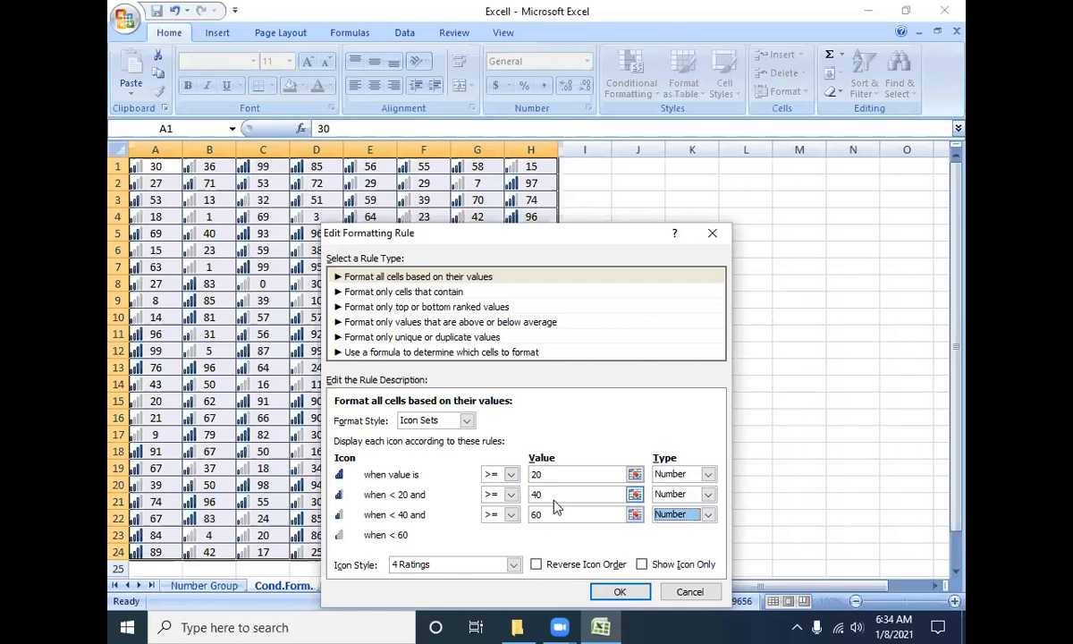
- Correct the highest rating threshold to 60 and the lowest to 20, and apply the edited rule to A1:H24
left_click_drag(542, 474, 472, 478)
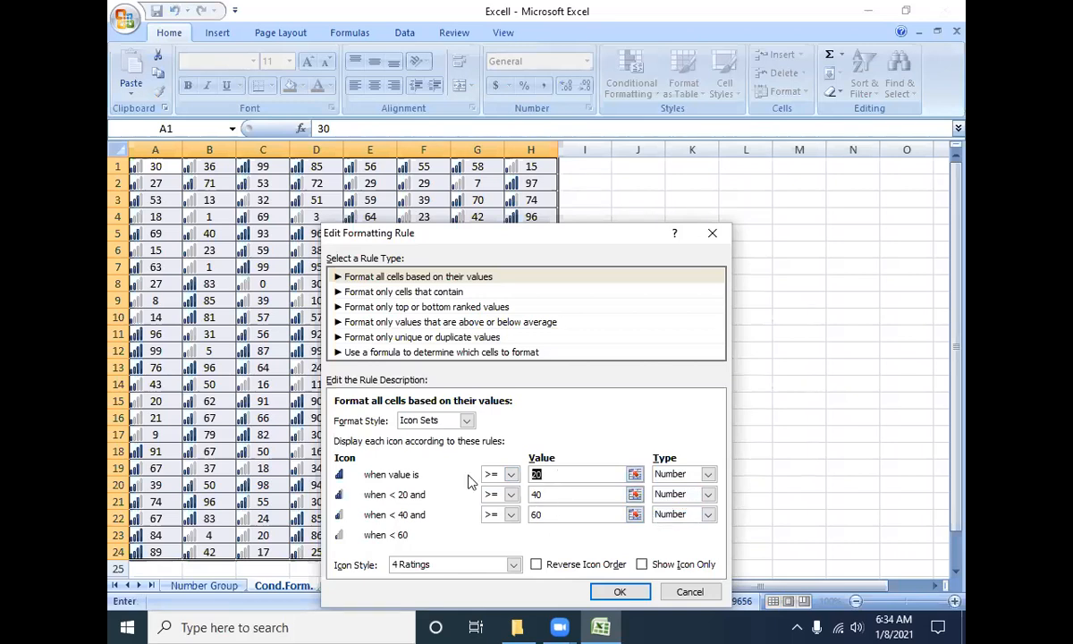
type("60")
key("Tab")
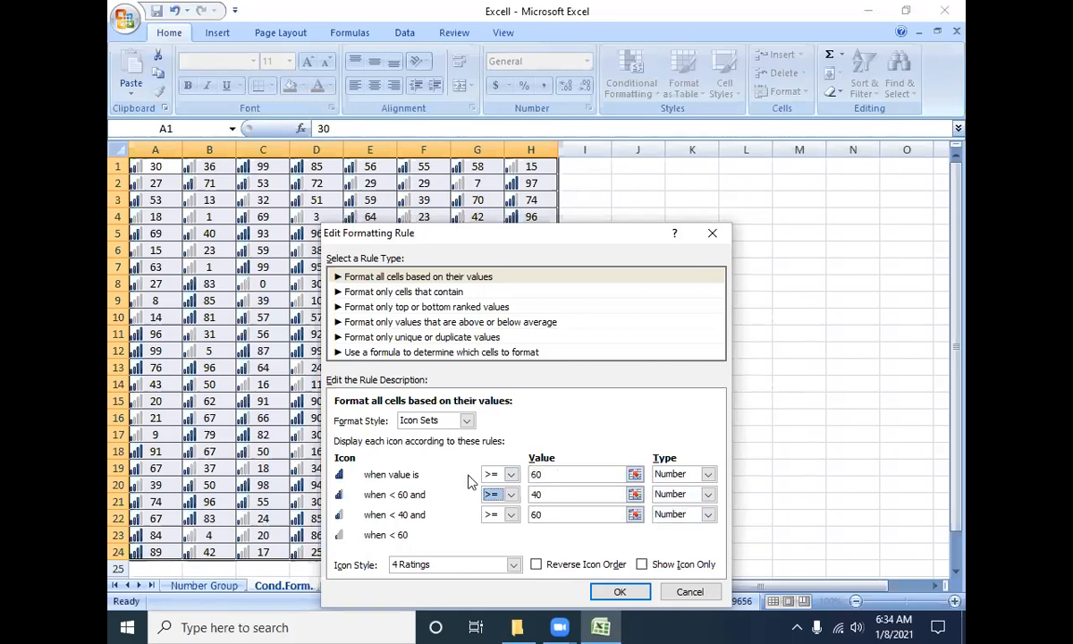
key("Tab")
key("Tab")
key("Tab")
key("Tab")
type("20")
key("Tab")
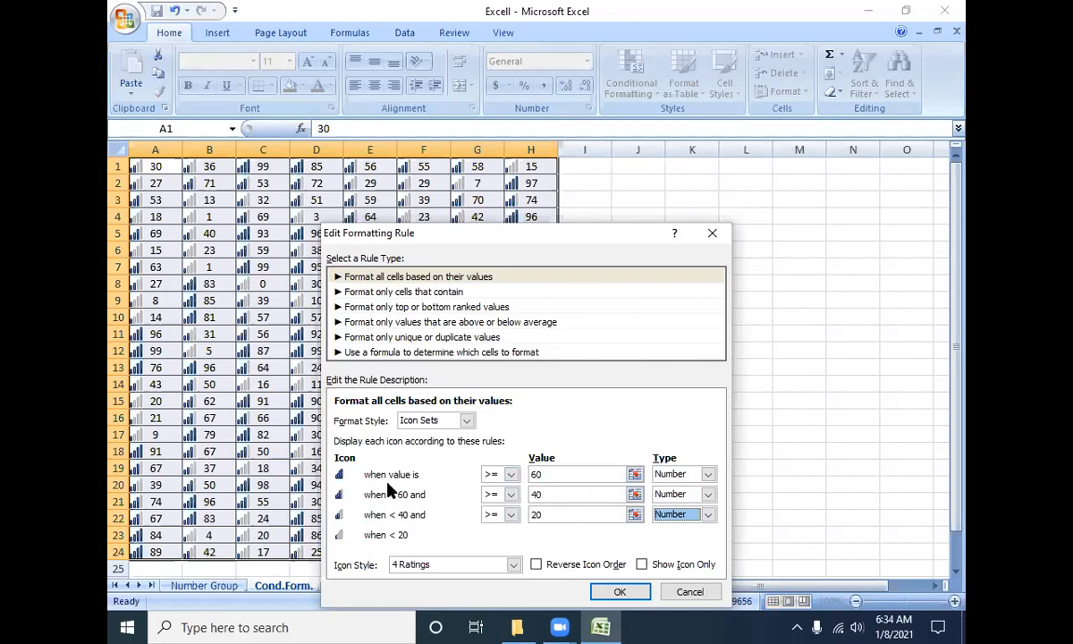
left_click(620, 591)
left_click(615, 528)
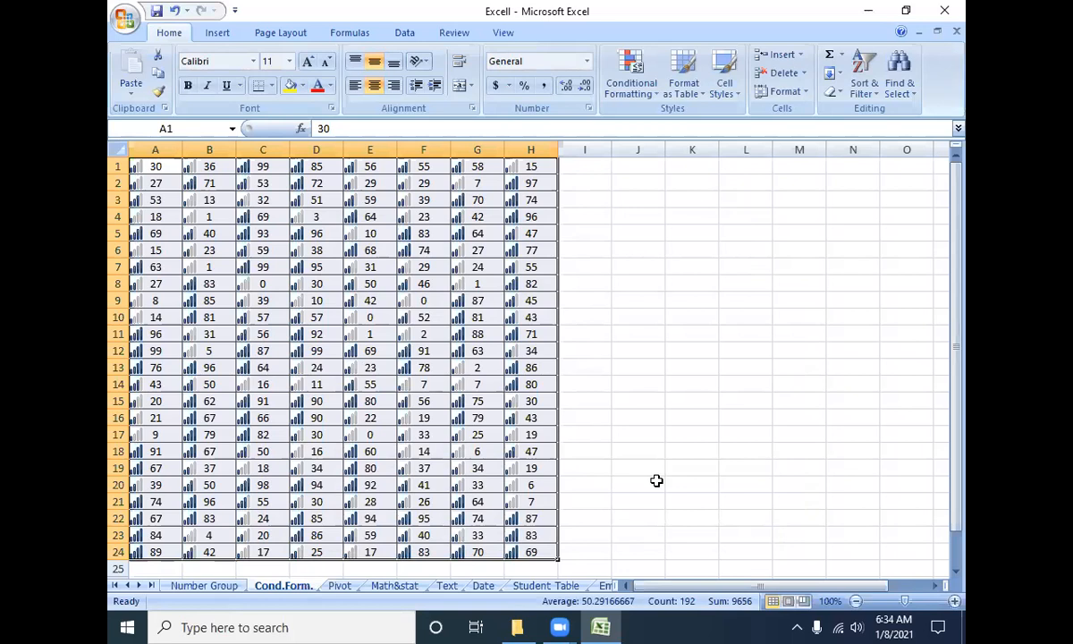
left_click(636, 89)
mouse_move(662, 139)
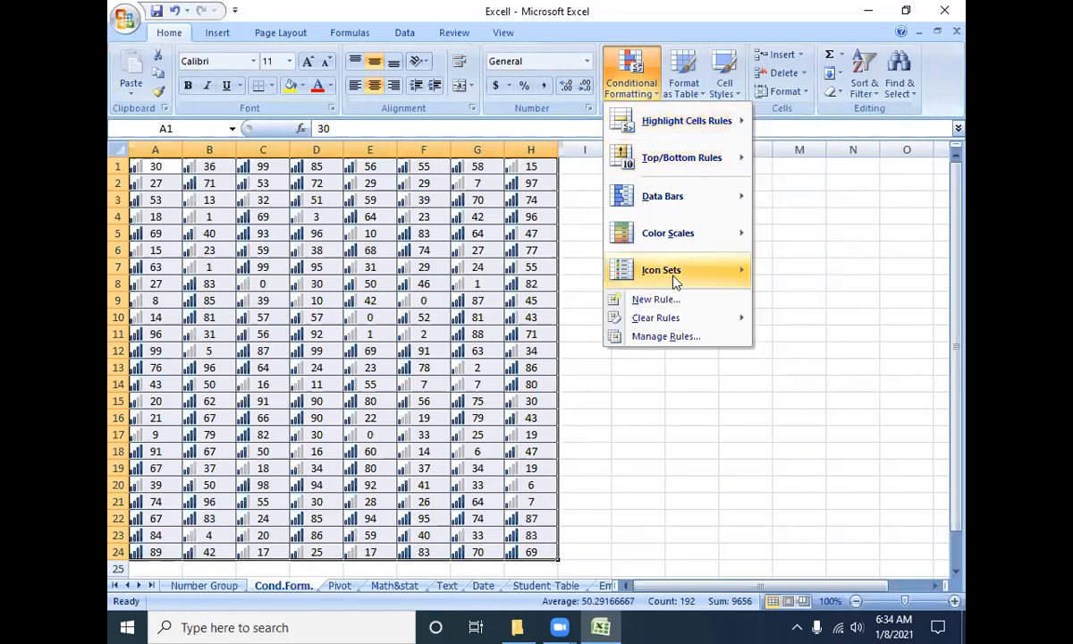
mouse_move(676, 283)
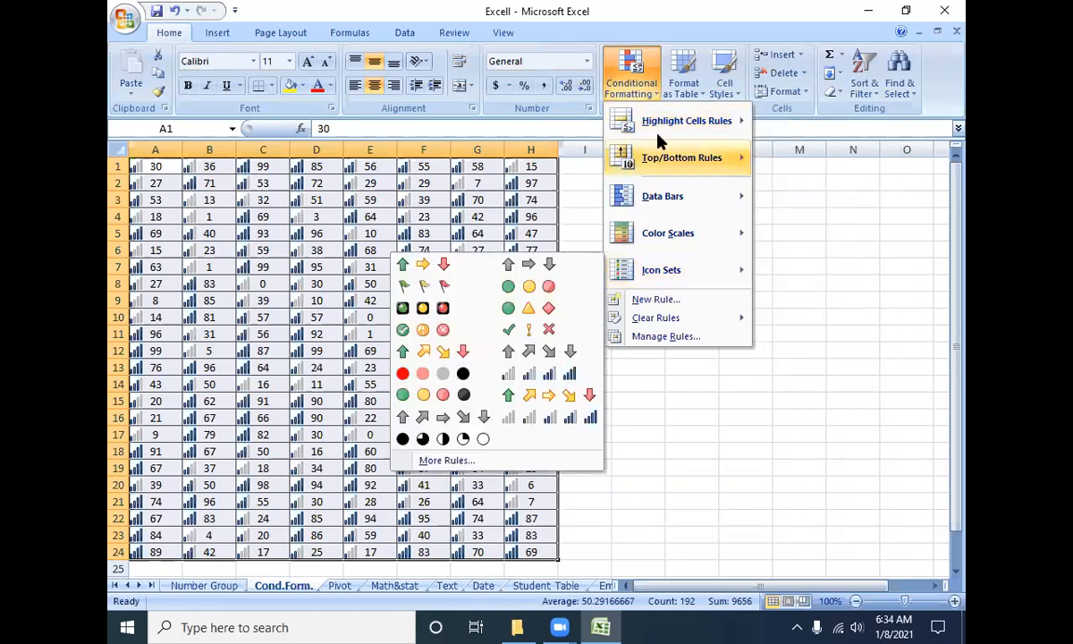
mouse_move(617, 122)
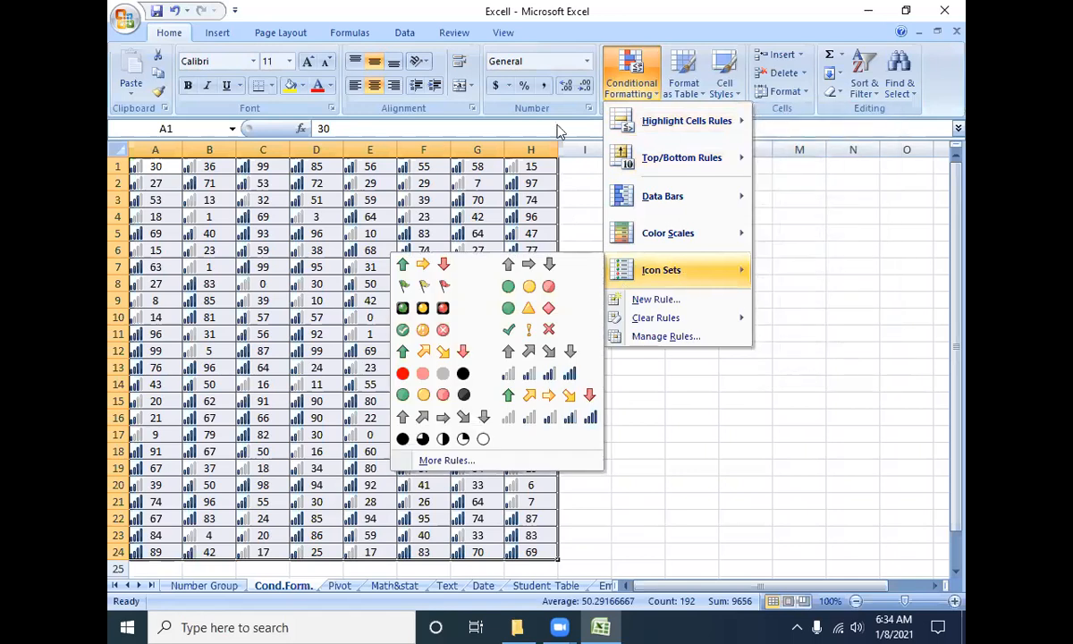
left_click(654, 97)
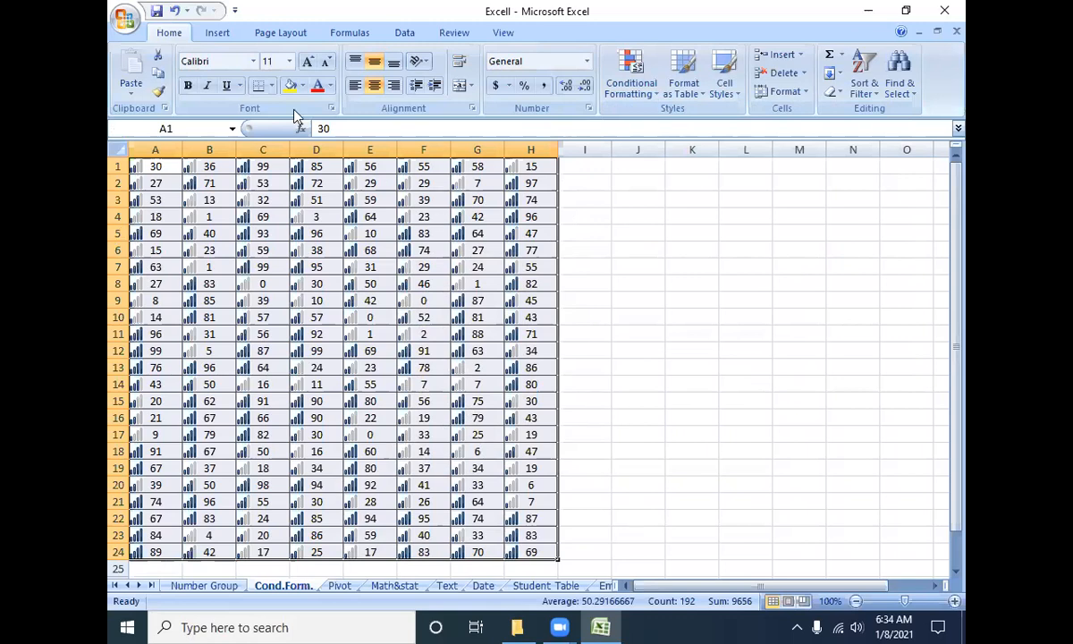
- Apply All Borders to the range A1:H24 and deselect it
left_click(270, 86)
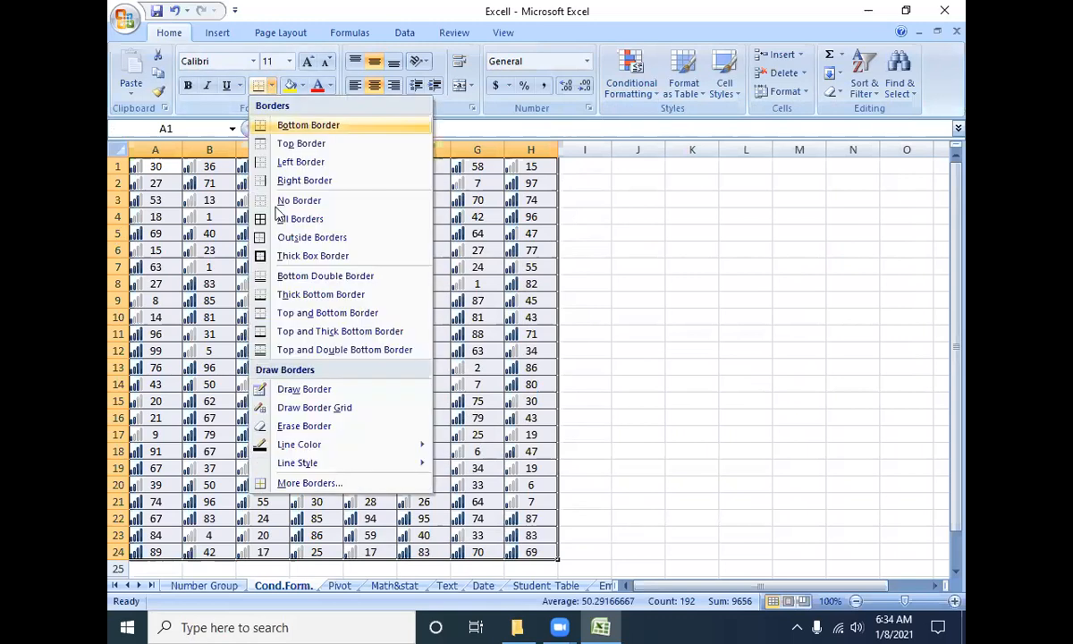
left_click(287, 300)
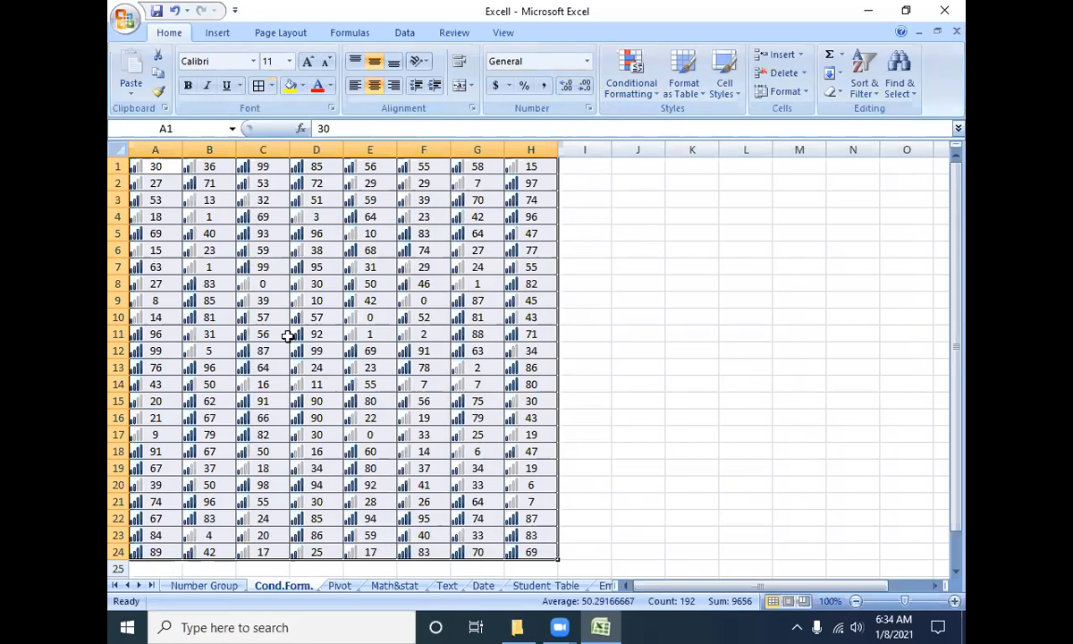
scroll(287, 335, "down", 3)
left_click(295, 336)
scroll(295, 335, "up", 3)
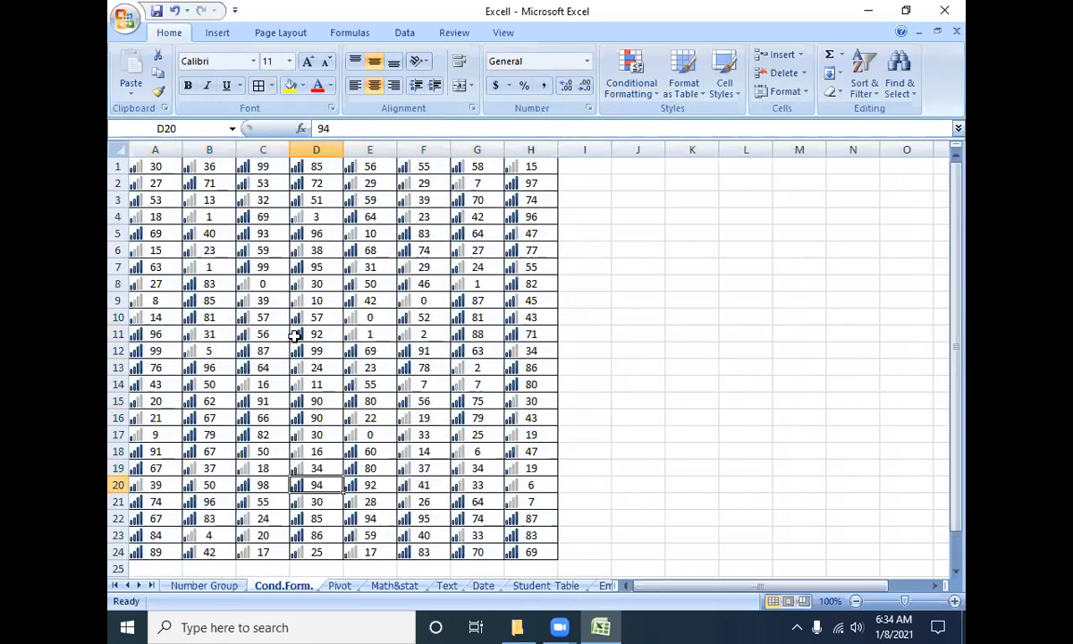
- Select the whole number range A1:H24 and clear its 4 Ratings icon set rule
left_click(543, 218)
key("ctrl+Up")
key("ctrl+Left")
key("ctrl+shift+Right")
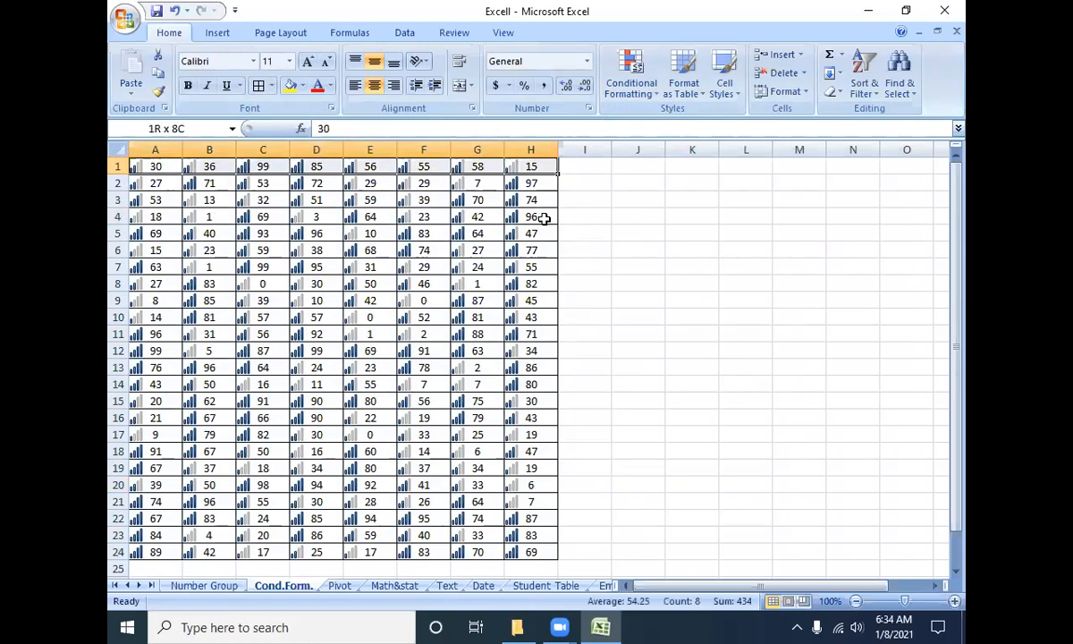
key("ctrl+shift+Down")
left_click(631, 83)
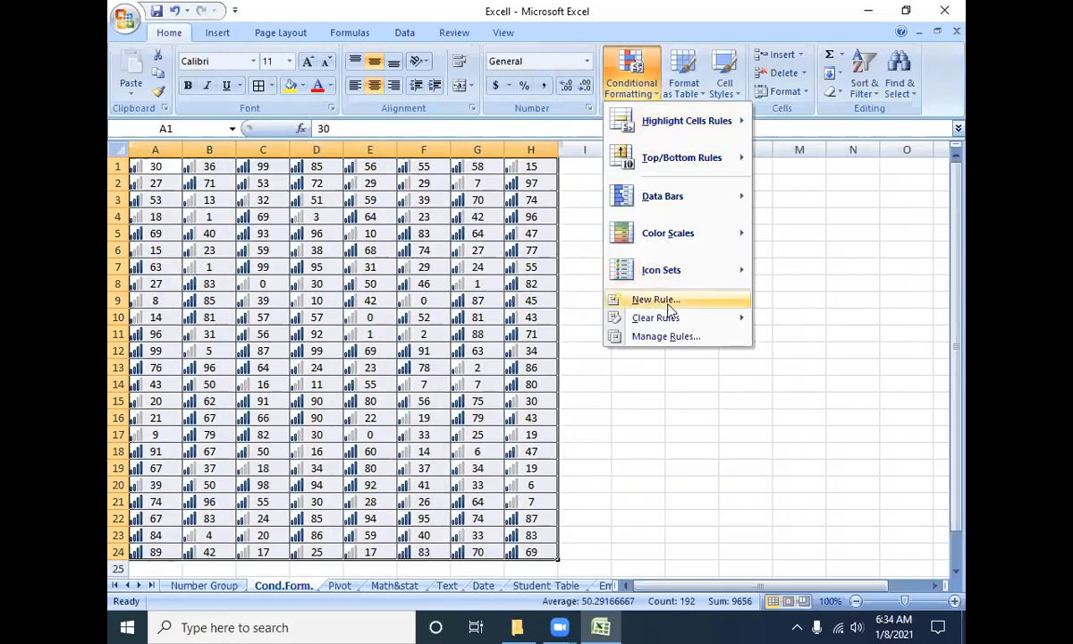
mouse_move(668, 314)
left_click(841, 322)
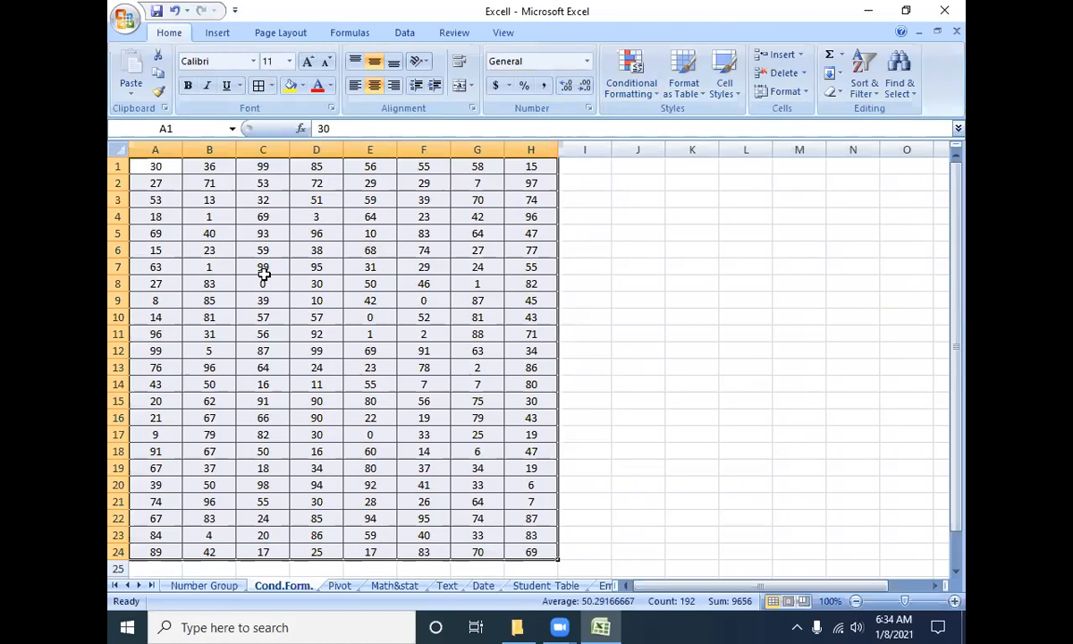
- Open the print preview of the Cond.Form. sheet
left_click(273, 316)
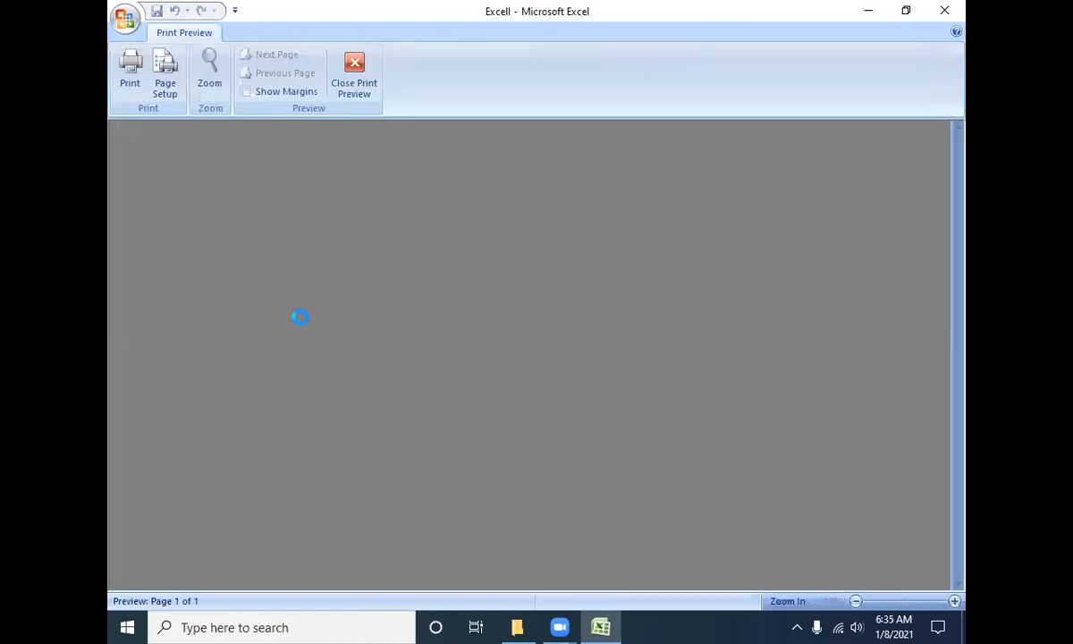
- Close the print preview and return to cell A1 of the Cond.Form. sheet
key("Escape")
left_click(244, 231)
key("ctrl+Home")
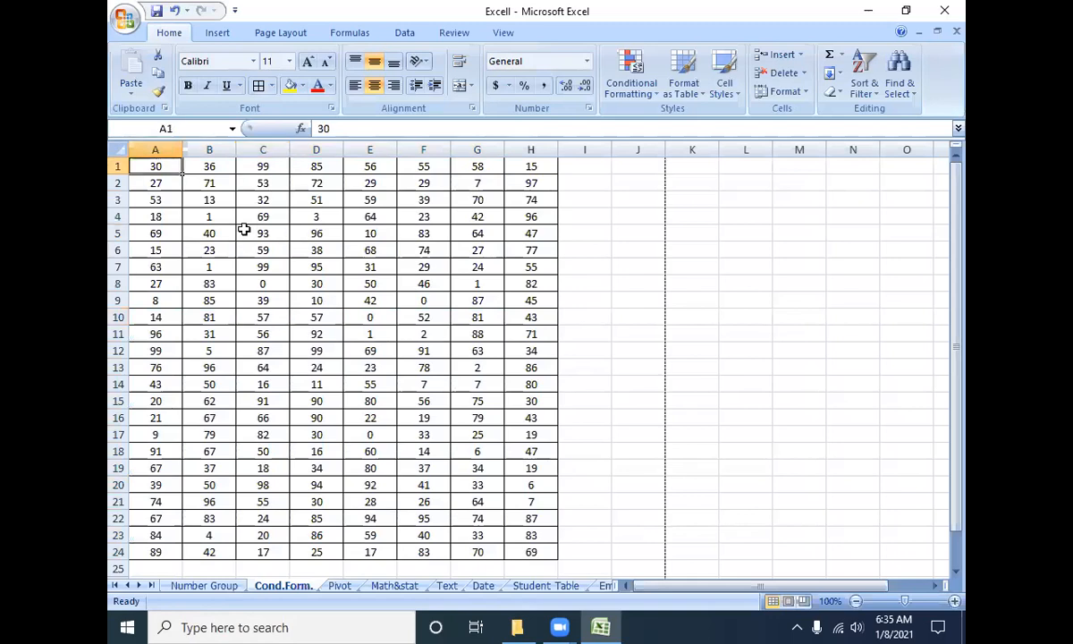
- Format the range A1:H24 as a table without existing headers, using the medium style with a red header and grey bands
key("ctrl+a")
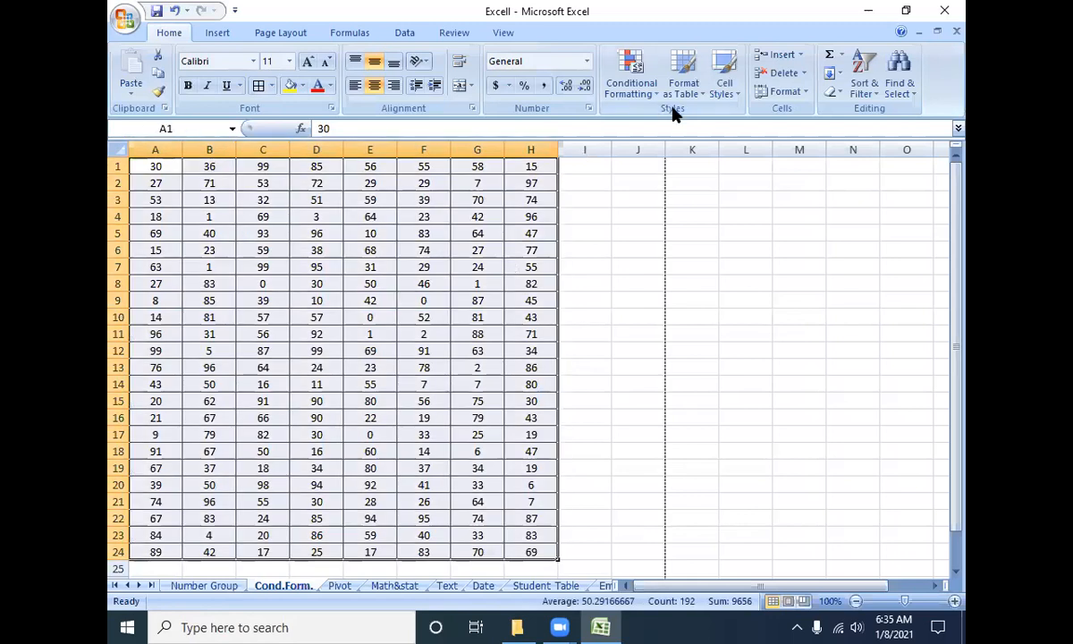
left_click(683, 85)
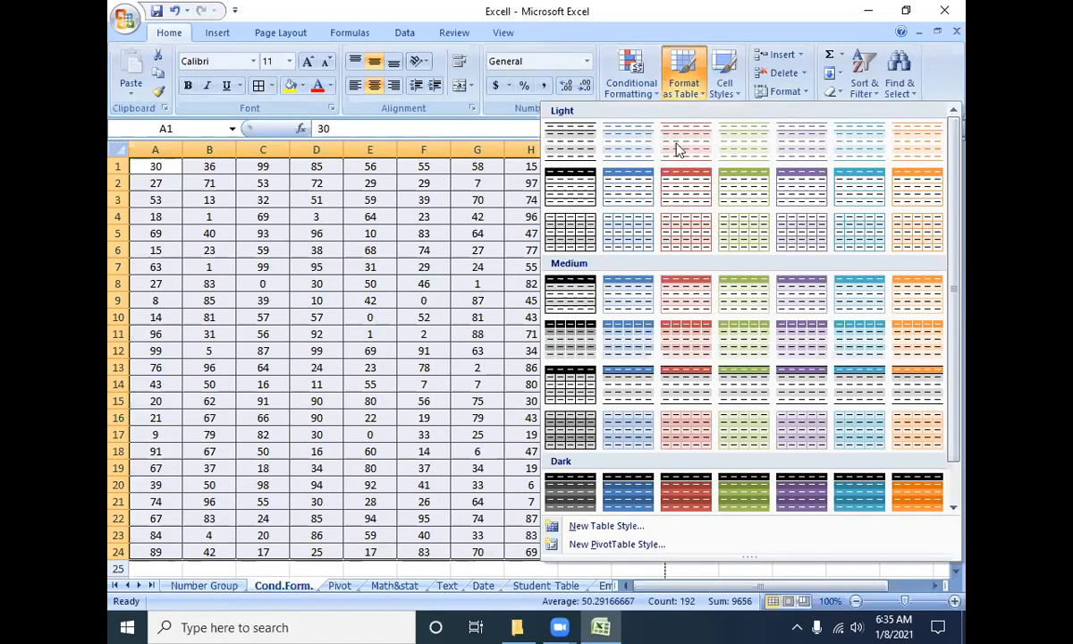
left_click(665, 377)
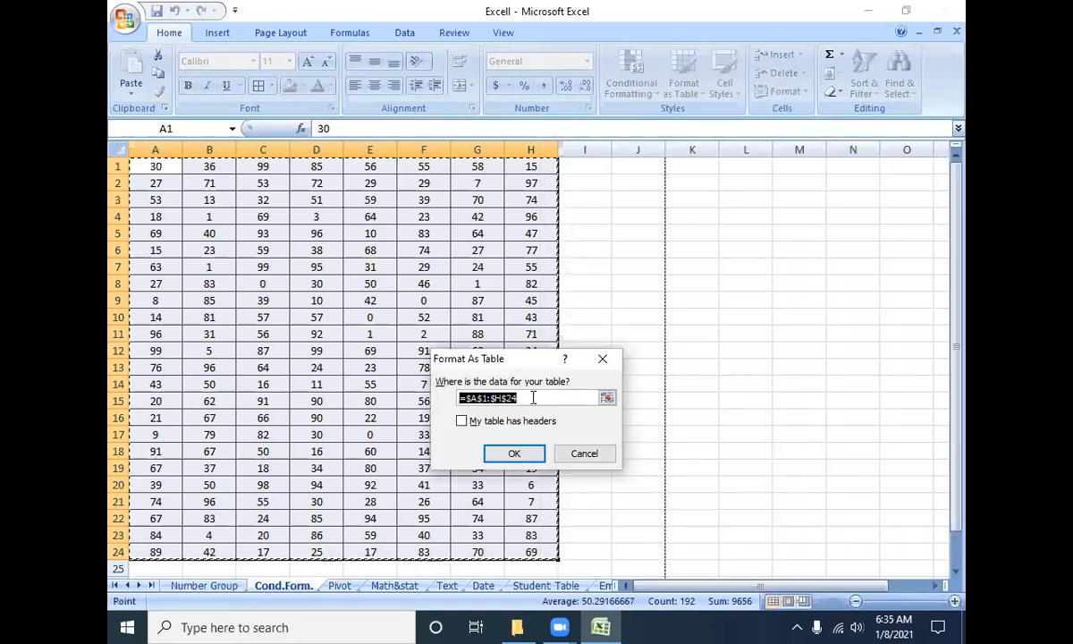
left_click(514, 453)
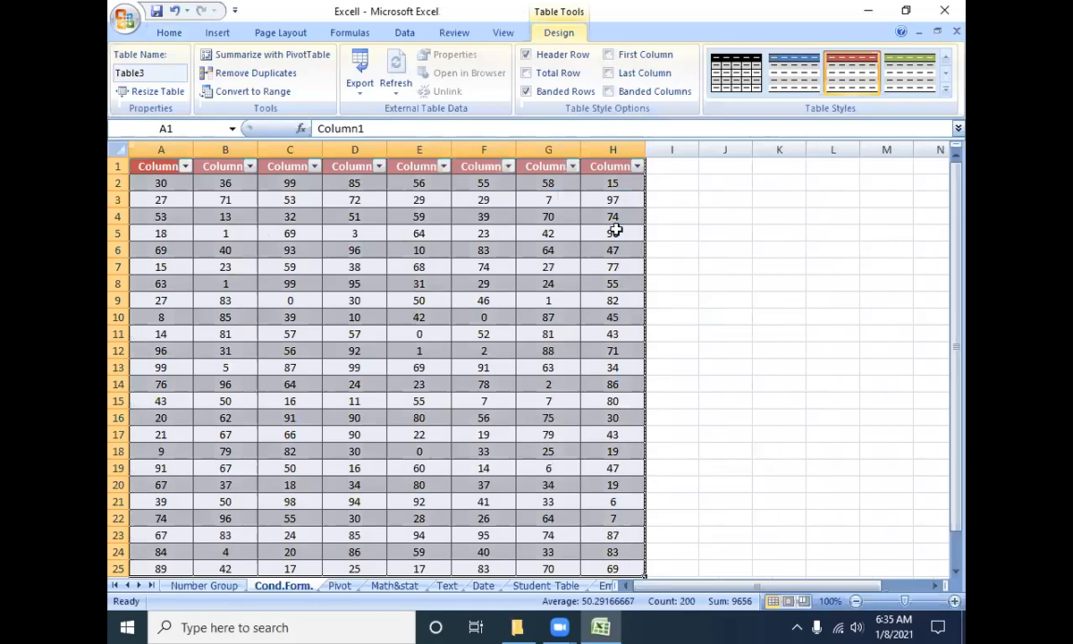
- Restyle the table with the dark red style, and switch it to the light style with a purple header
left_click(169, 33)
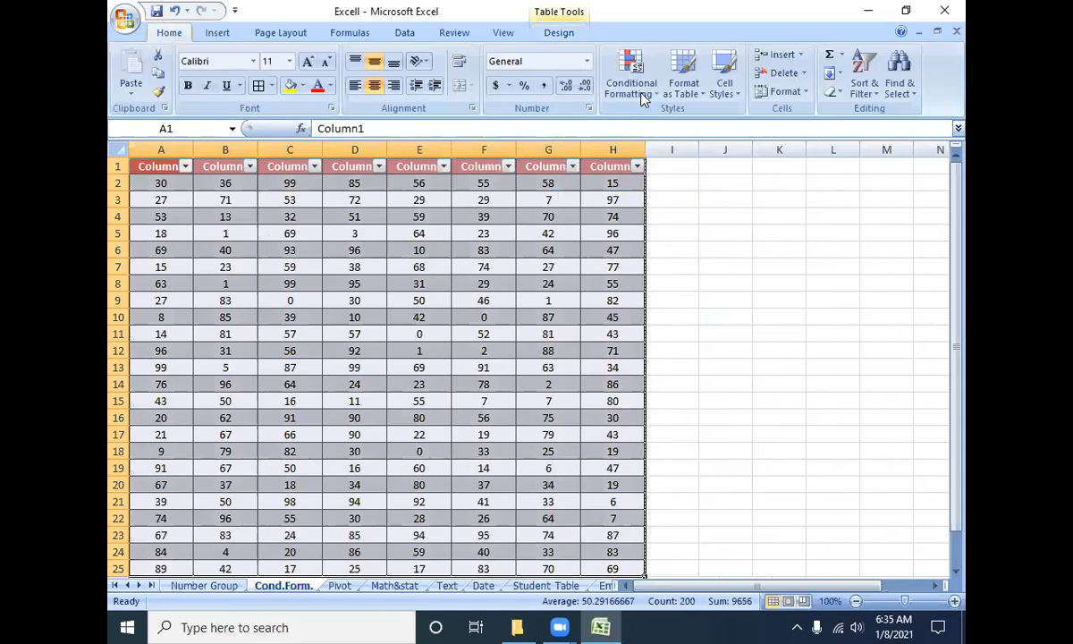
left_click(698, 89)
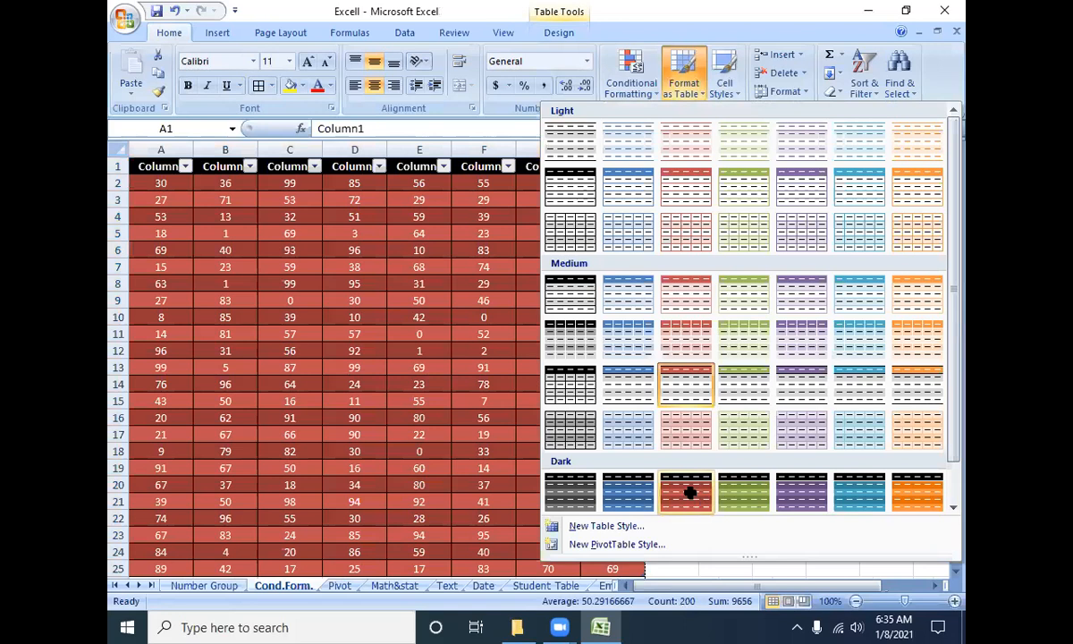
left_click(689, 492)
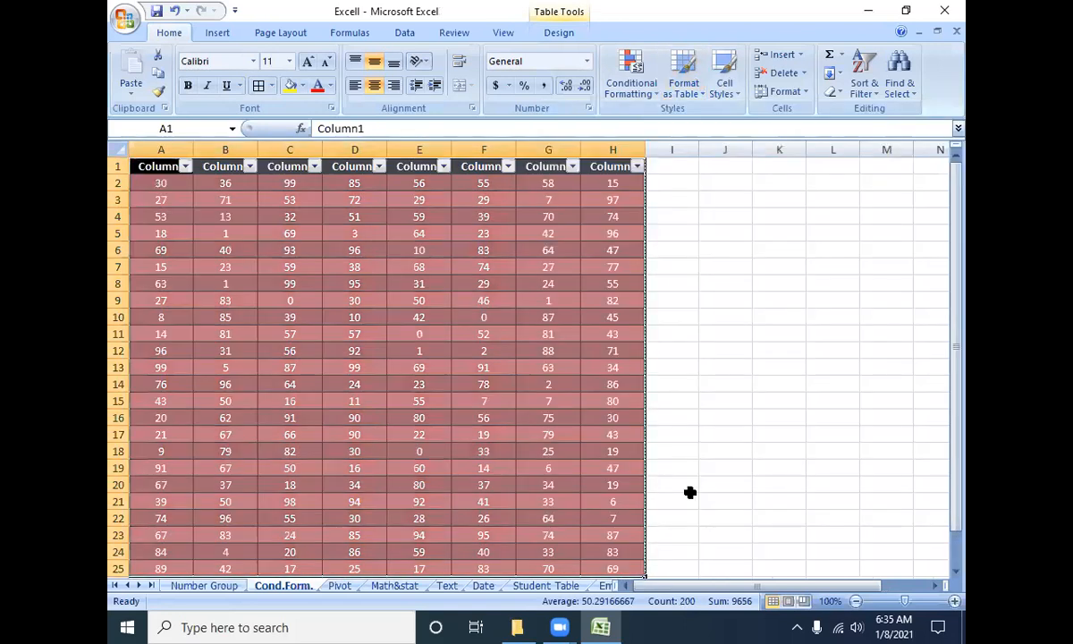
left_click(697, 90)
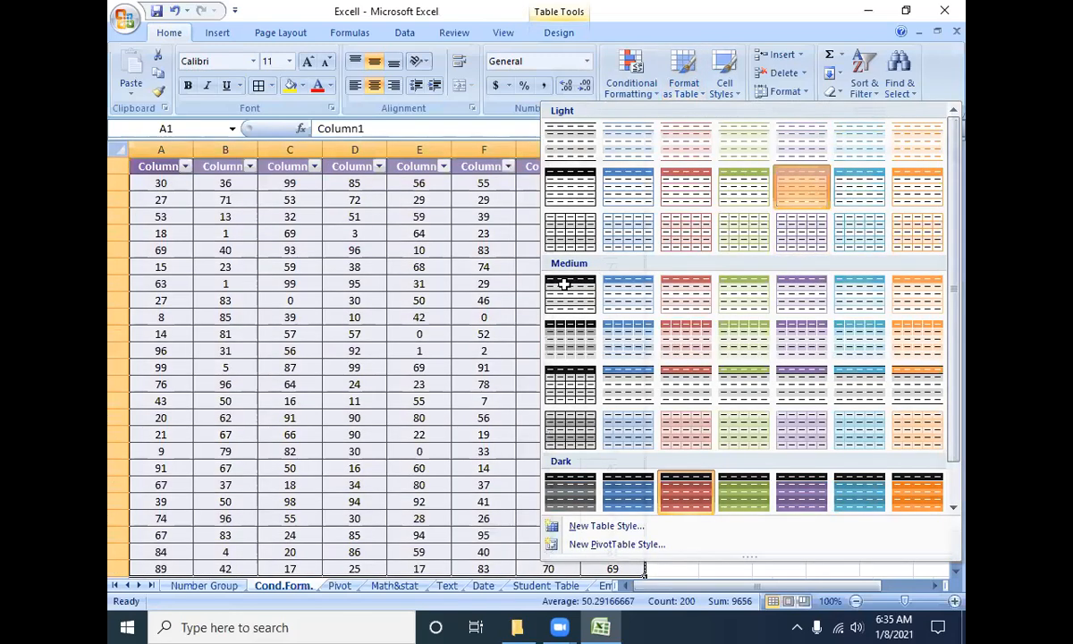
key("Escape")
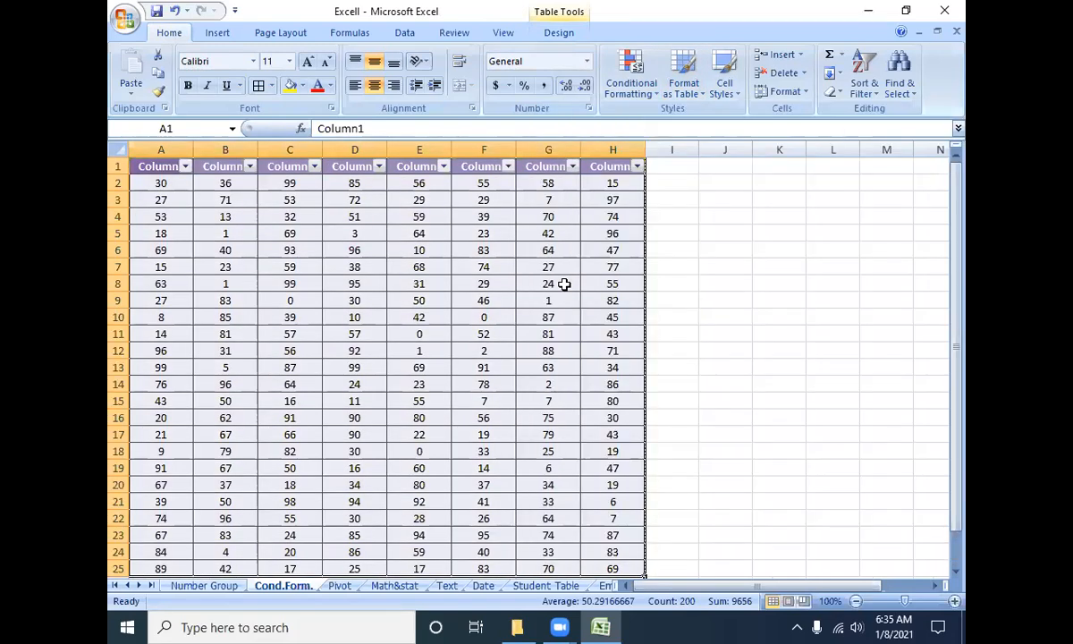
- Select the table data, toggle the Last Column emphasis on and off, and turn off Banded Rows
left_click(564, 34)
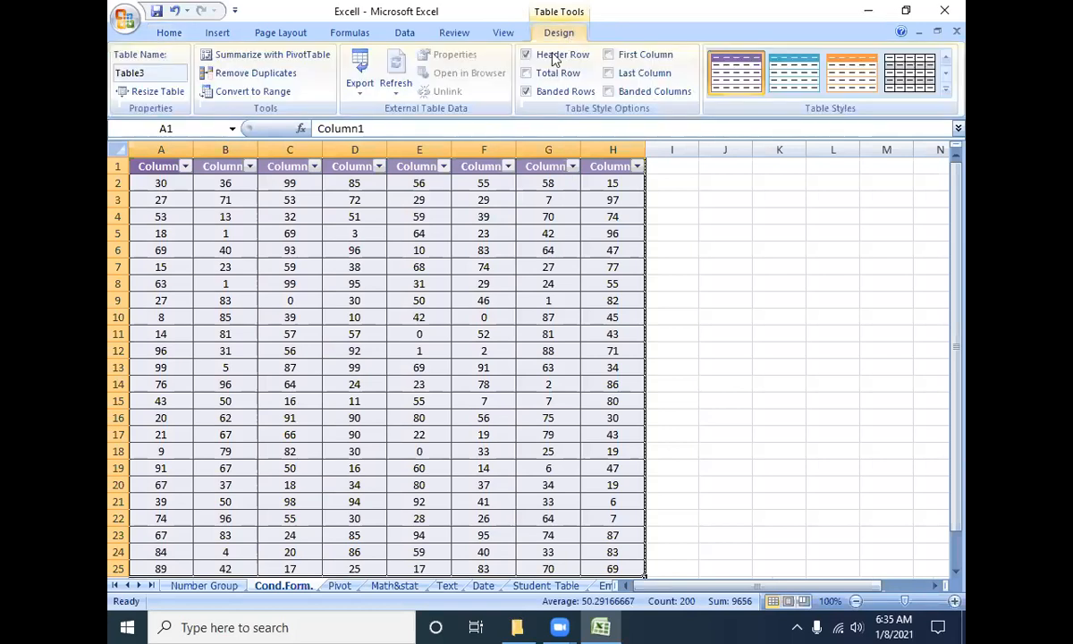
key("ctrl+a")
left_click(615, 72)
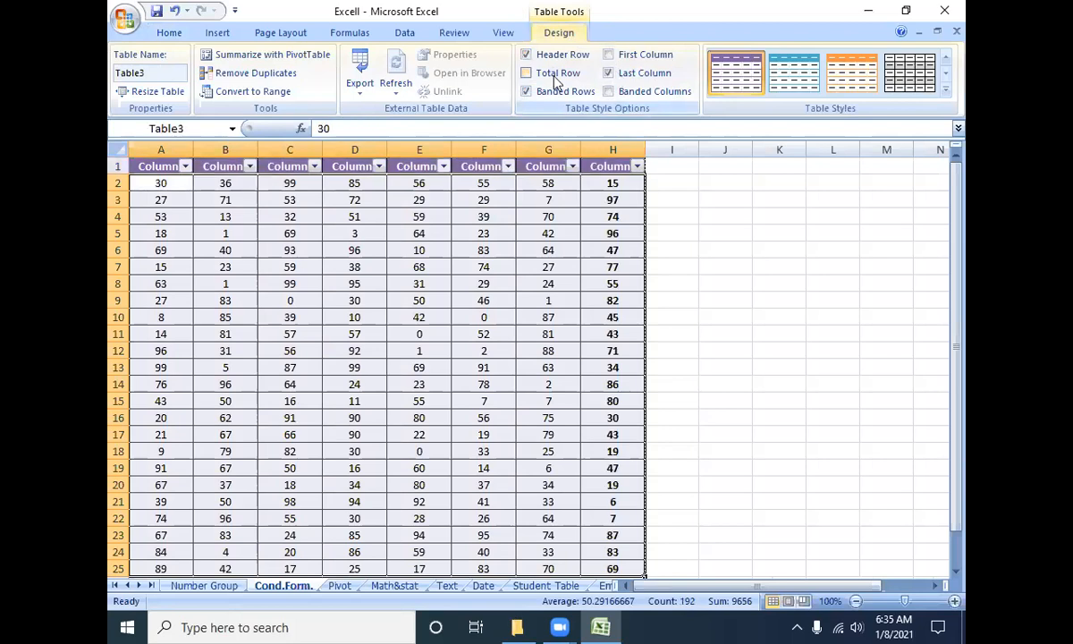
left_click(556, 75)
left_click(626, 75)
left_click(526, 91)
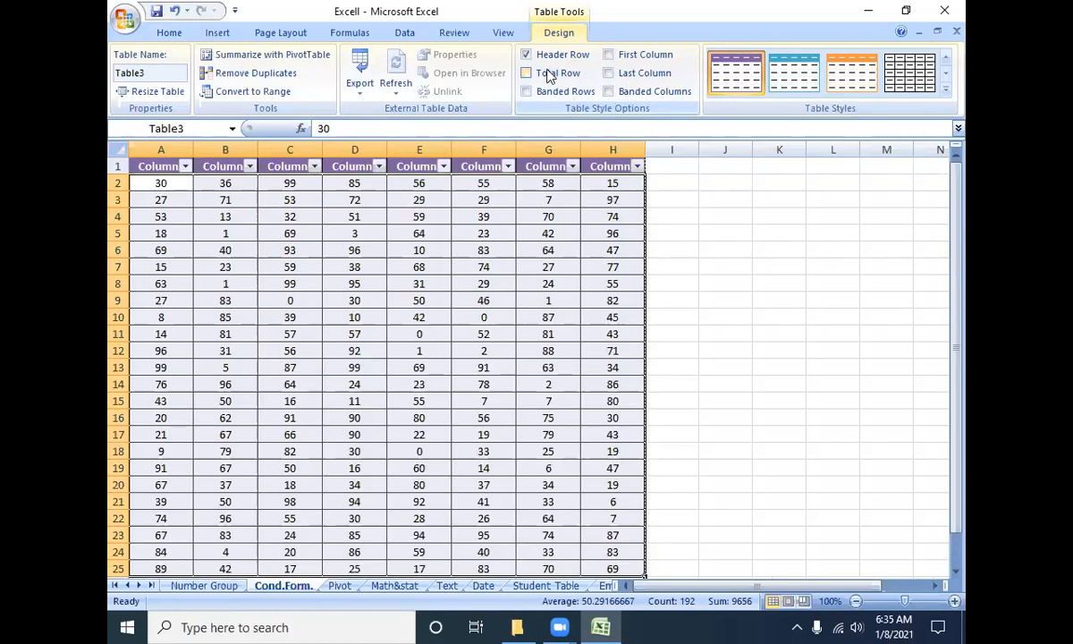
- Apply the table style with a purple header and light green rows, and deselect the table
left_click(944, 93)
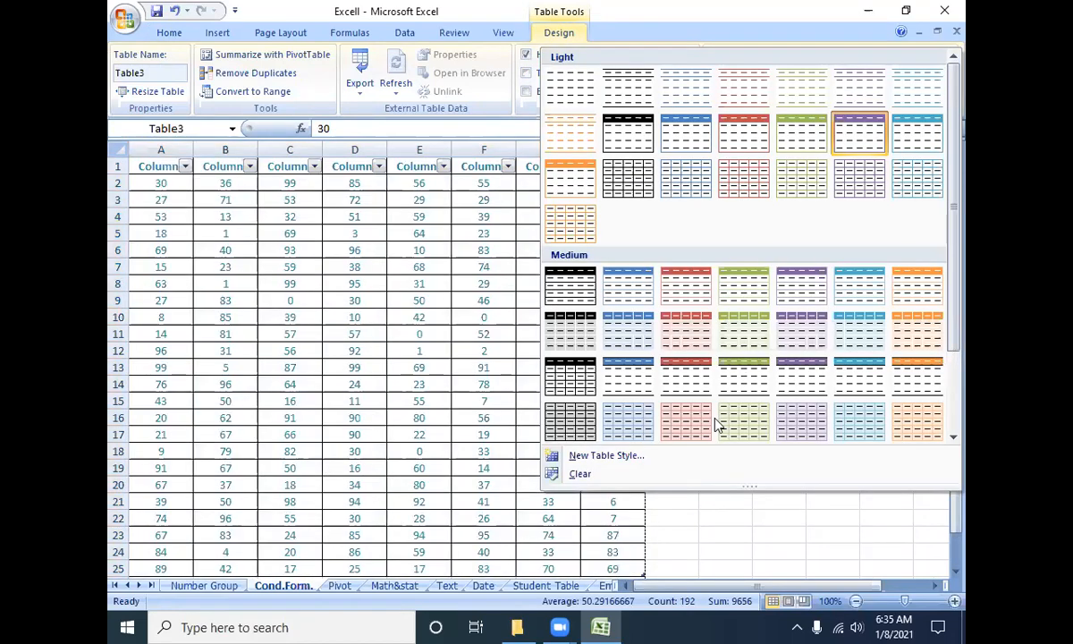
left_click(711, 417)
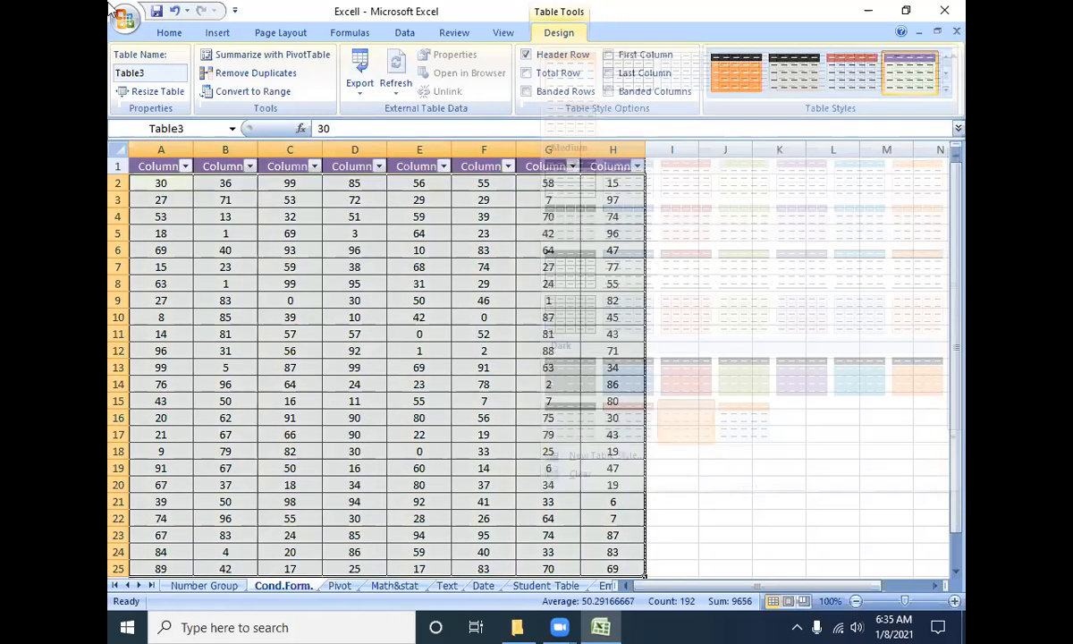
left_click(169, 33)
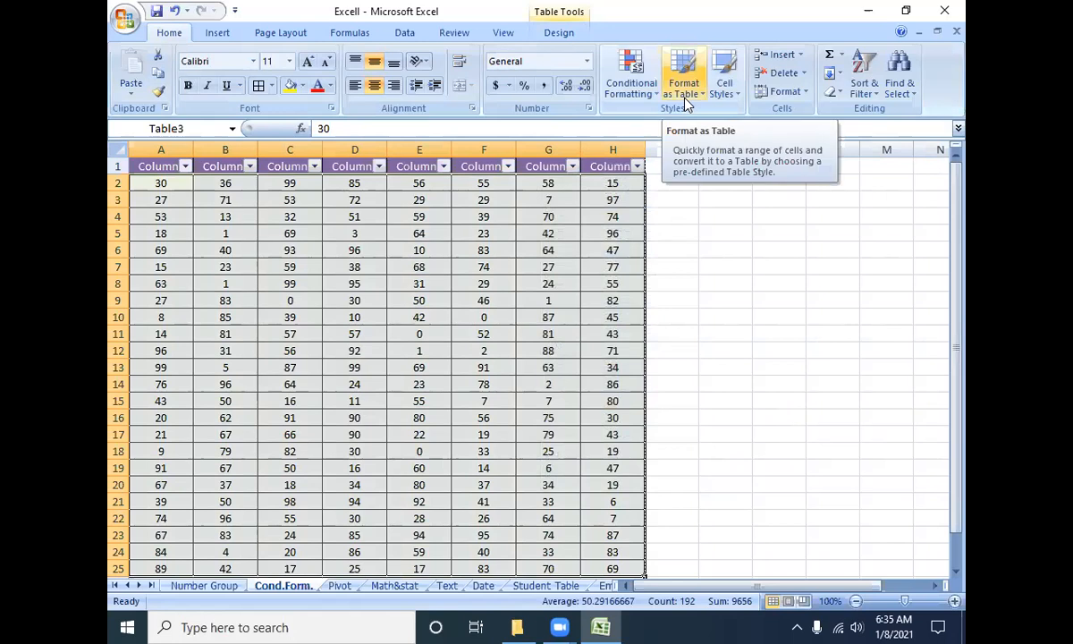
left_click(300, 312)
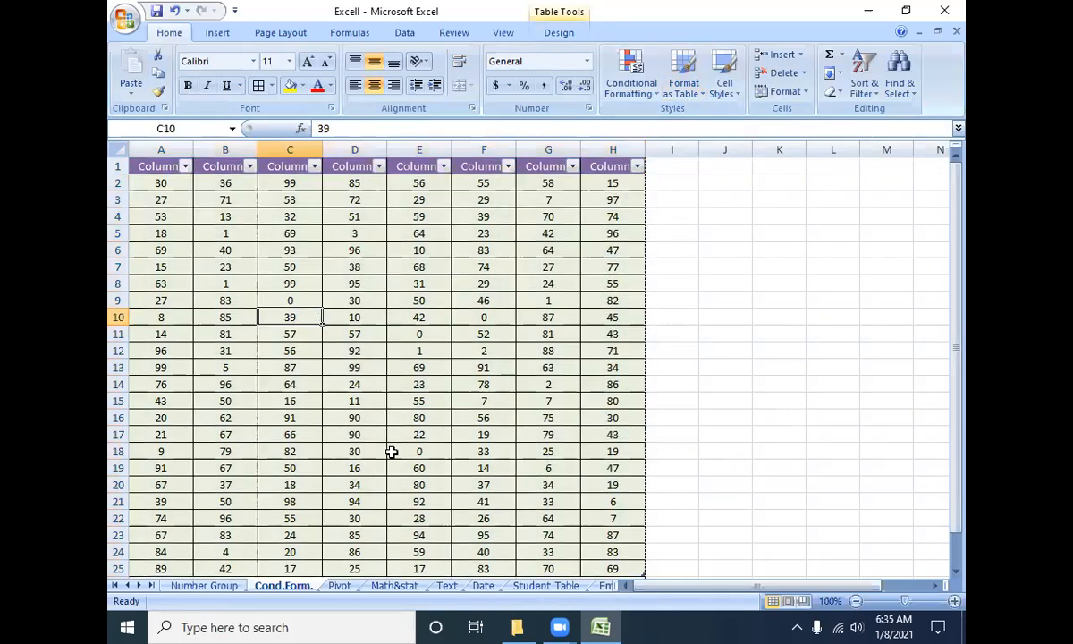
- Select the block C10:E18 and apply the Accent2 cell style to it
left_click_drag(391, 453, 392, 452)
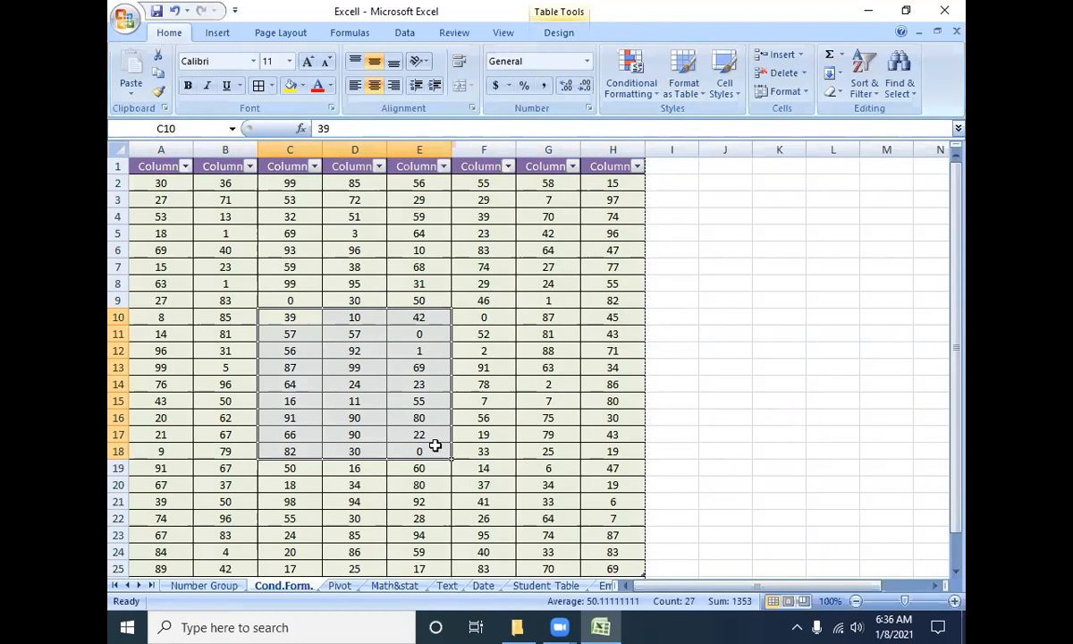
left_click(729, 93)
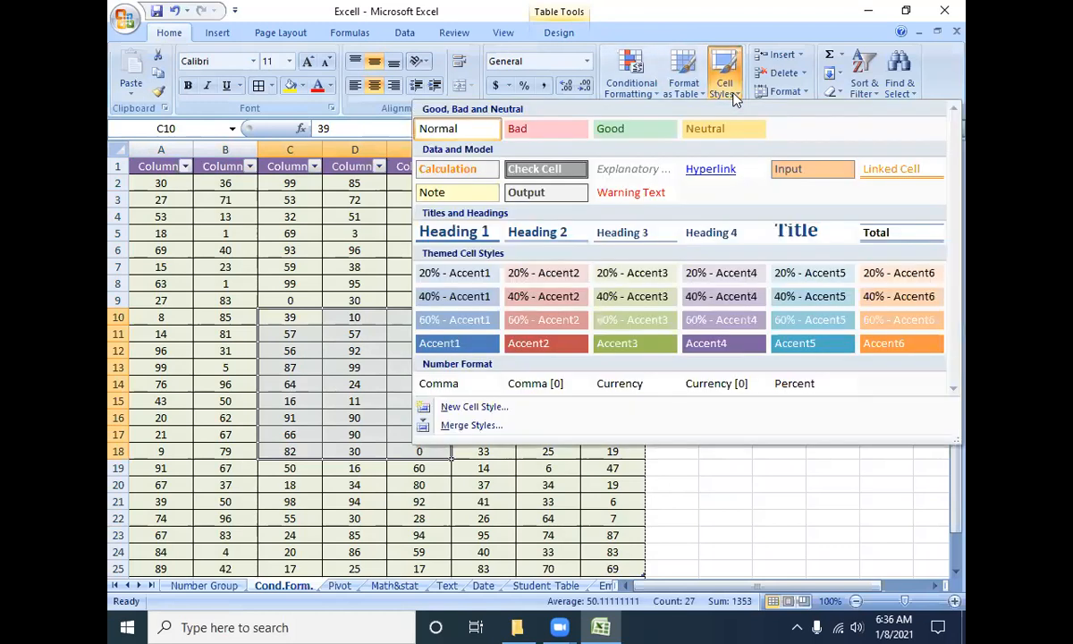
left_click(516, 342)
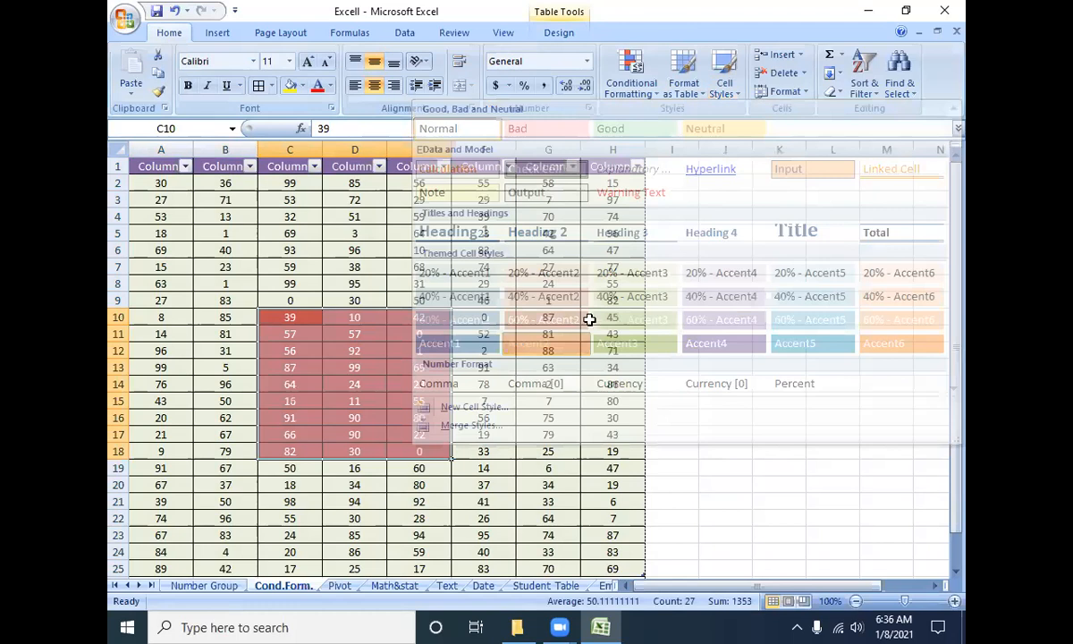
- Apply the Accent5 cell style to the block C10:E18 and deselect it
left_click_drag(290, 318, 436, 449)
left_click(724, 80)
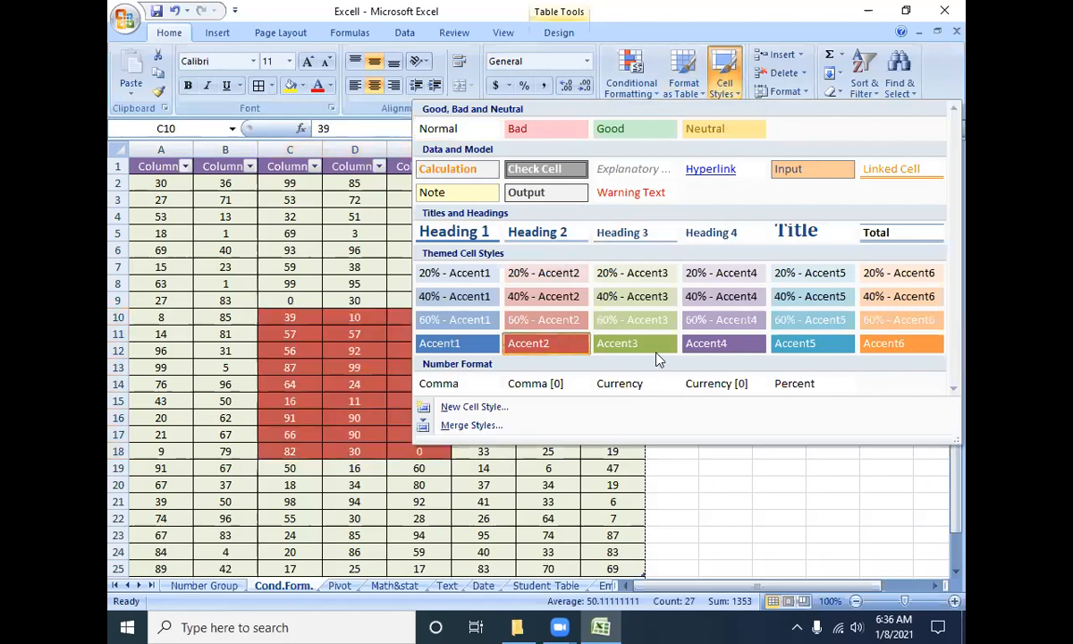
left_click(805, 345)
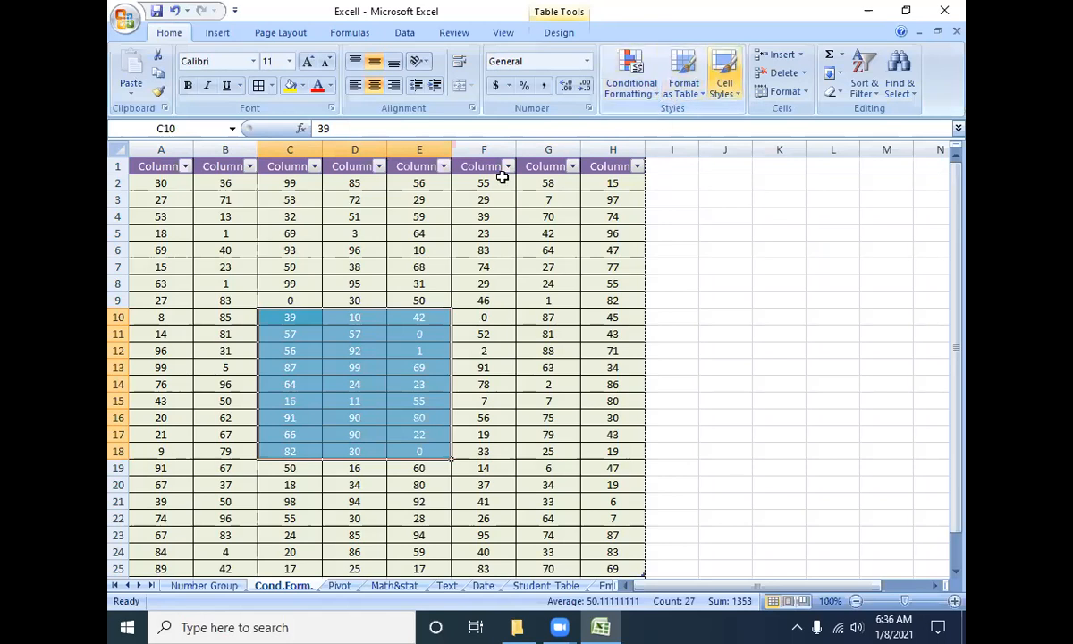
left_click(366, 217)
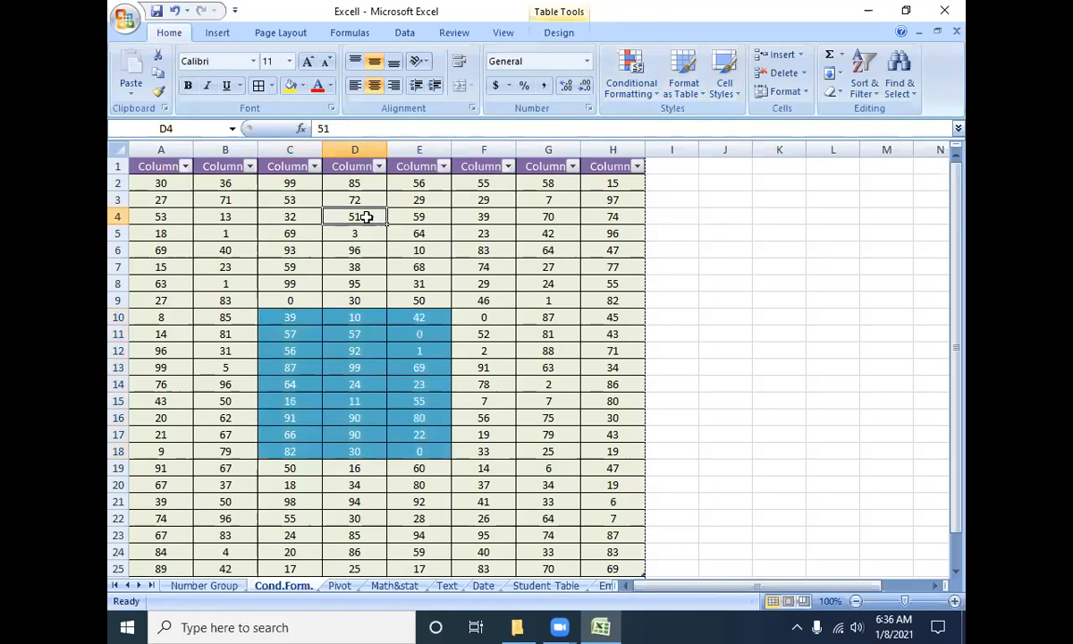
- Select the whole of column D, after trying out selections on columns C and D
left_click(302, 143)
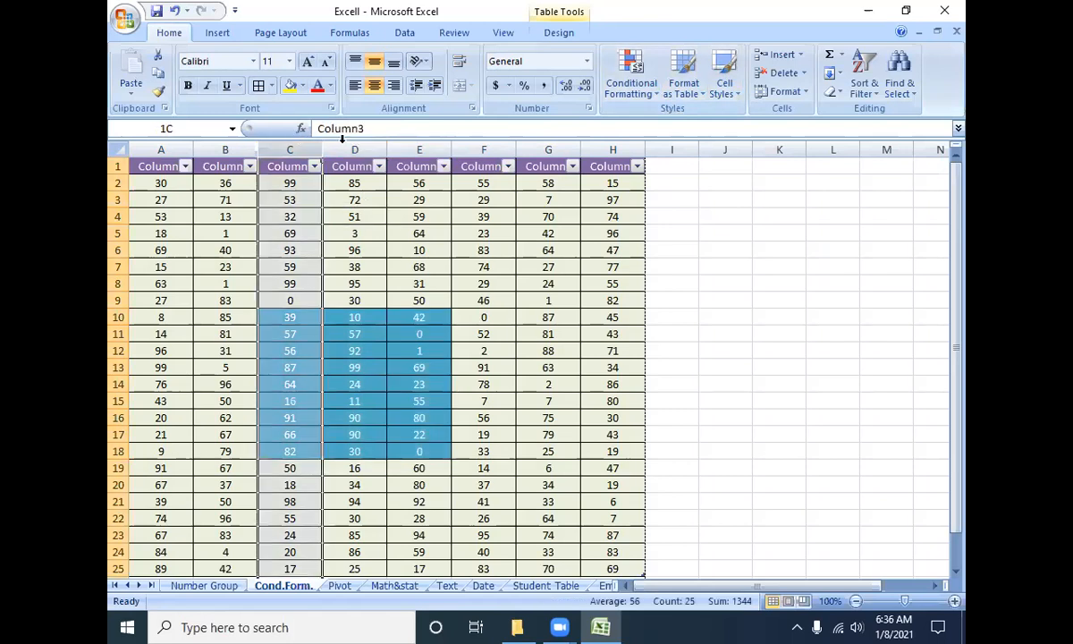
left_click(342, 149, "shift")
left_click(342, 150)
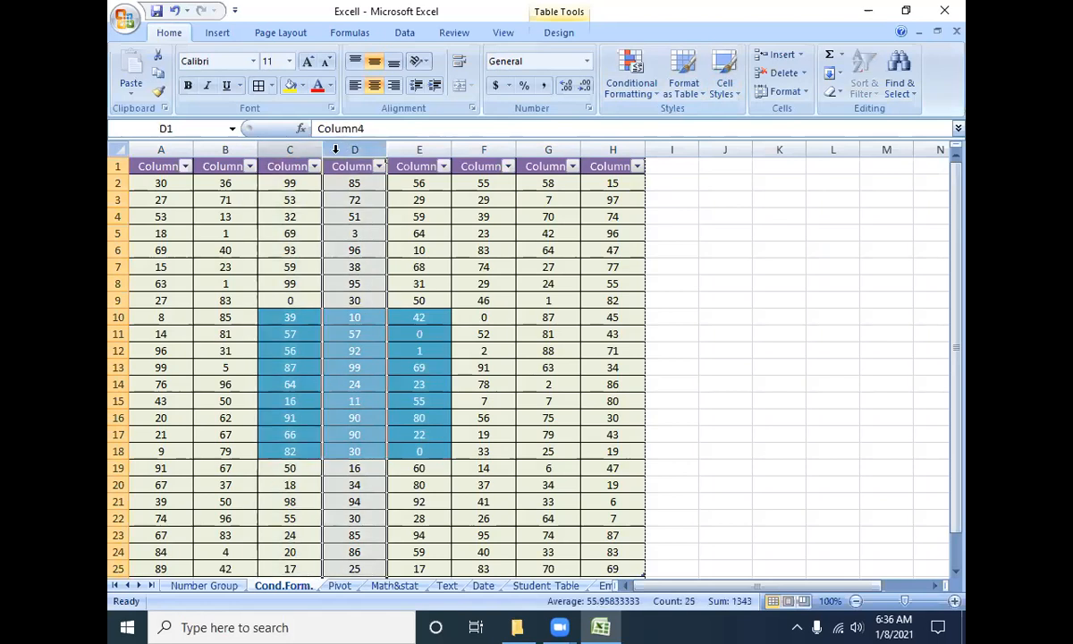
left_click_drag(309, 149, 364, 149)
left_click(363, 149)
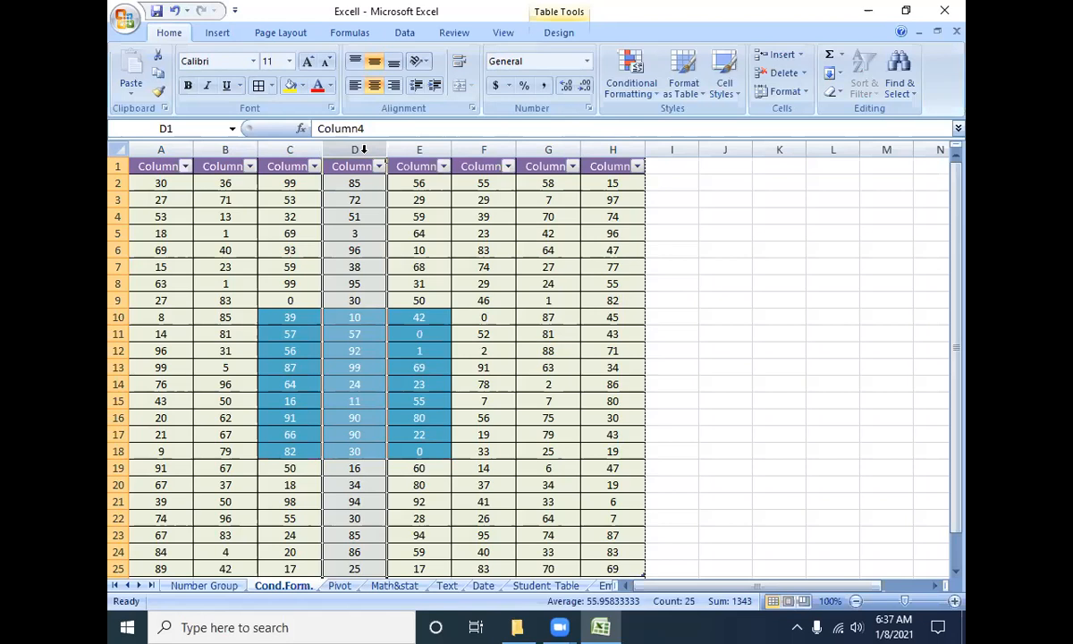
- Insert a column before the selected column D and undo the insertion
right_click(365, 158)
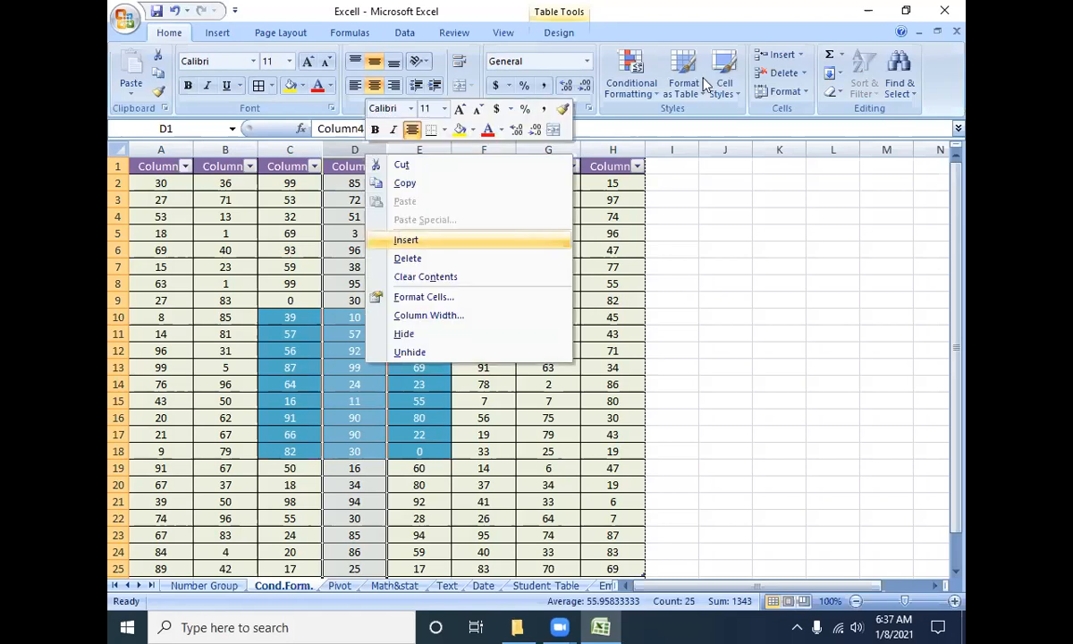
left_click(803, 55)
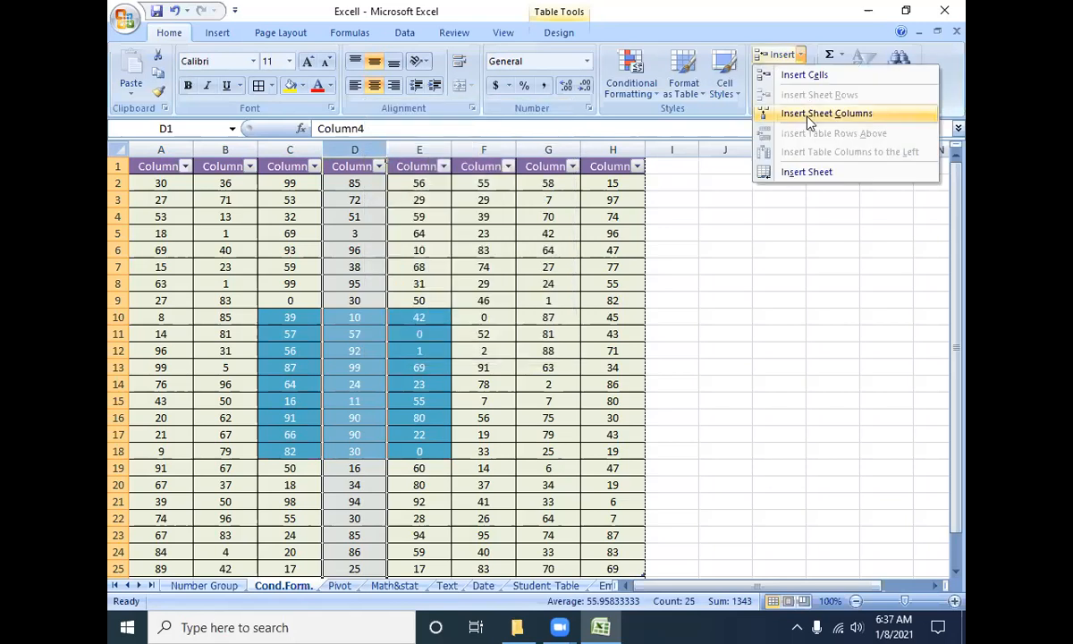
right_click(364, 156)
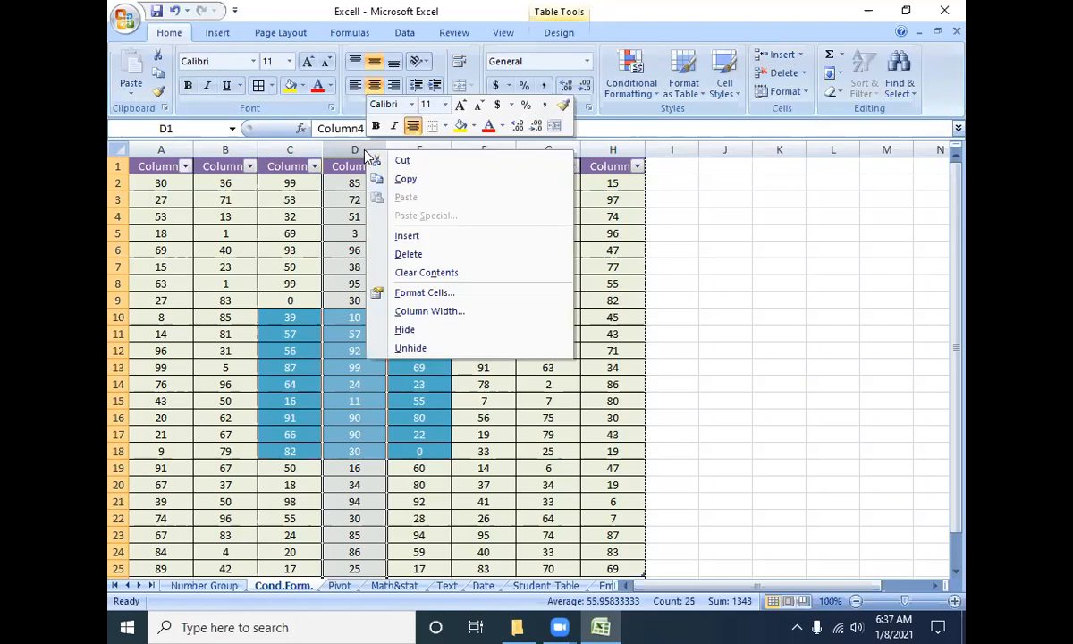
left_click(405, 237)
key("ctrl+z")
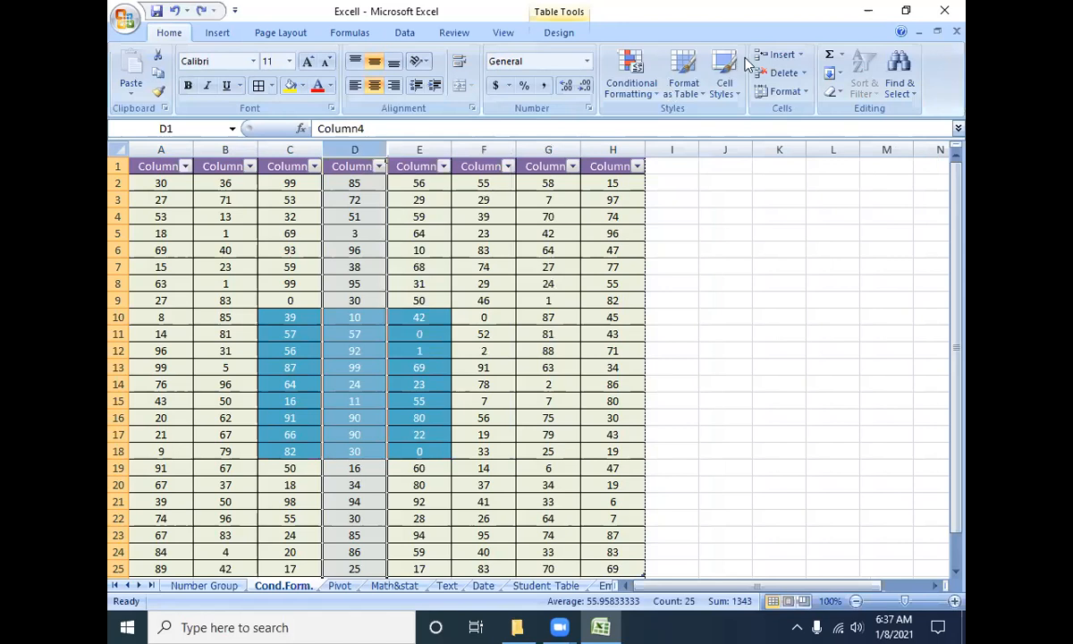
- Insert a sheet column before column D, undo and redo it, and repeat the insertion to add a second blank column
left_click(801, 55)
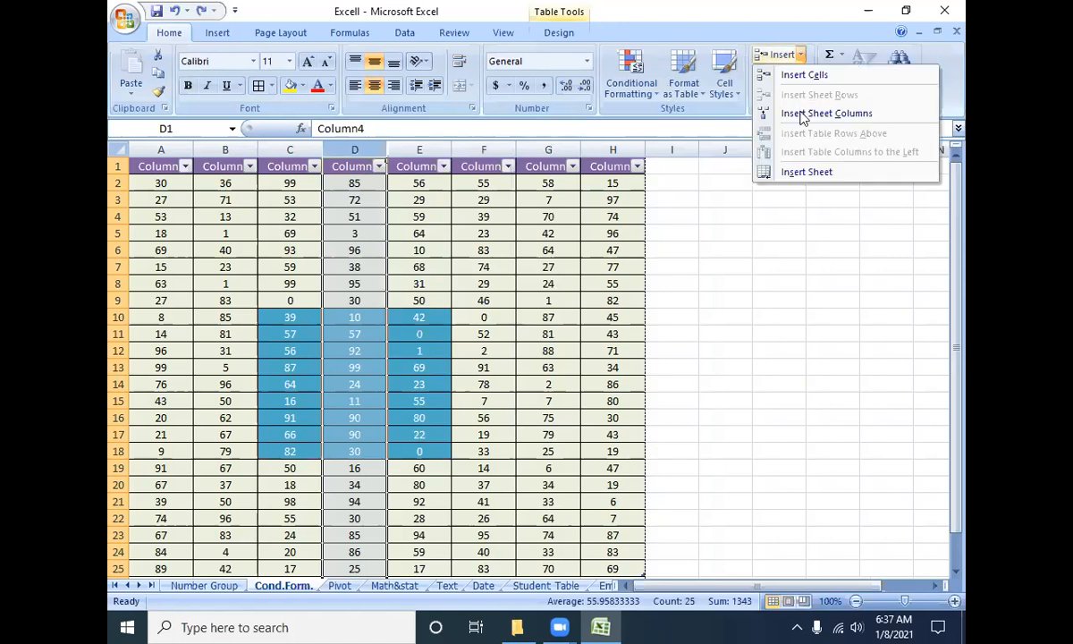
left_click(800, 113)
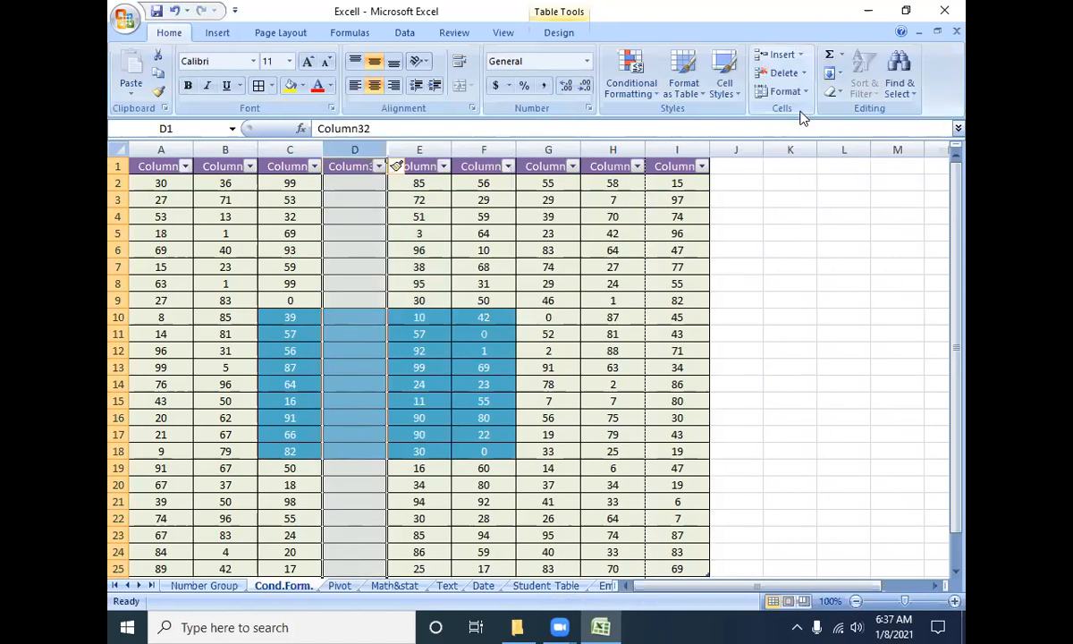
key("ctrl+z")
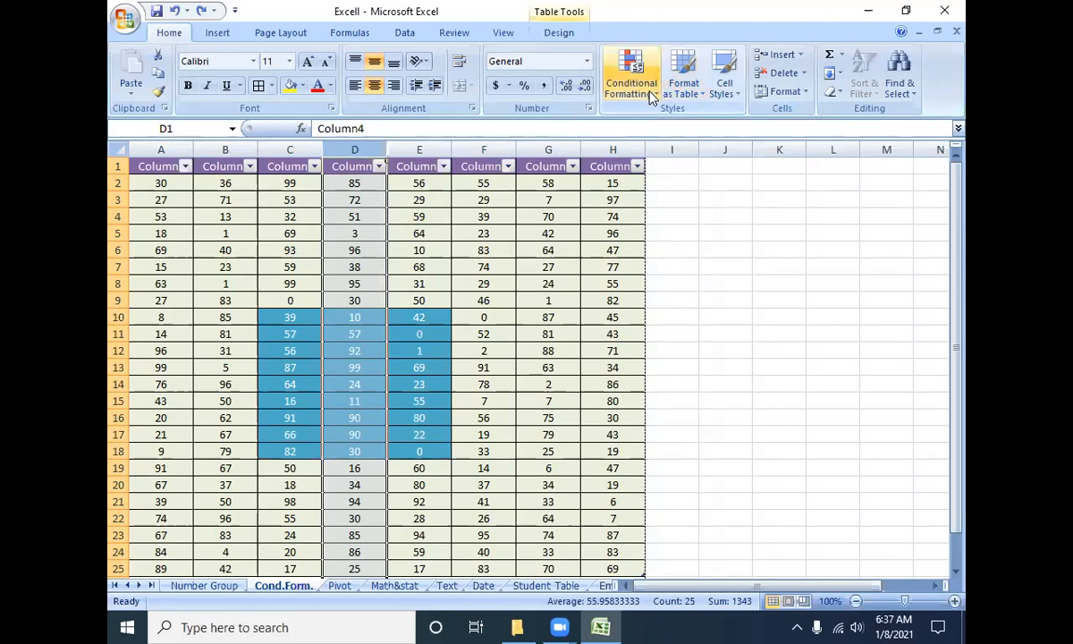
key("ctrl+y")
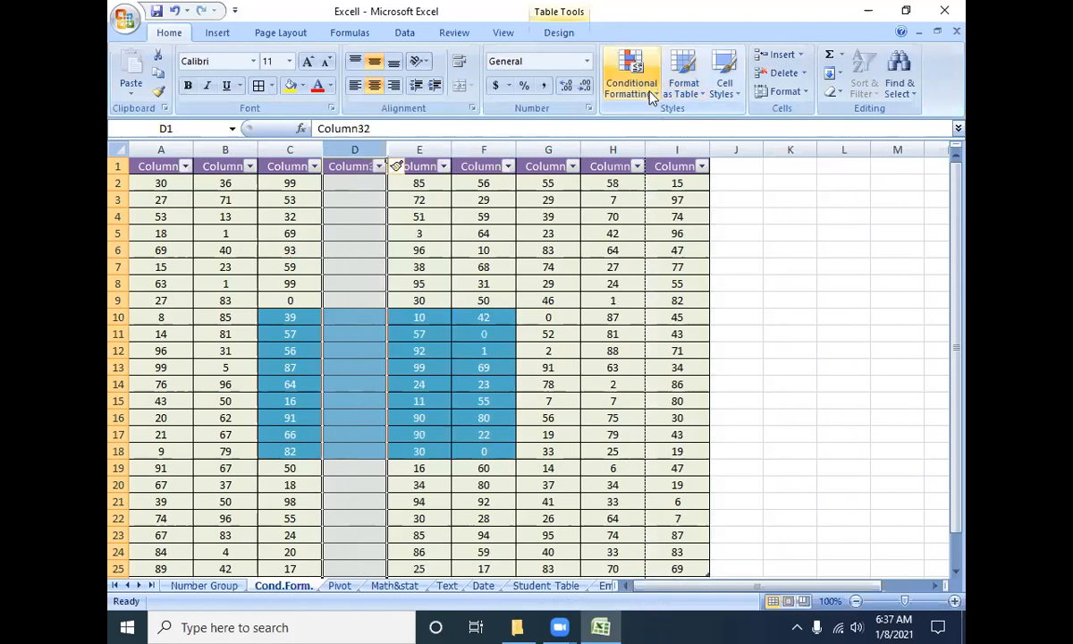
key("ctrl+y")
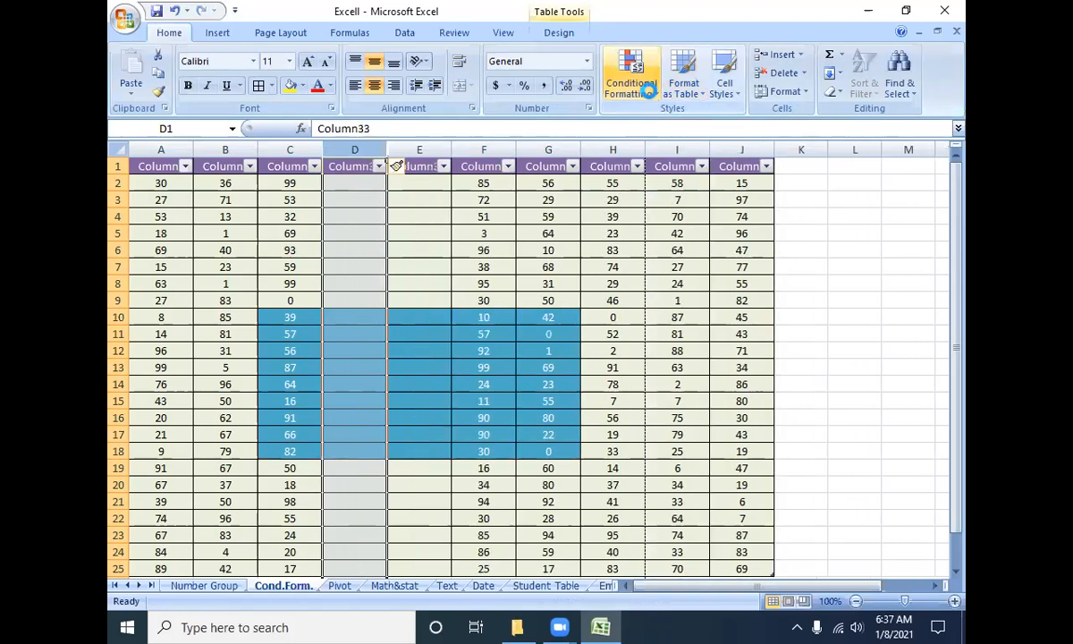
- Repeat the sheet column insertion before column D four more times
key("ctrl+y")
key("ctrl+y")
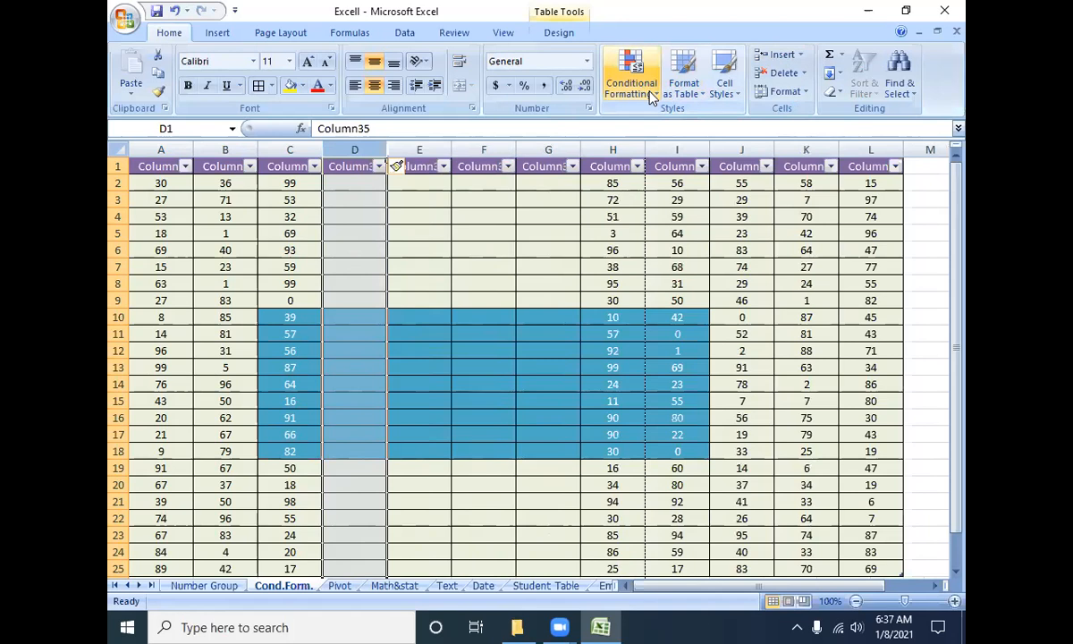
key("ctrl+y")
key("ctrl+y")
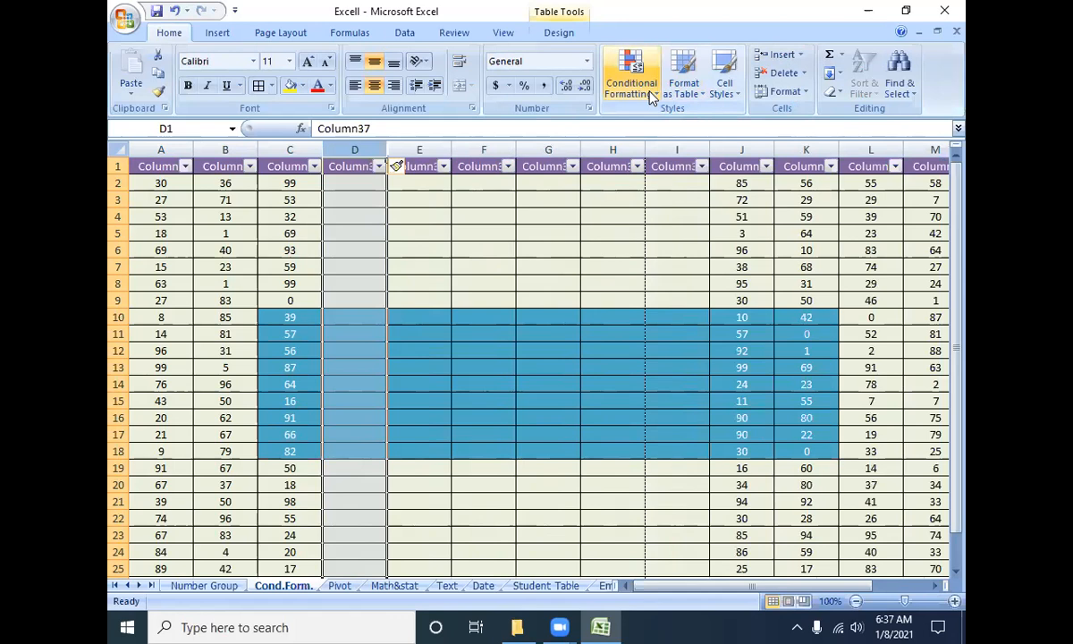
- Delete the six blank columns one after another, starting at column D
right_click(355, 155)
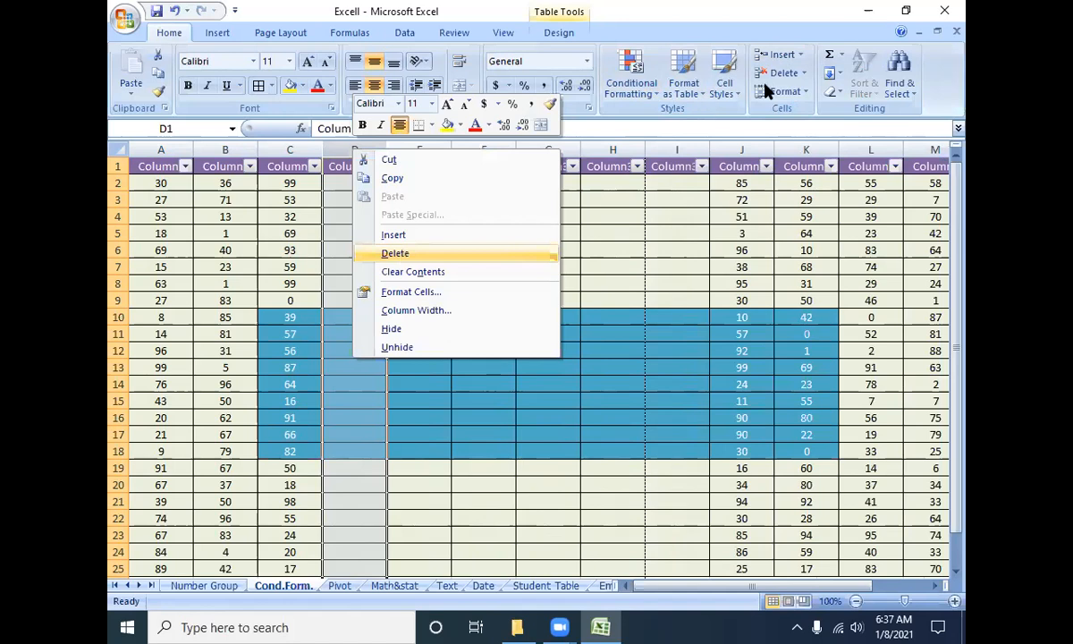
left_click(803, 73)
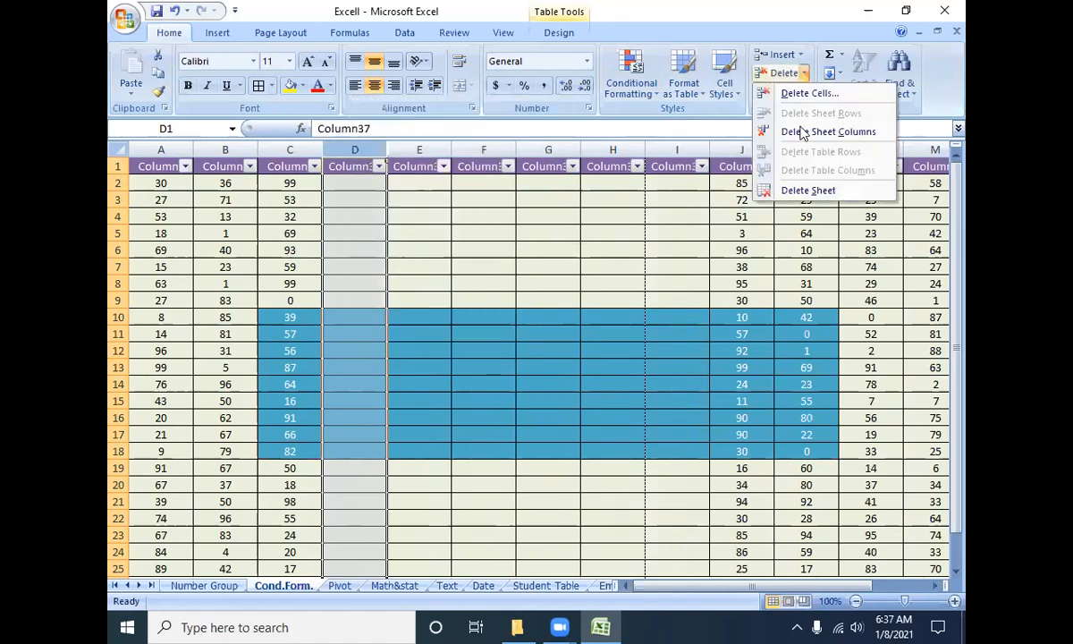
left_click(354, 148)
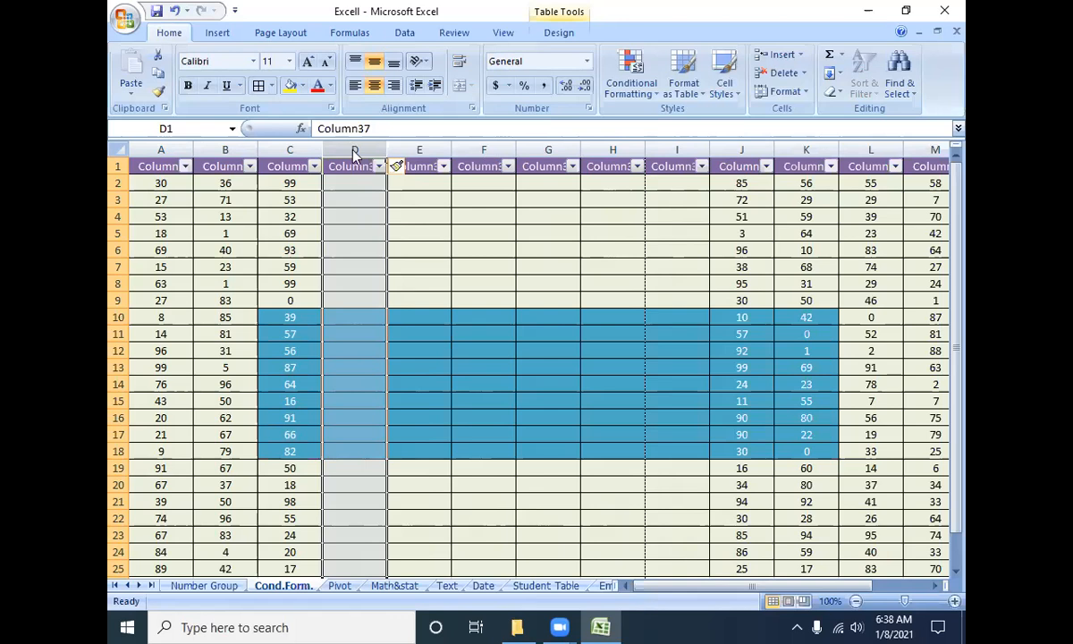
key("ctrl+minus")
key("ctrl+minus")
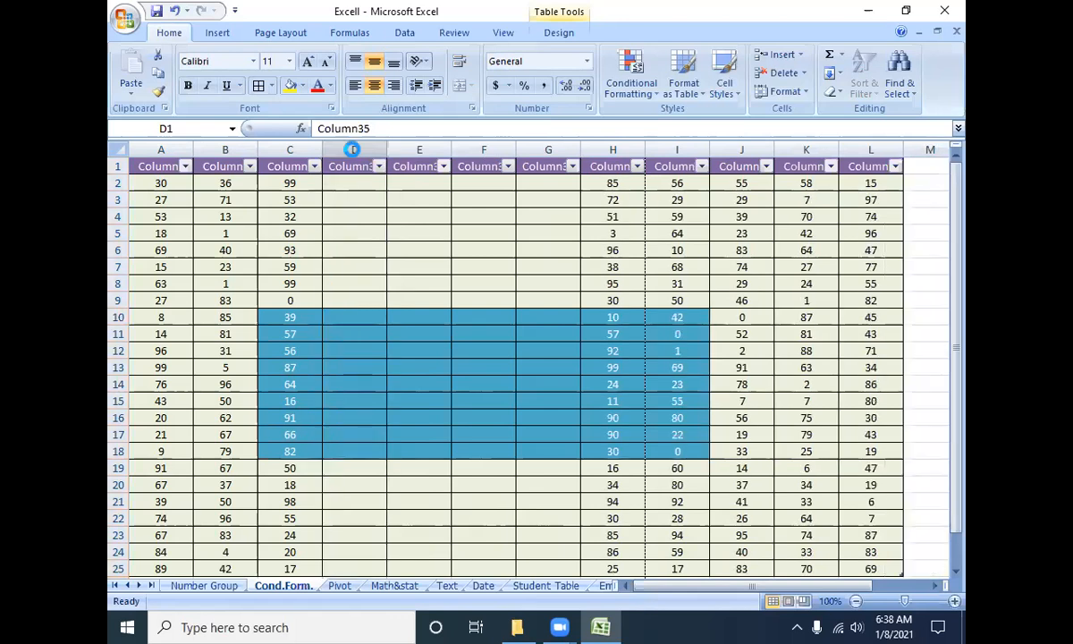
key("ctrl+minus")
key("ctrl+minus")
key("ctrl+minus")
key("ctrl+minus")
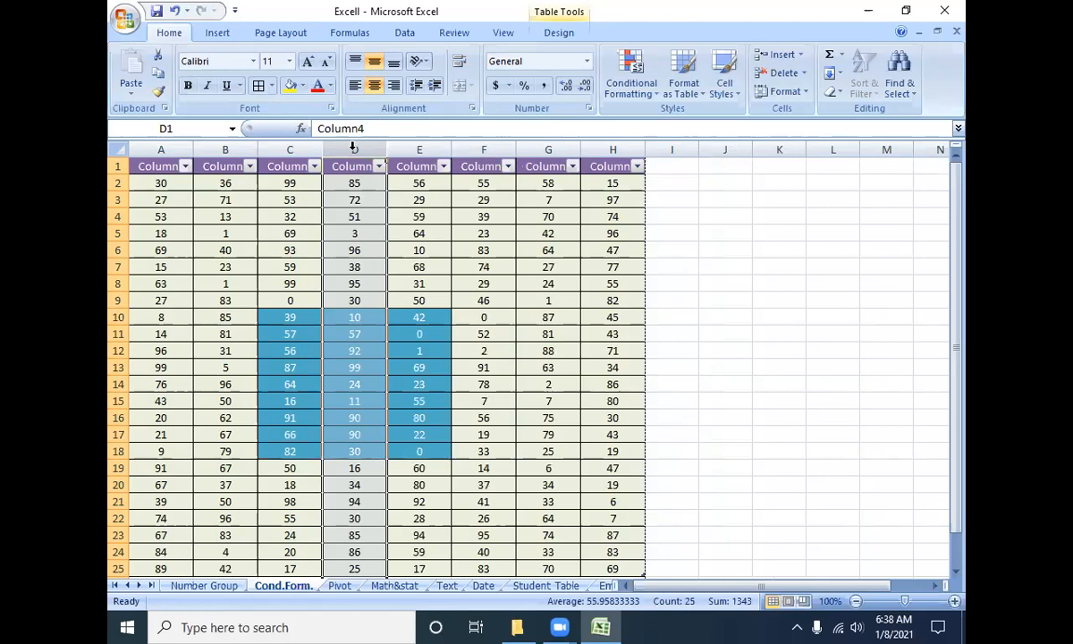
- Undo the deletions of the blank columns at column D and redo them
key("ctrl+z")
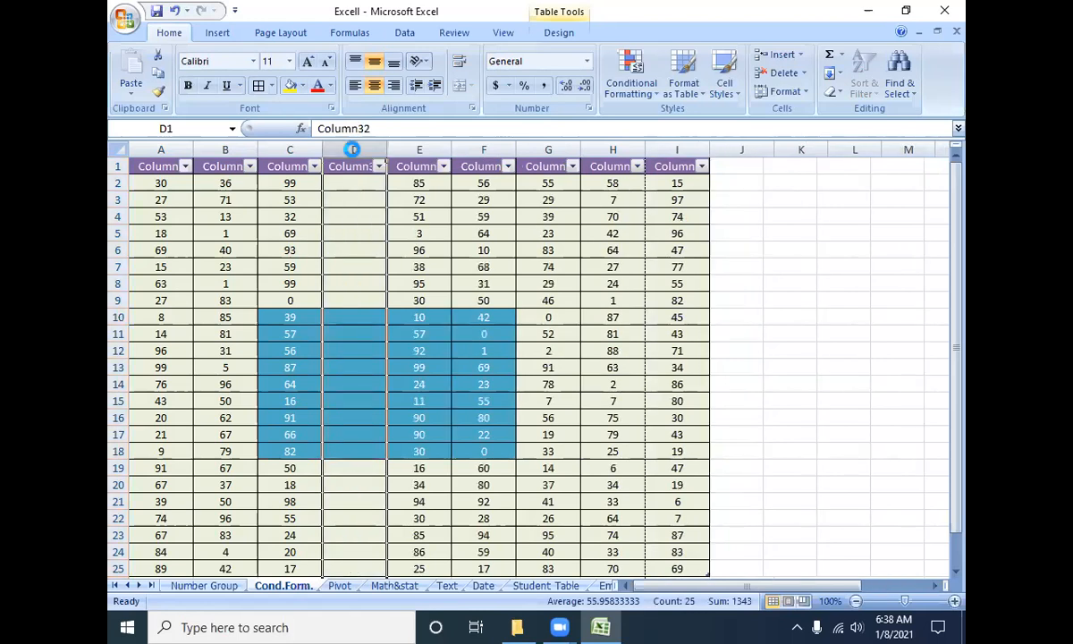
key("ctrl+z")
key("ctrl+z")
key("ctrl+z")
key("ctrl+z")
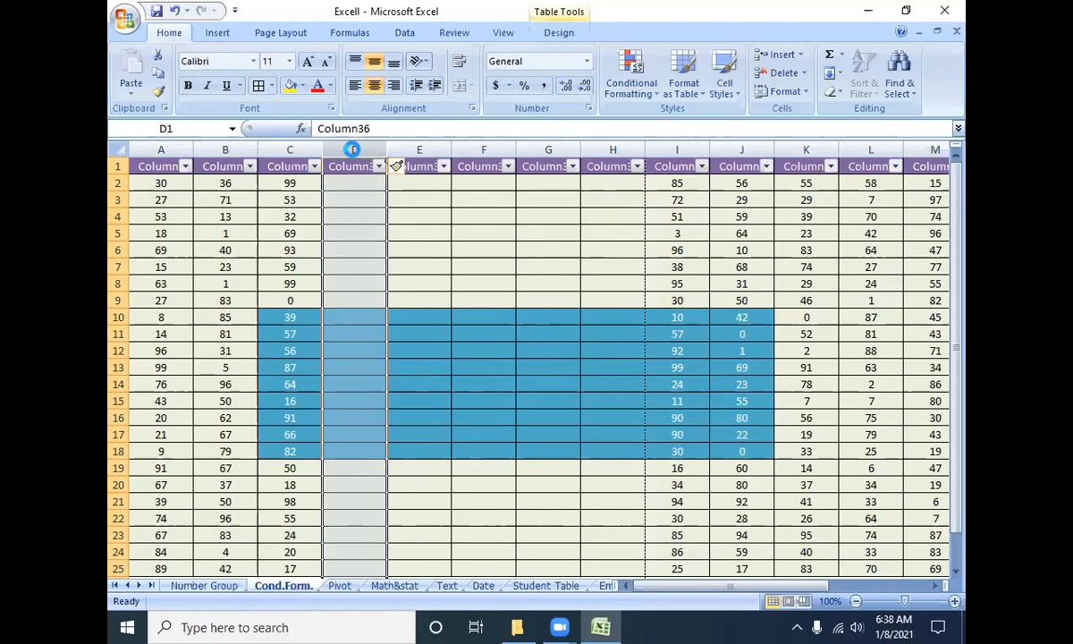
key("ctrl+y")
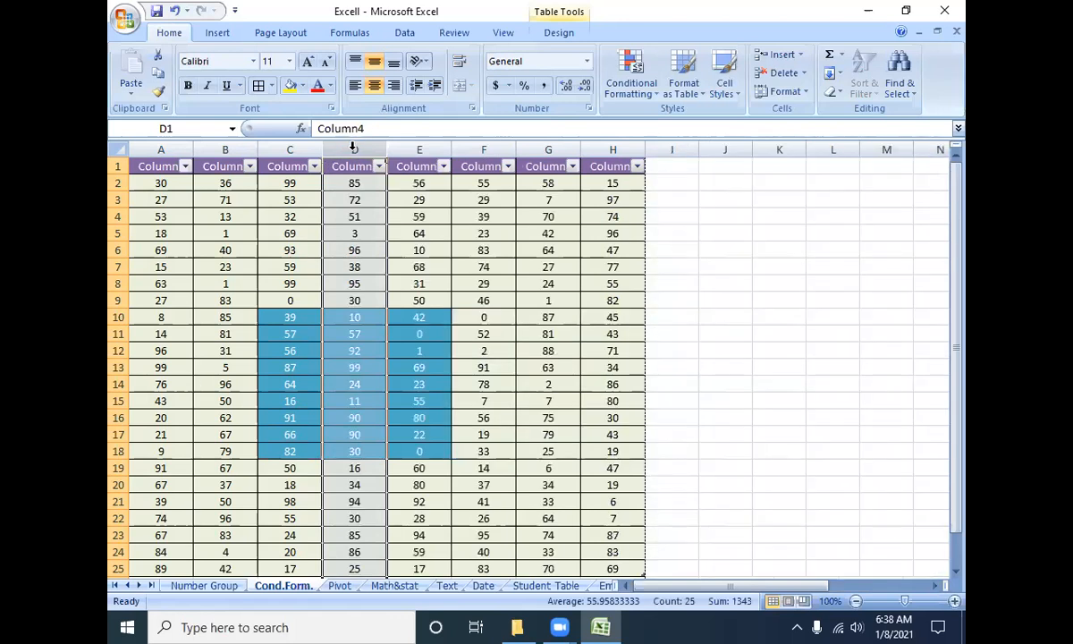
- Insert a sheet row above row 7, after trying out selections on rows 6 and 7, and undo the insertion
left_click(119, 266)
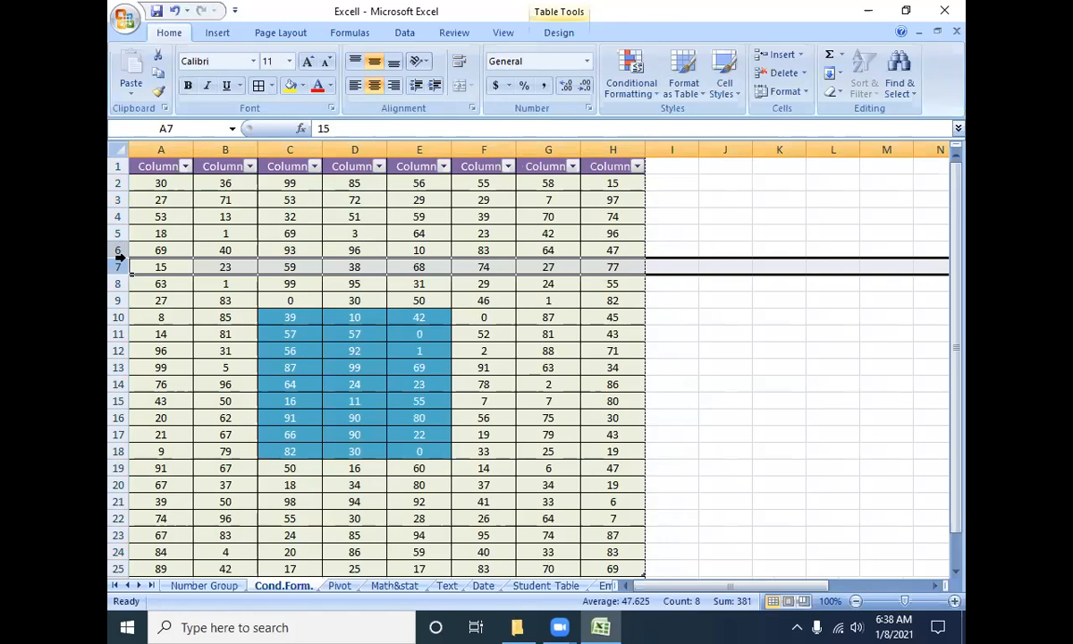
left_click_drag(119, 255, 120, 267)
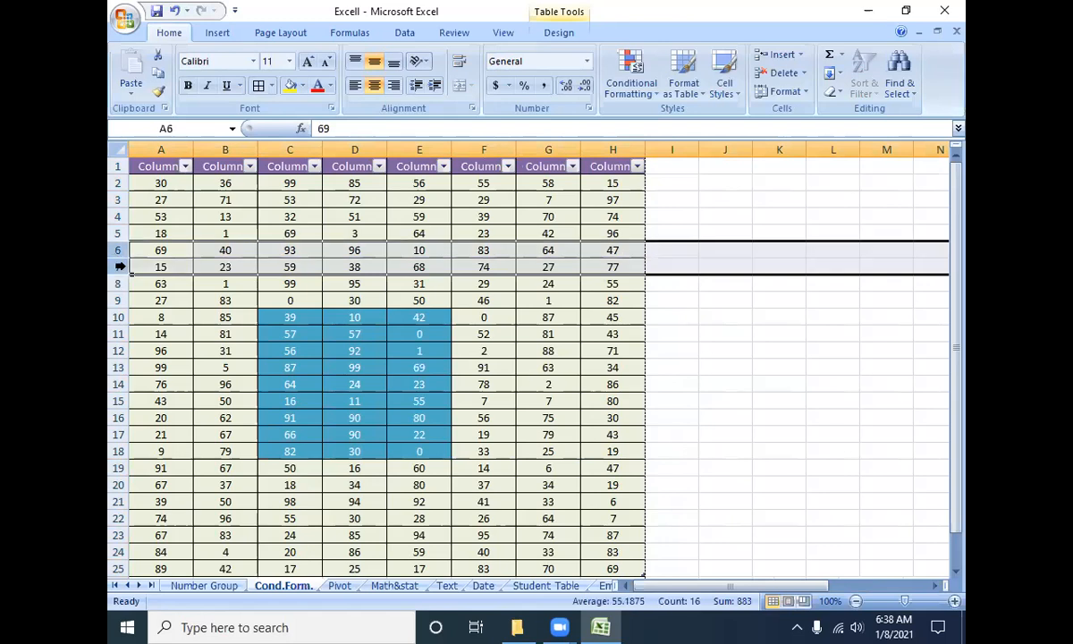
left_click(119, 266)
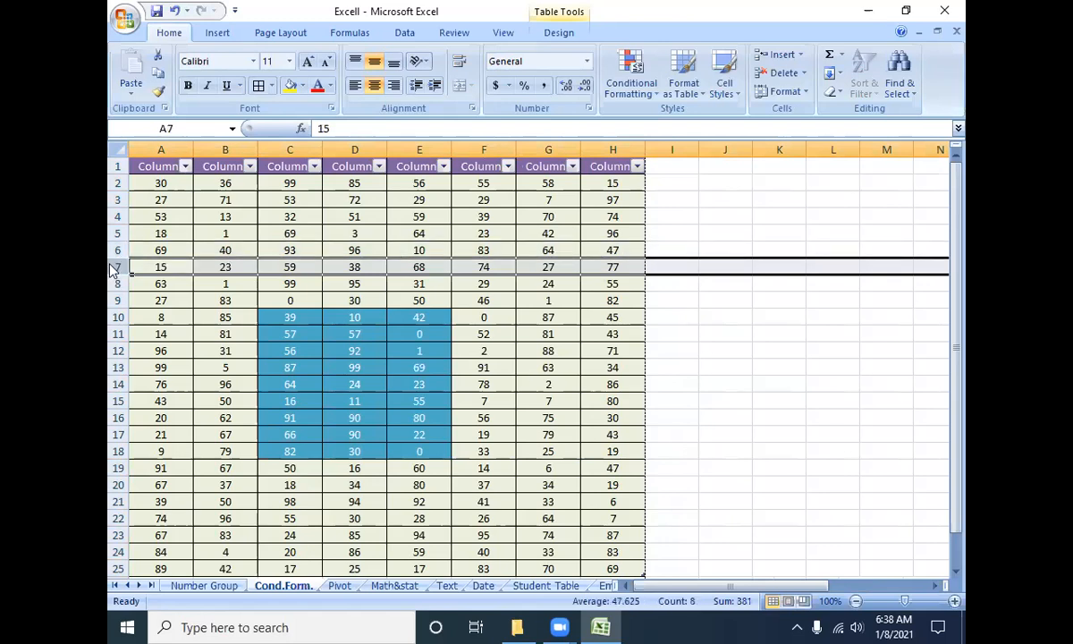
right_click(117, 267)
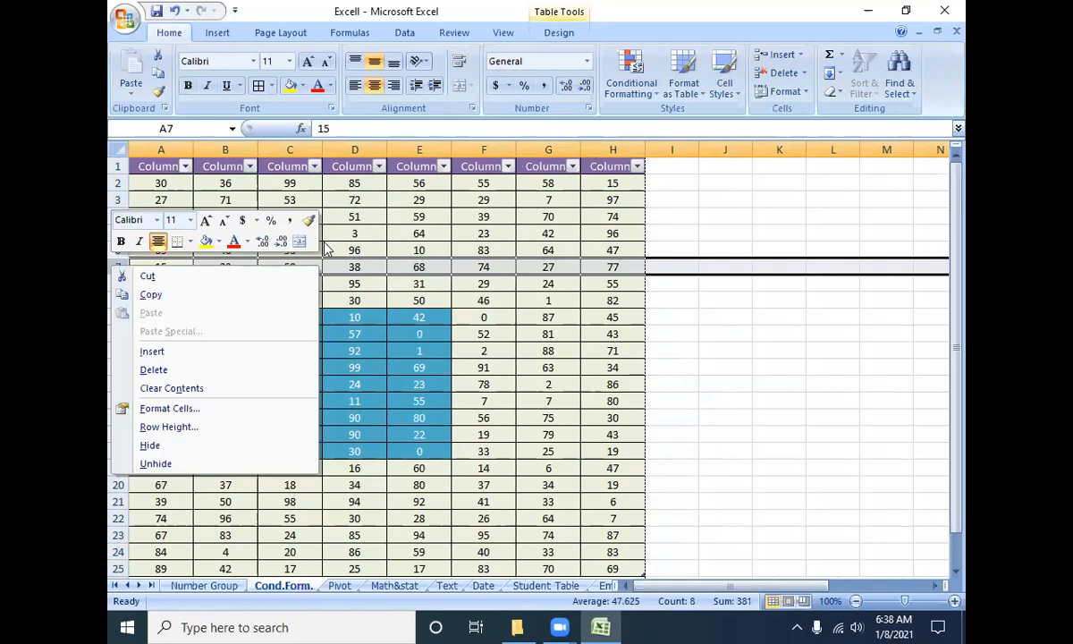
left_click(798, 56)
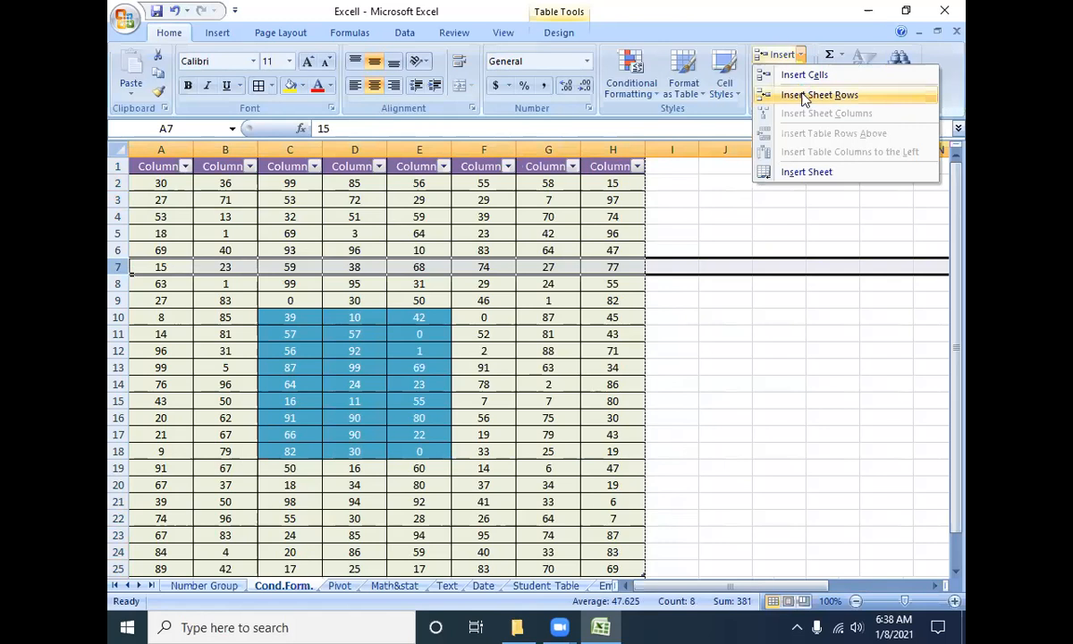
left_click(804, 96)
key("ctrl+z")
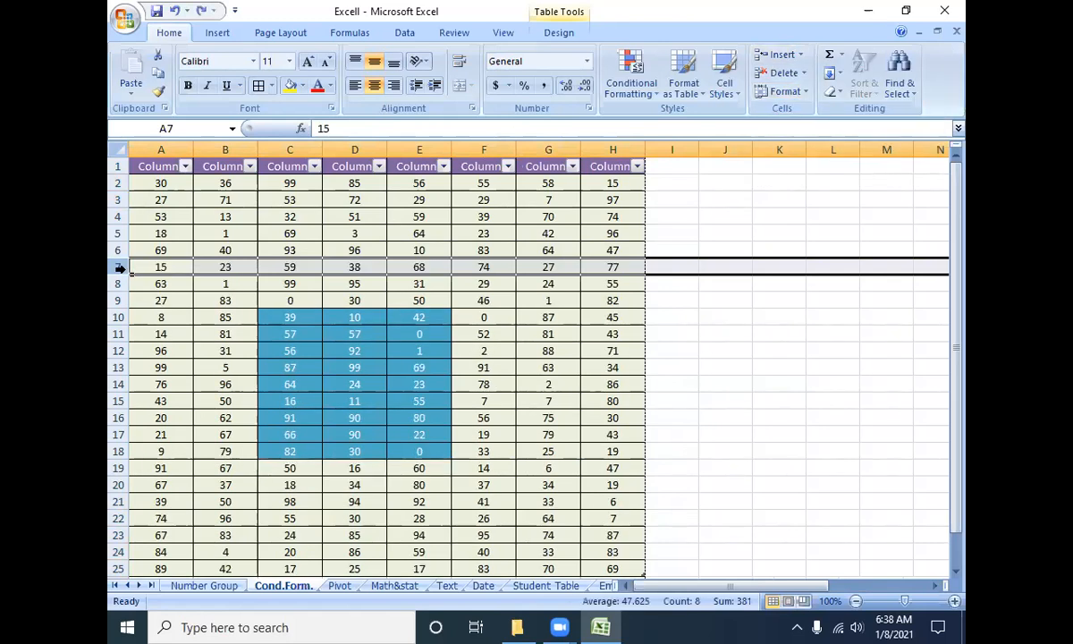
- Insert eight blank rows above row 7, one after another
right_click(114, 277)
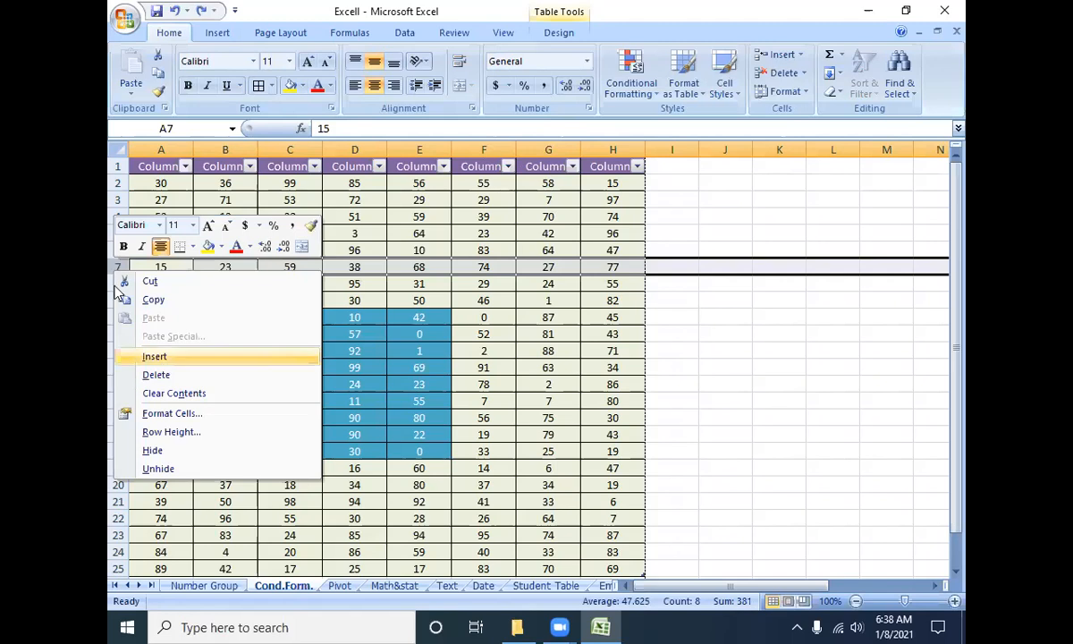
key("Escape")
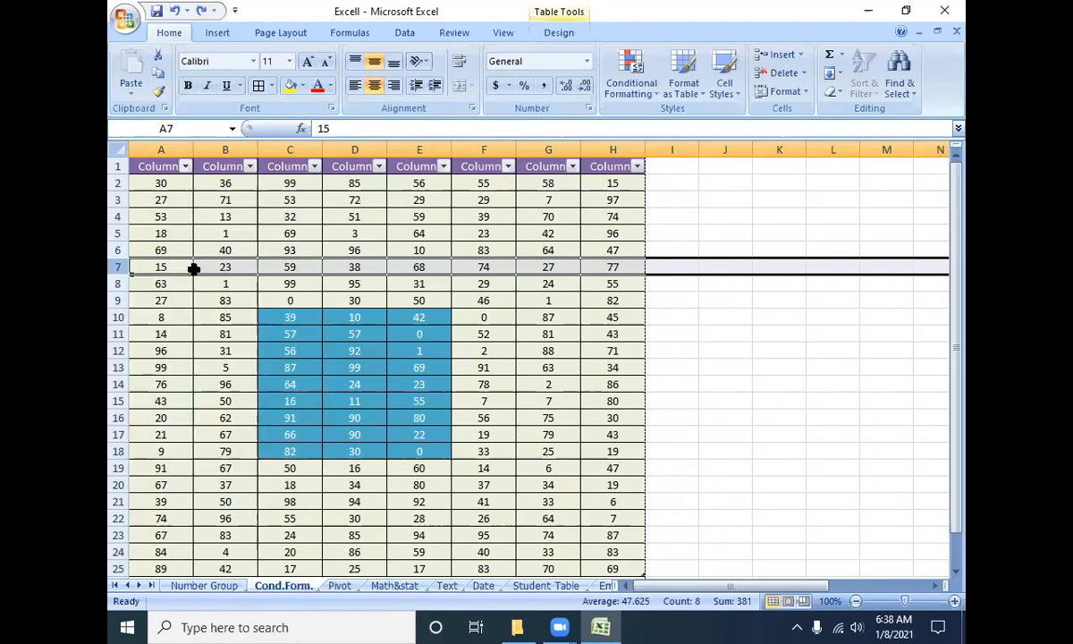
key("ctrl+shift+plus")
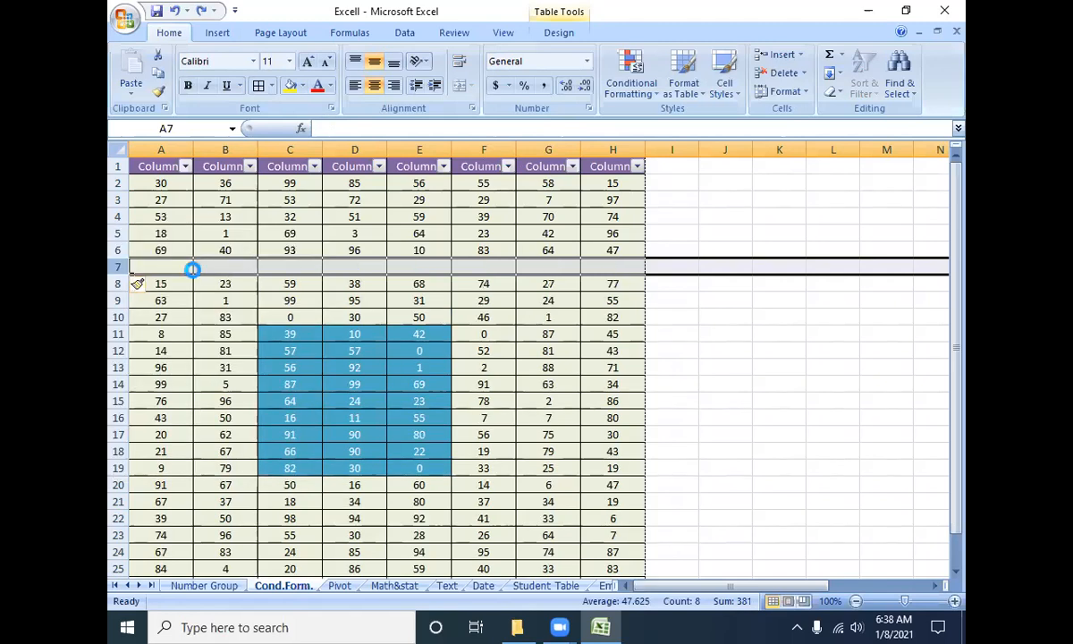
key("ctrl+shift+plus")
key("ctrl+shift+plus")
key("ctrl+shift+plus")
key("ctrl+shift+plus")
key("ctrl+shift+plus")
key("ctrl+shift+plus")
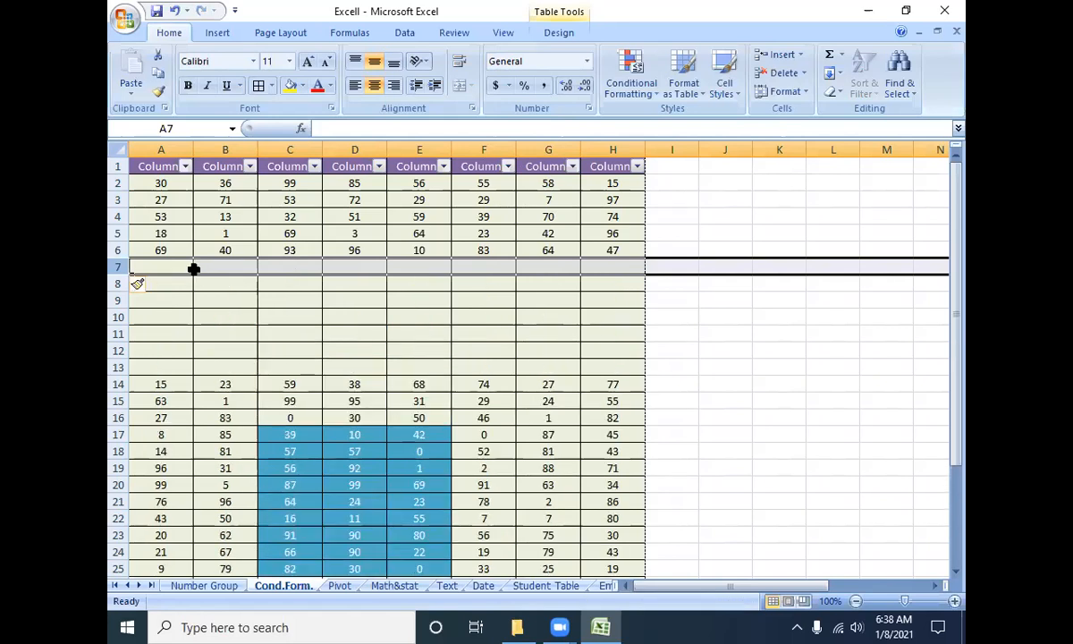
key("ctrl+shift+plus")
- Delete the eight blank rows starting at row 7
key("ctrl+minus")
key("ctrl+minus")
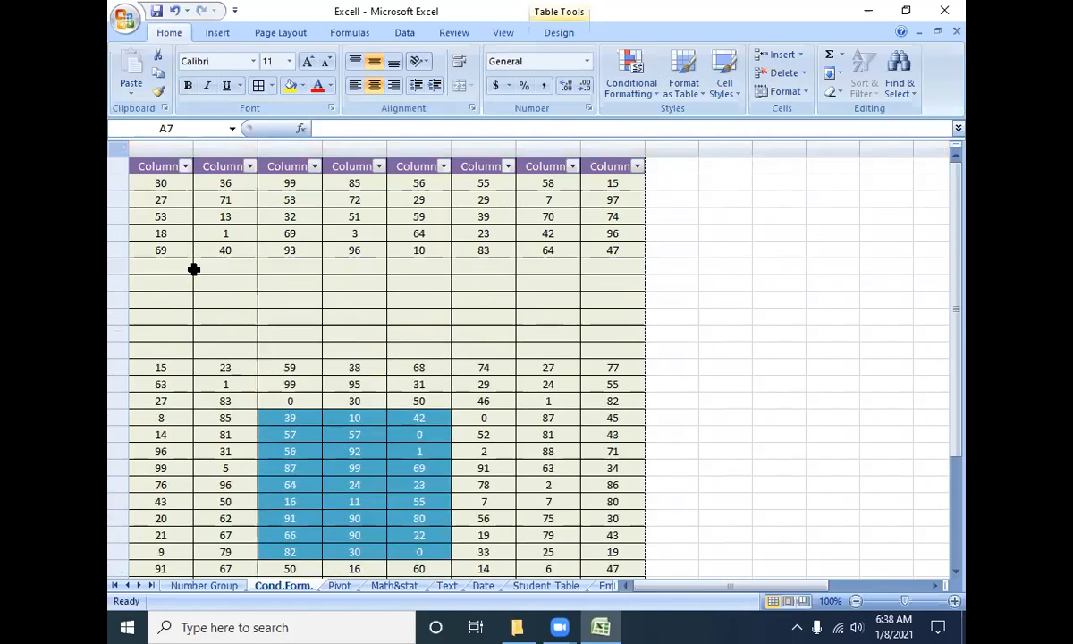
key("ctrl+minus")
key("ctrl+minus")
key("ctrl+minus")
key("ctrl+minus")
key("ctrl+minus")
key("ctrl+minus")
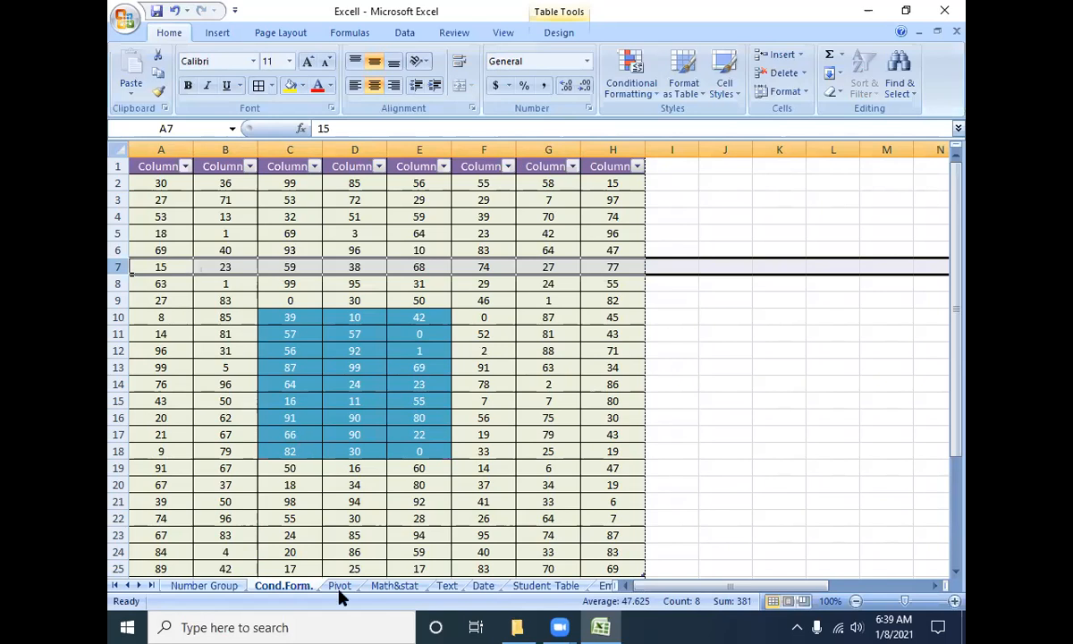
- Add three blank worksheets to the workbook after Sheet2
left_click(152, 586)
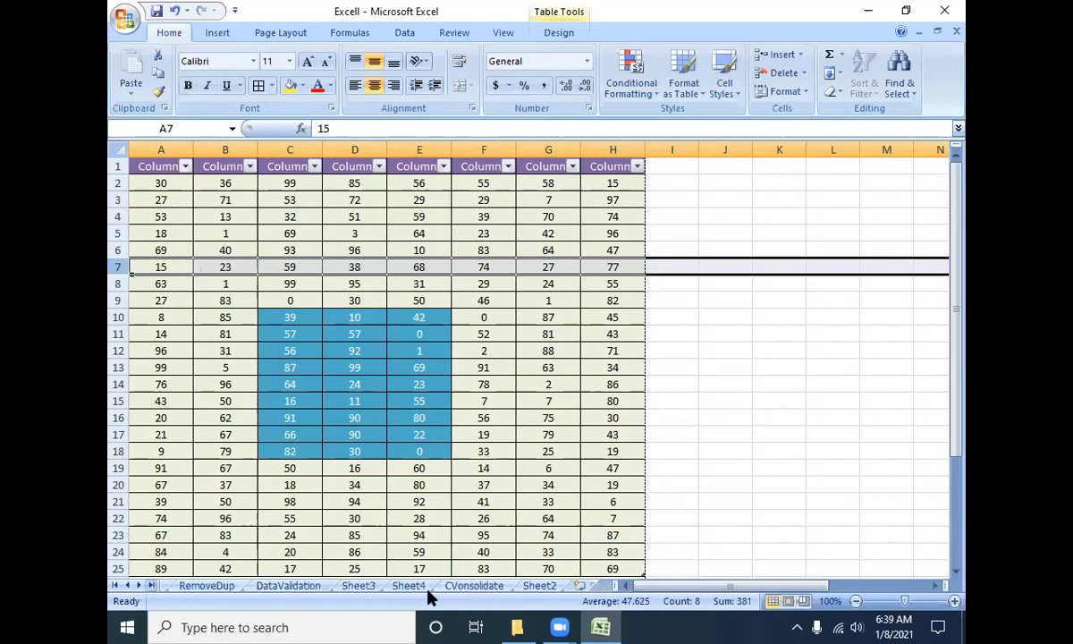
left_click(578, 586)
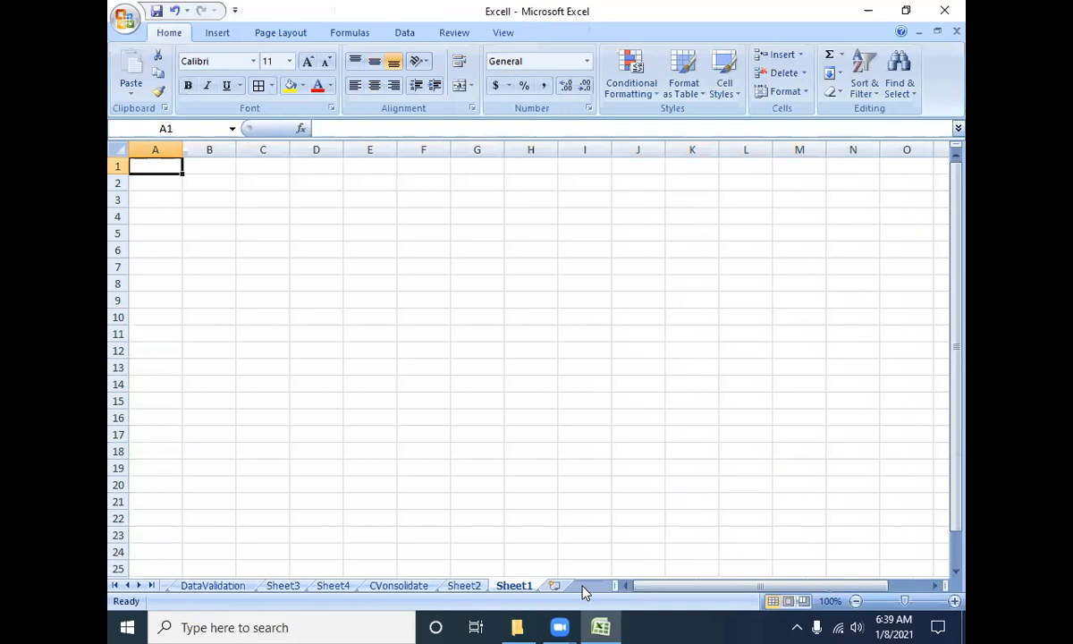
key("shift+F11")
left_click(800, 55)
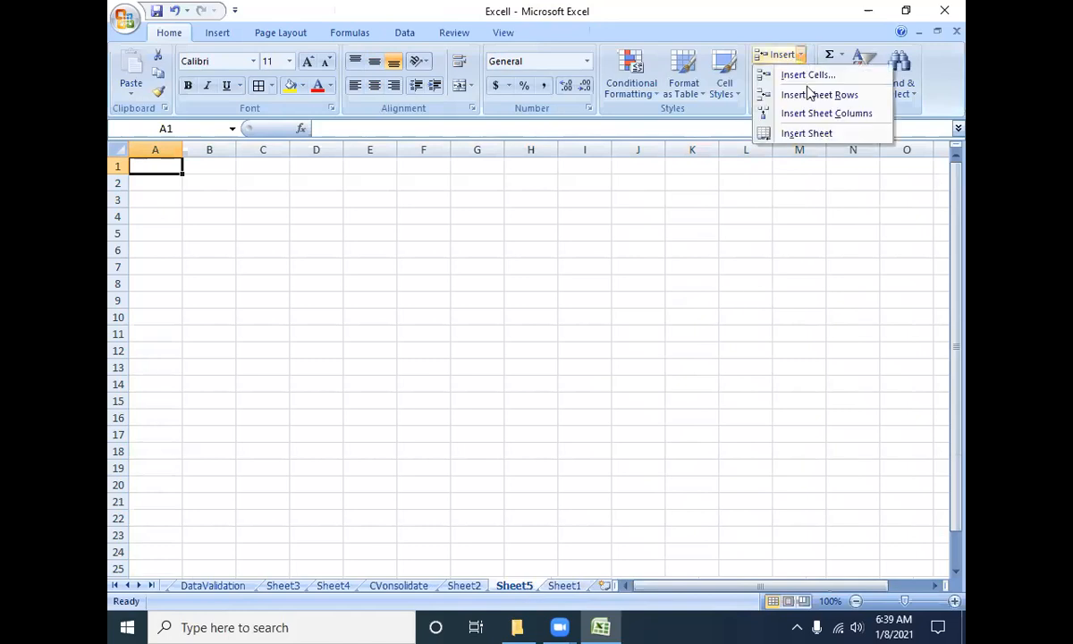
left_click(803, 134)
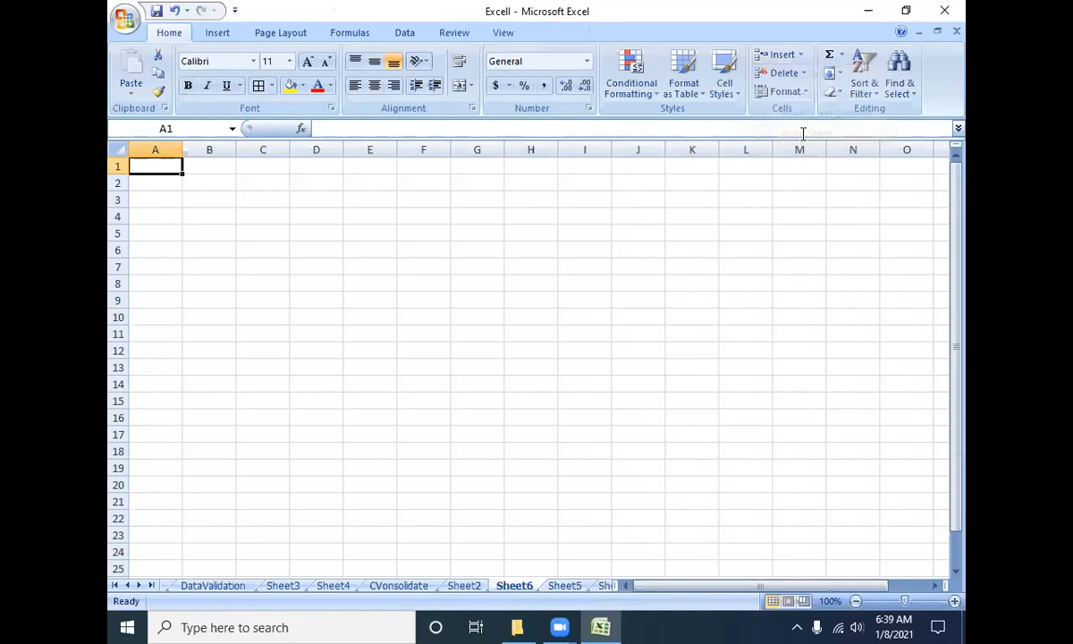
- Delete the three newly added blank worksheets
right_click(515, 590)
left_click(563, 425)
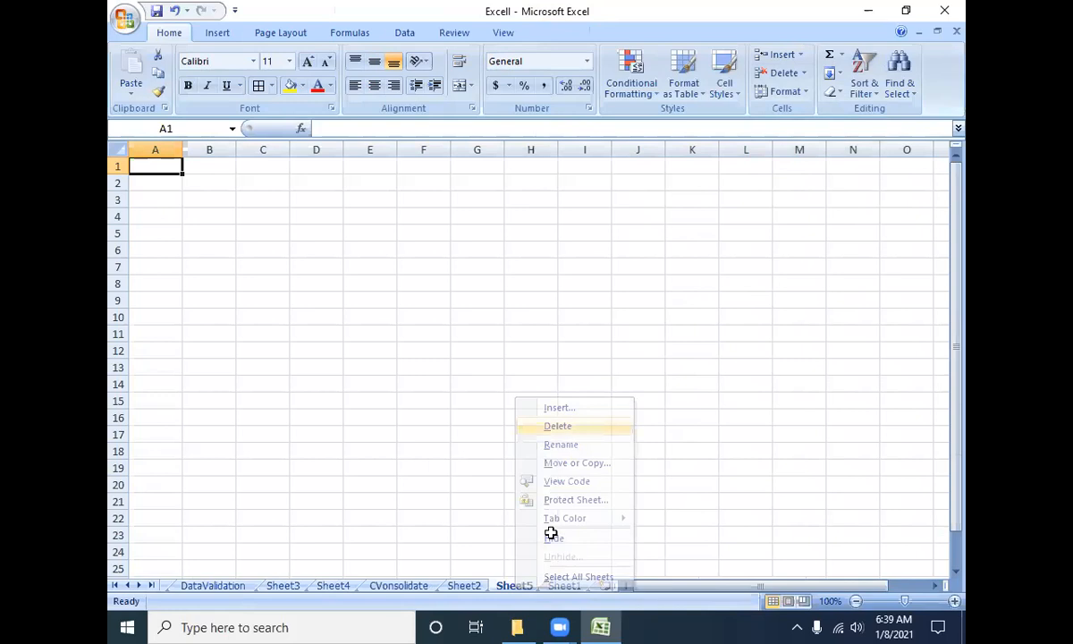
right_click(531, 587)
left_click(573, 425)
right_click(524, 586)
left_click(563, 424)
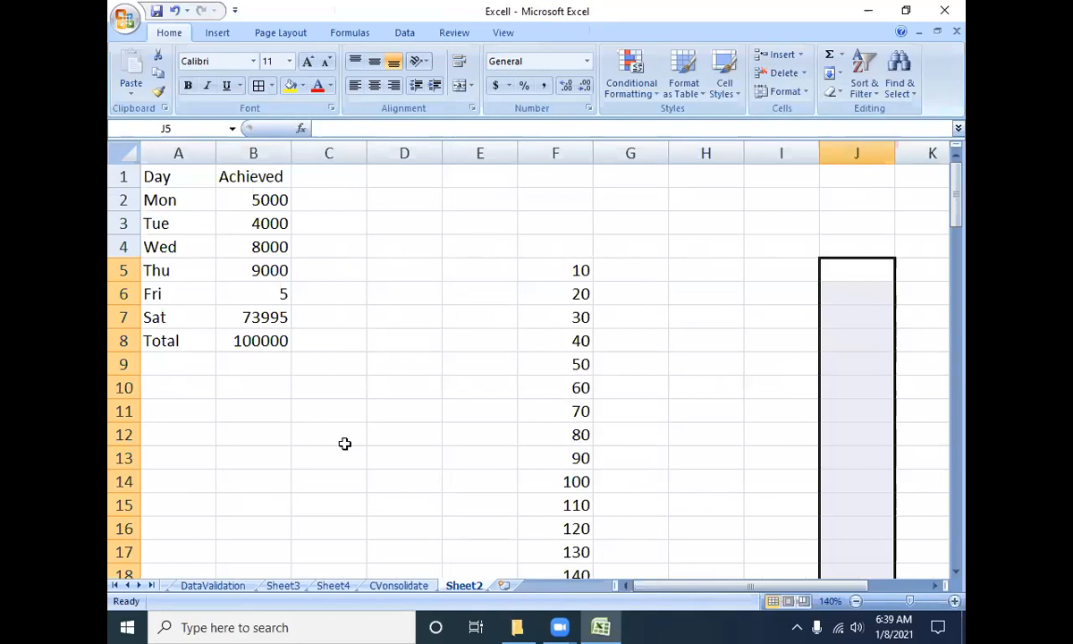
- Return to cell A1 on Sheet2 and look through the sheets from CVonsolidate back to DataValidation, ending on Sort&Filter
key("ctrl+Home")
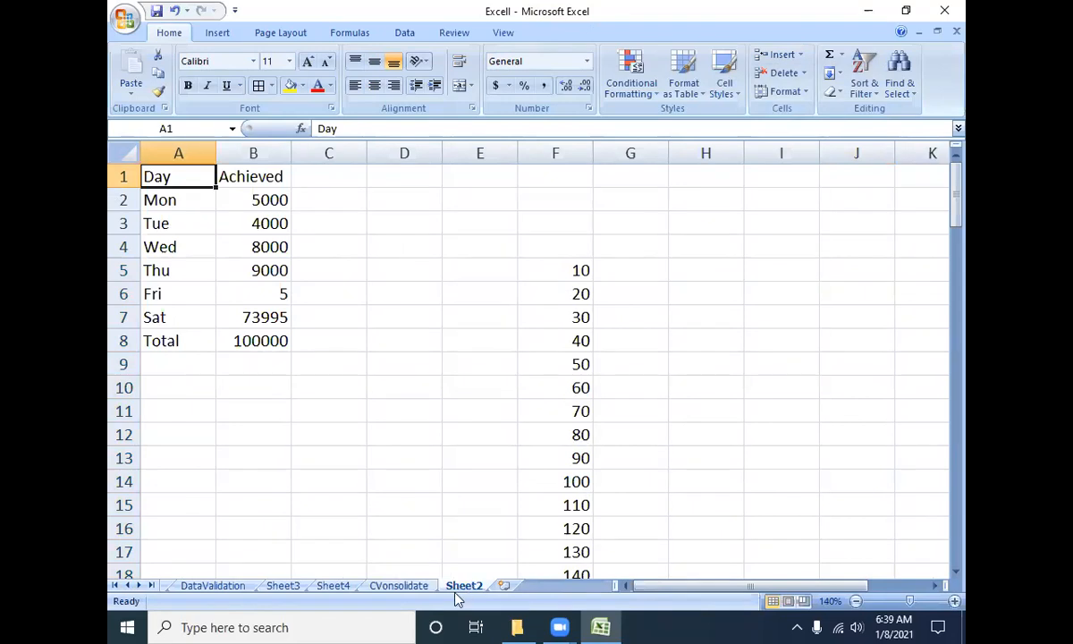
left_click(384, 589)
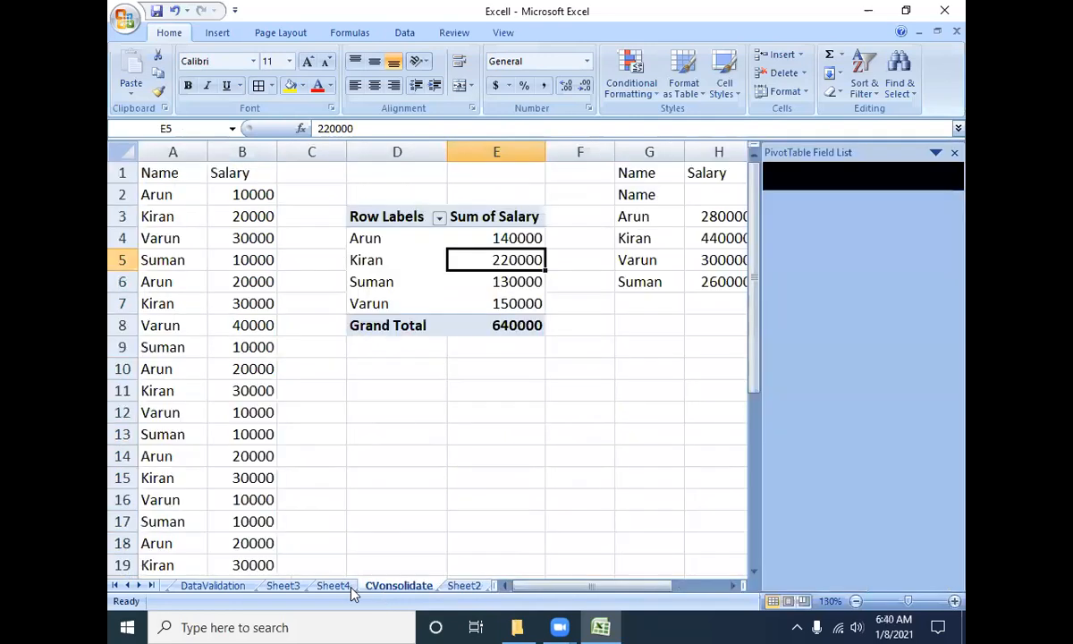
left_click(324, 586)
left_click(285, 586)
left_click(209, 586)
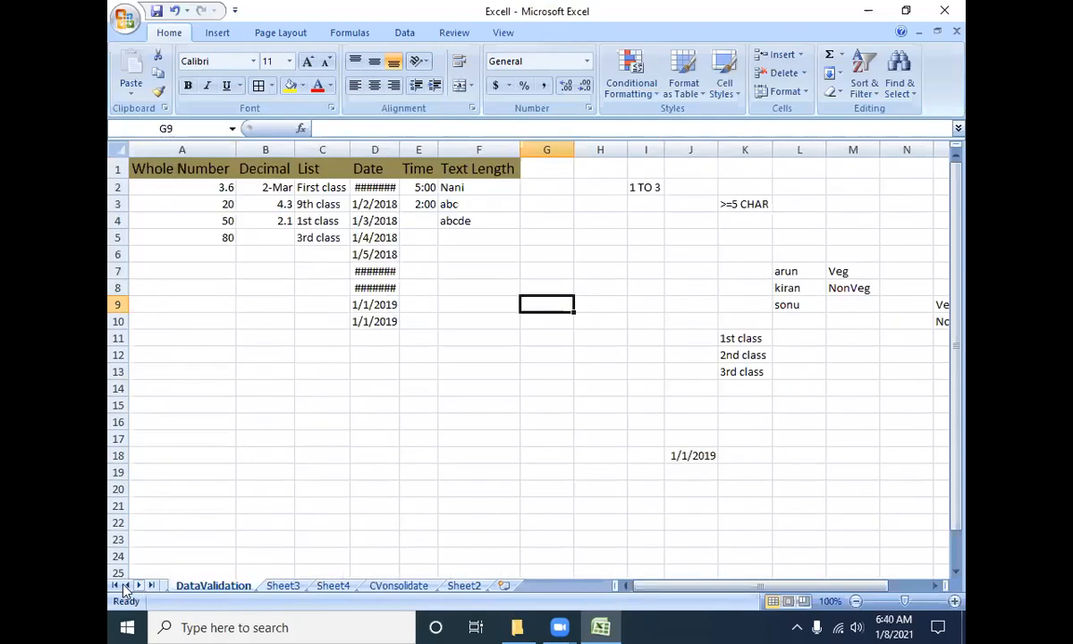
left_click(115, 585)
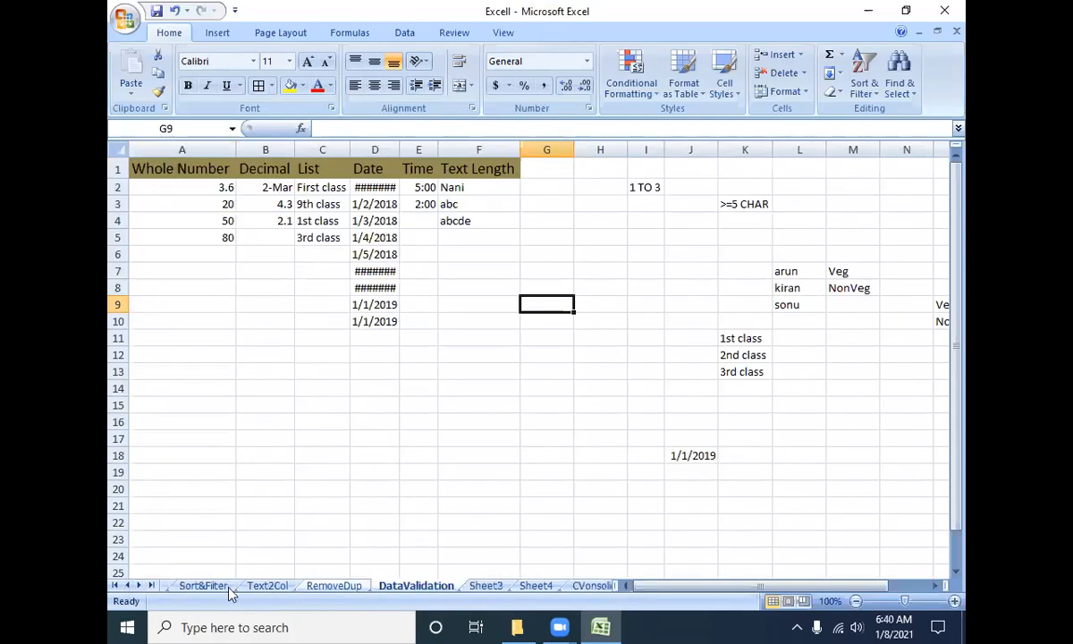
left_click(188, 587)
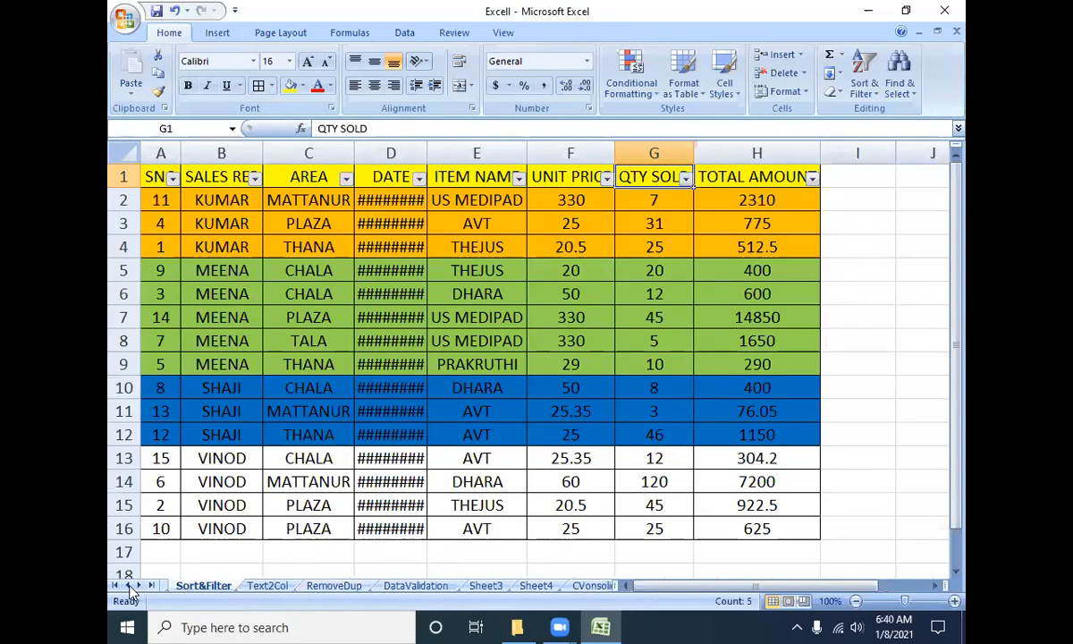
- Go back through the sheets to VLOOKUP, and page forward through the following sheets to Sheet3
key("ctrl+Page_Up")
key("ctrl+Page_Up")
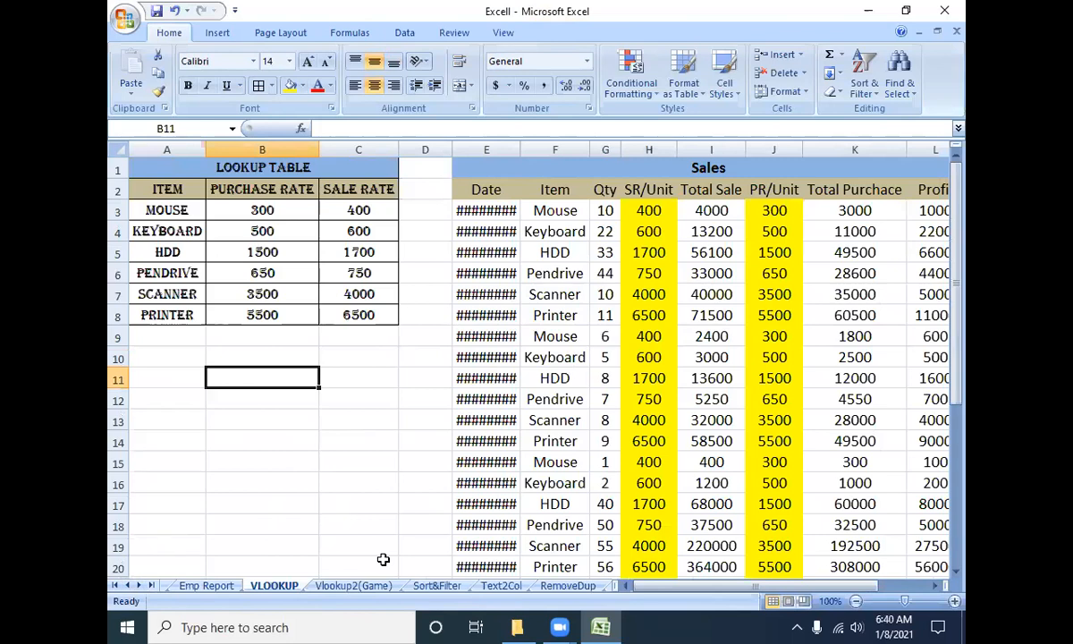
key("ctrl+Page_Down")
key("ctrl+Page_Down")
key("ctrl+Page_Down")
key("ctrl+Page_Down")
key("ctrl+Page_Down")
key("ctrl+Page_Down")
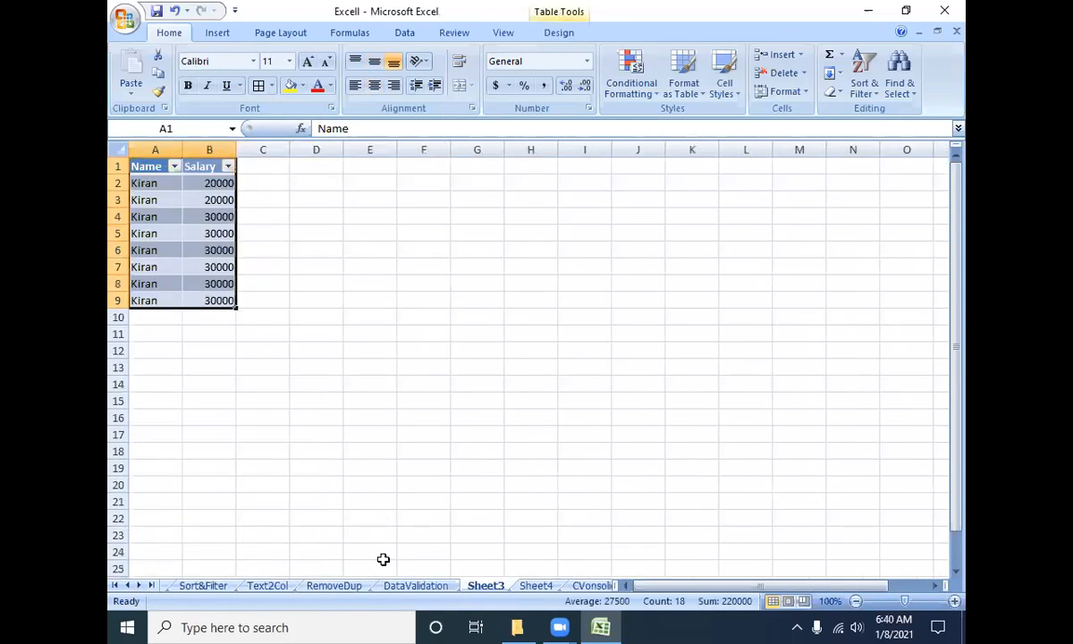
- Page forward from Sheet3 to the CVonsolidate sheet, and go back through the sheets to Number Group
key("ctrl+Page_Down")
key("ctrl+Page_Down")
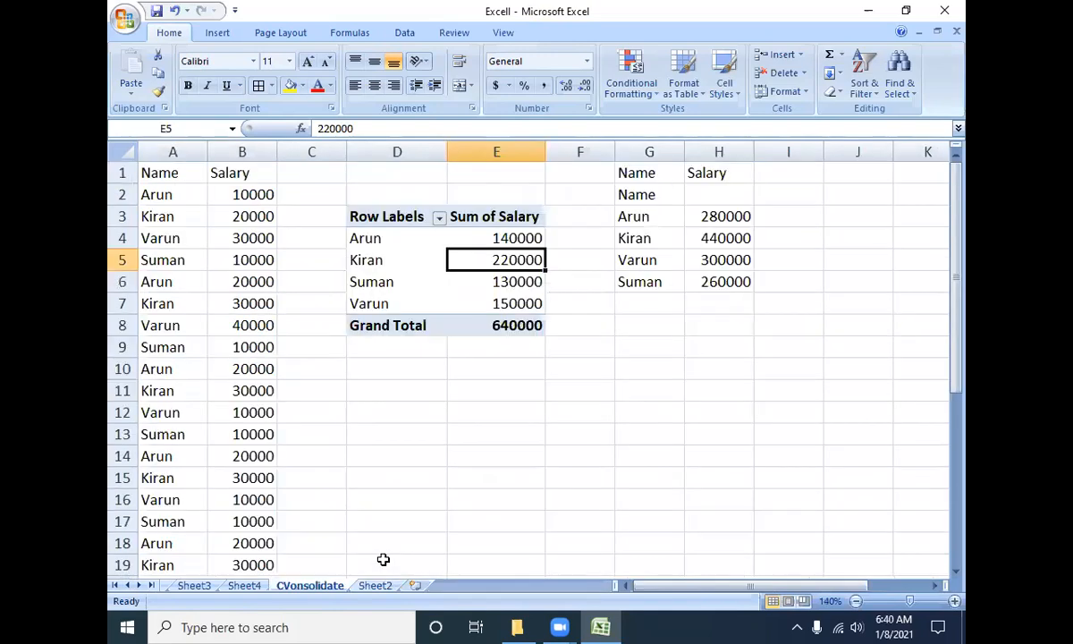
key("ctrl+Page_Up")
key("ctrl+Page_Up")
key("ctrl+Page_Up")
key("ctrl+Page_Up")
key("ctrl+Page_Up")
key("ctrl+Page_Up")
key("ctrl+Page_Up")
key("ctrl+Page_Up")
key("ctrl+Page_Up")
key("ctrl+Page_Up")
key("ctrl+Page_Up")
key("ctrl+Page_Up")
key("ctrl+Page_Up")
key("ctrl+Page_Up")
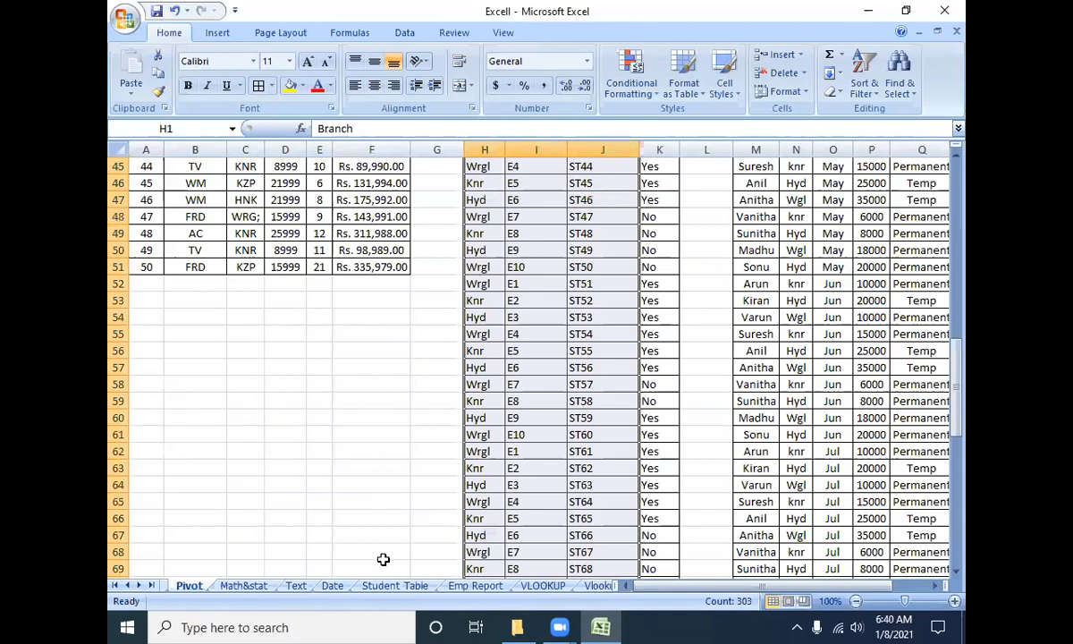
key("ctrl+Page_Up")
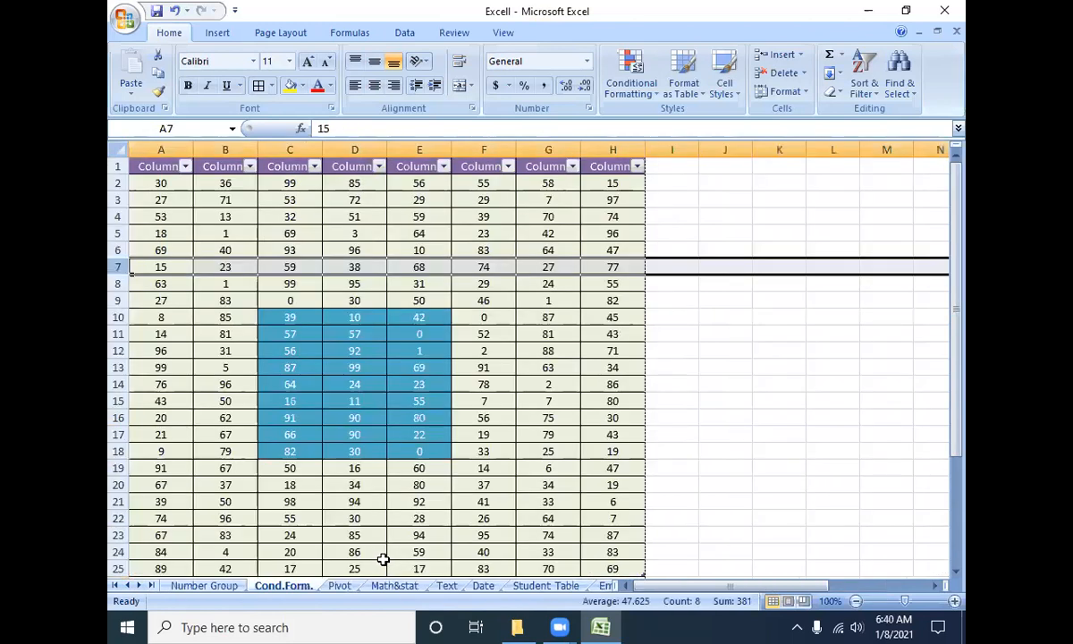
key("ctrl+Page_Up")
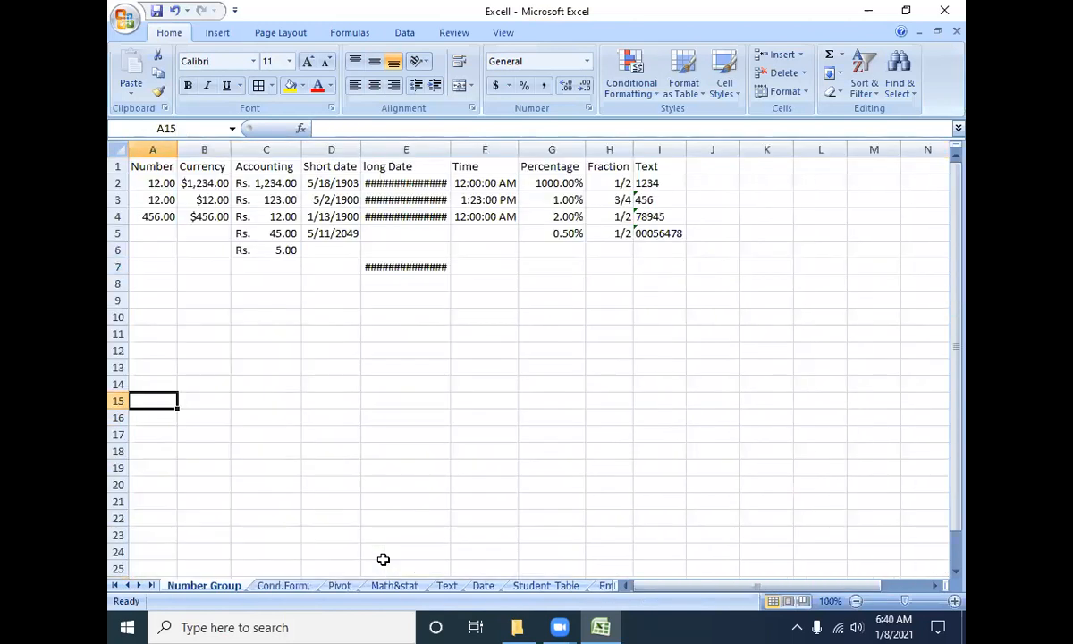
- Look two sheets ahead of Number Group and return to the Number Group sheet
key("ctrl+Page_Down")
key("ctrl+Page_Down")
key("ctrl+Page_Up")
key("ctrl+Page_Up")
- Rename the Number Group sheet to NG
right_click(219, 594)
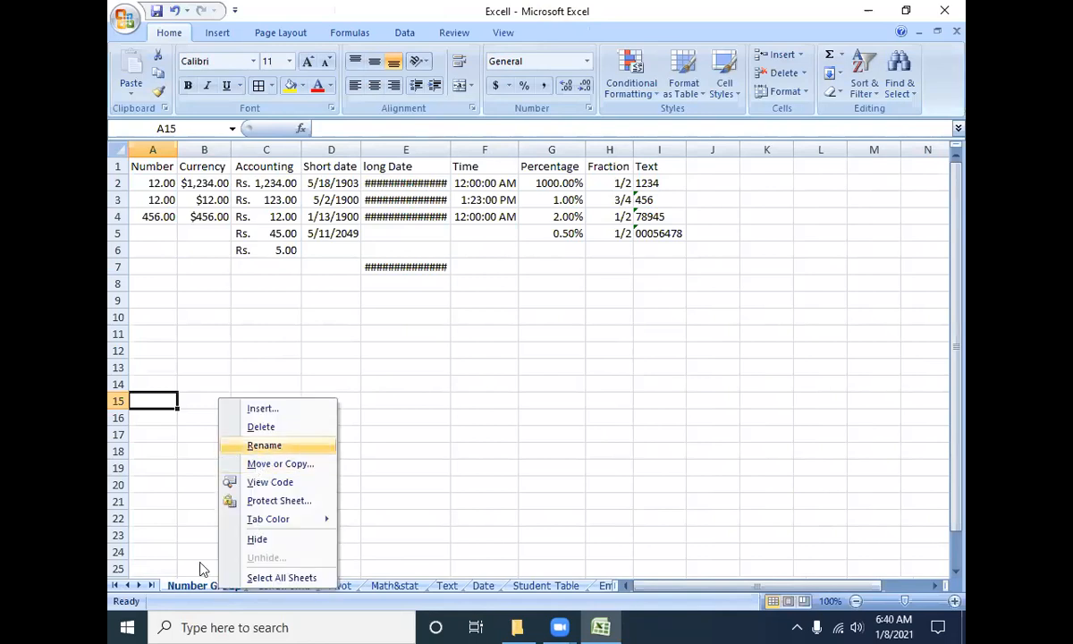
left_click(207, 592)
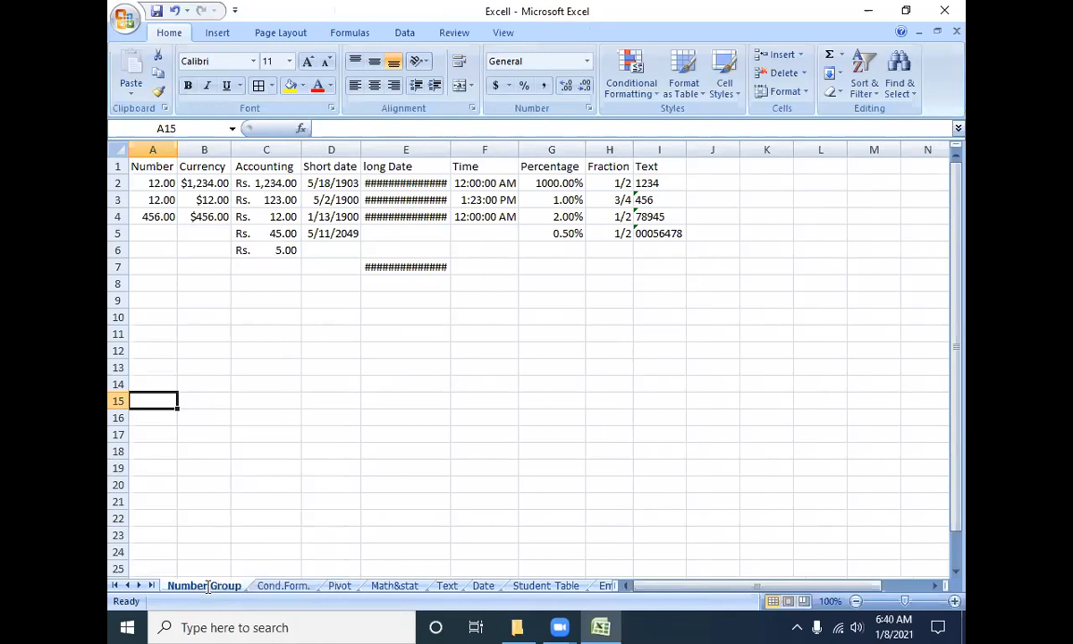
double_click(229, 587)
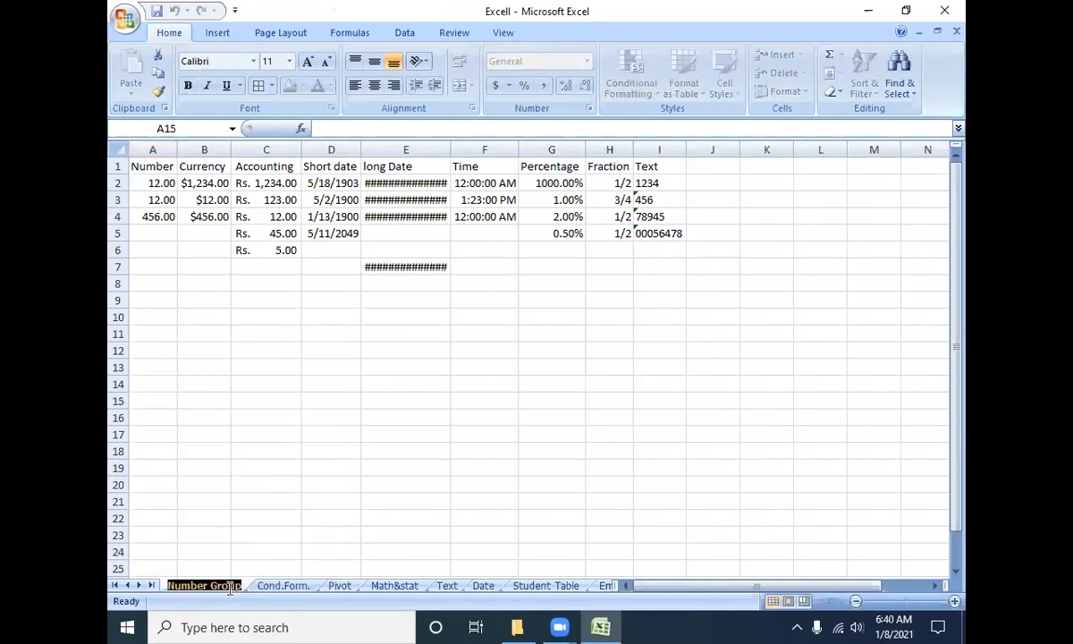
left_click(282, 590)
left_click(216, 589)
double_click(216, 588)
type("NG")
key("Return")
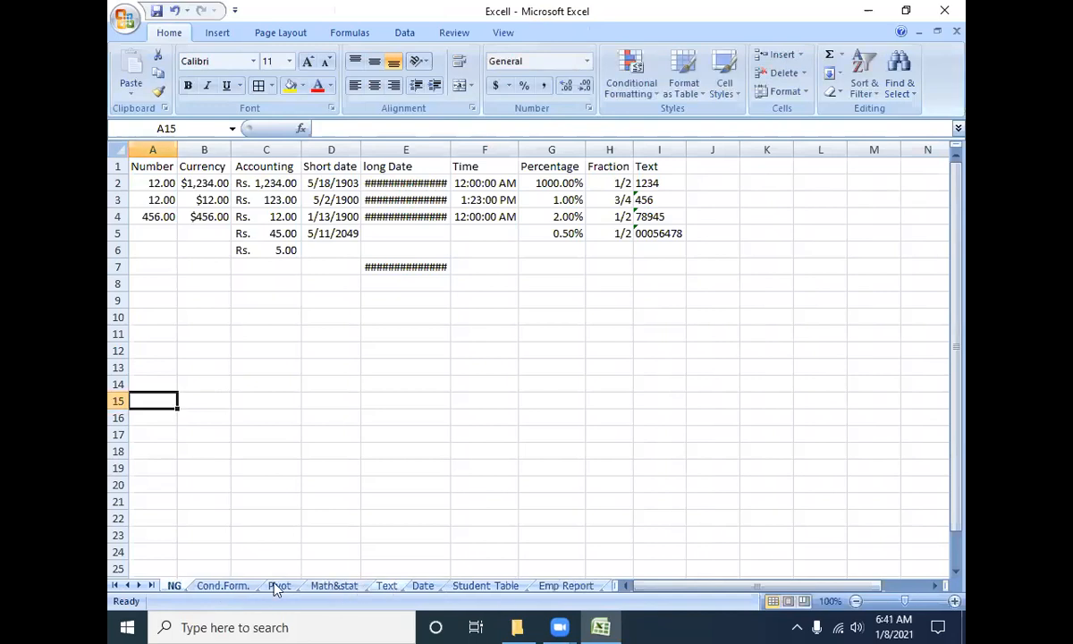
- Rename the NG sheet to NUMBER GROUP
double_click(173, 585)
type("NUMBER")
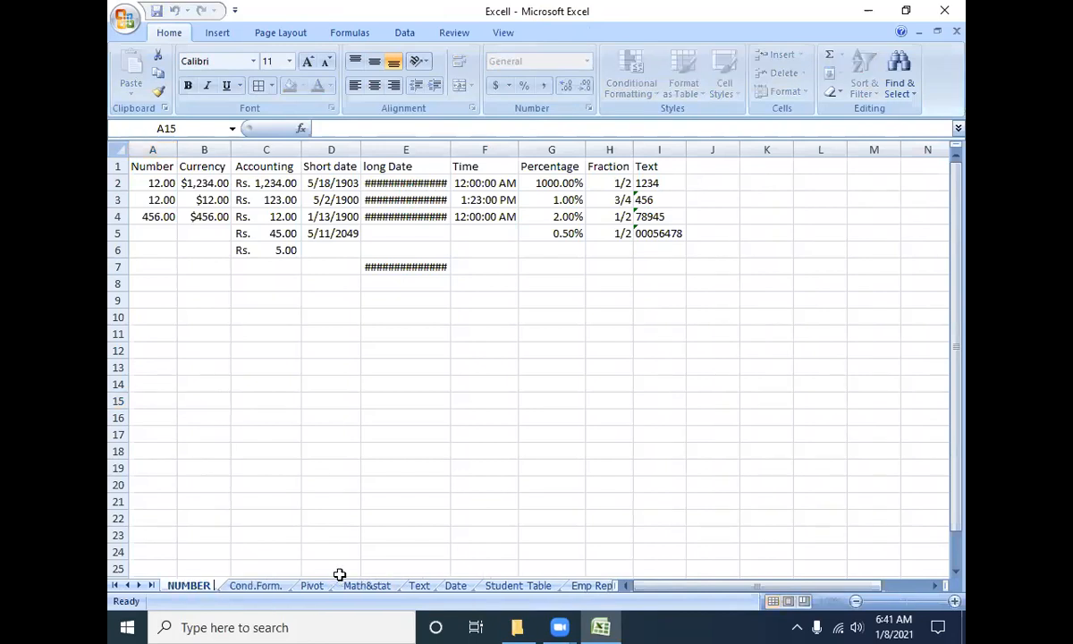
type(" GROUP")
key("Return")
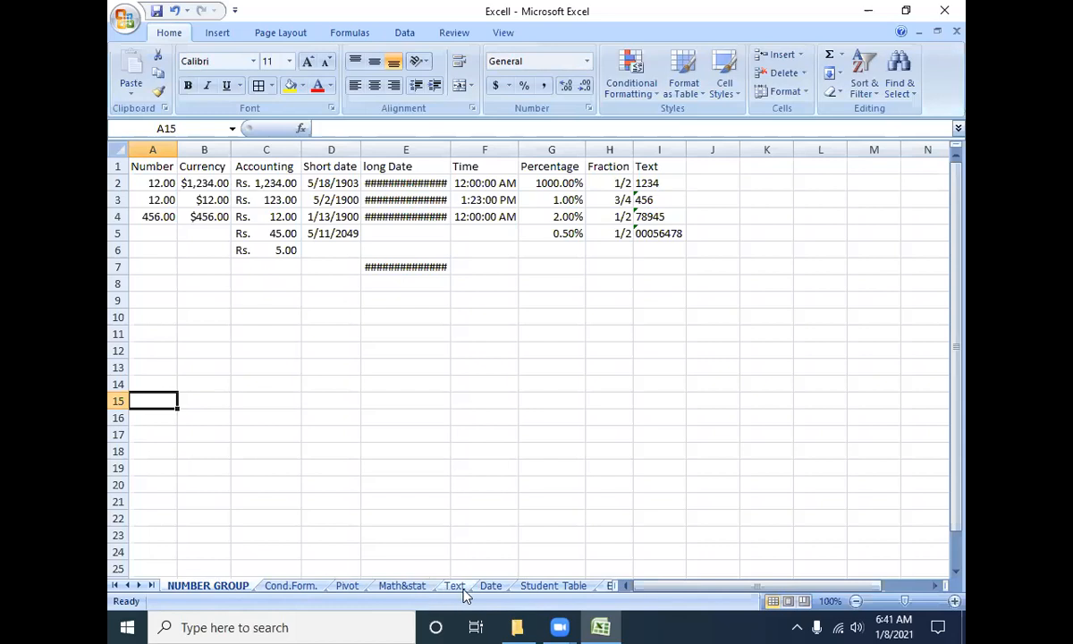
- Move the NUMBER GROUP sheet between Math&stat and Text, and return it to the first position in the workbook
right_click(201, 591)
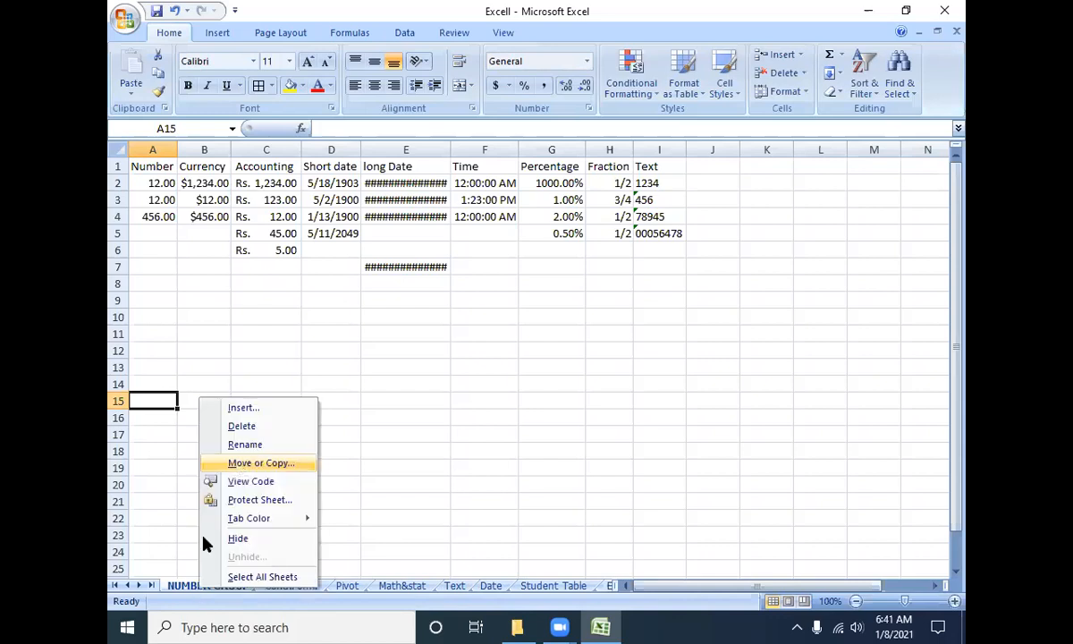
left_click(186, 590)
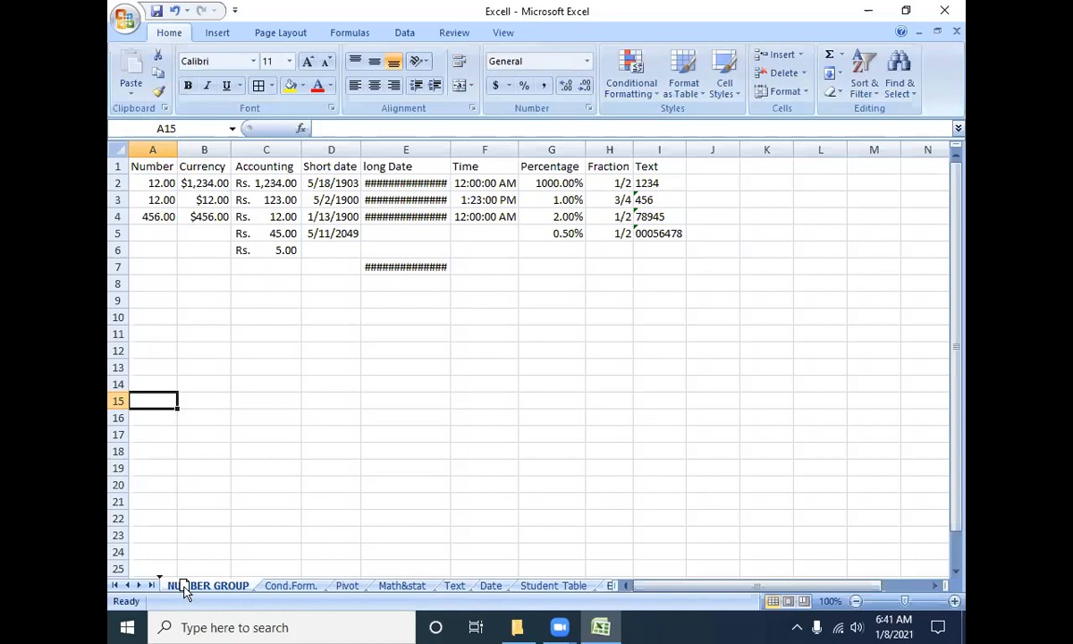
left_click_drag(183, 586, 462, 588)
left_click_drag(462, 590, 461, 590)
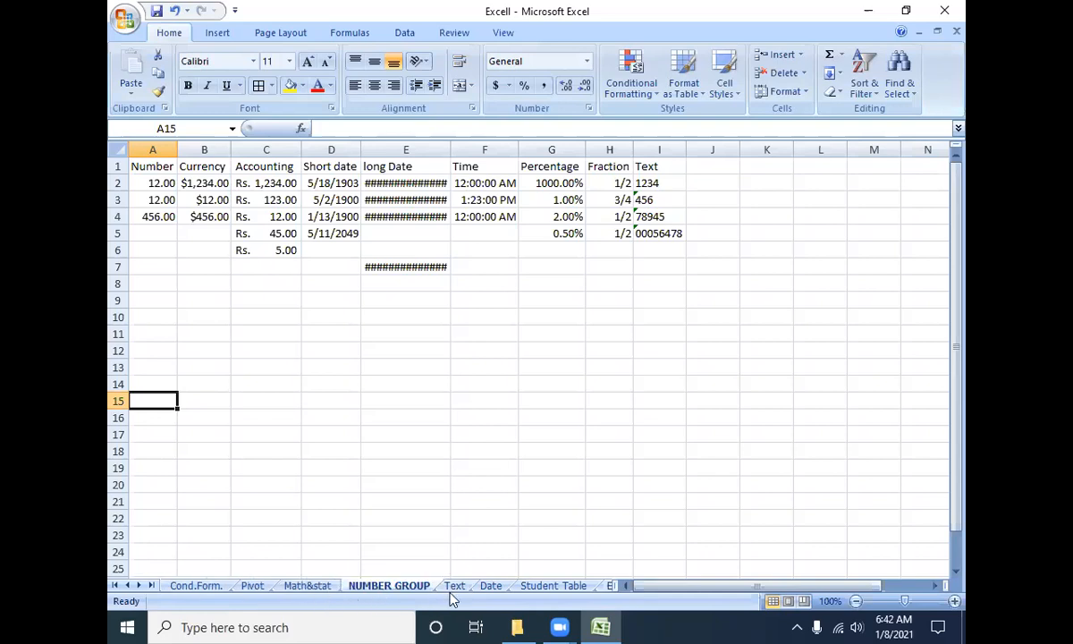
left_click_drag(136, 593, 125, 596)
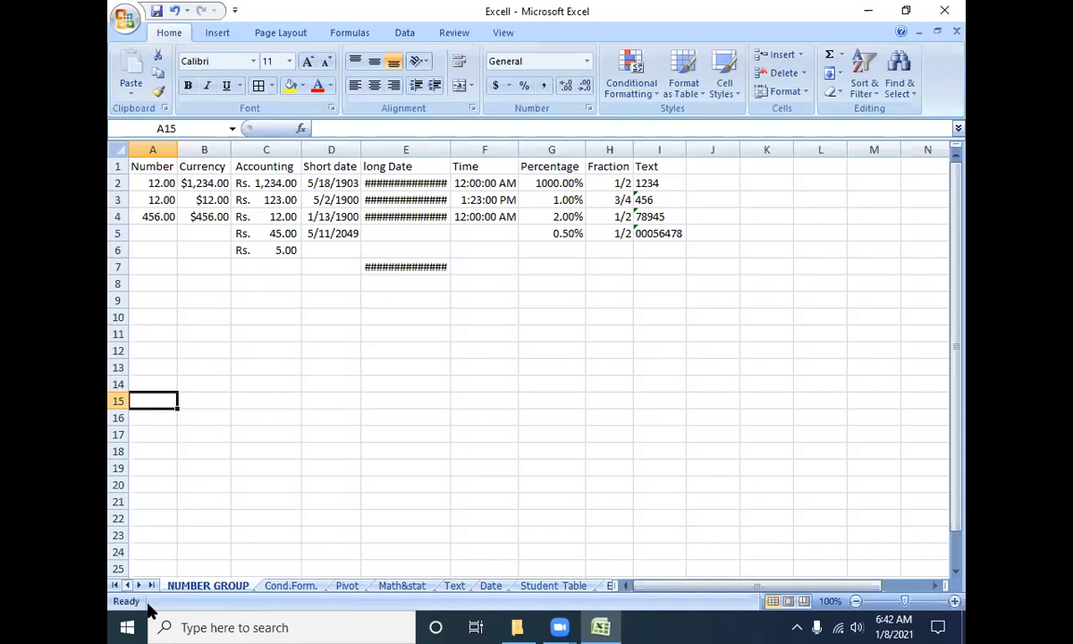
- Create a copy of the NUMBER GROUP sheet in Excell.xlsx, placed before the original sheet
right_click(218, 594)
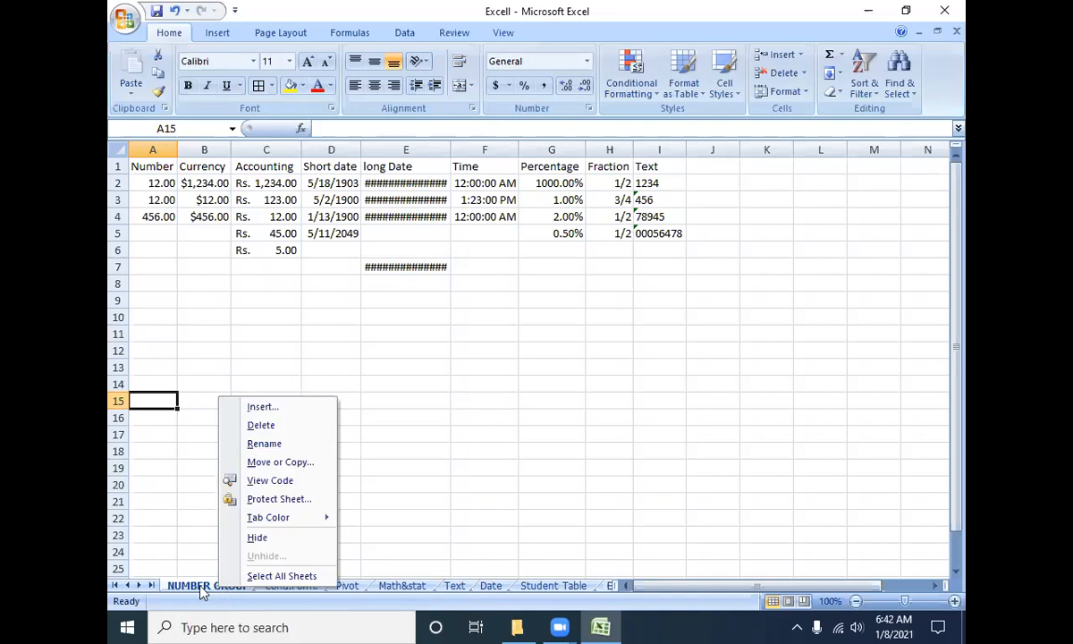
left_click(267, 467)
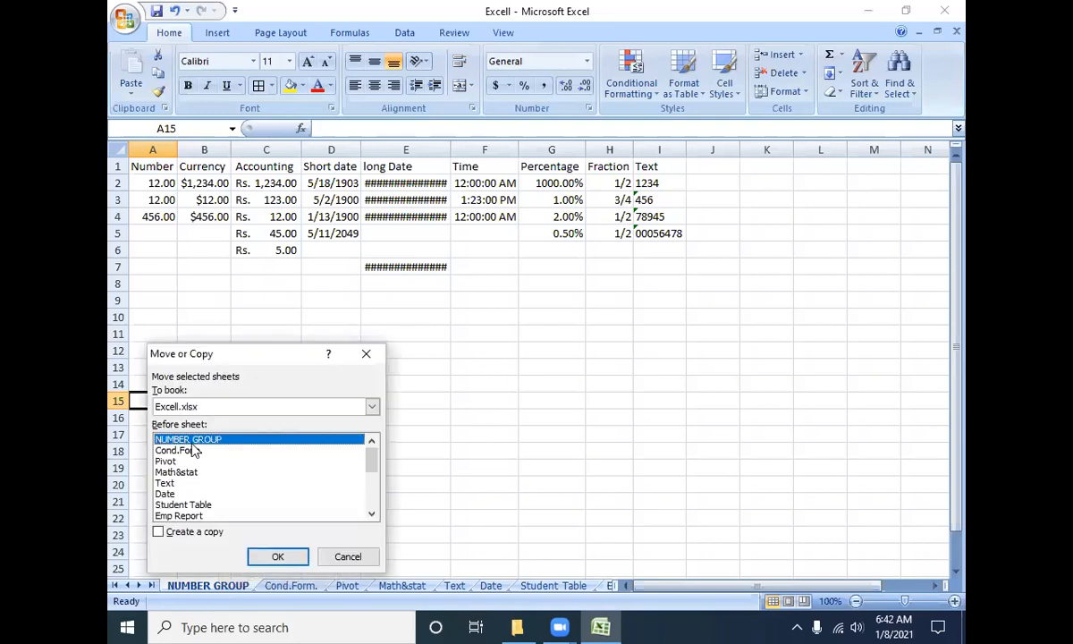
left_click(159, 534)
left_click(281, 558)
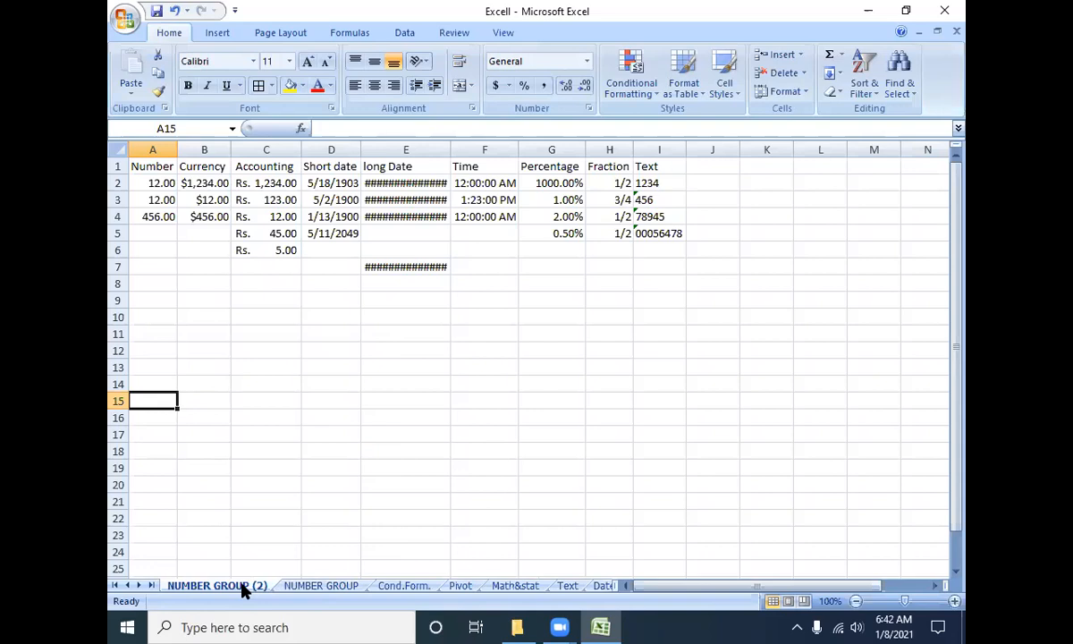
right_click(244, 587)
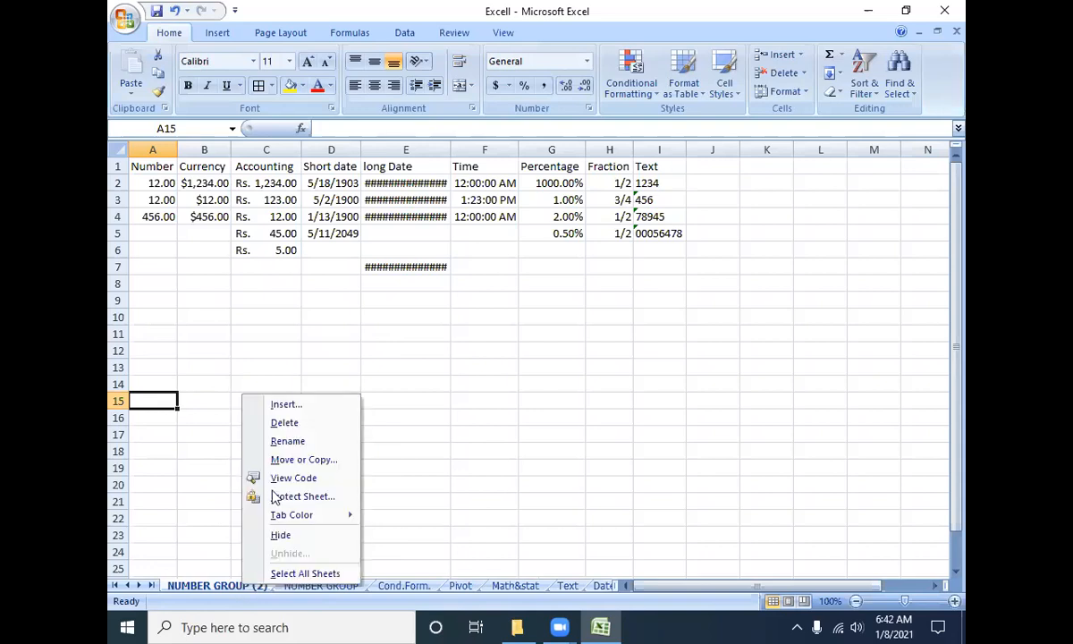
left_click(279, 461)
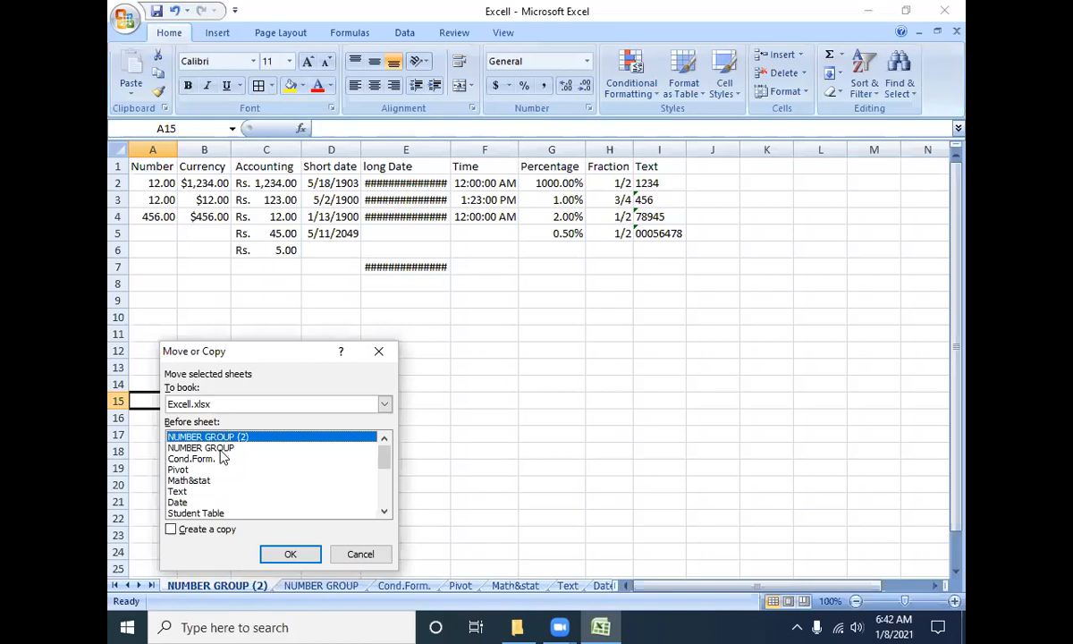
left_click(215, 459)
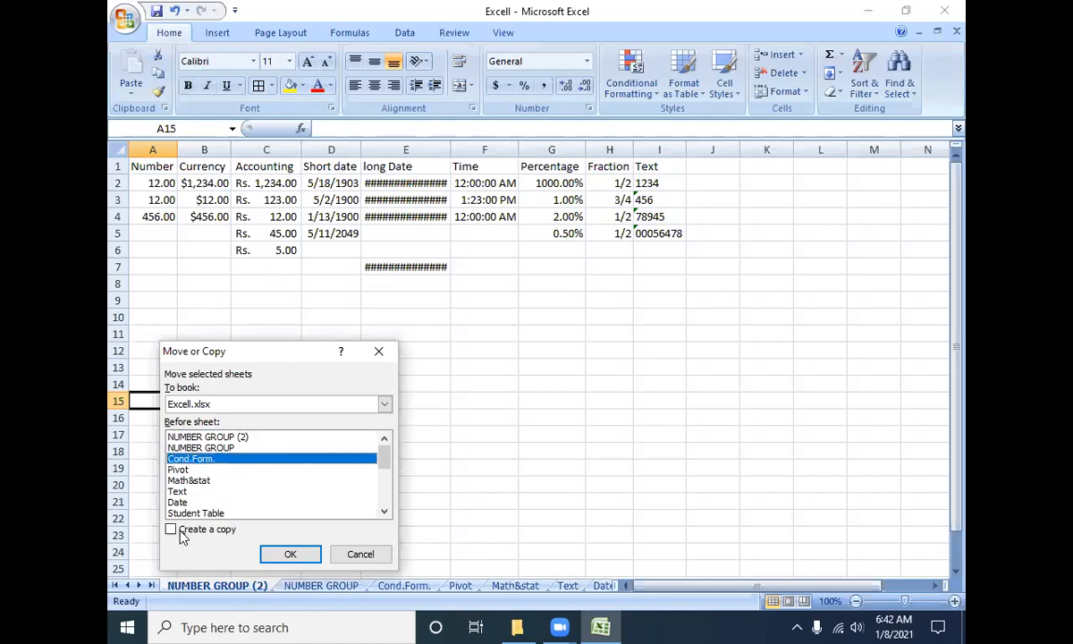
left_click(359, 555)
- Delete the copied NUMBER GROUP (2) sheet from the workbook
right_click(212, 596)
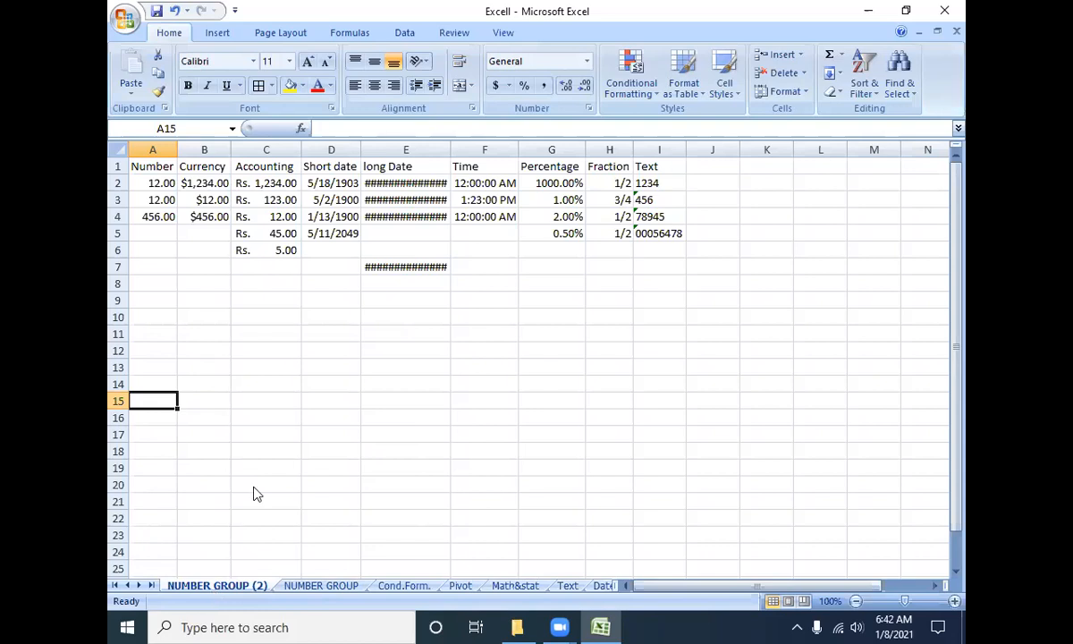
left_click(256, 428)
key("Return")
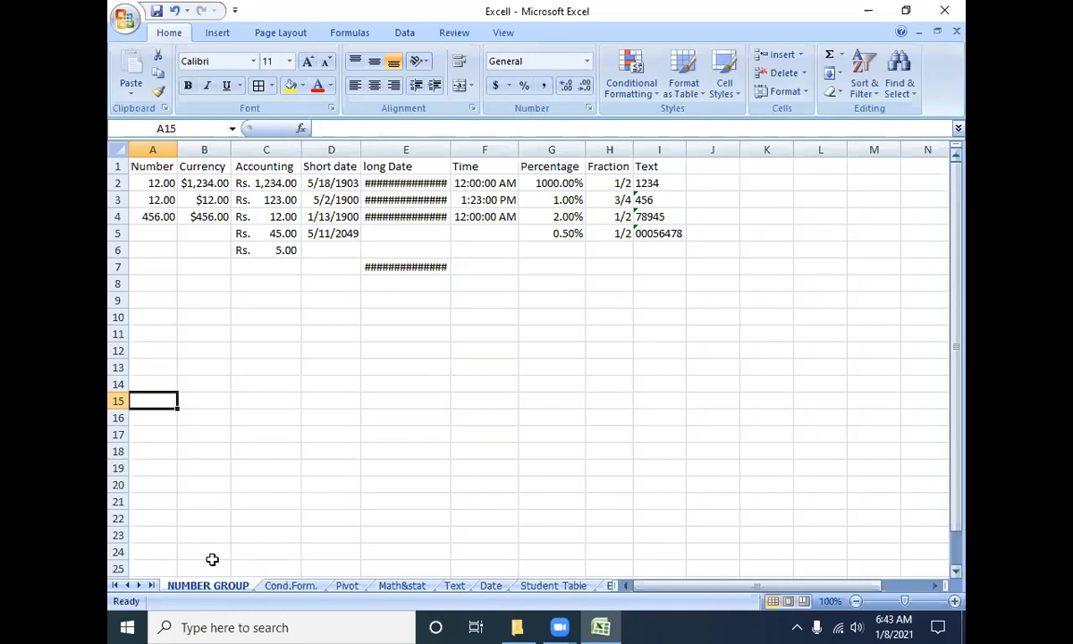
- Set the tab color of the NUMBER GROUP sheet to standard red
right_click(237, 588)
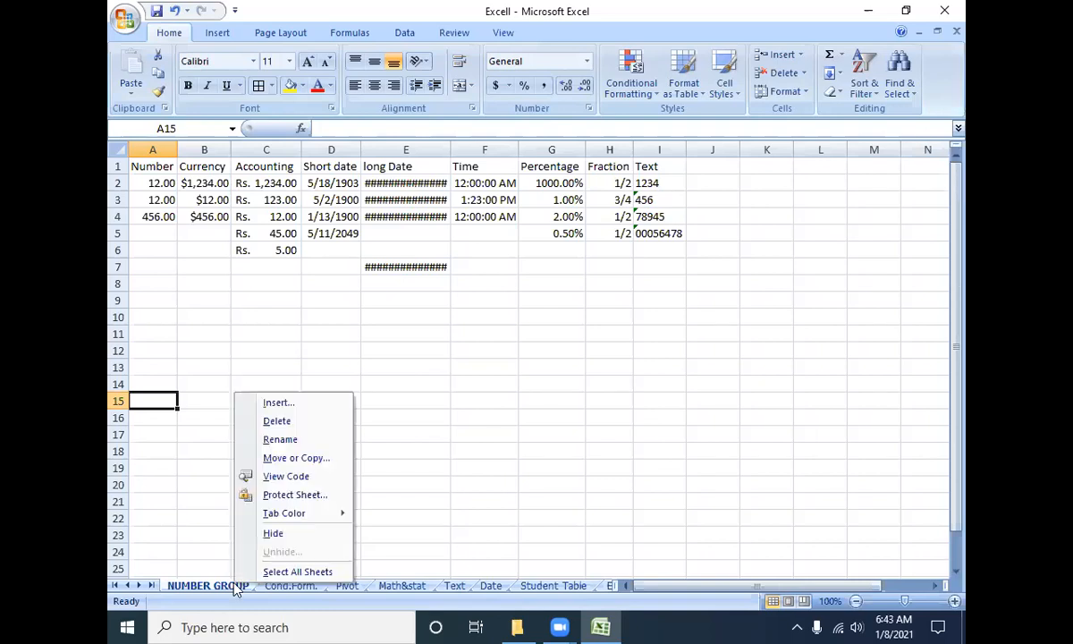
mouse_move(300, 515)
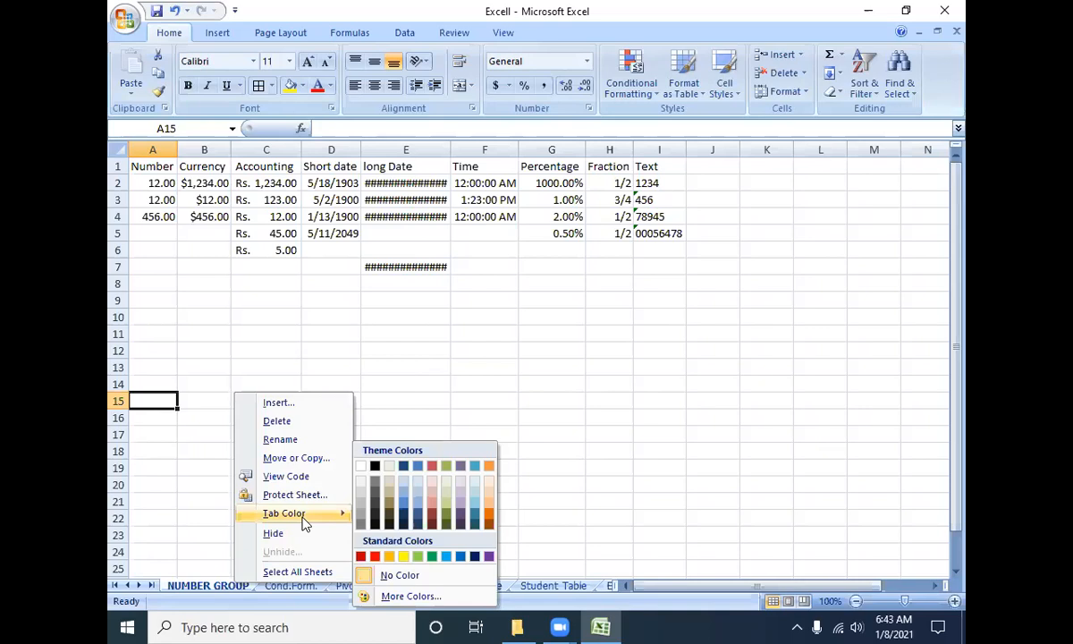
left_click(373, 556)
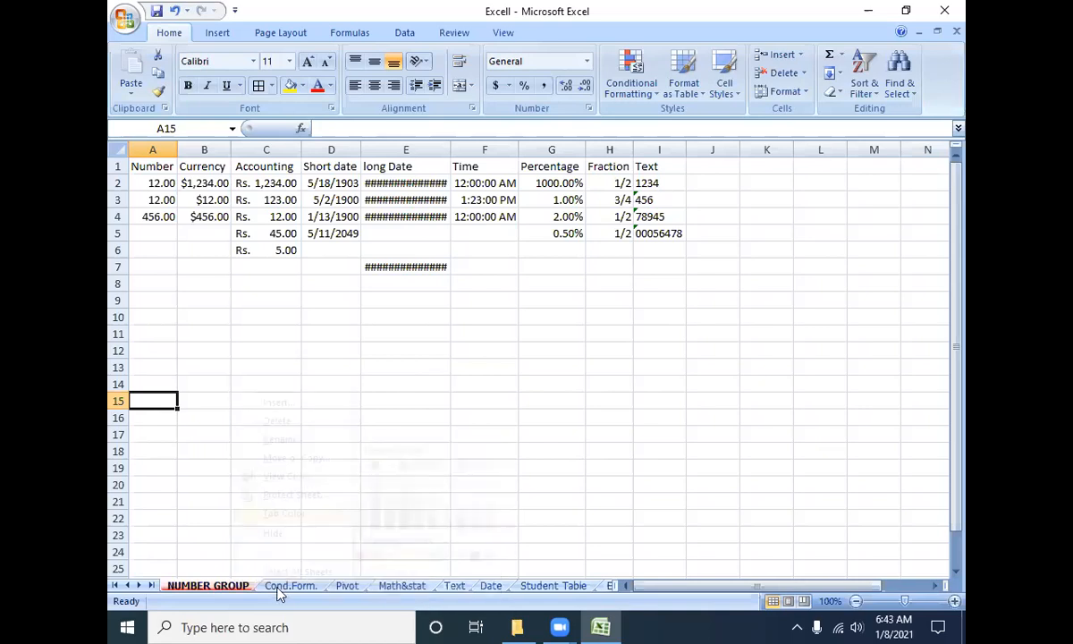
- Set the tab color of the Cond.Form. sheet to standard light blue, and switch to the Pivot sheet
right_click(286, 587)
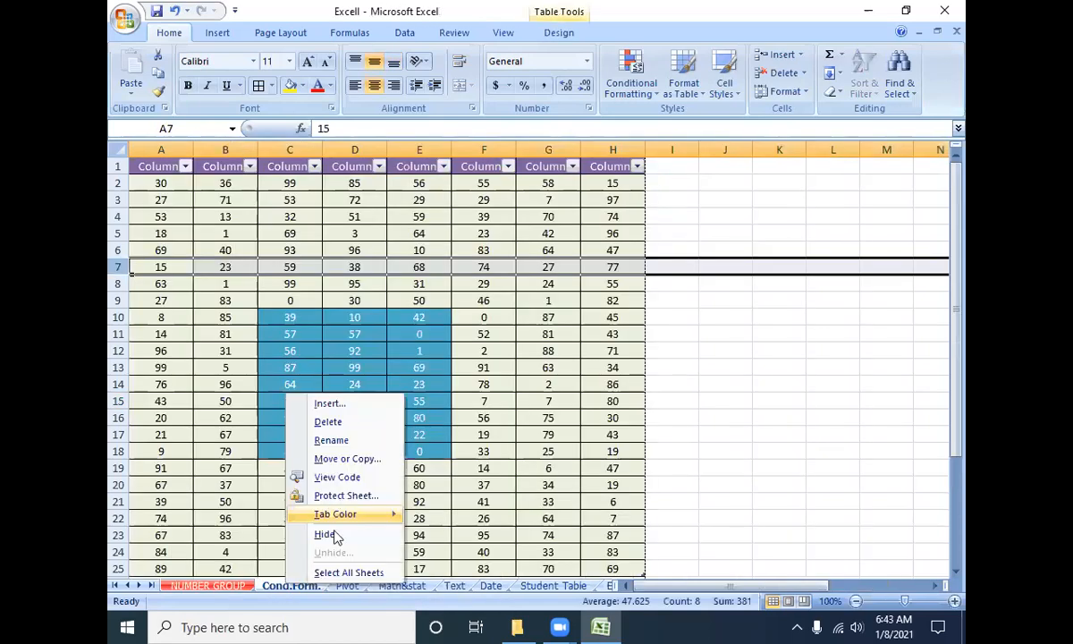
mouse_move(338, 514)
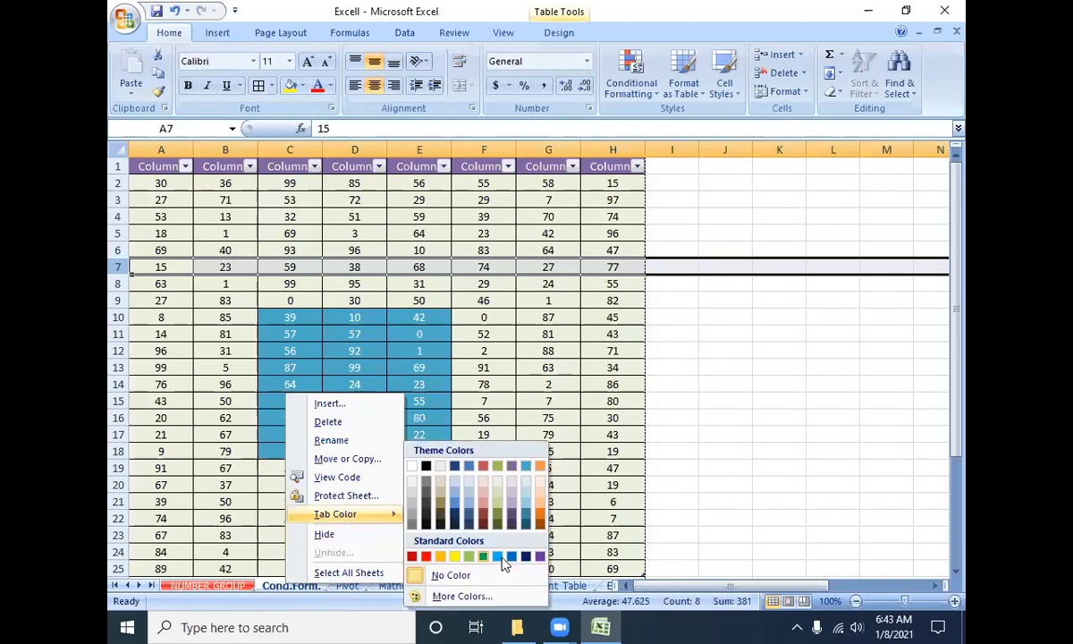
left_click(502, 556)
left_click(350, 586)
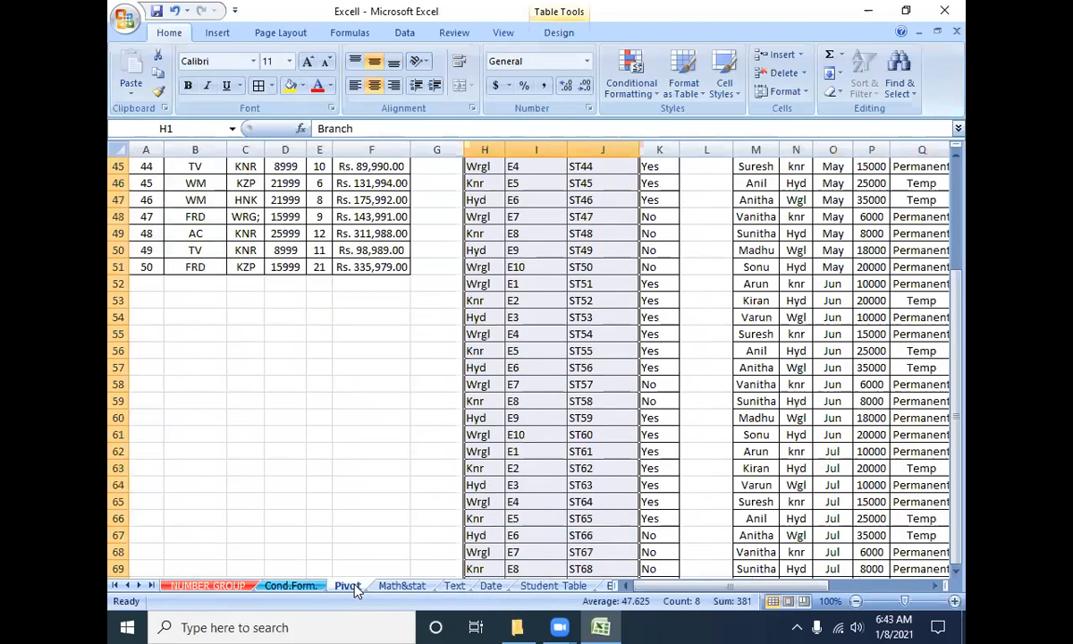
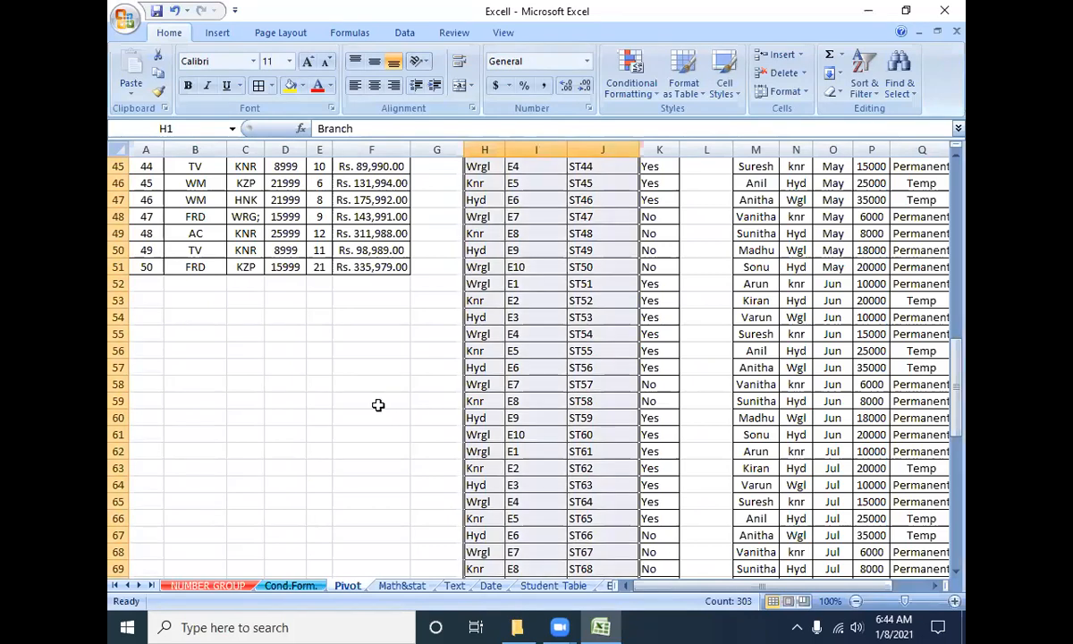
- Create a new blank workbook and enter the heading S.NO in cell A1 of Sheet1
key("ctrl+n")
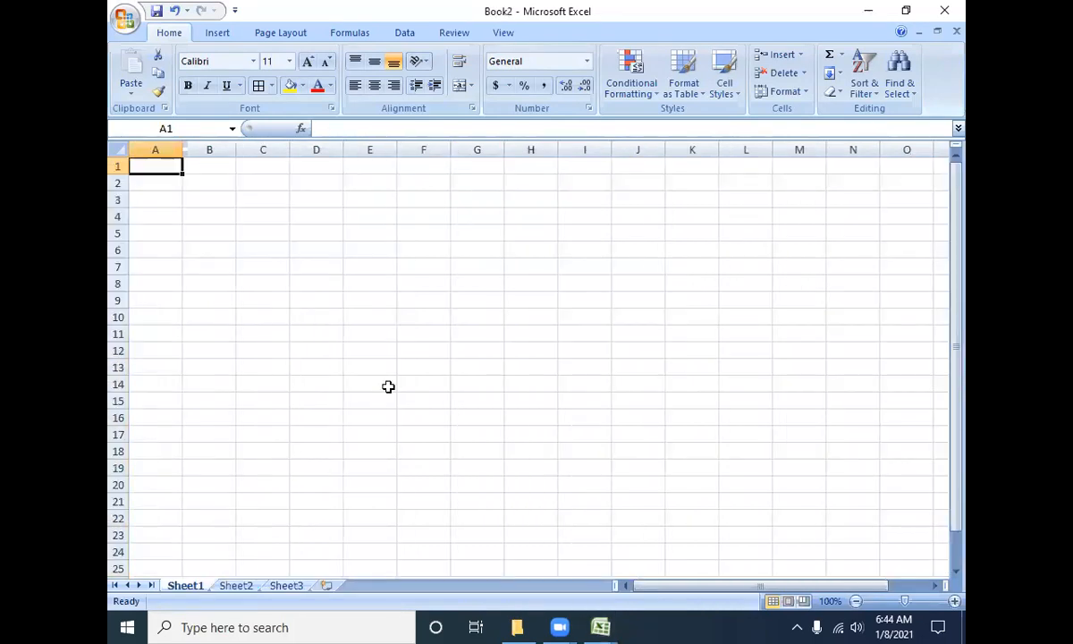
scroll(388, 386, "up", 2)
scroll(388, 386, "up", 4)
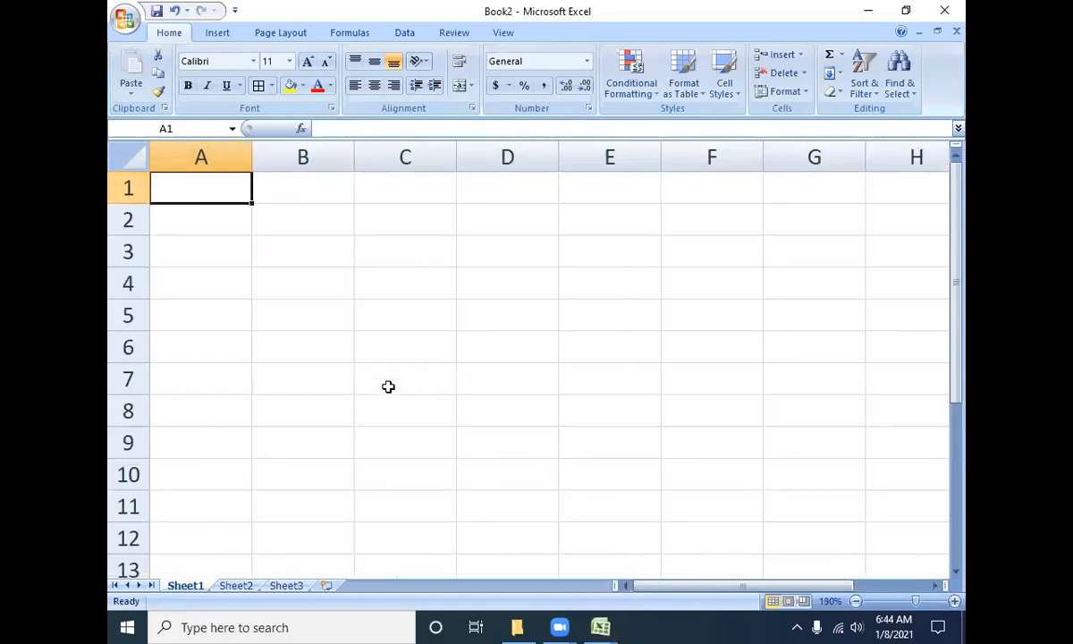
type("S.NO")
key("Return")
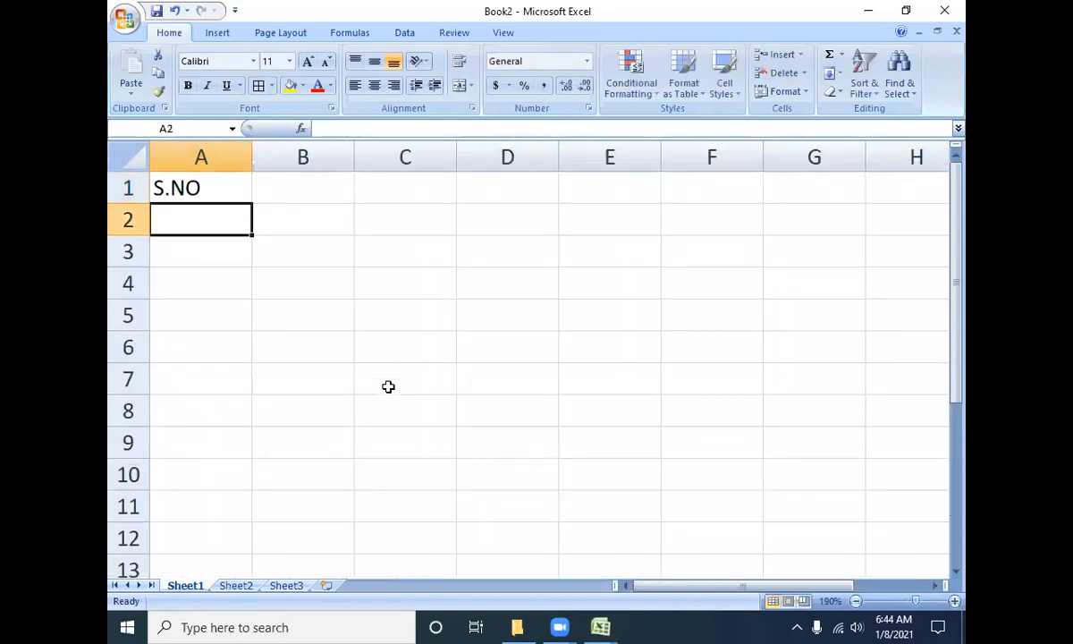
- Enter the numbers 1 through 10 one by one in cells A2 to A11 under the S.NO heading
type("1")
key("Return")
type("2")
key("Return")
type("3")
key("Return")
type("4")
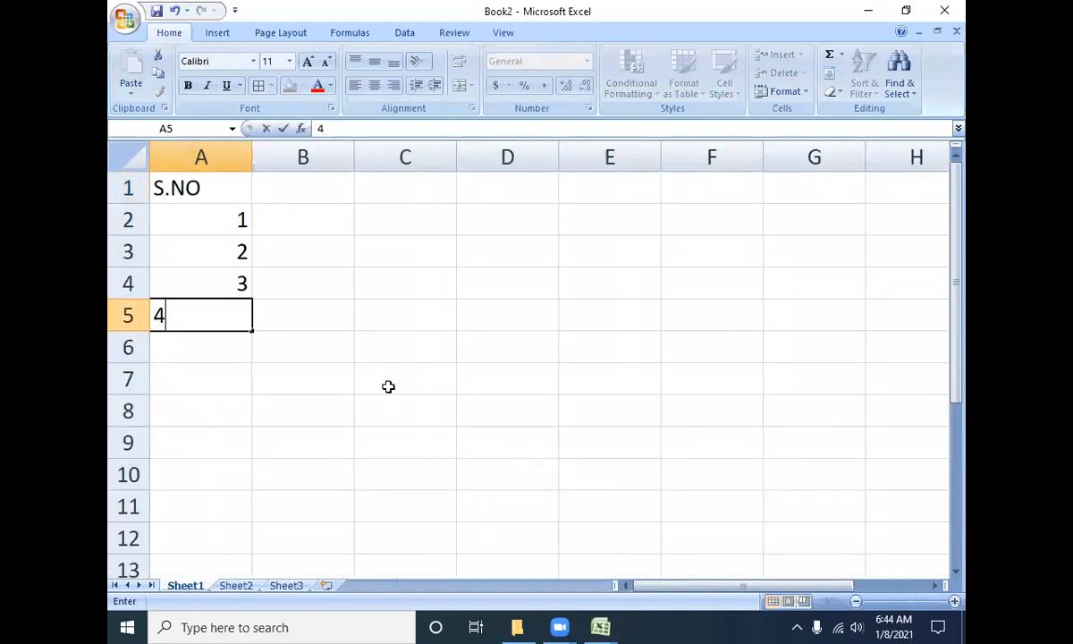
key("Return")
type("5")
key("Return")
type("6")
key("Return")
type("7")
key("Return")
type("8")
key("Return")
type("9")
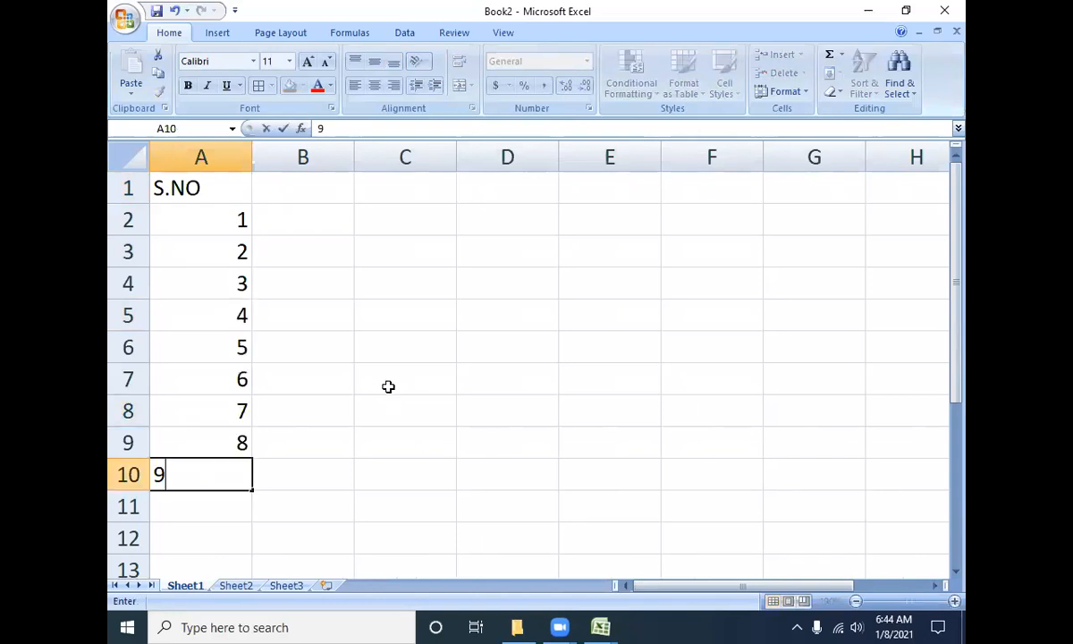
key("Return")
type("41")
key("BackSpace")
key("BackSpace")
type("1")
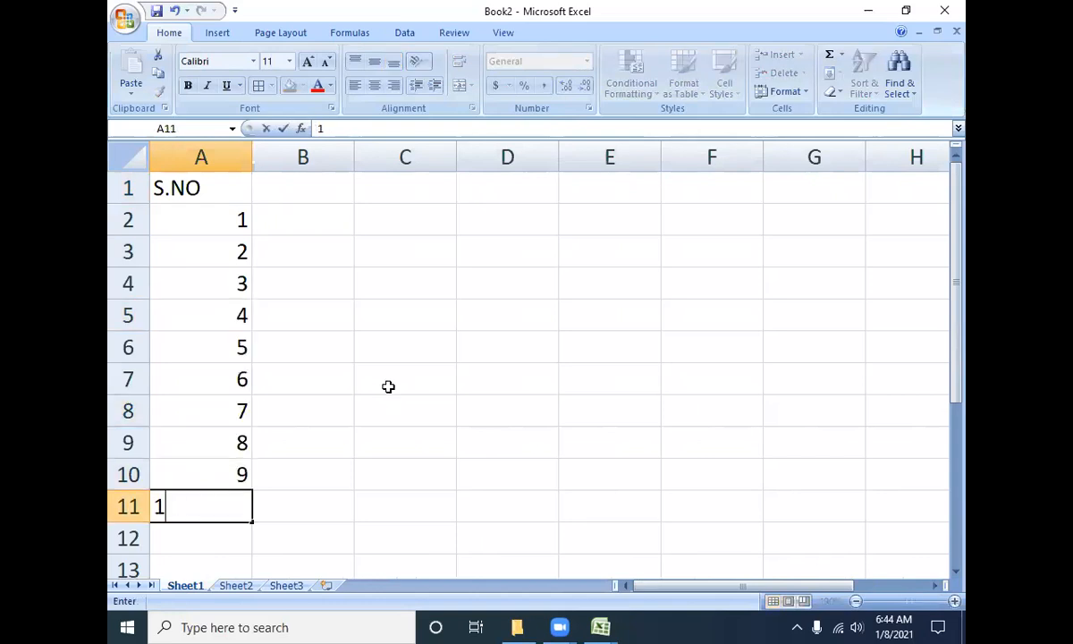
type("0")
key("Return")
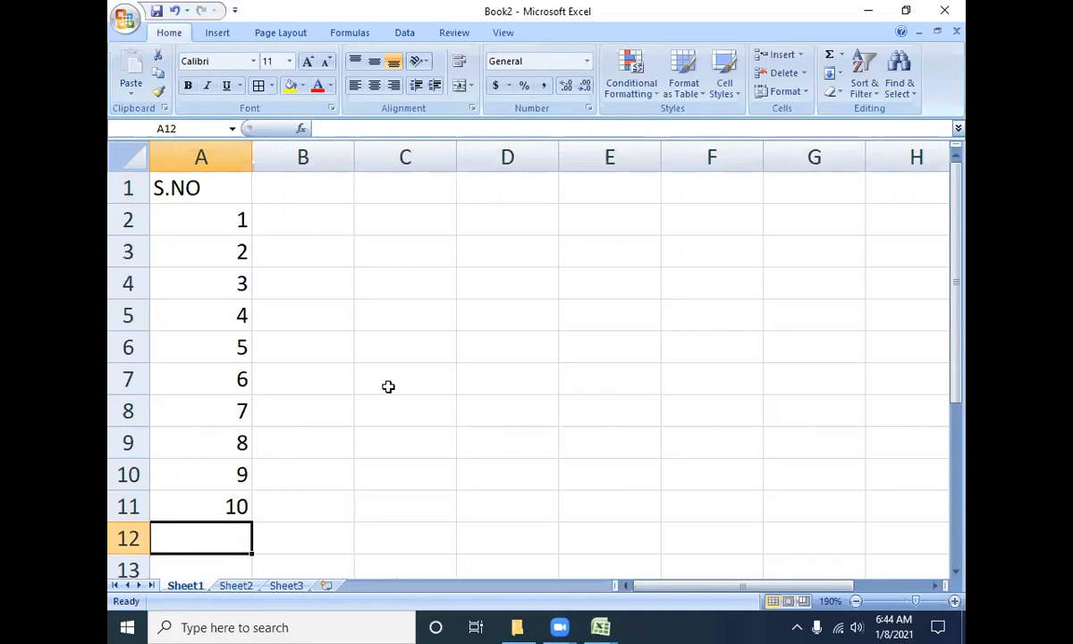
- Clear the numbers from cells A2 to A11
key("Up")
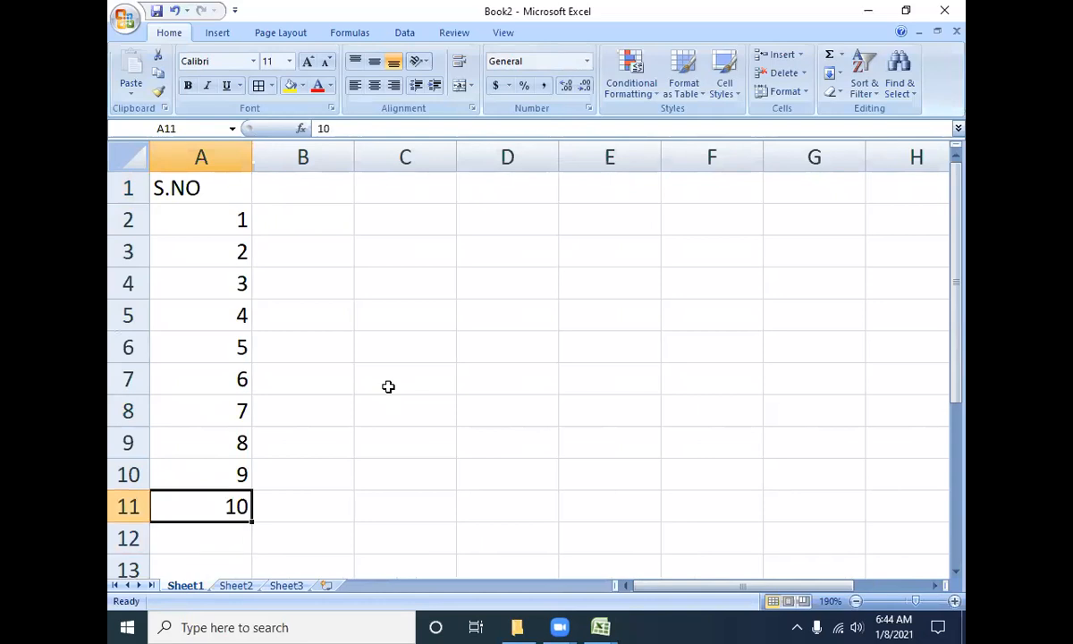
key("shift+Up")
key("shift+Up")
key("shift+Up")
key("shift+Up")
key("shift+Up")
key("shift+Up")
key("shift+Up")
key("shift+Up")
key("shift+Up")
key("Delete")
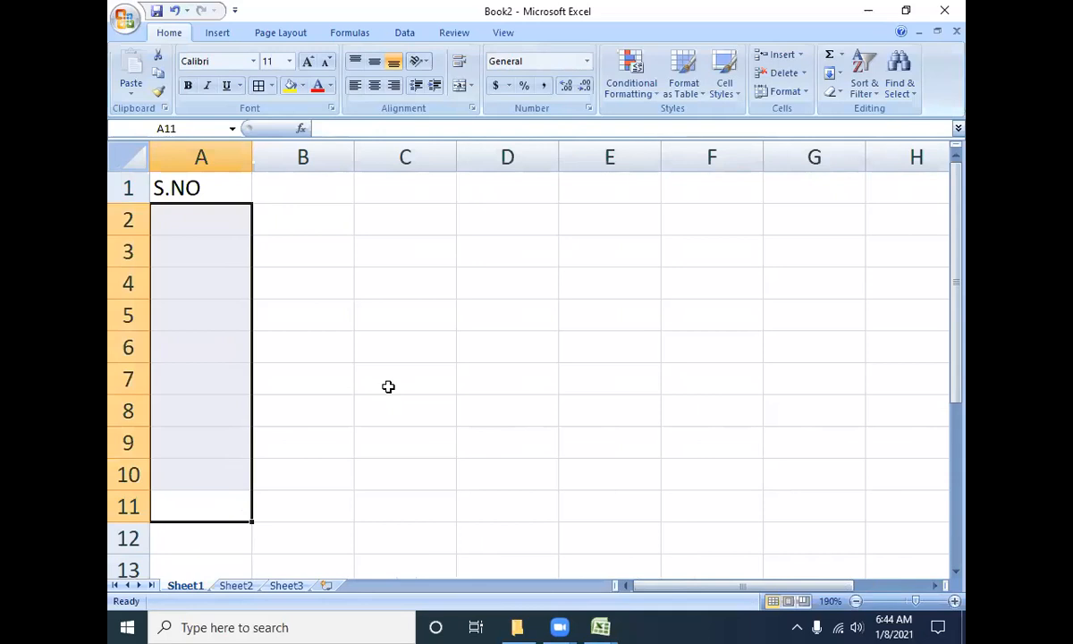
- Enter 1 in cell A2 as the starting serial number
key("shift+Down")
key("shift+Down")
key("shift+Down")
key("shift+Down")
key("shift+Down")
key("shift+Down")
key("shift+Down")
key("shift+Down")
key("shift+Down")
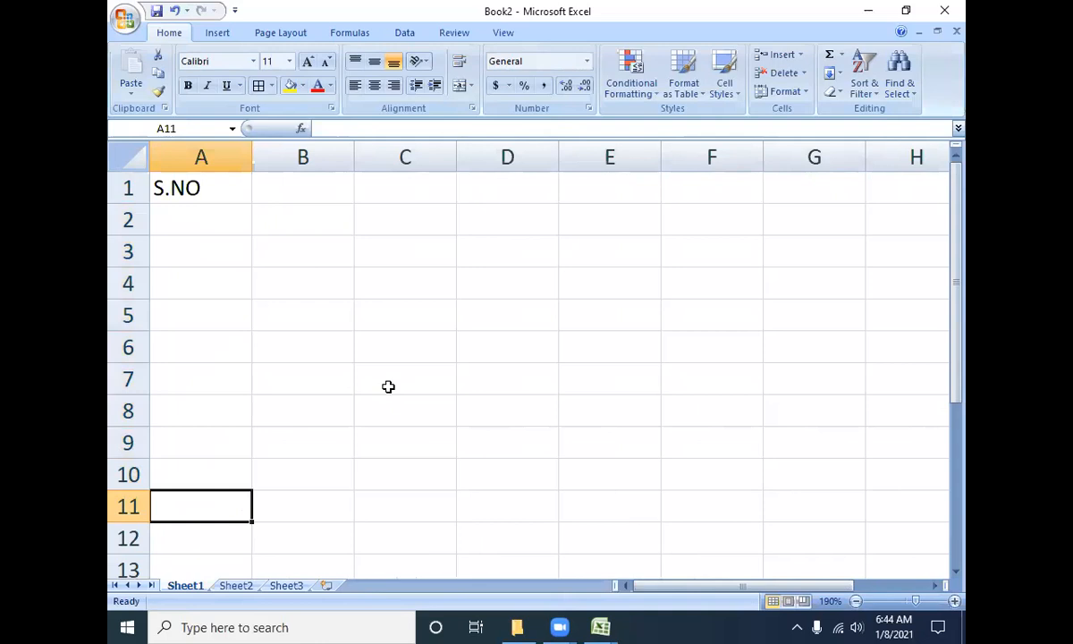
key("Up")
key("Up")
key("Up")
key("Up")
key("Up")
key("Up")
key("Up")
key("Up")
key("Up")
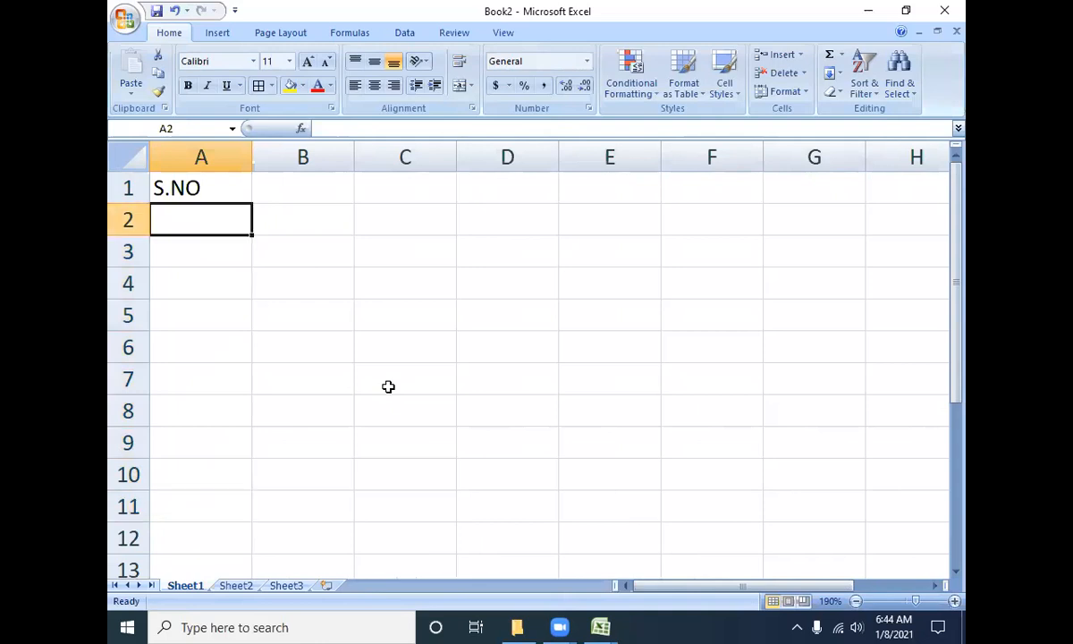
type("1")
key("Return")
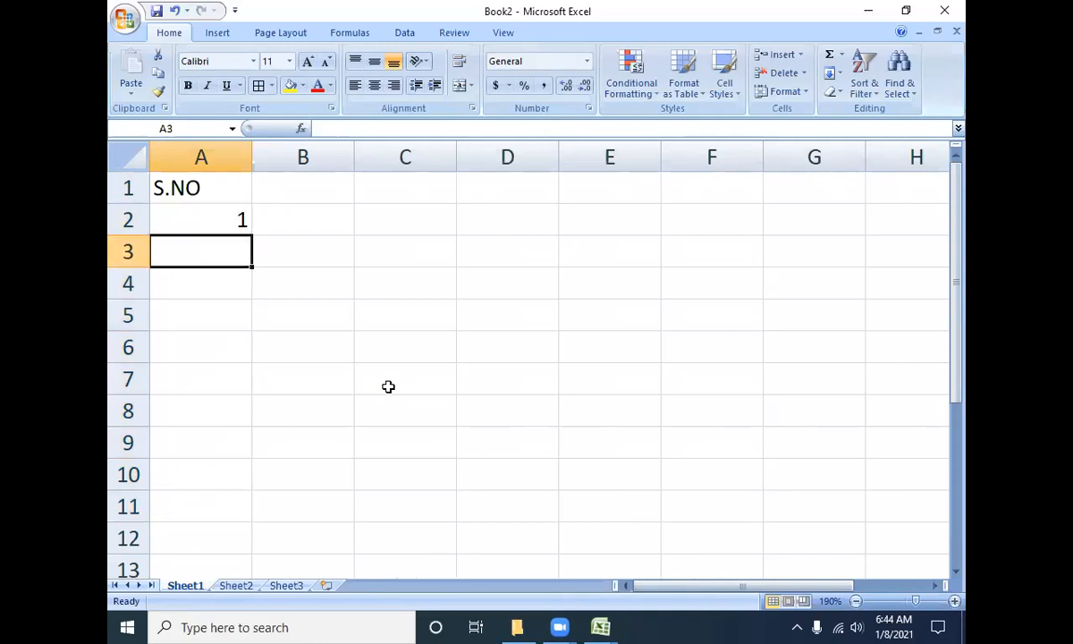
- Fill a linear series down column A from A2, with step value 1 and stop value 100
left_click(221, 231)
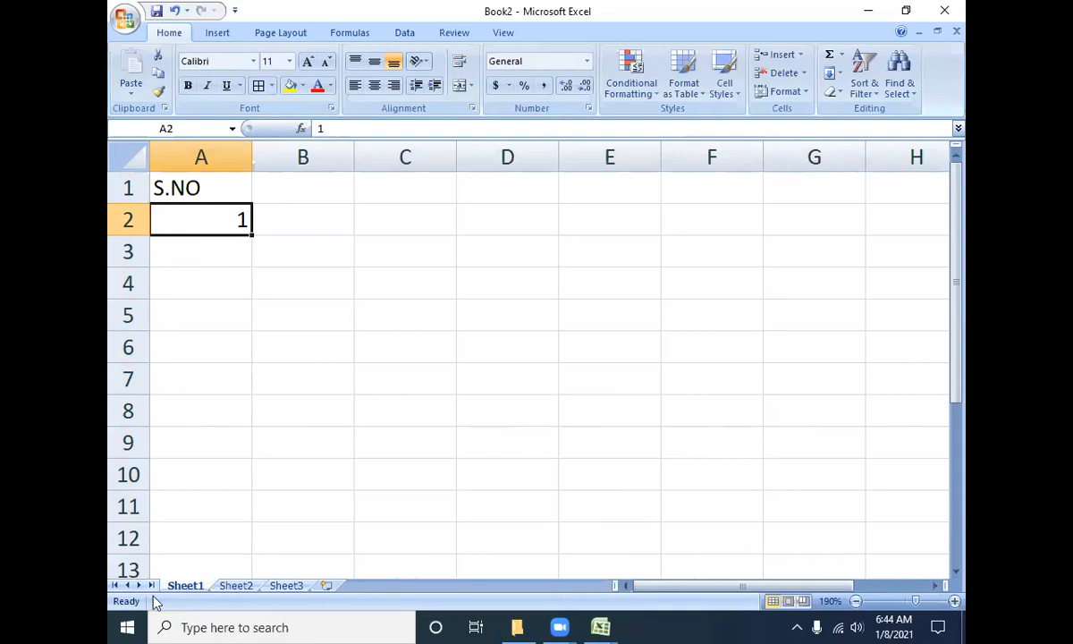
left_click(840, 73)
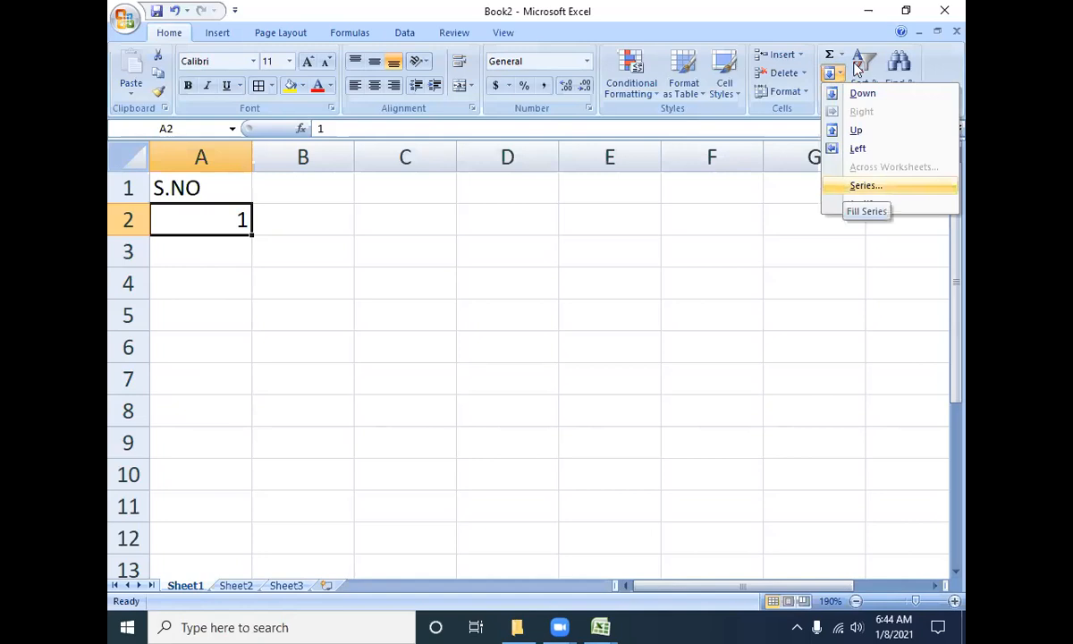
left_click(866, 188)
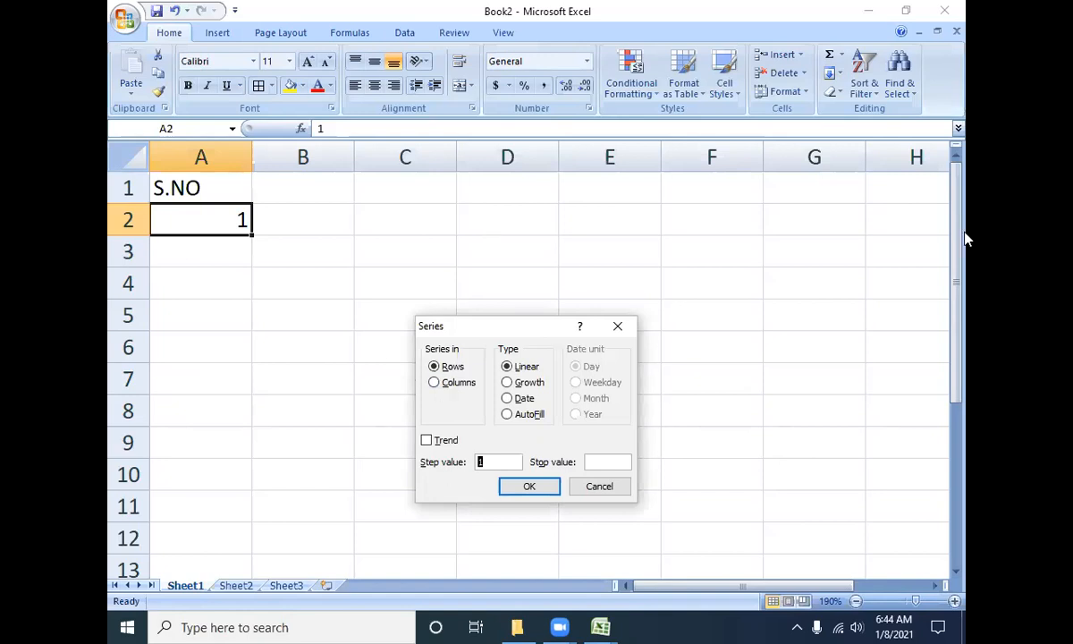
left_click(433, 382)
double_click(479, 462)
left_click(613, 461)
type("100")
key("Return")
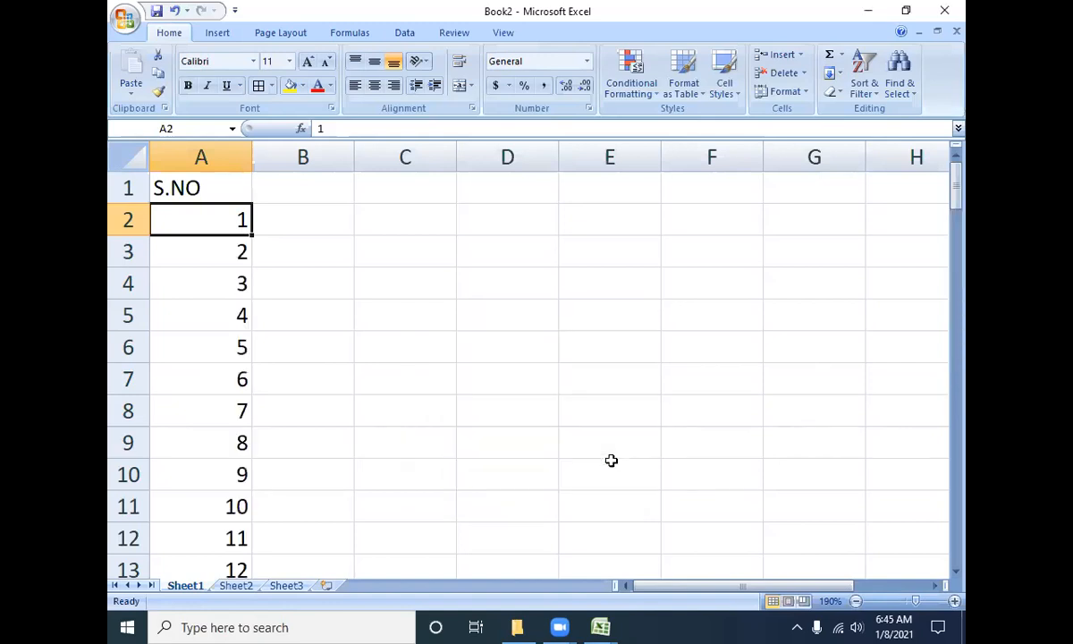
- Check the end of the series in column A and undo the fill, keeping only the starting value
key("Down")
key("Down")
key("Down")
key("Down")
key("ctrl+Down")
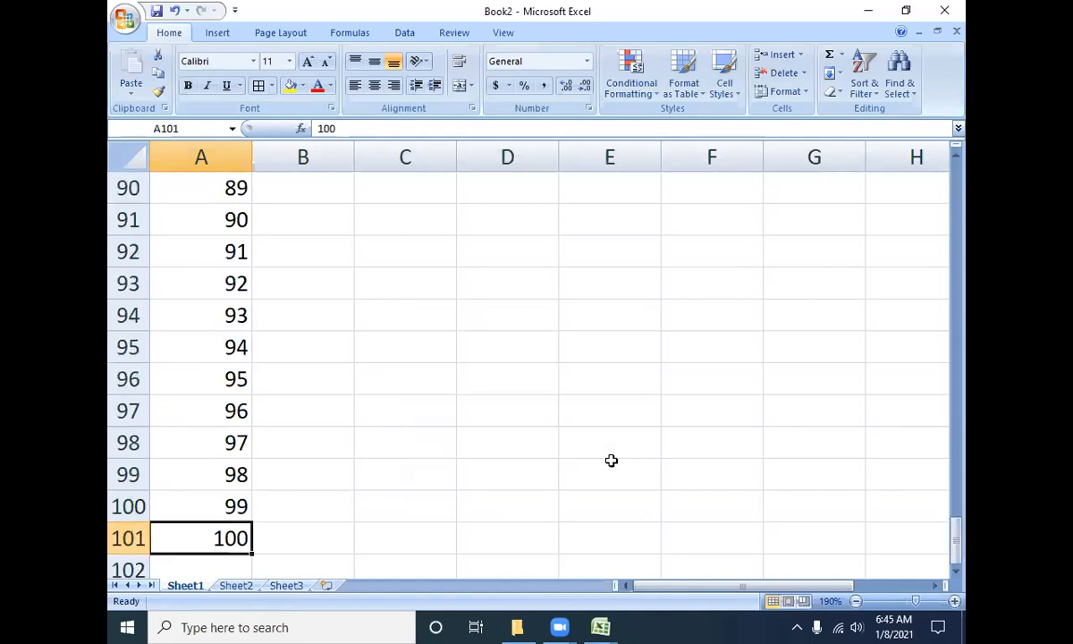
key("ctrl+Up")
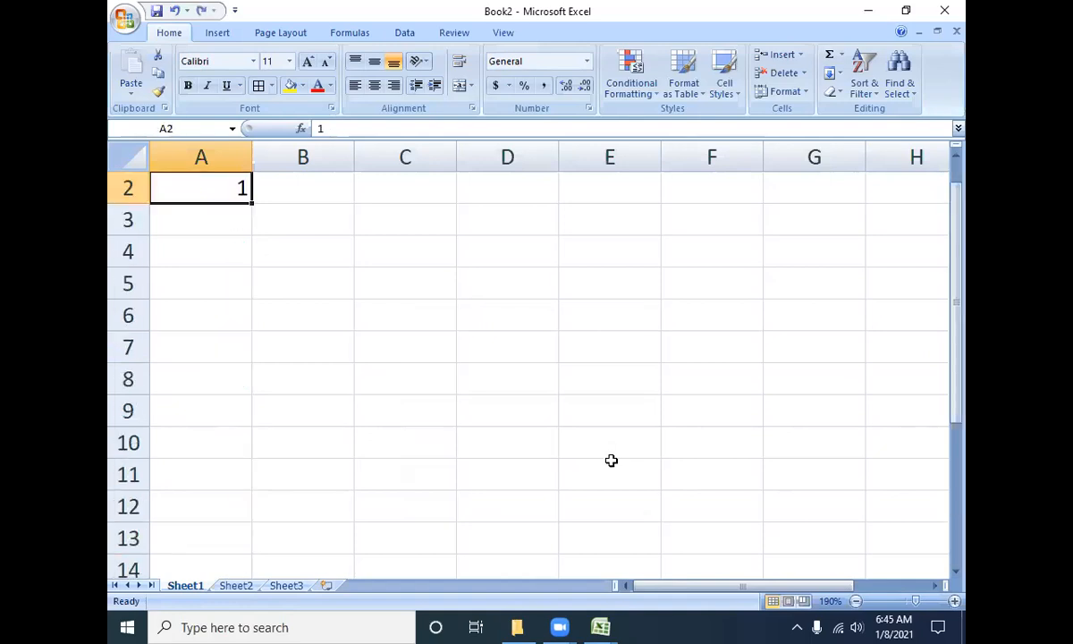
scroll(611, 461, "up", 1)
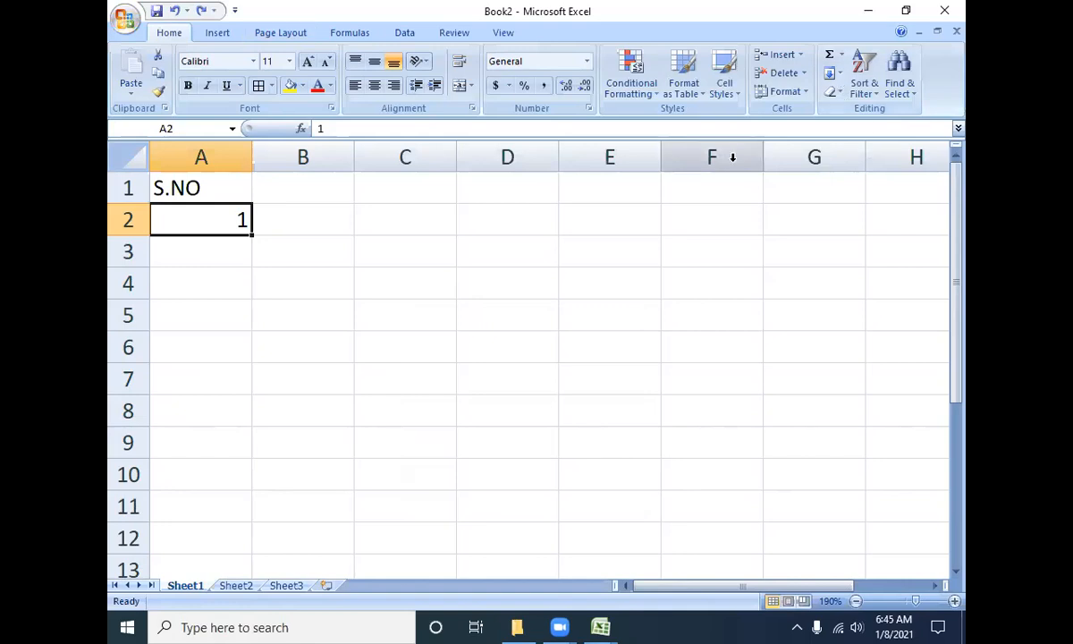
- Fill a linear series across row 2 from A2 with stop value 7, and undo it
left_click(835, 73)
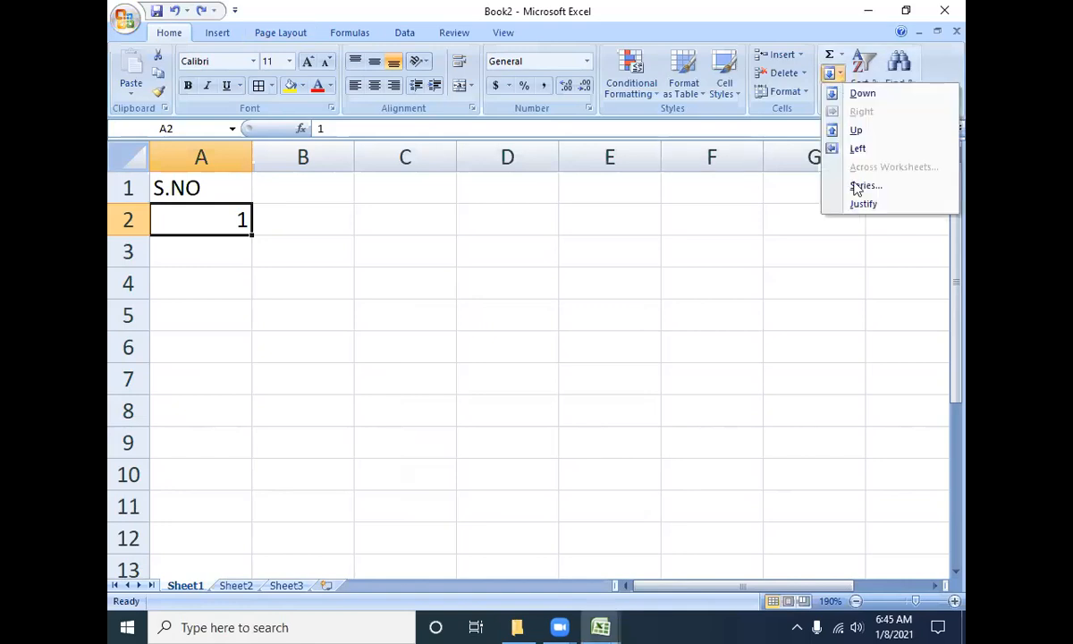
left_click(858, 185)
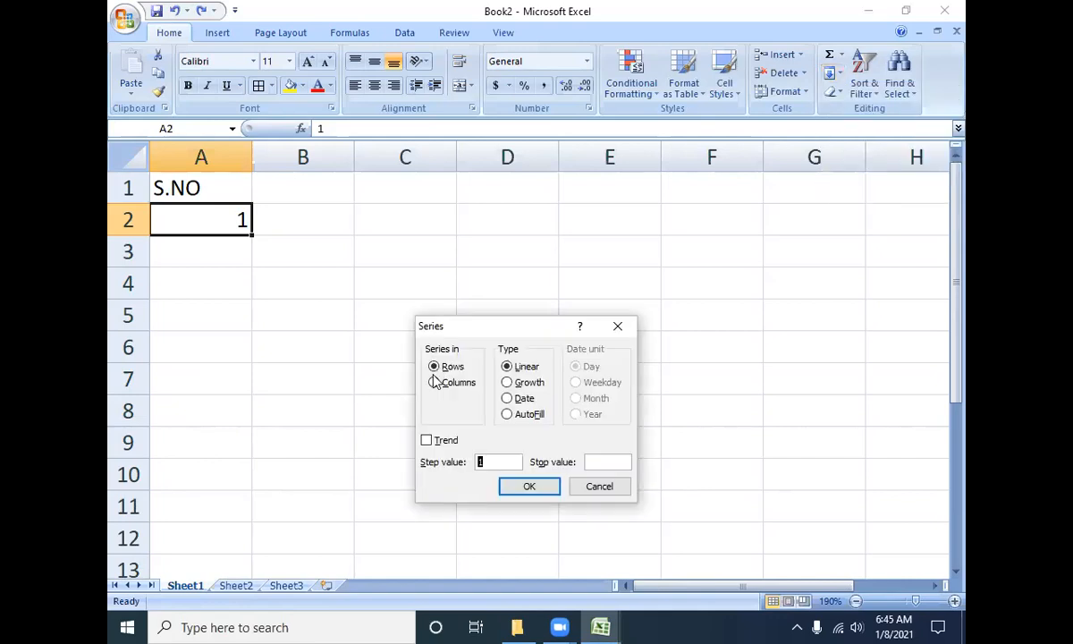
left_click(435, 382)
key("Up")
left_click(598, 463)
type("7")
key("Return")
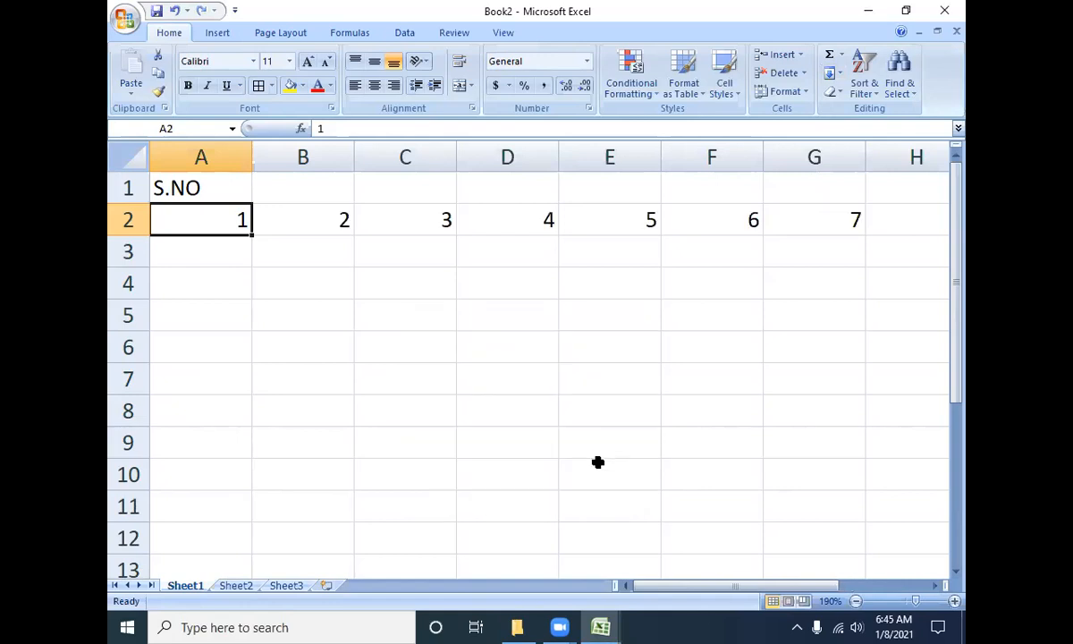
key("ctrl+z")
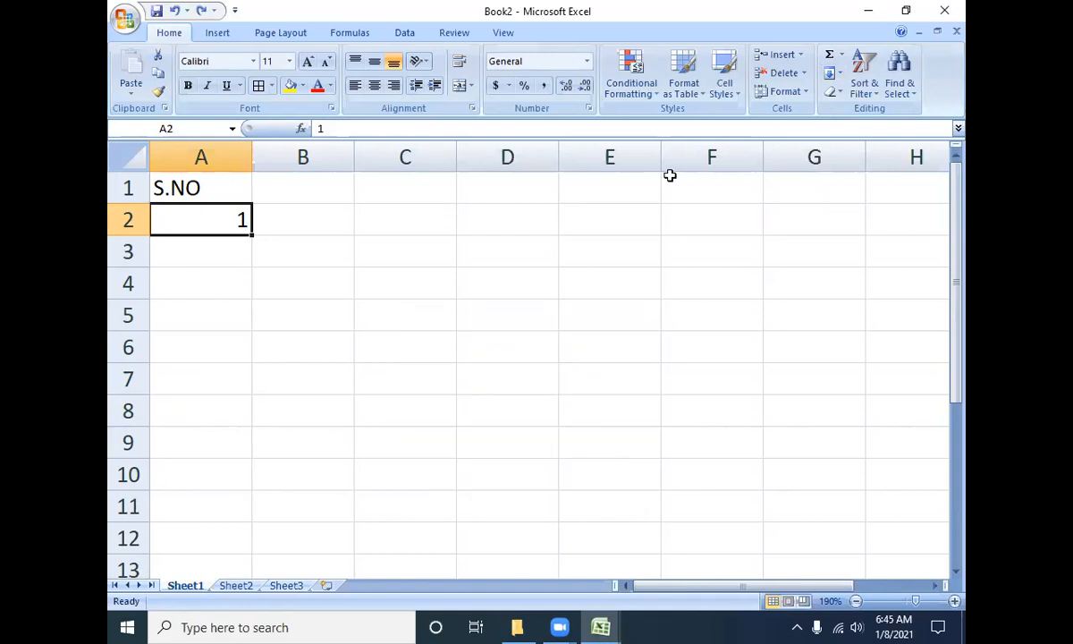
- Fill a linear series down column A from A2, with step value 1 and stop value 1000
left_click(835, 73)
left_click(859, 185)
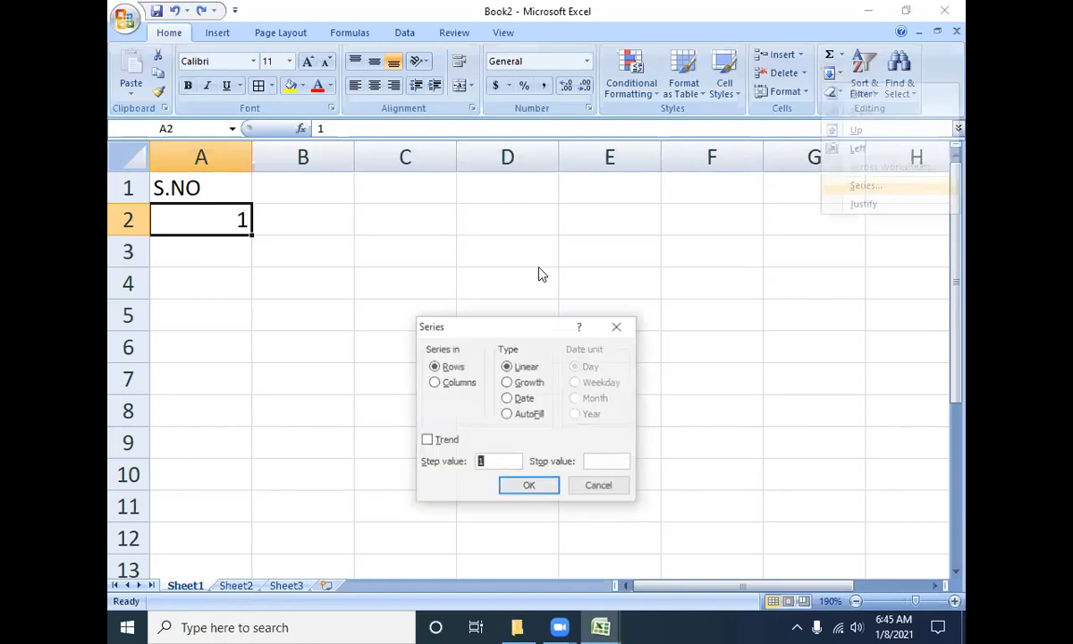
left_click(434, 383)
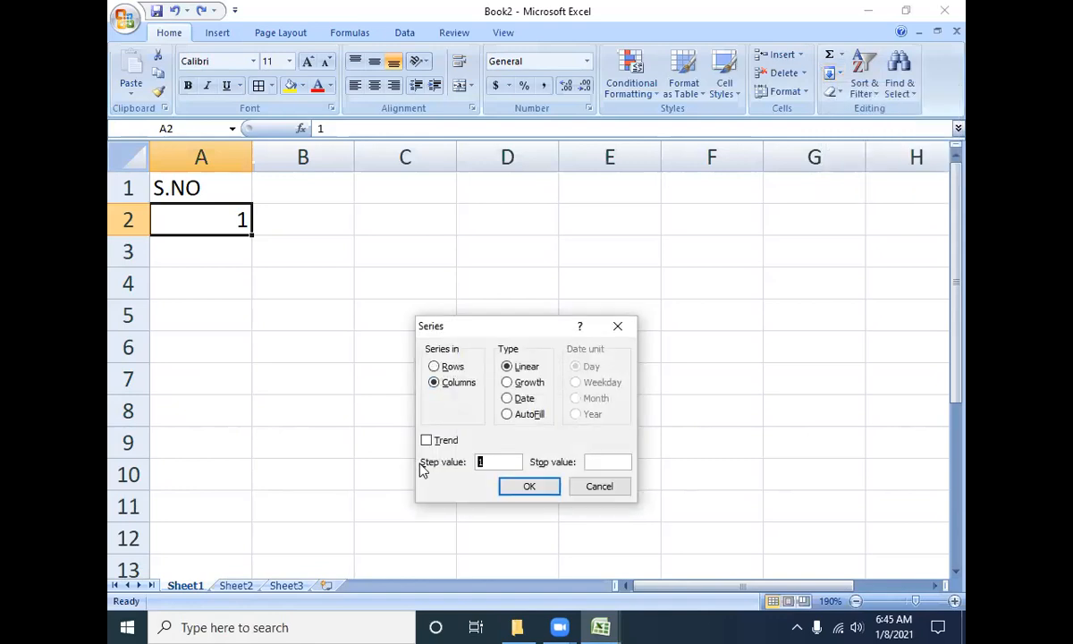
key("Tab")
type("1000")
key("Return")
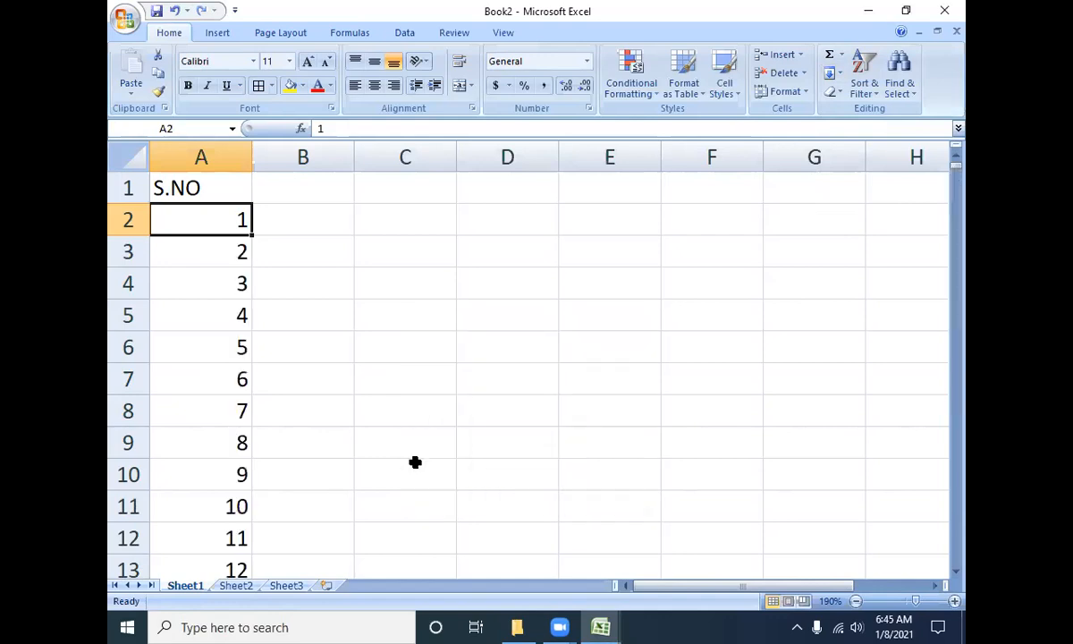
- Check the last value of the long series in column A and undo the fill
key("ctrl+Down")
key("ctrl+Up")
key("Down")
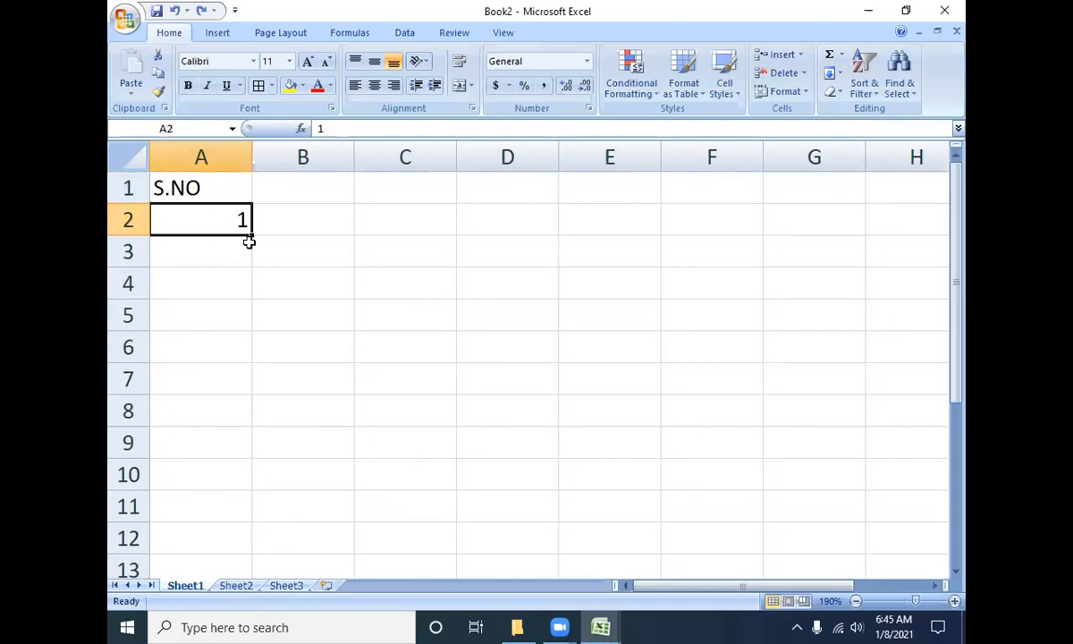
- Enter 2 in A3 and extend the A2:A3 number pattern with the fill handle down to A33
left_click(218, 258)
type("2")
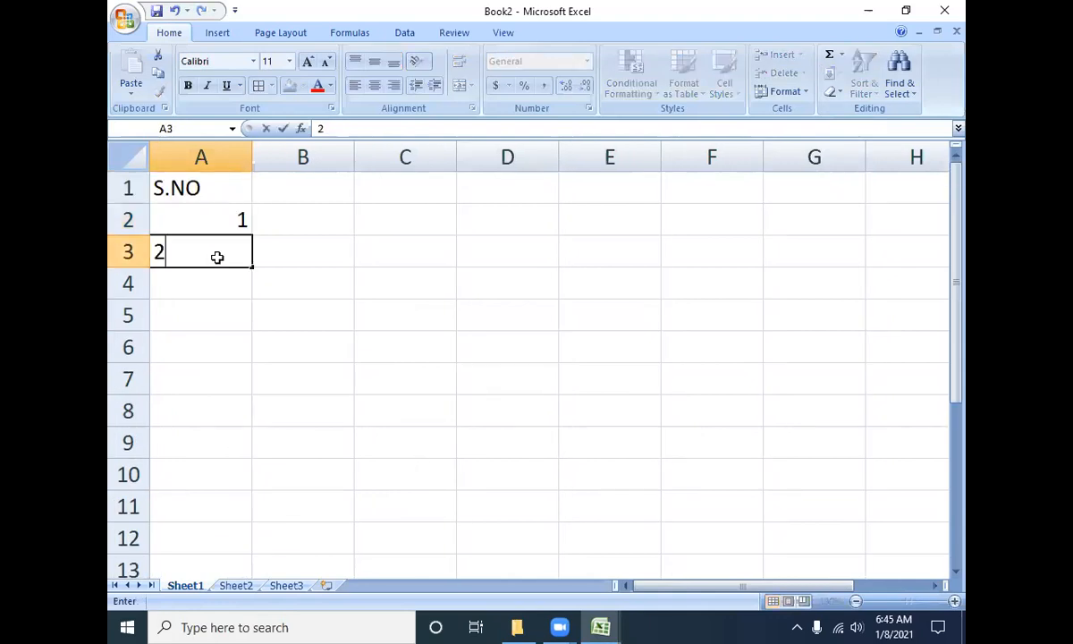
key("Return")
left_click_drag(210, 219, 215, 250)
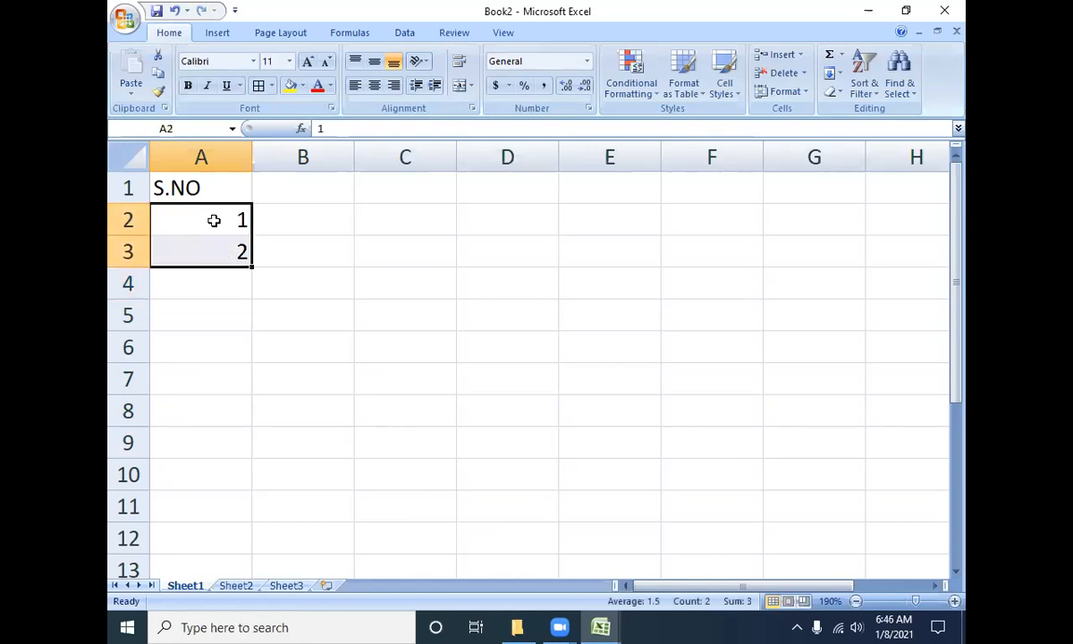
left_click_drag(250, 326, 243, 546)
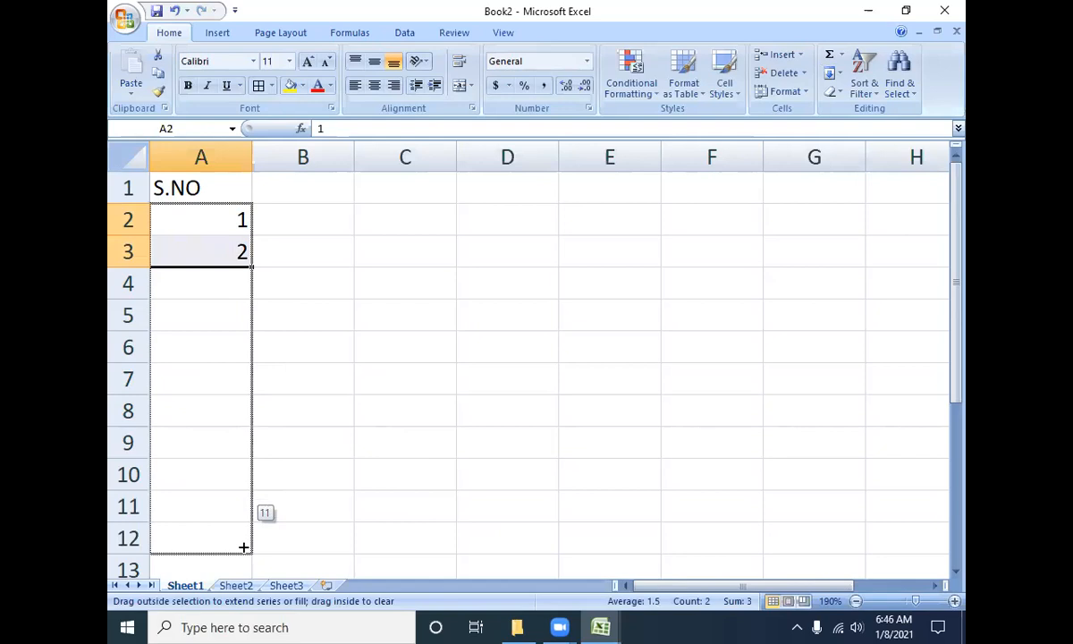
mouse_move(243, 546)
left_mouse_down()
mouse_move(235, 586)
mouse_move(224, 553)
left_mouse_up()
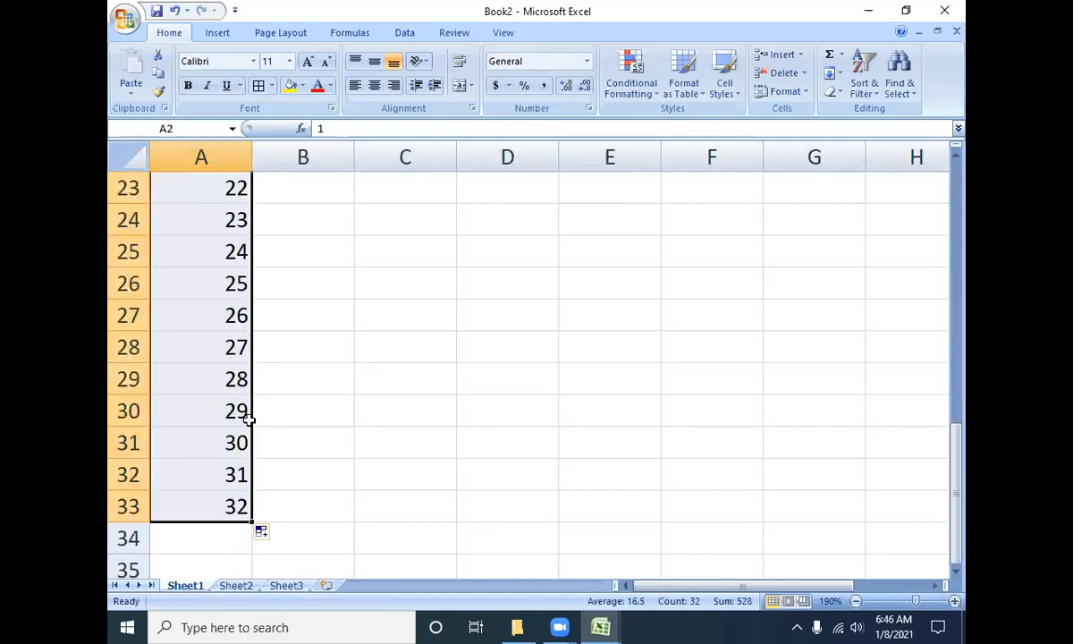
- Undo the fill-handle series and clear cell A3
key("ctrl+z")
left_click(225, 252)
key("Delete")
- Replace the starting value in cell A2 with 2
left_click(225, 224)
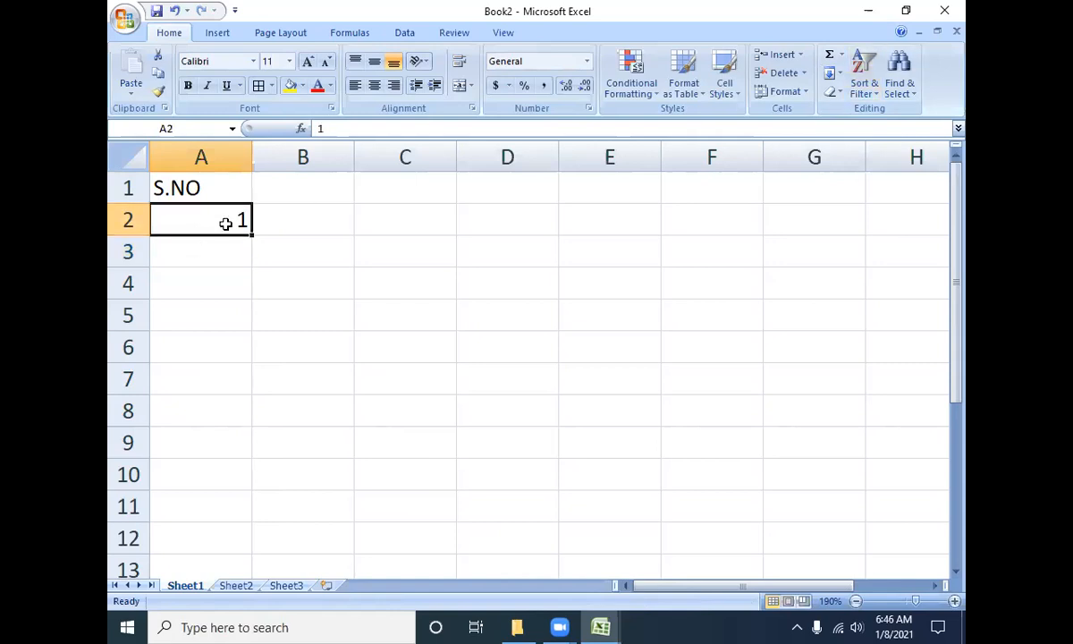
type("2")
key("Return")
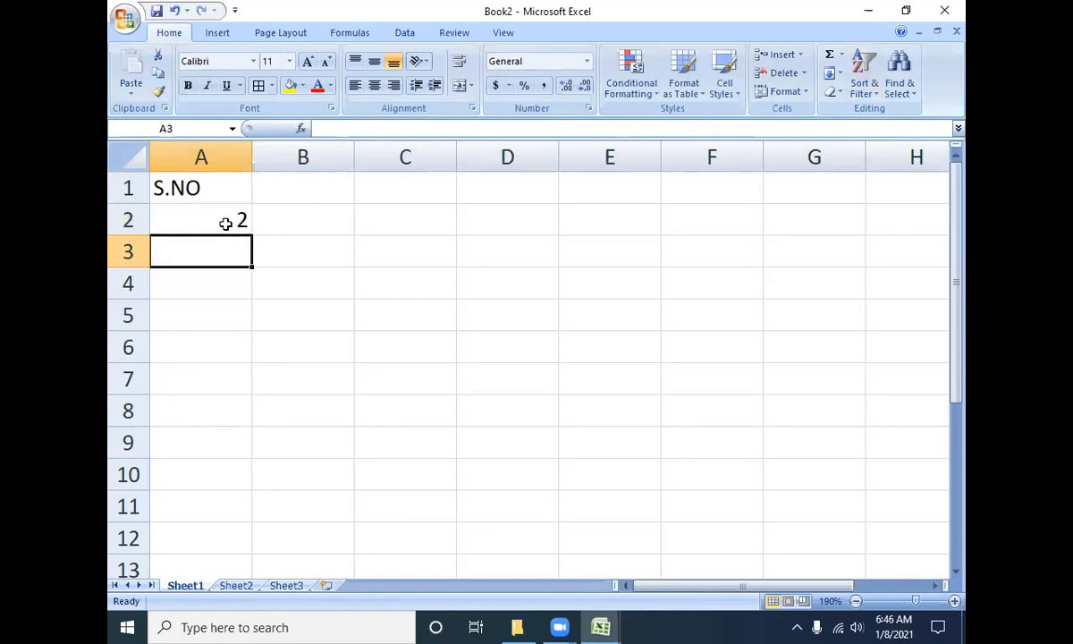
- Enter 4 in A3 and 6 in A4, and clear both cells again
type("4")
key("Return")
type("6")
key("Up")
key("shift+Down")
key("Delete")
- Fill a linear series of even numbers down column A from A2 using a step value of 2
left_click(225, 223)
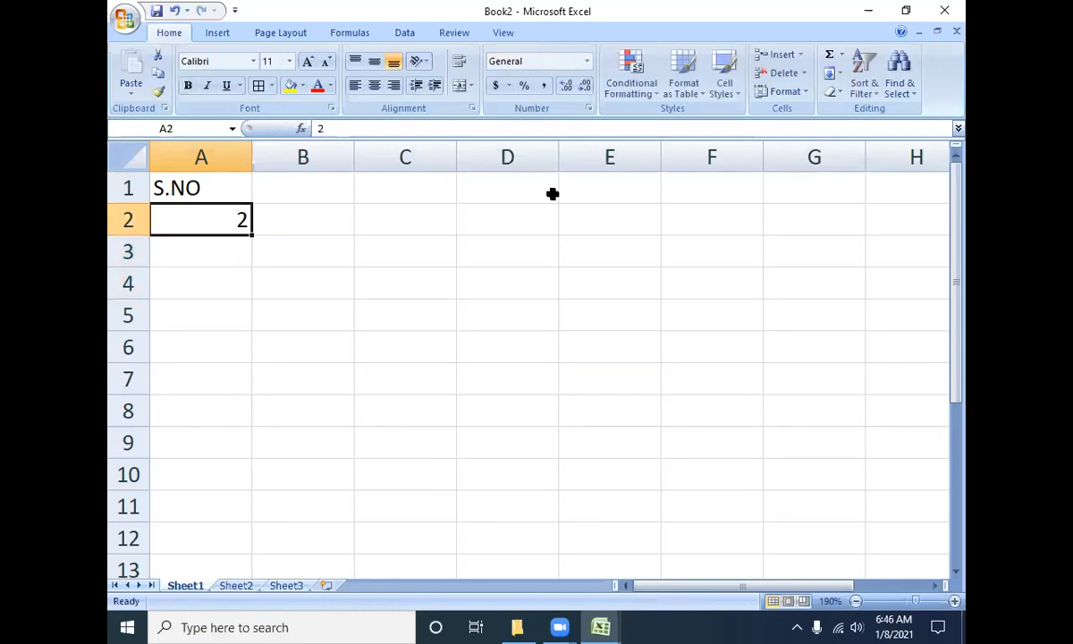
left_click(841, 73)
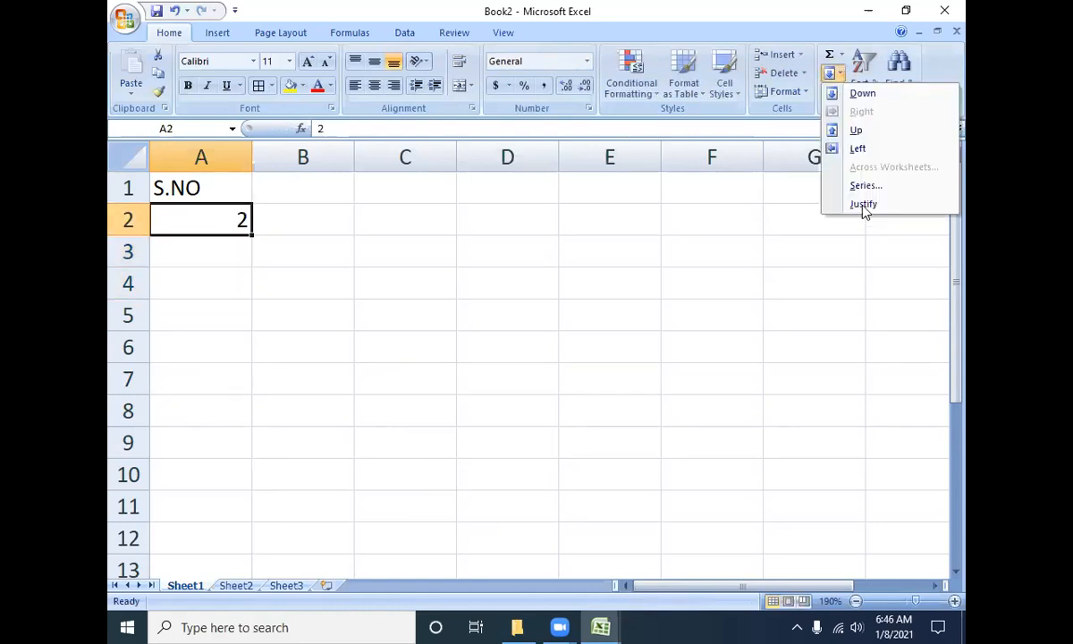
key("Return")
left_click(433, 381)
key("Tab")
key("Tab")
key("Tab")
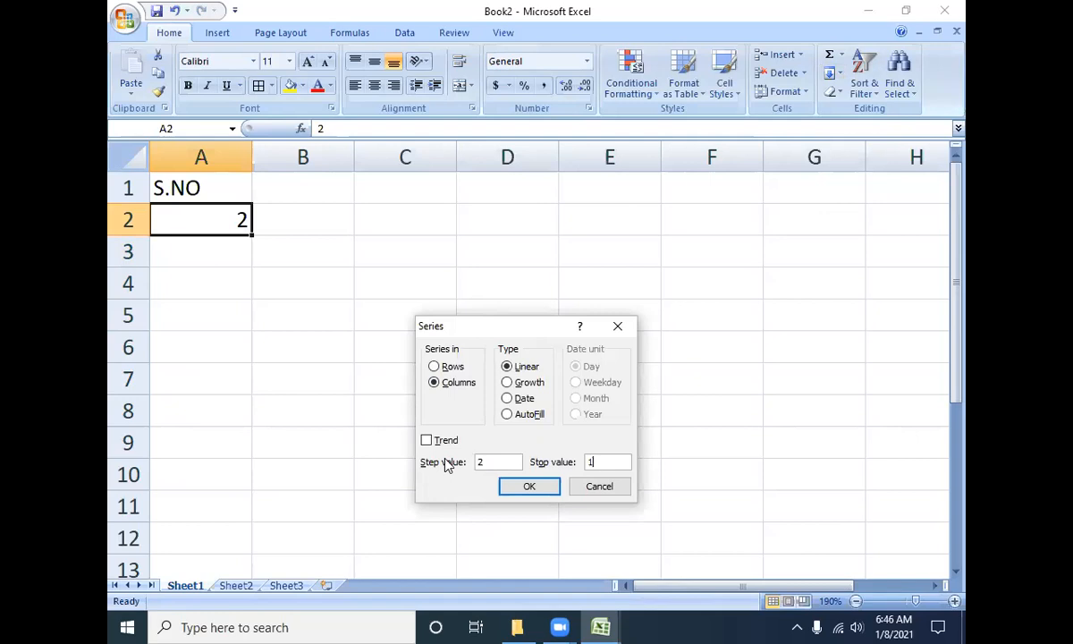
key("Return")
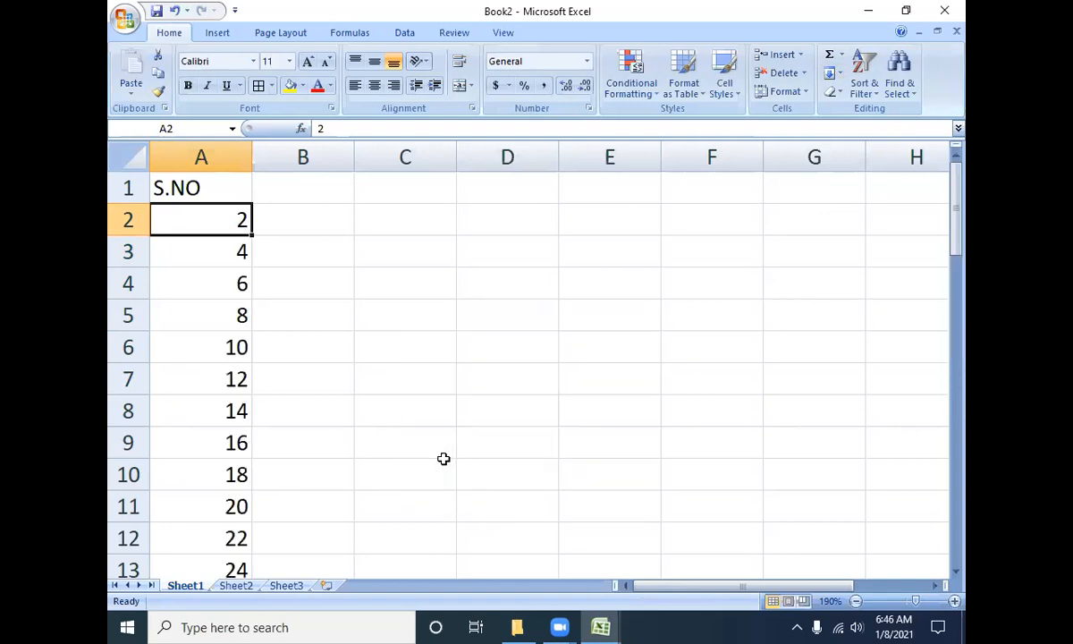
- Move down the filled series in column A to examine its even numbers
key("Down")
key("Down")
key("Down")
key("Down")
key("Down")
key("Down")
key("Down")
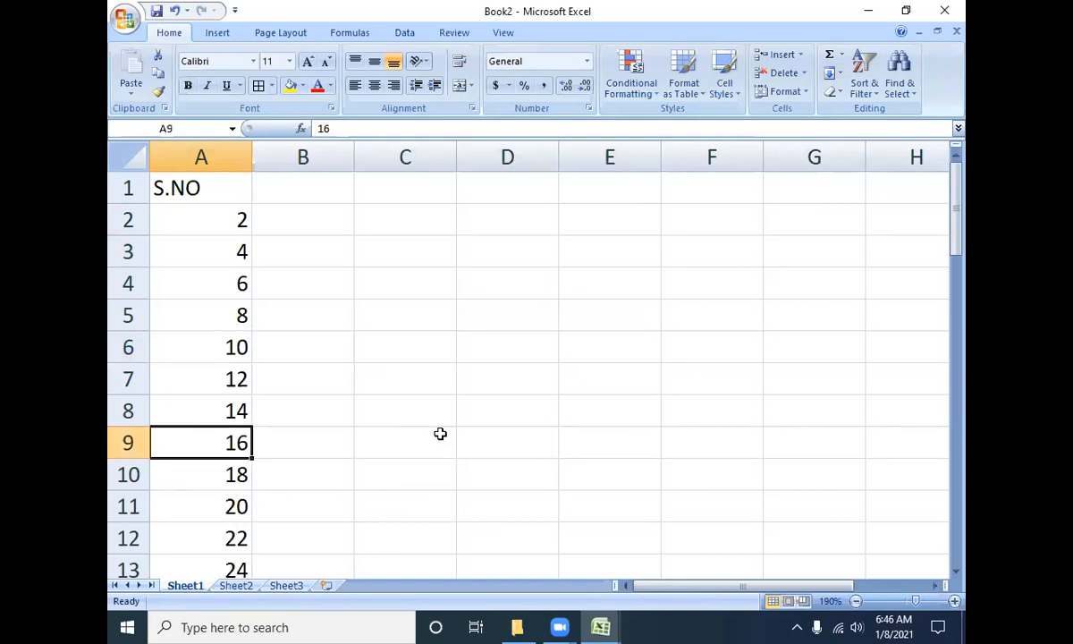
- Undo the even-number series in column A and set the starting value in A2 to 1
key("ctrl+z")
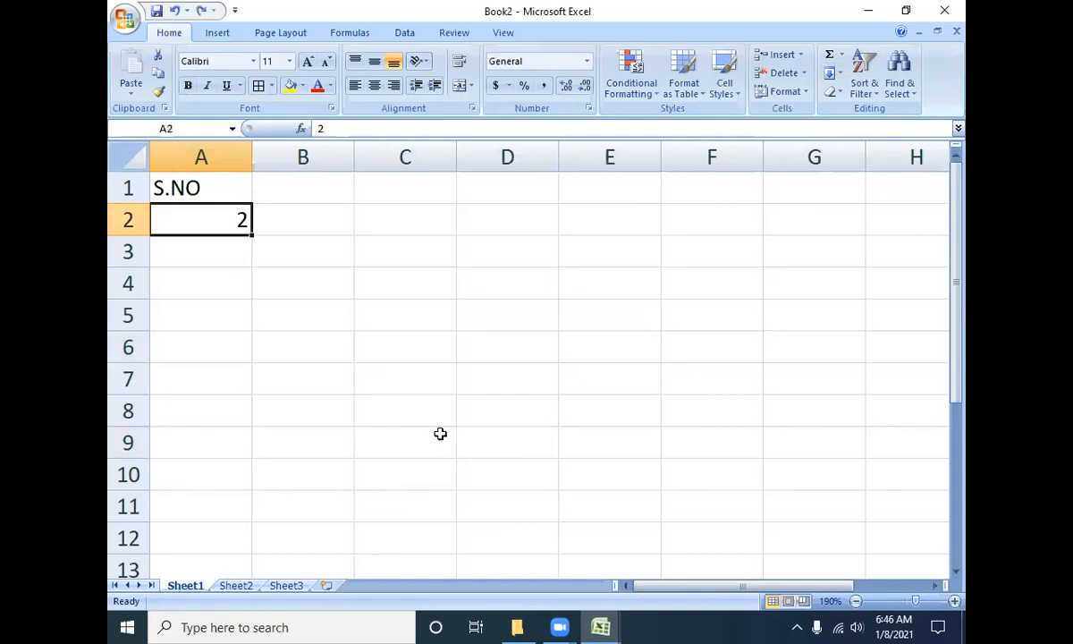
key("ctrl+z")
key("Down")
key("Up")
type("1")
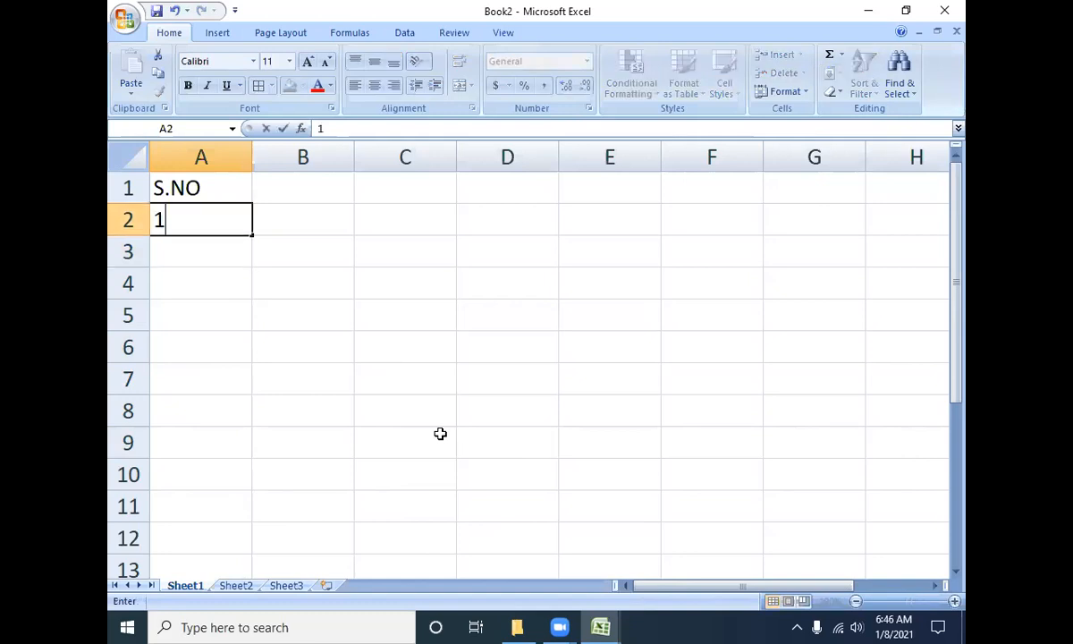
key("Return")
key("Up")
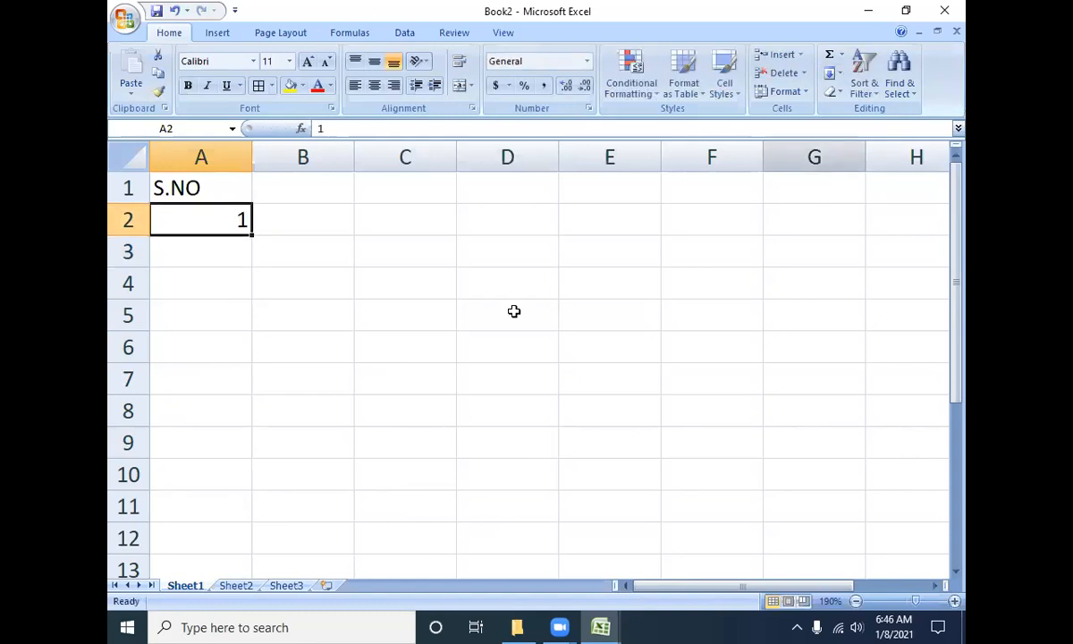
- Enter the text ABC in cell D6
left_click(477, 347)
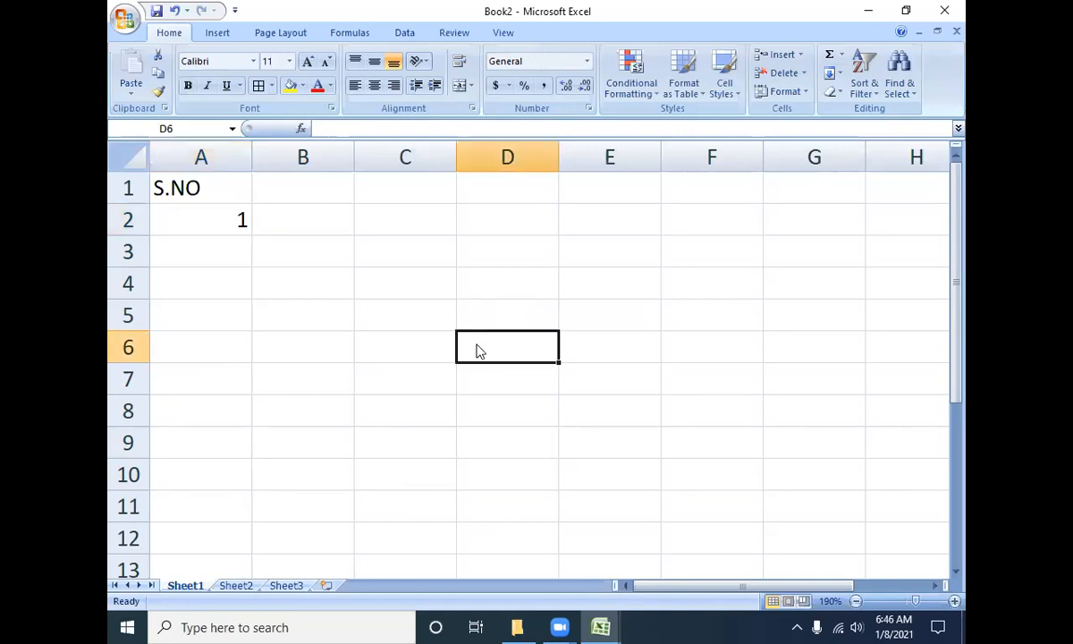
type("ABC")
key("Return")
key("Up")
- Copy cell D6 into E6:G6 by pasting, and undo the paste
left_click_drag(495, 348, 809, 356)
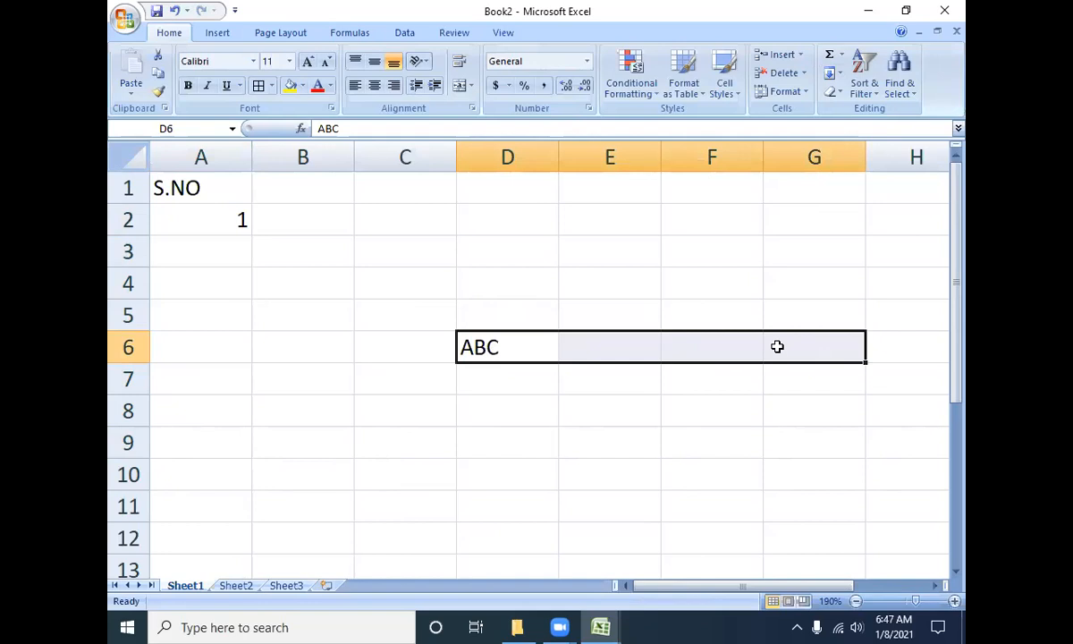
left_click(520, 349)
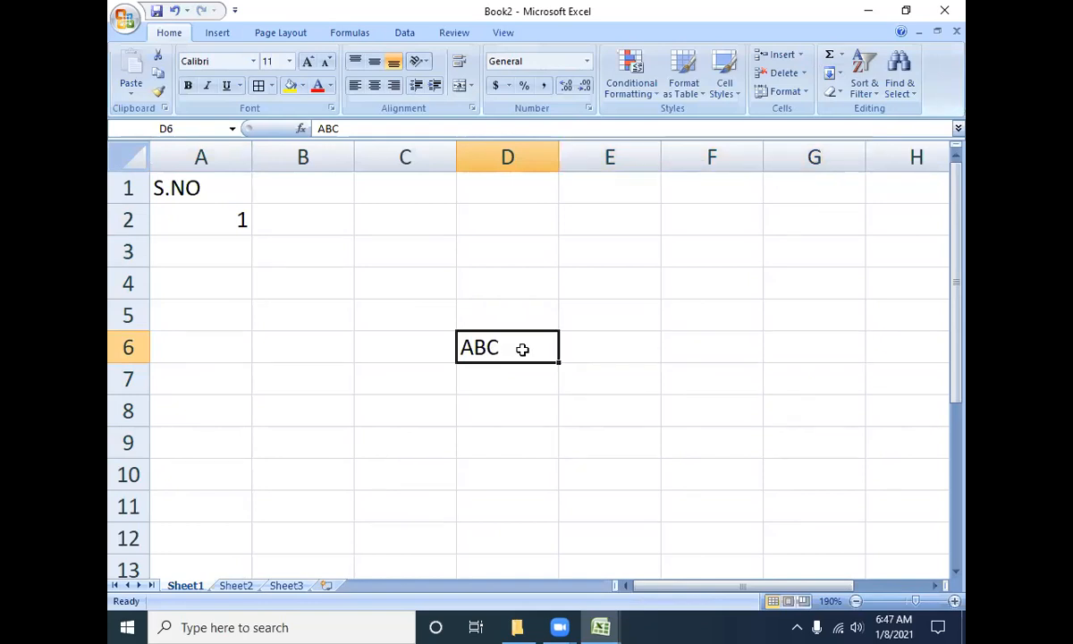
key("ctrl+c")
left_click_drag(624, 347, 790, 342)
key("ctrl+v")
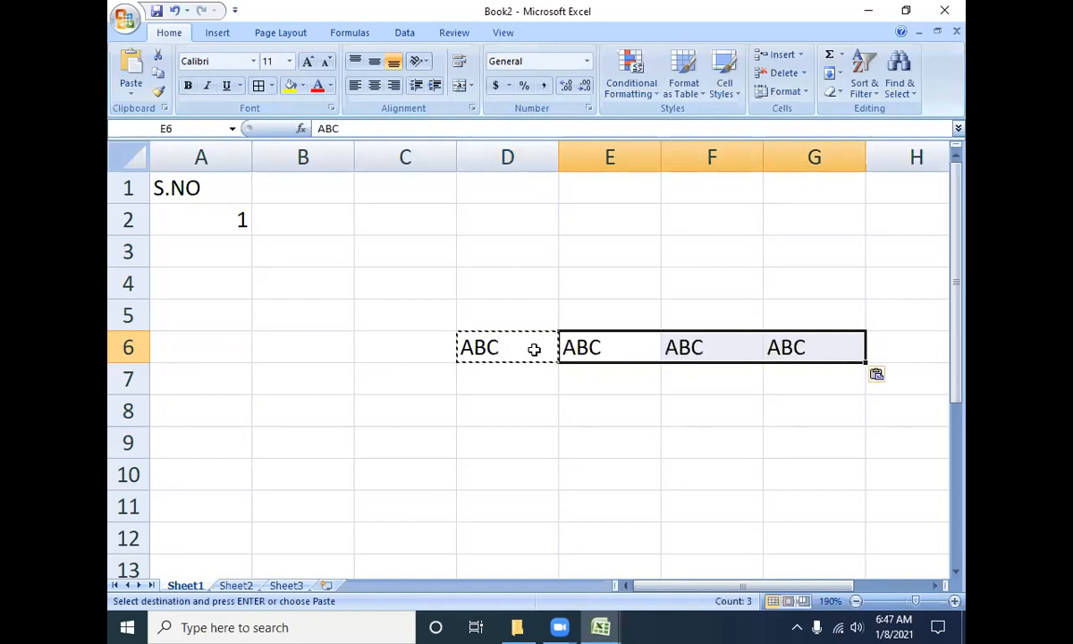
key("ctrl+z")
left_click(790, 353, "shift")
key("Escape")
- Use the Fill command to repeat ABC from D6 rightward through G6 and downward through D12
left_click_drag(520, 344, 809, 346)
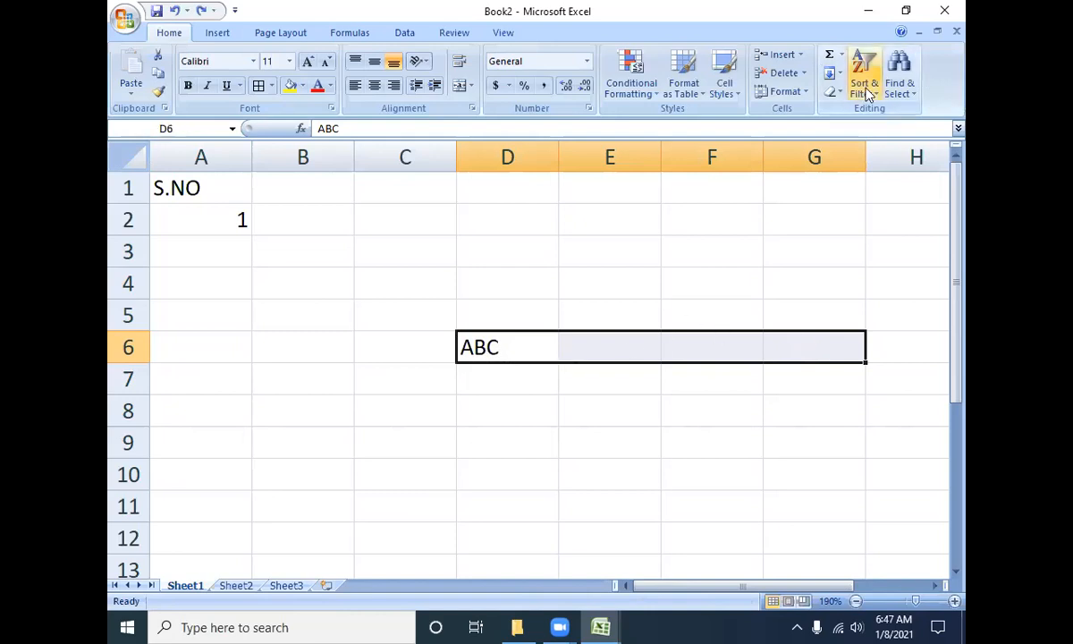
left_click(840, 74)
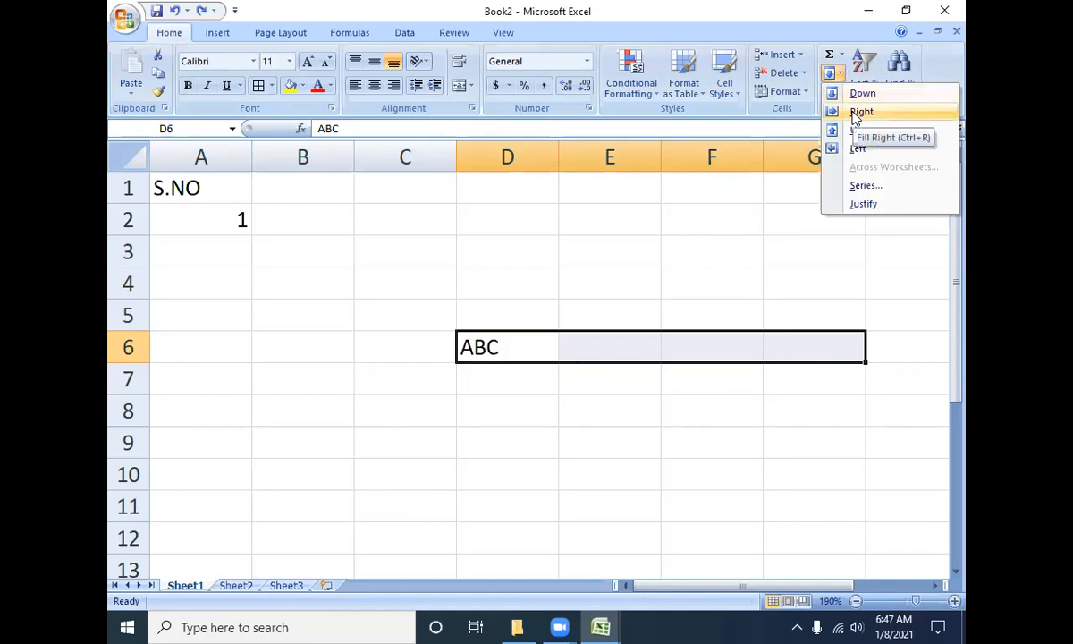
left_click(861, 112)
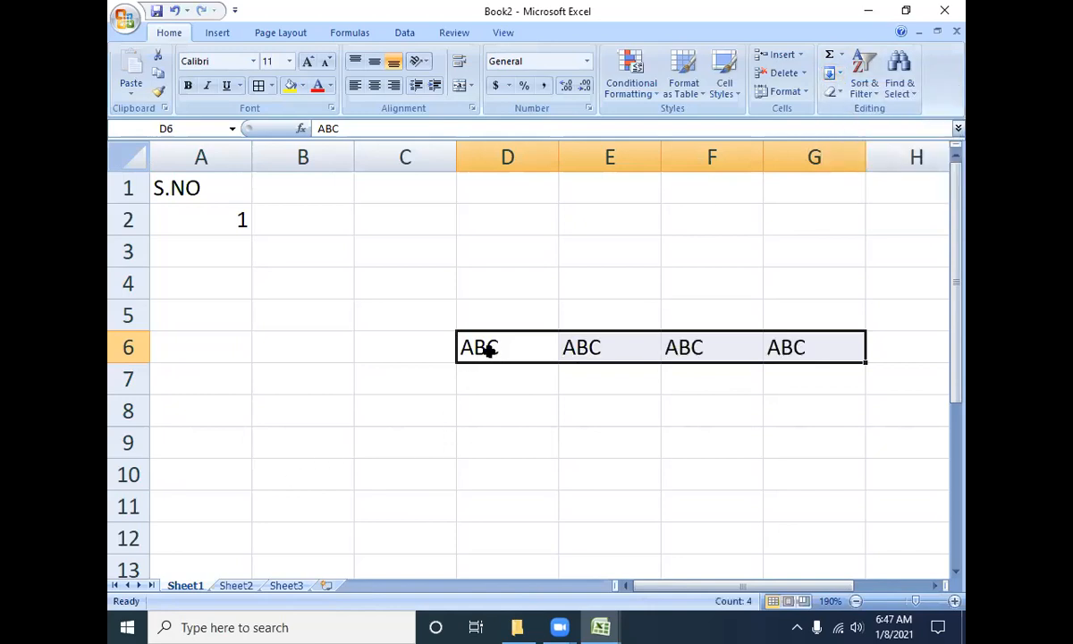
left_click_drag(486, 350, 474, 527)
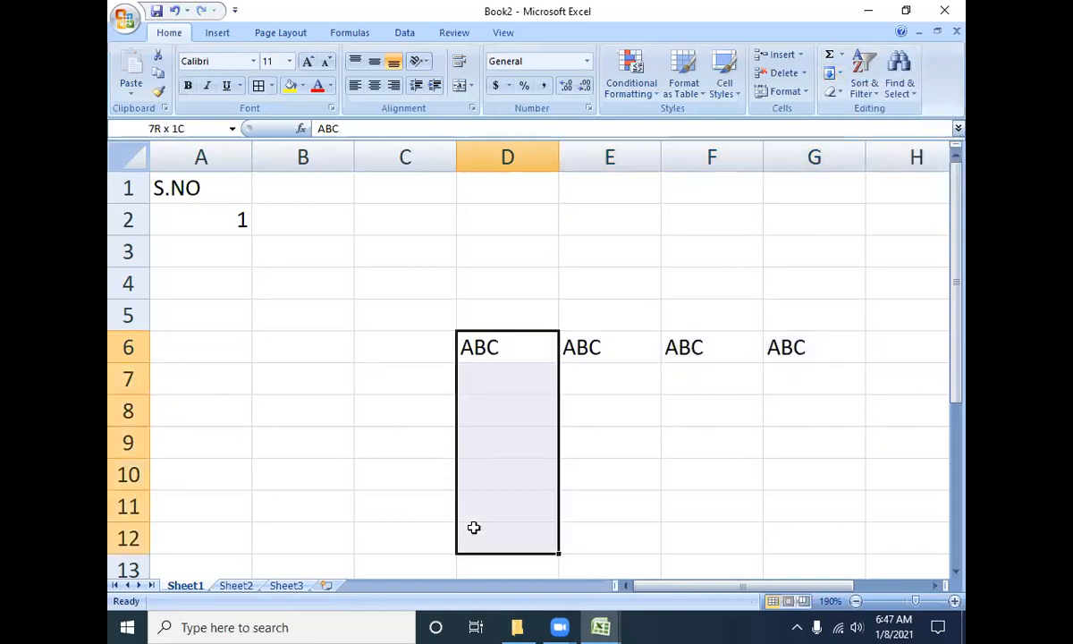
left_click(836, 74)
left_click(845, 93)
- Use the Fill command to repeat ABC from D6 upward through D2 and leftward through B6
left_click_drag(505, 338, 517, 226)
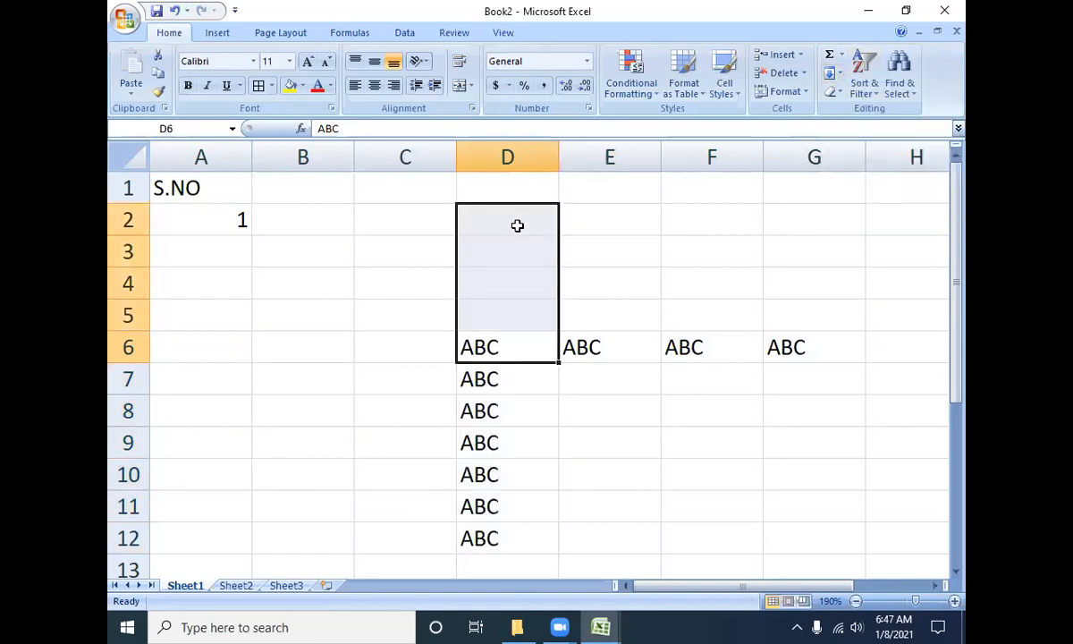
left_click(836, 75)
left_click(856, 130)
left_click_drag(479, 347, 308, 354)
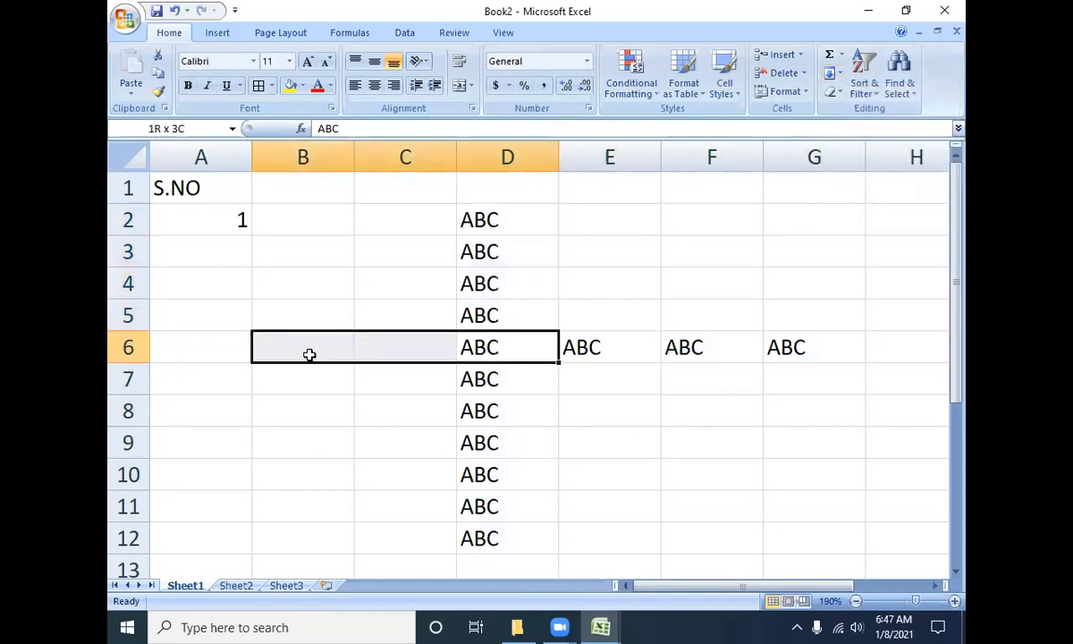
left_click(834, 74)
left_click(856, 147)
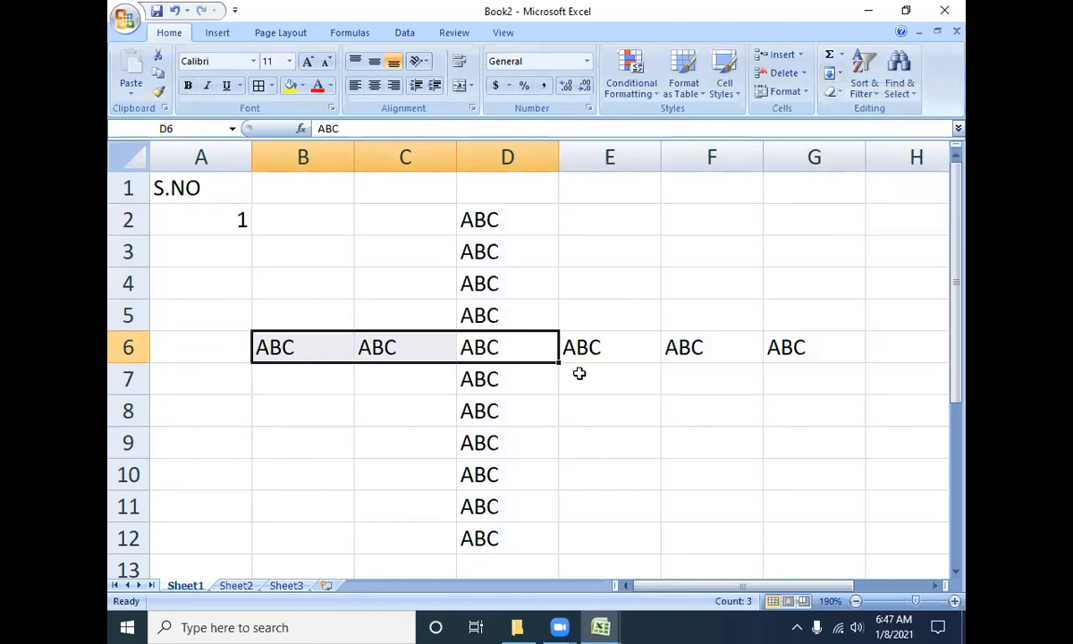
- Apply Fill Justify to the whole of column D, and undo it
left_click(834, 73)
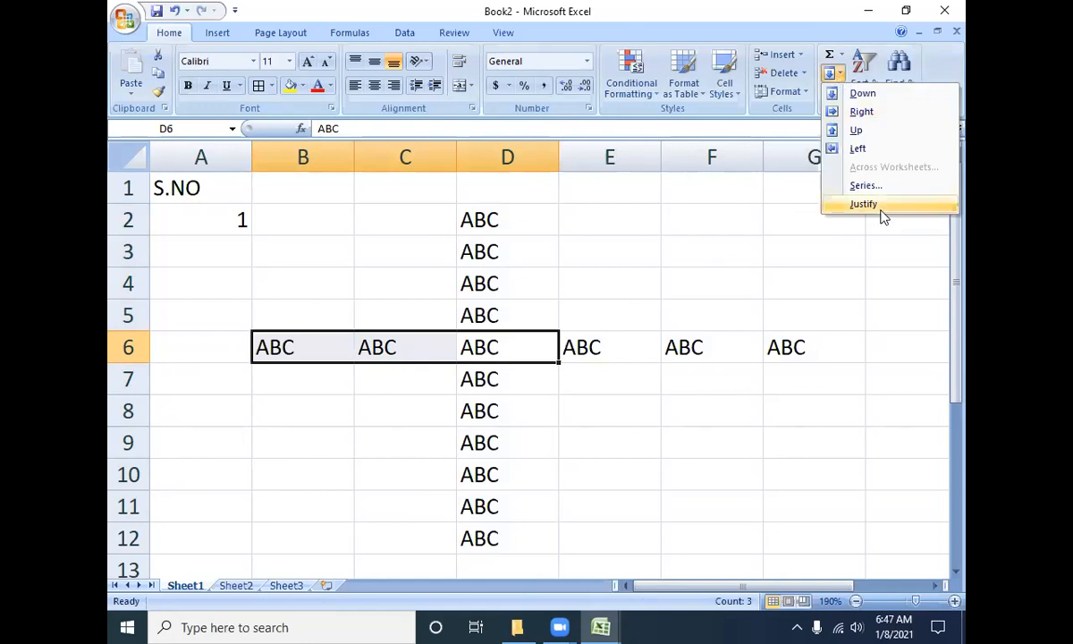
left_click(522, 150)
left_click(522, 150)
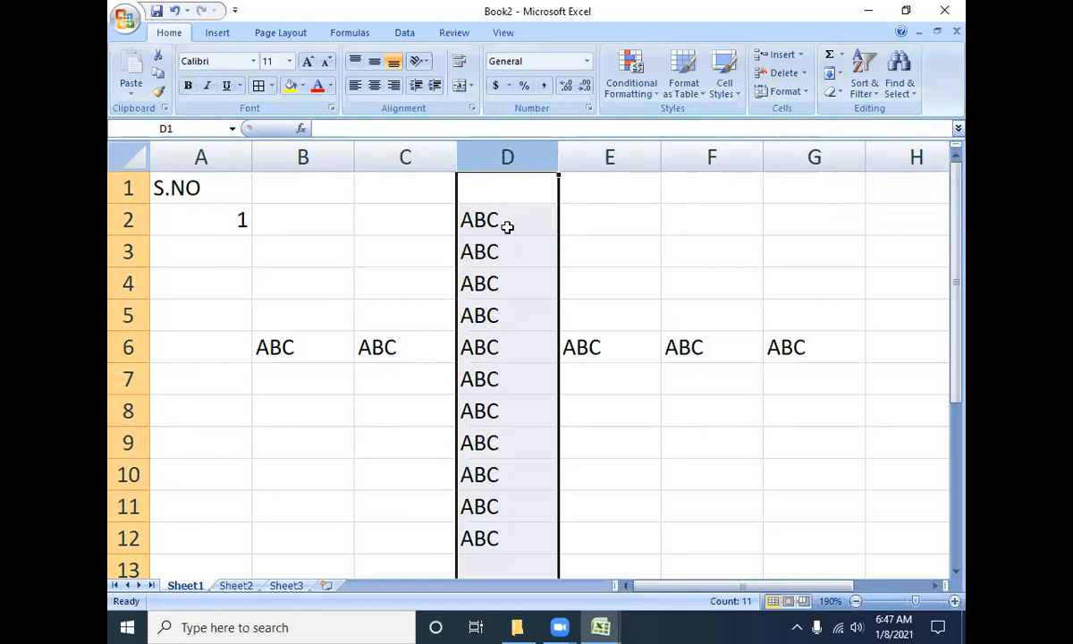
left_click(840, 77)
left_click(884, 206)
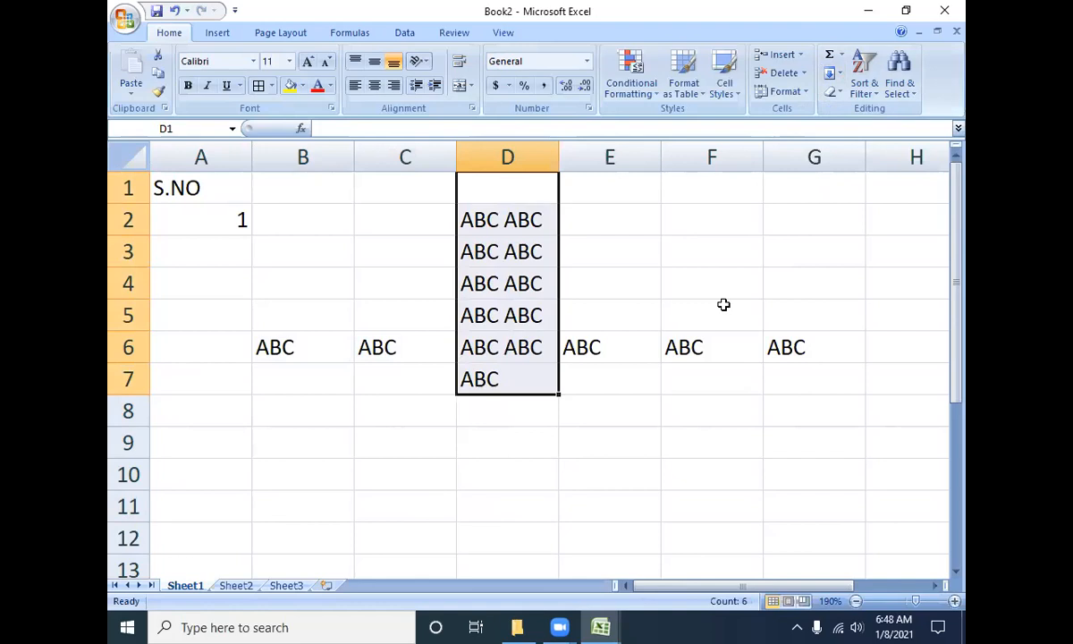
key("ctrl+z")
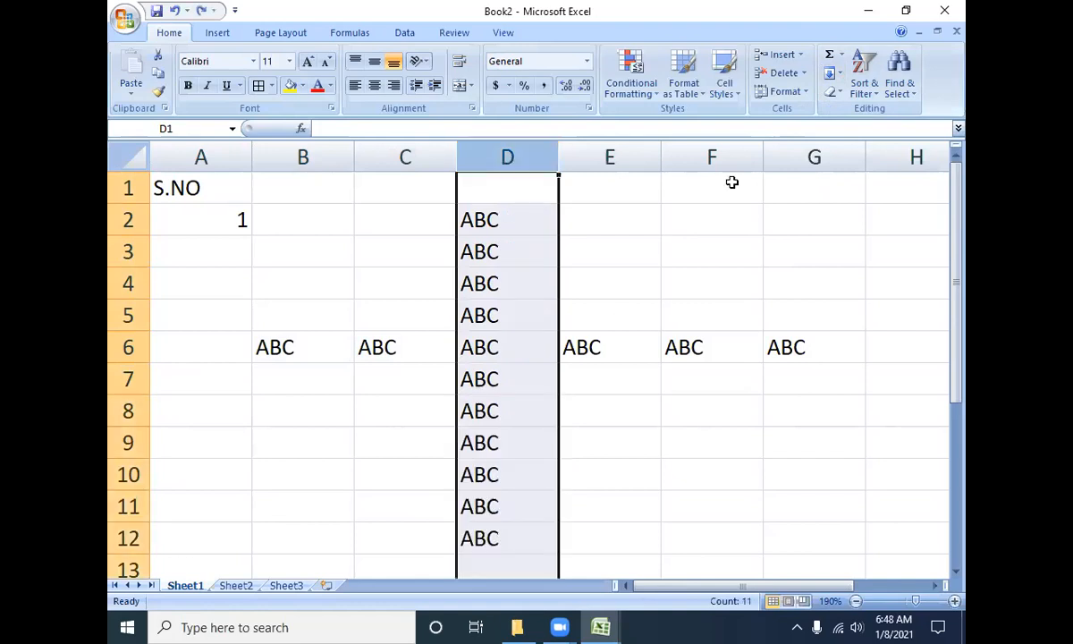
left_click(840, 73)
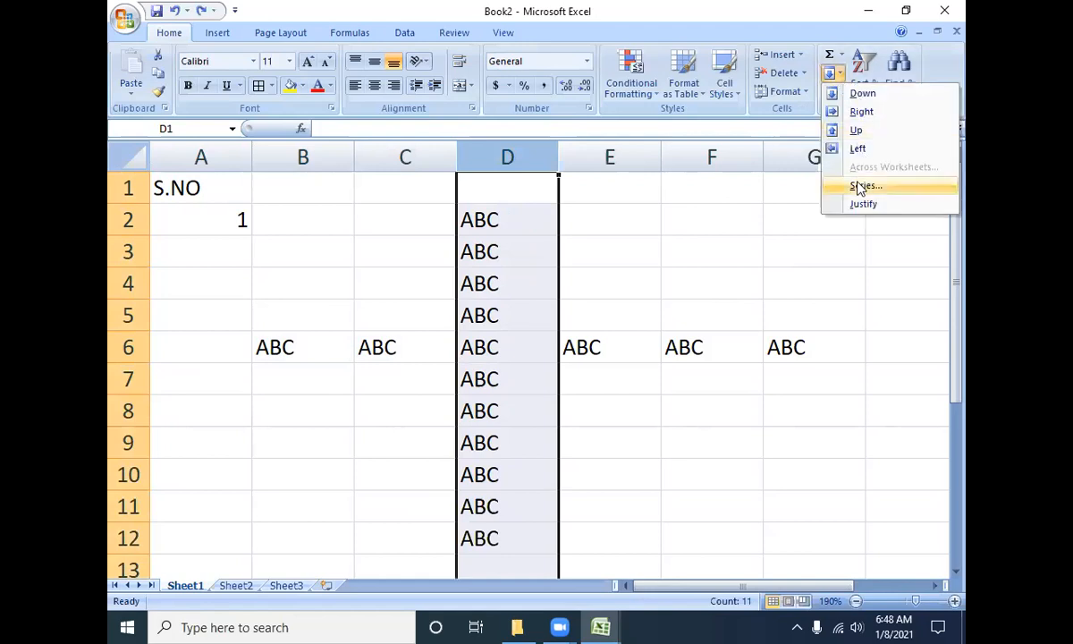
left_click(363, 289)
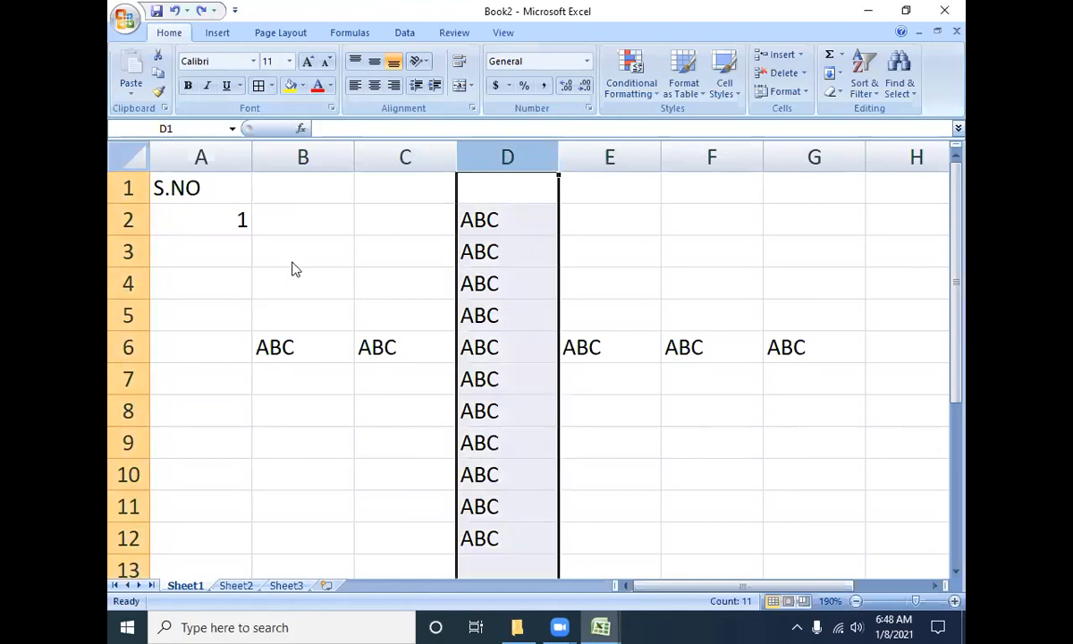
- Copy the ABC entries in D2:D11 and paste them starting at cell D20
left_click(468, 216)
left_click(481, 502, "shift")
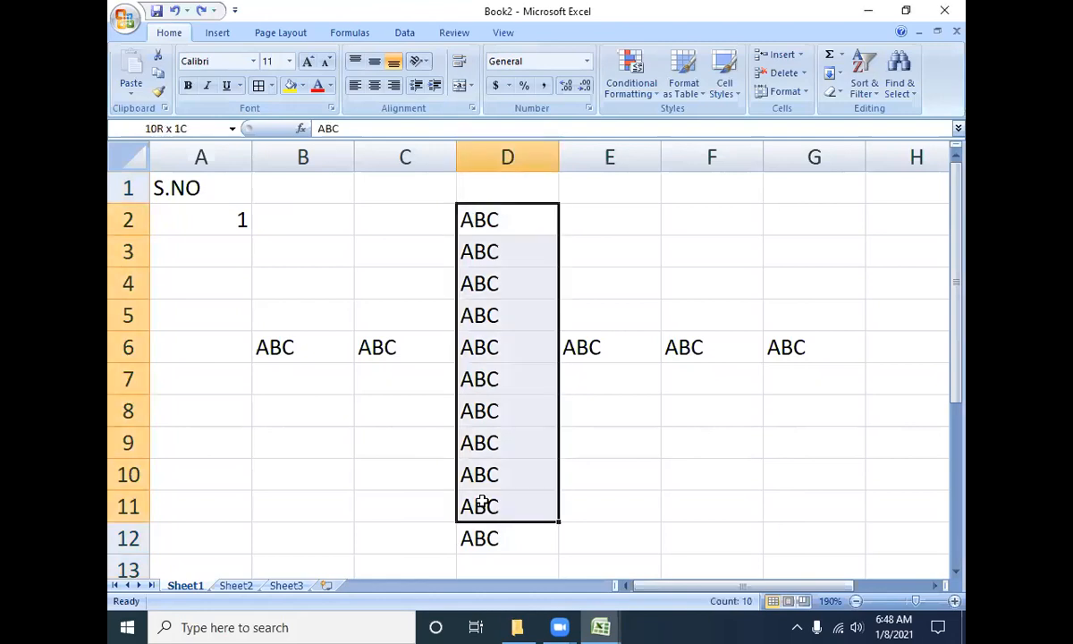
left_click(157, 72)
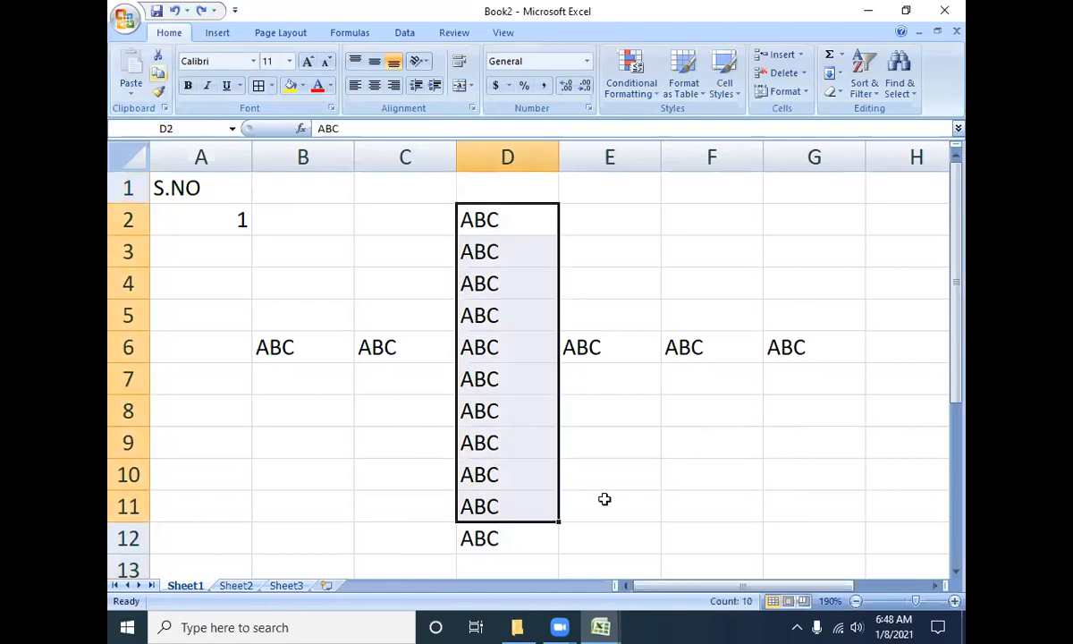
scroll(604, 499, "down", 5)
left_click(474, 316)
key("ctrl+v")
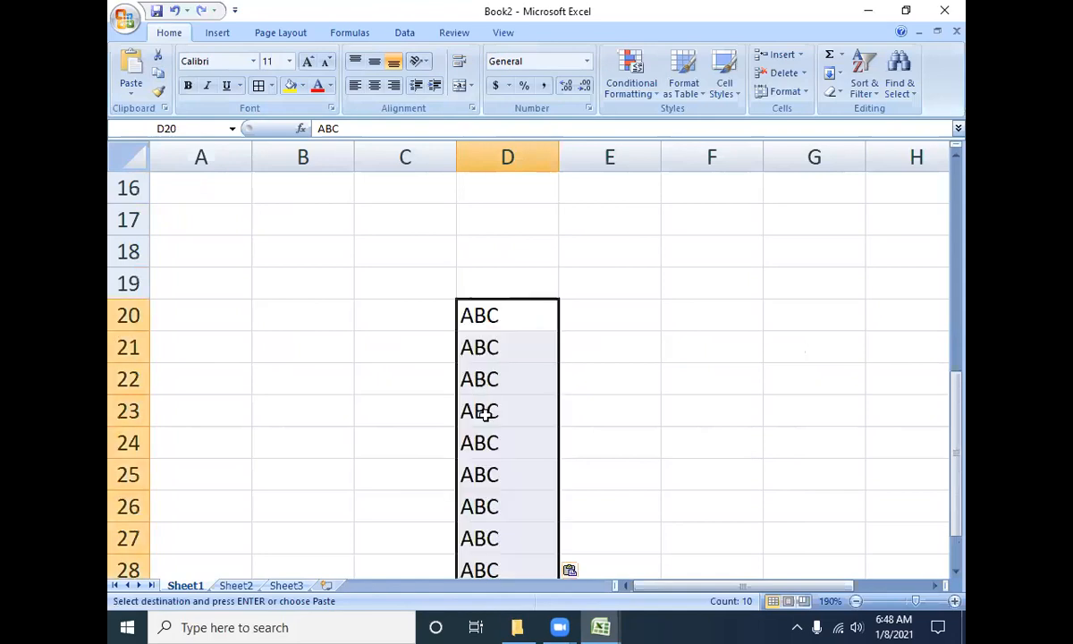
scroll(482, 413, "up", 5)
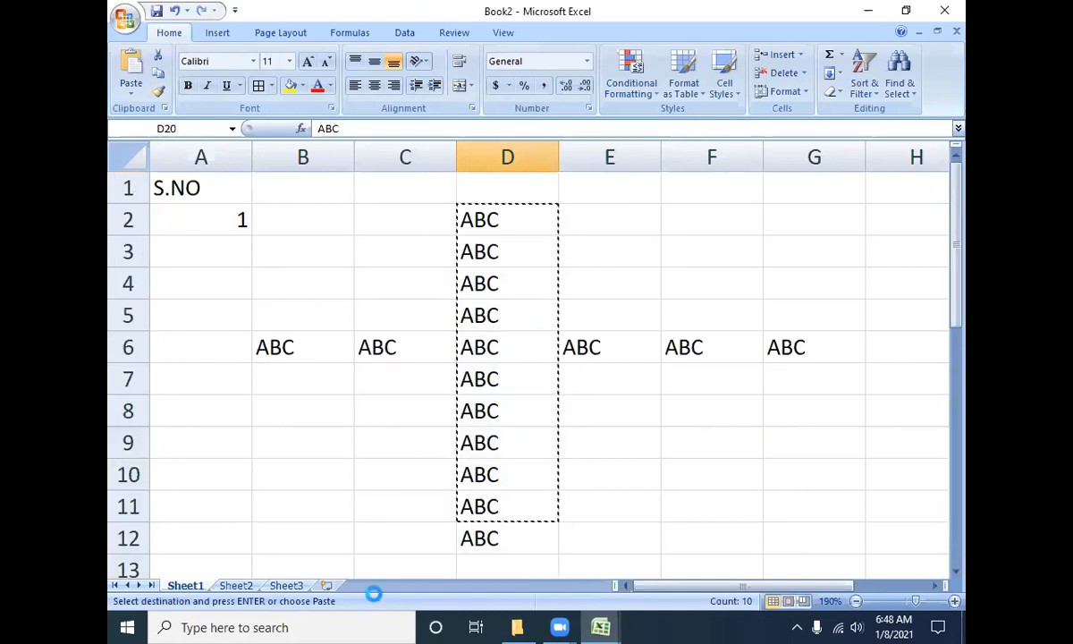
- Switch to the Excell workbook and open its Cond.Form. sheet
key("alt+Tab")
key("alt+Tab")
key("alt+Tab")
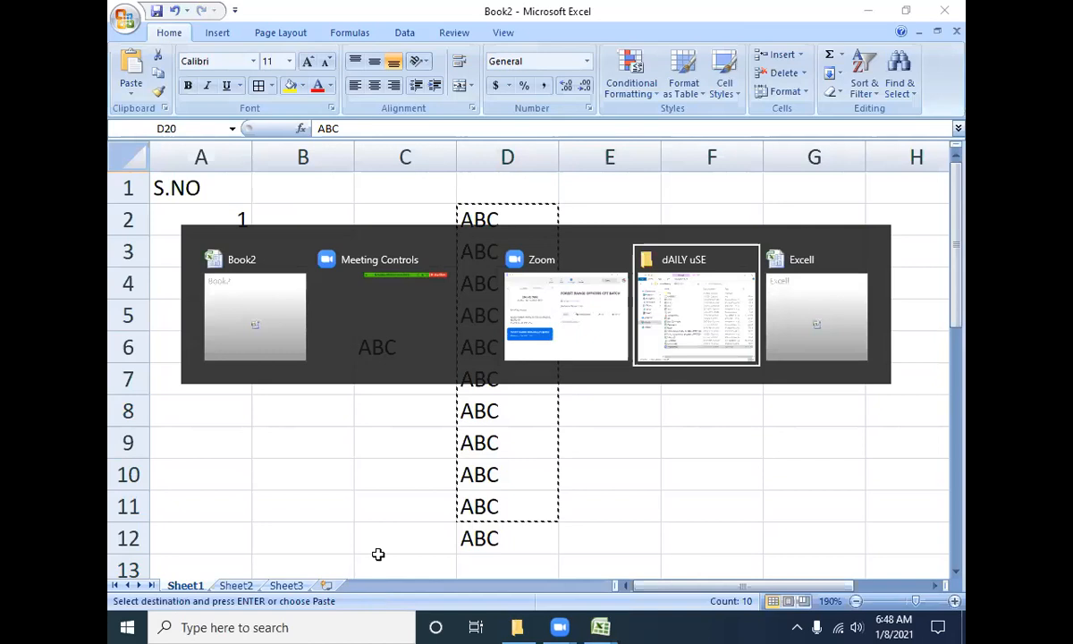
key("alt+Tab")
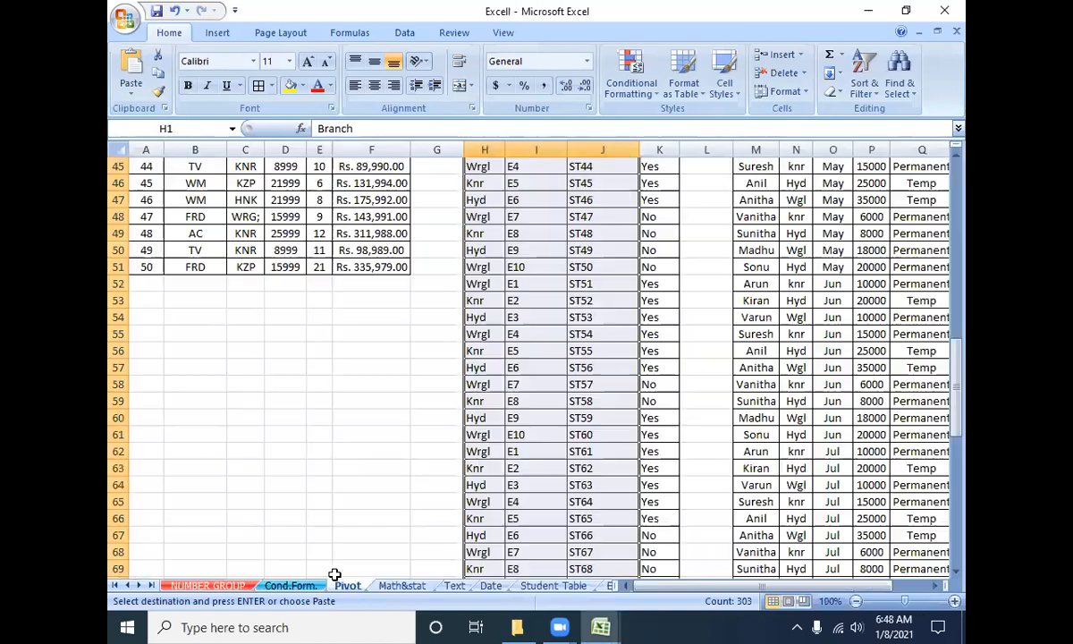
left_click(288, 586)
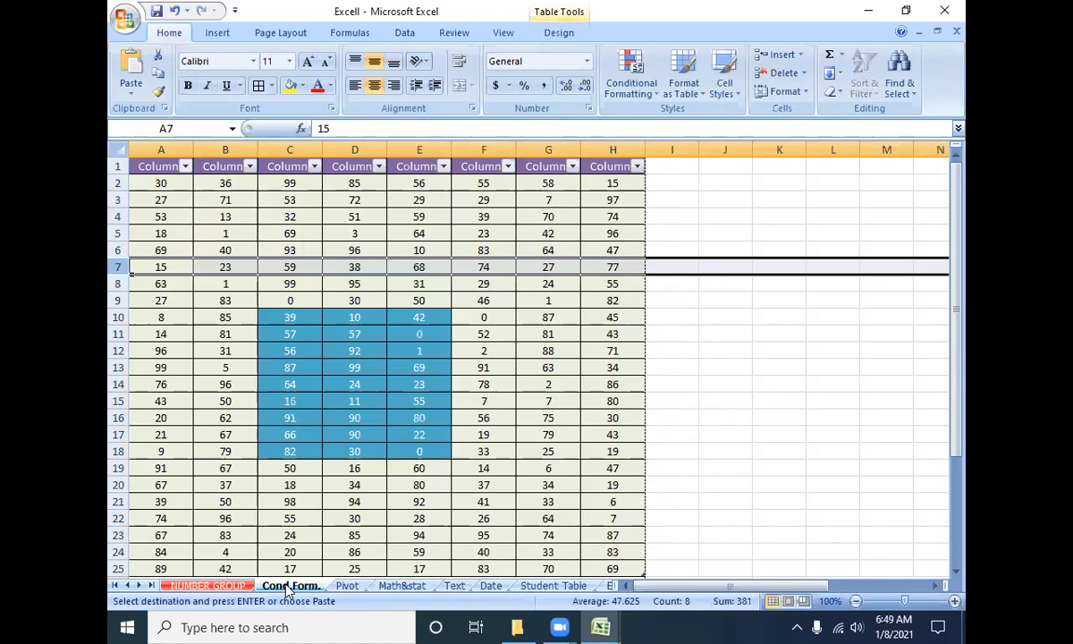
- Copy the range C5:F18 on the Cond.Form. sheet, paste it at K7, and end copy mode
left_click(219, 248)
left_click_drag(290, 233, 507, 453)
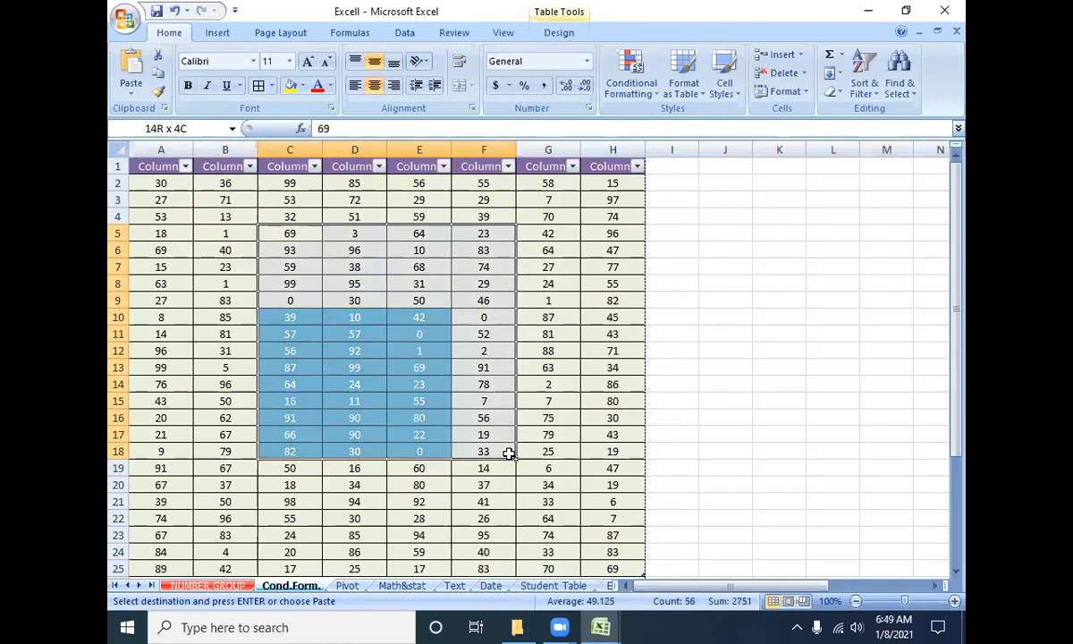
left_click(158, 71)
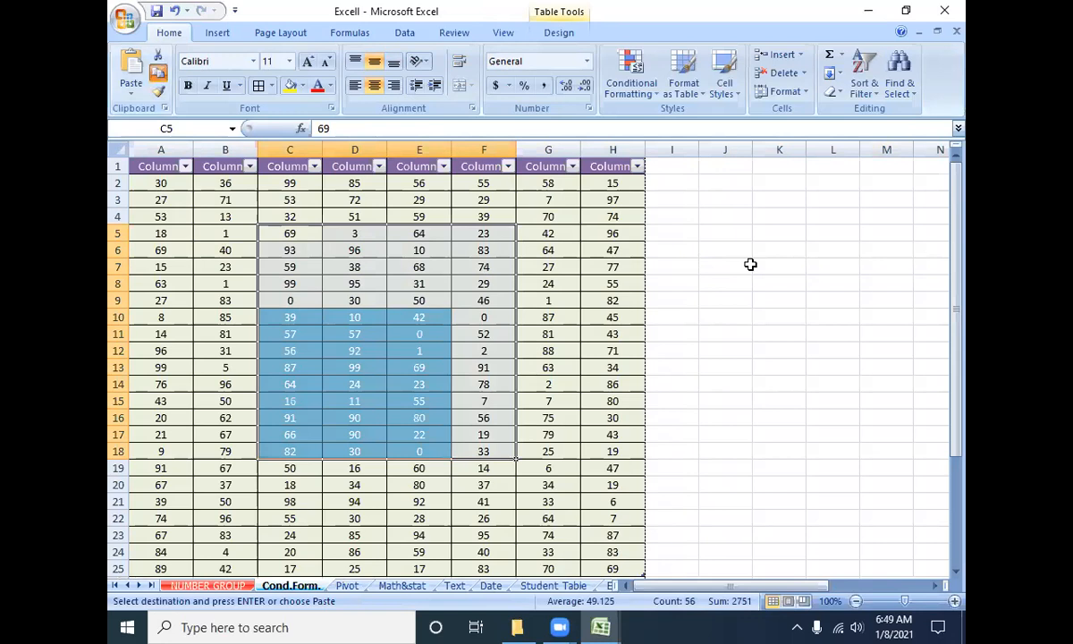
left_click(781, 264)
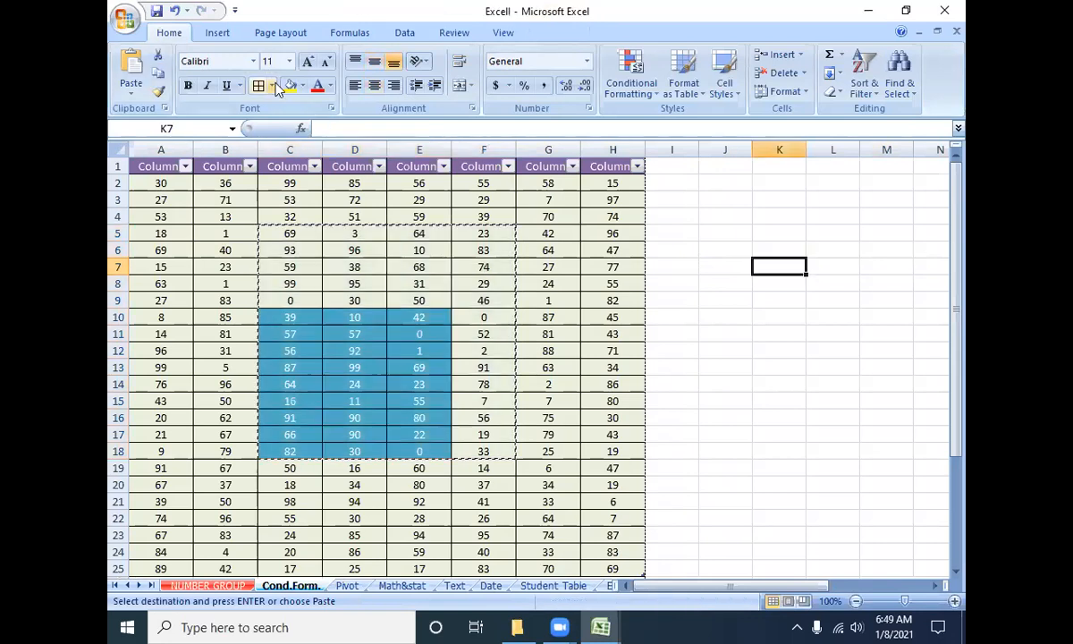
left_click(127, 73)
left_click_drag(160, 228, 225, 350)
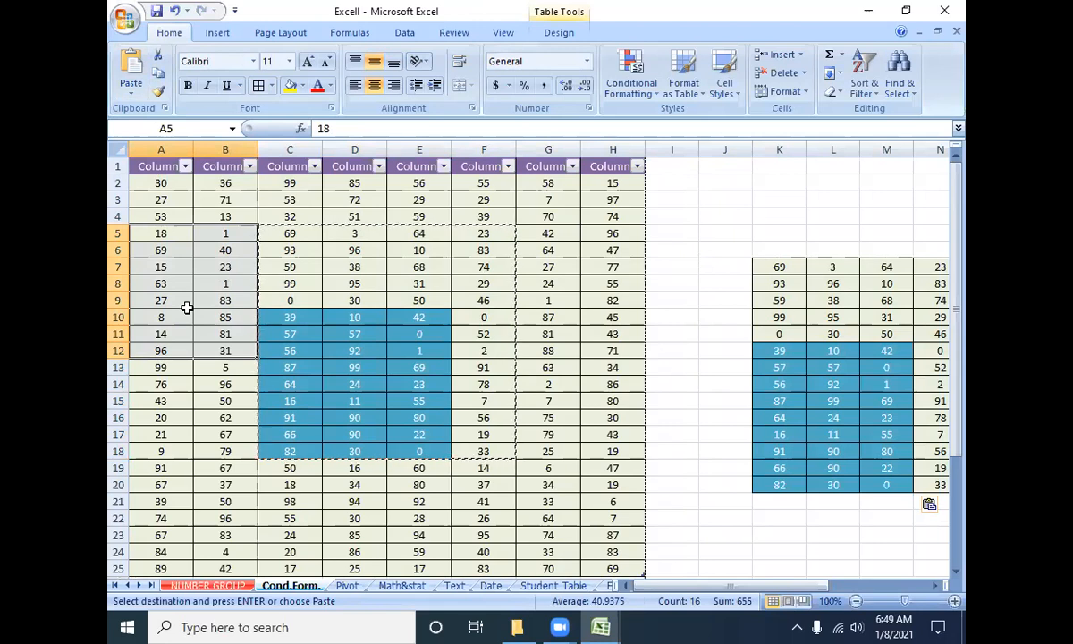
key("Escape")
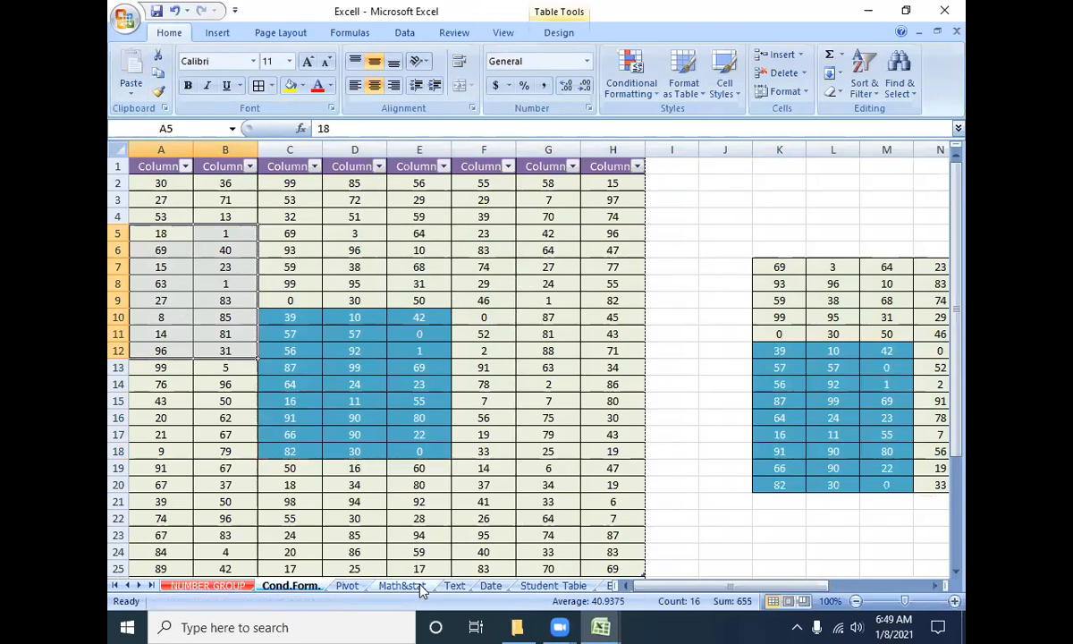
- Switch back to the Book2 workbook and open its empty Sheet2
key("alt+Tab")
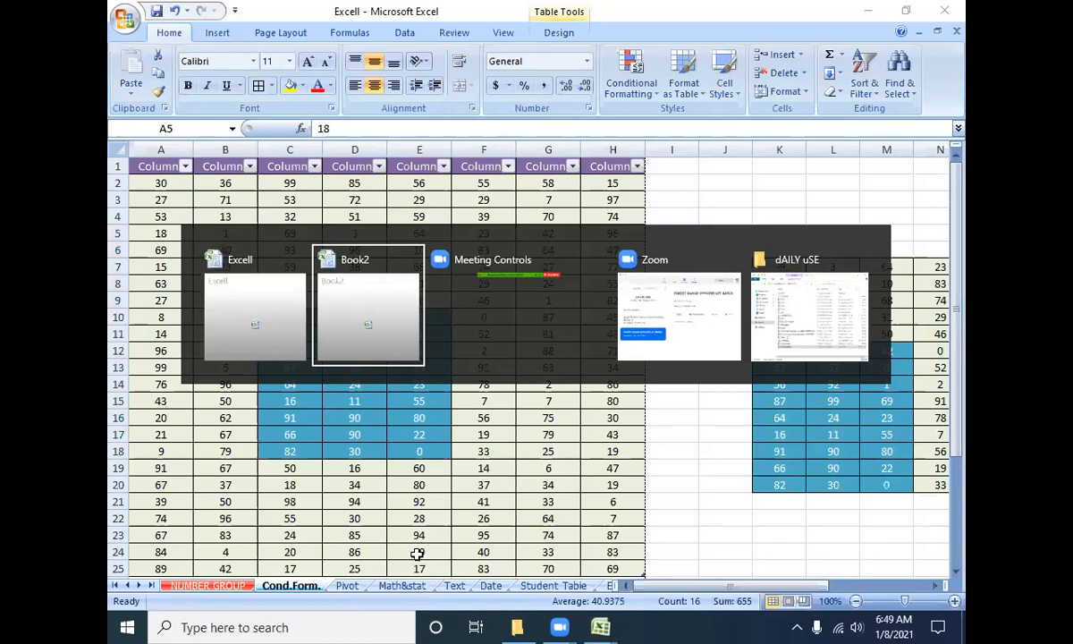
left_click(240, 584)
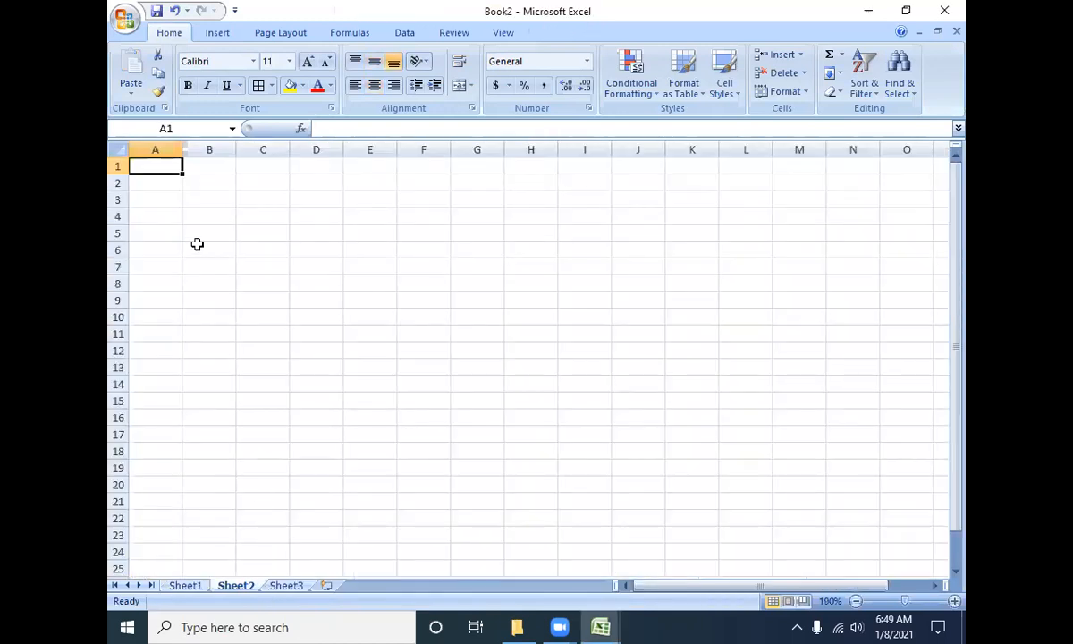
scroll(192, 196, "up", 5, "ctrl")
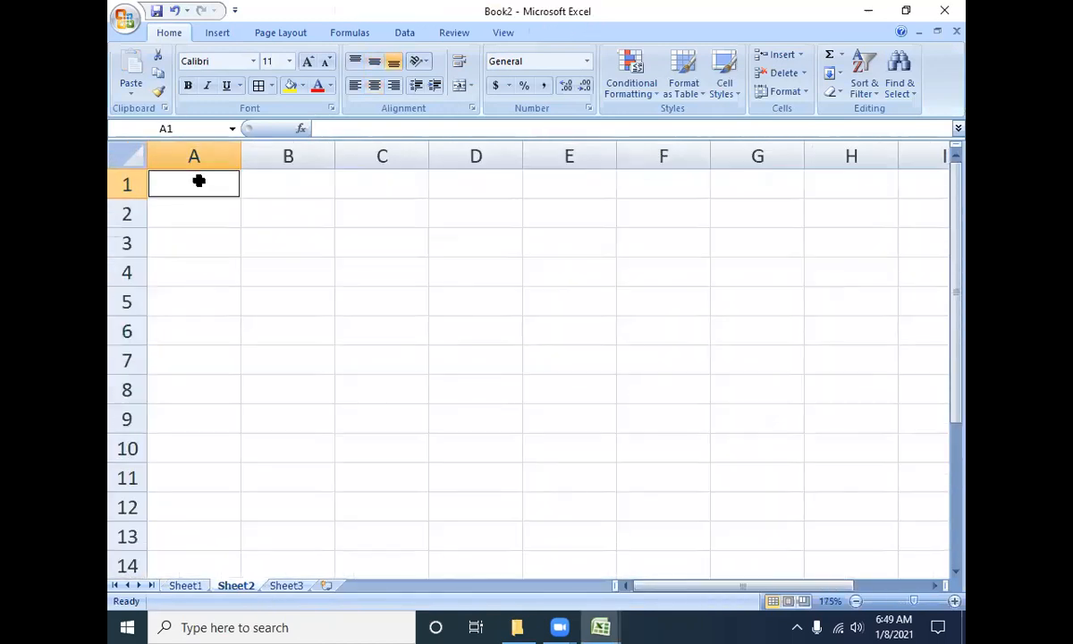
- Enter 1 in cell A1, 5 in C6, and 8 in F7 on Sheet2
type("A")
key("BackSpace")
type("1")
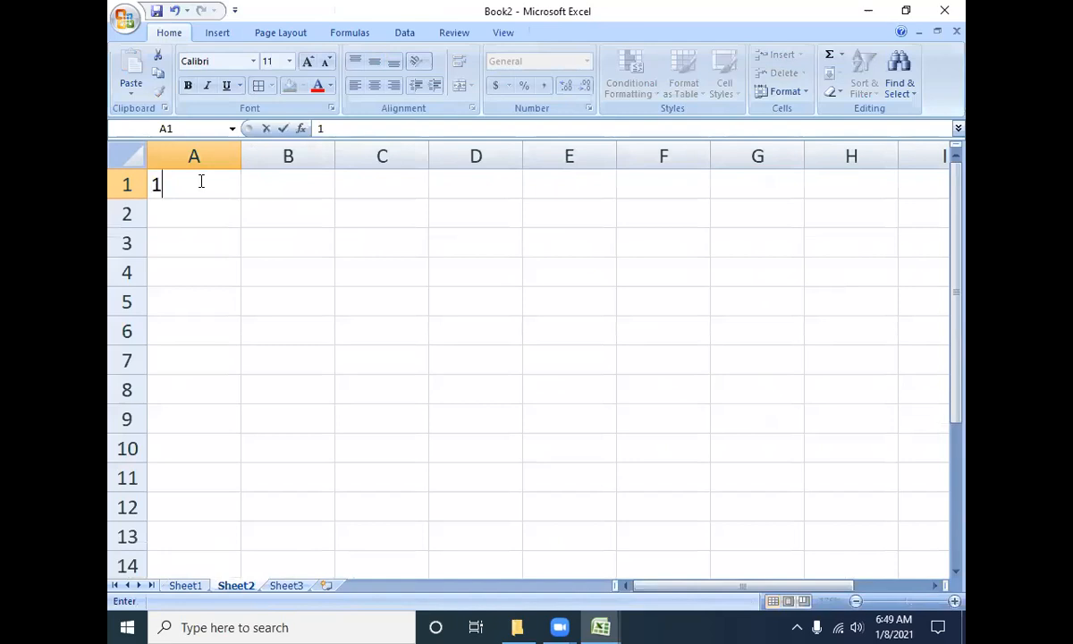
key("ctrl+Return")
left_click(378, 332)
type("5")
key("Tab")
key("Tab")
left_click(700, 352)
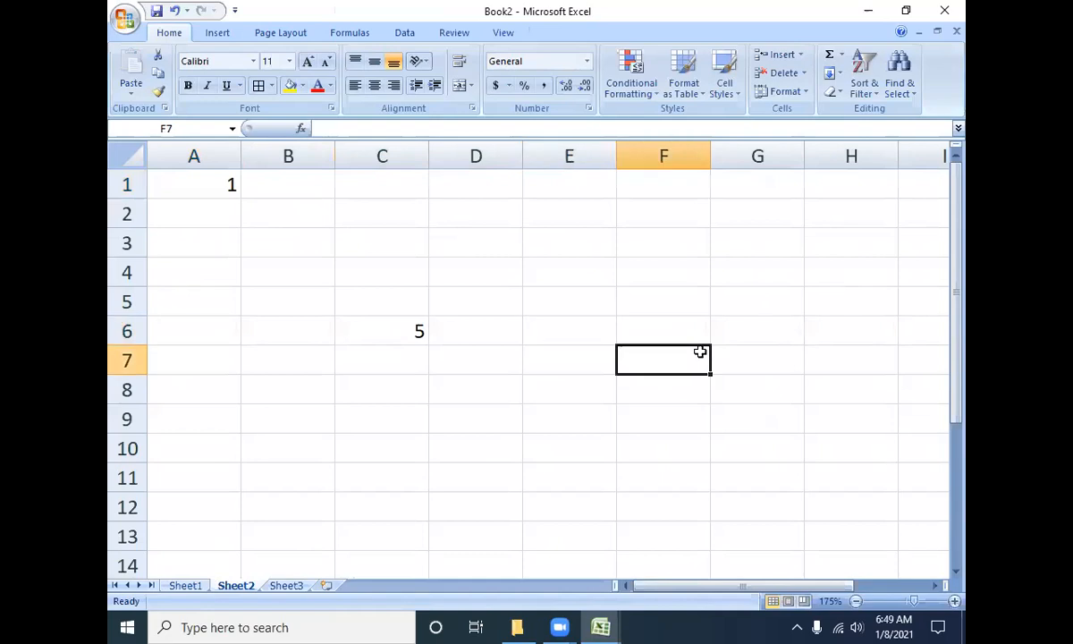
type("8")
key("Return")
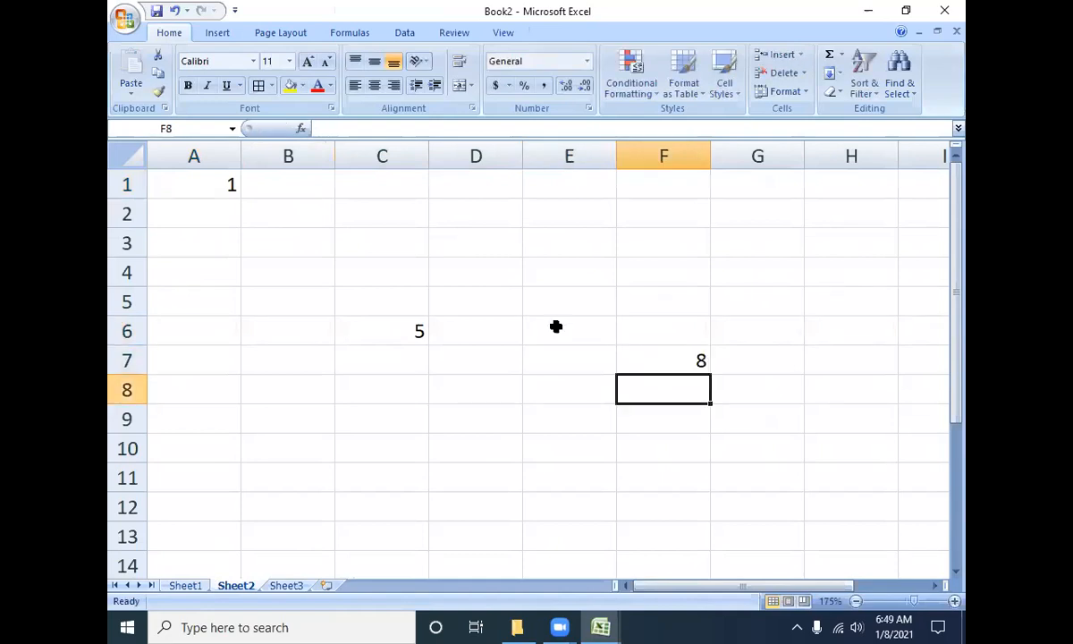
- Try to copy the separate cells A1, C6 and F7 together as one multiple selection
left_click(217, 182)
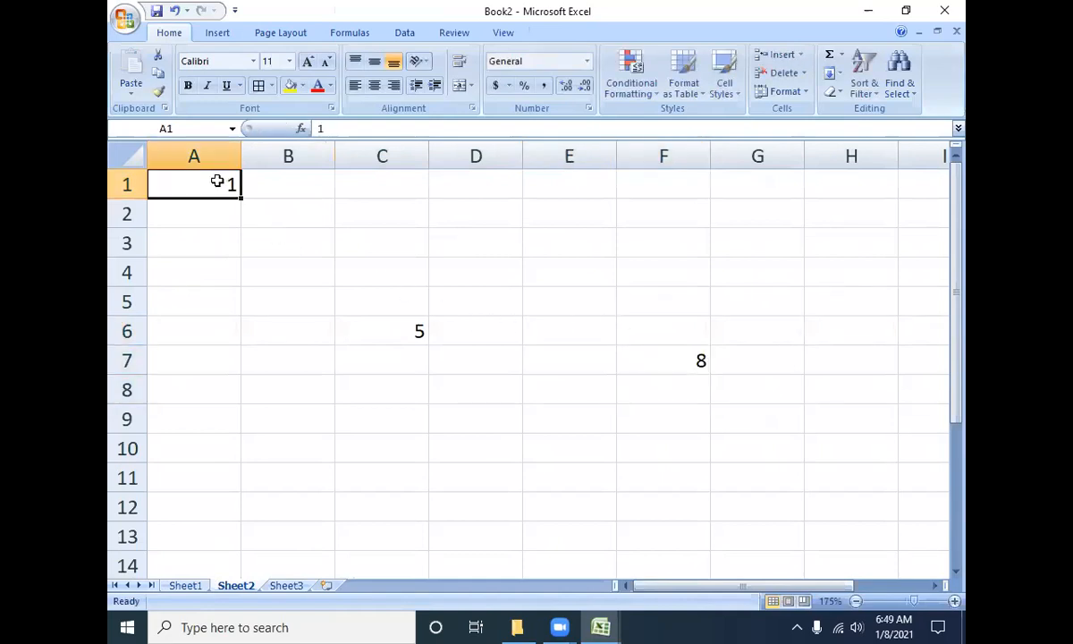
left_click(384, 326, "ctrl")
left_click(695, 360, "ctrl")
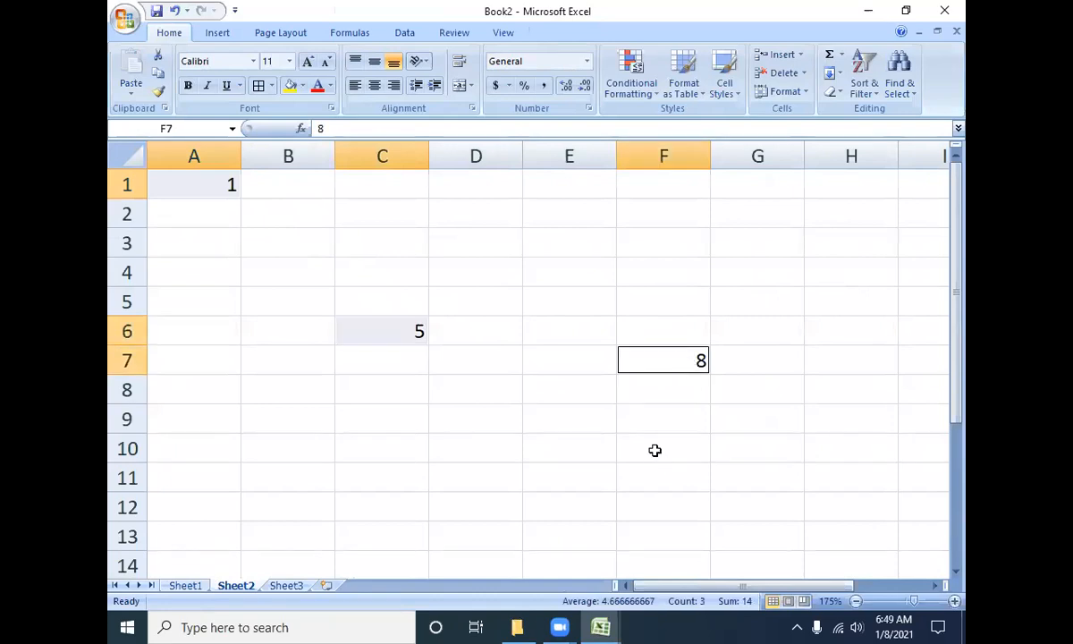
key("ctrl+c")
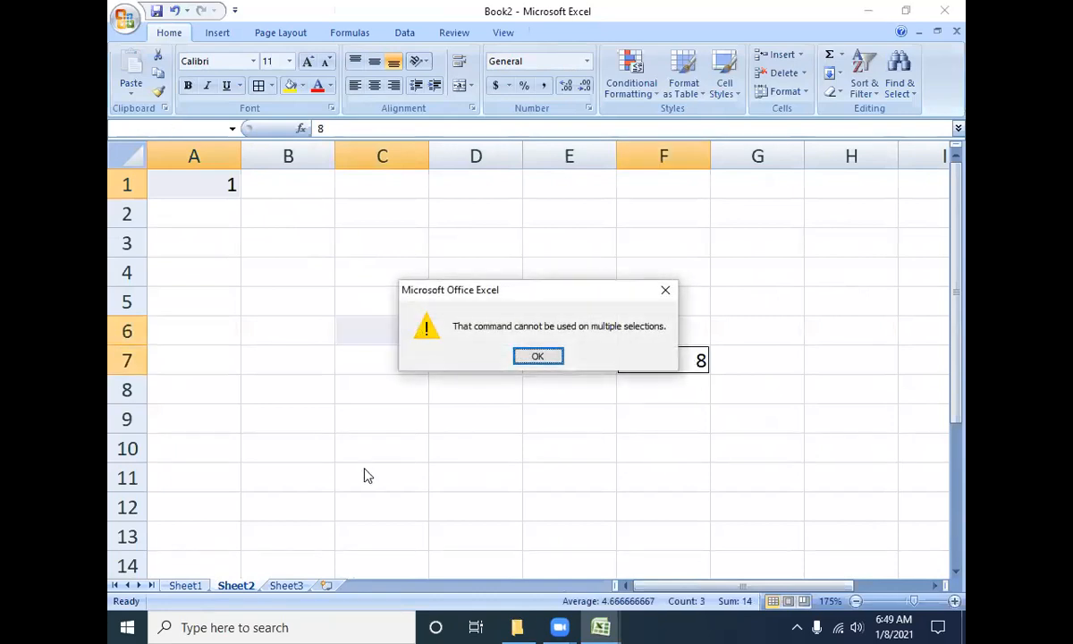
left_click(535, 356)
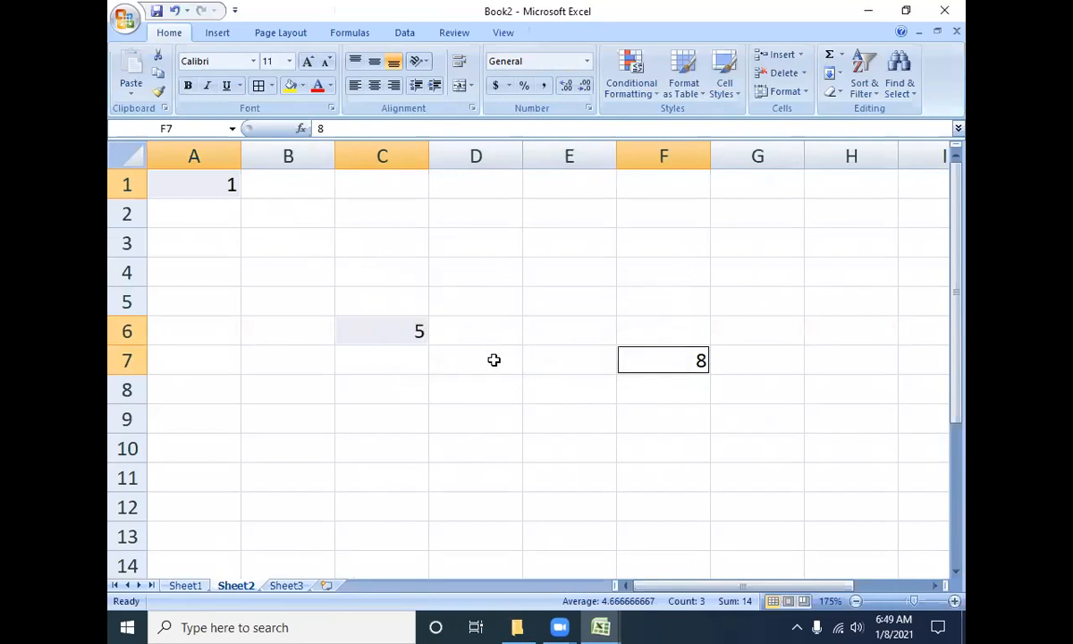
left_click(185, 185)
left_click(408, 324, "ctrl")
left_click(679, 367, "ctrl")
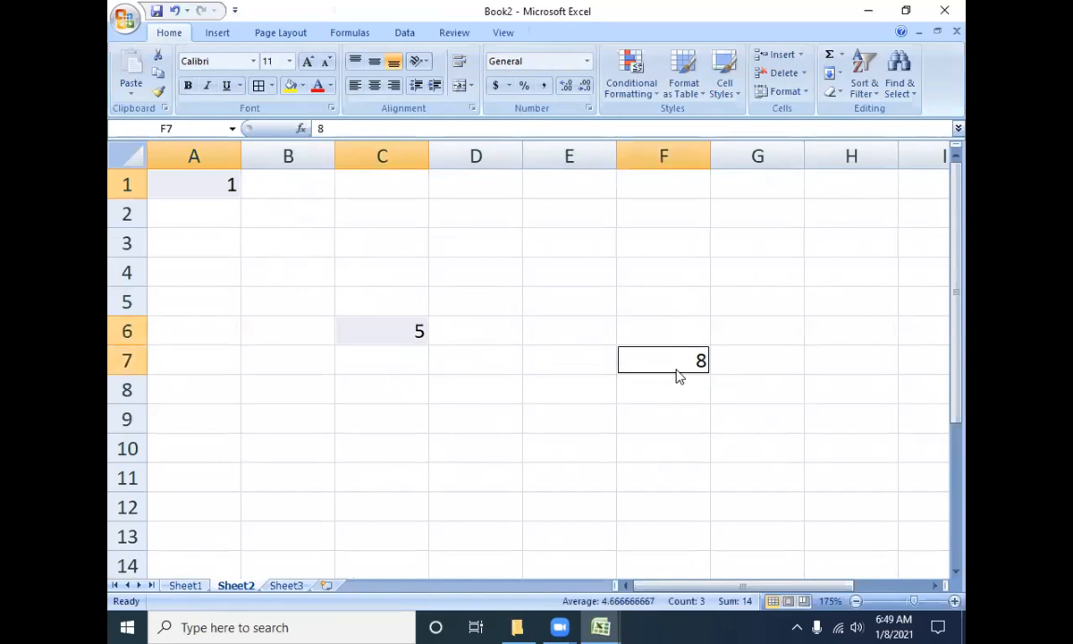
- Copy the continuous range A1:F7, paste it starting at A11, and end copy mode
left_click_drag(227, 185, 683, 358)
key("ctrl+c")
left_click(194, 468)
key("ctrl+v")
scroll(223, 465, "down", 3)
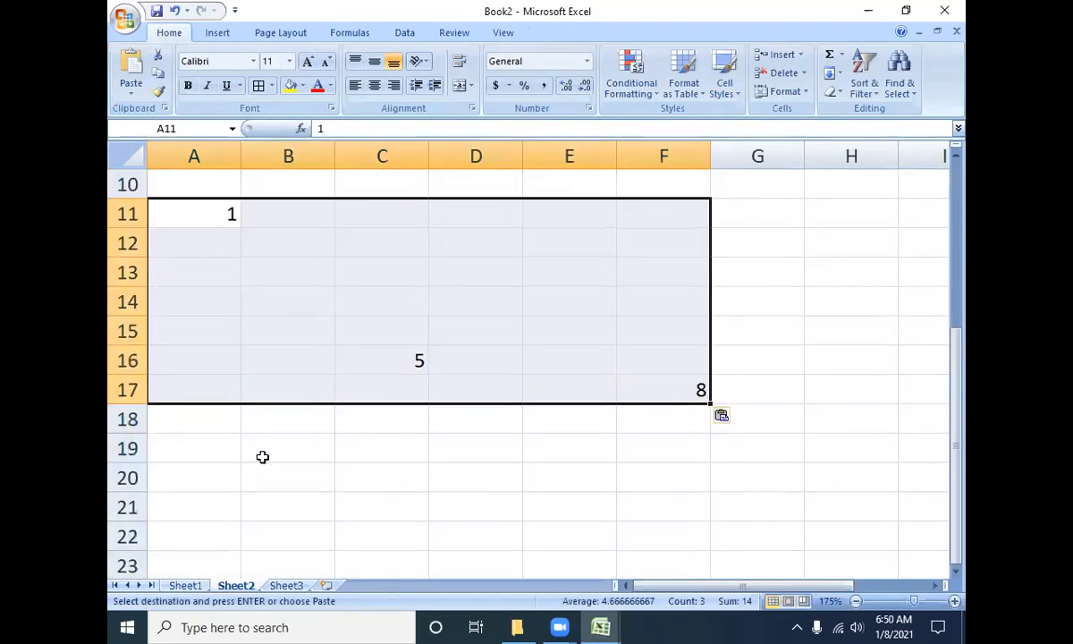
scroll(262, 457, "up", 3)
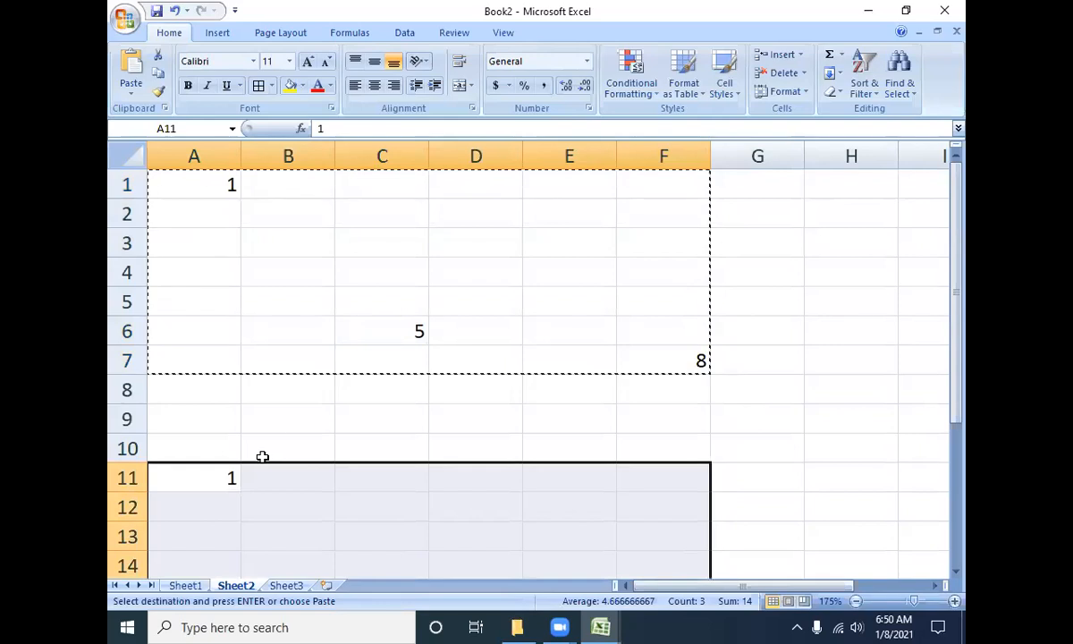
left_click(228, 190)
left_click(400, 330)
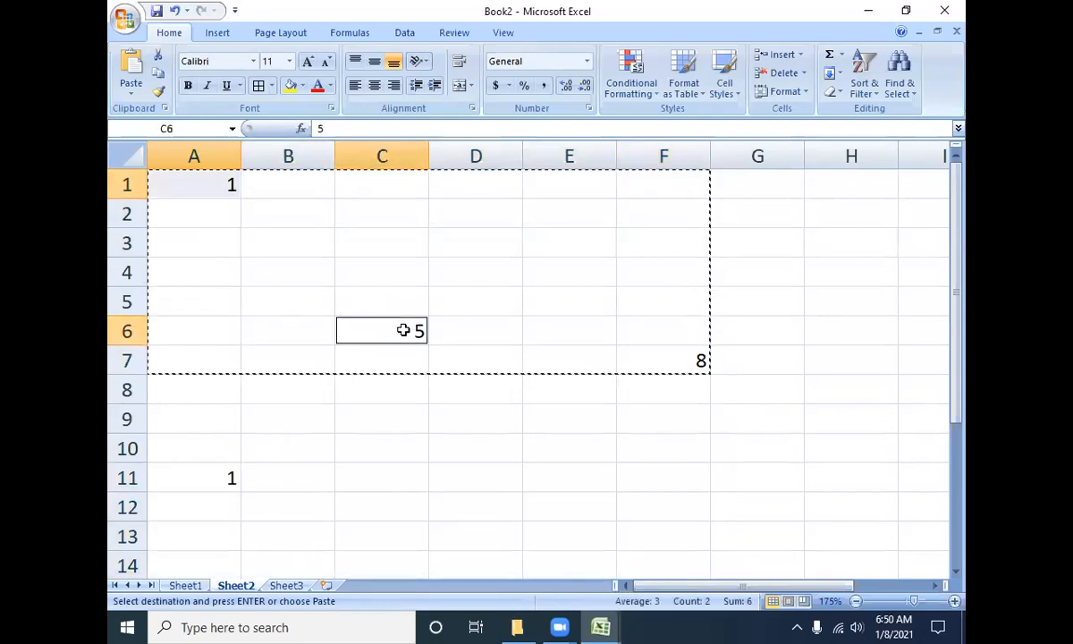
left_click(664, 359, "ctrl")
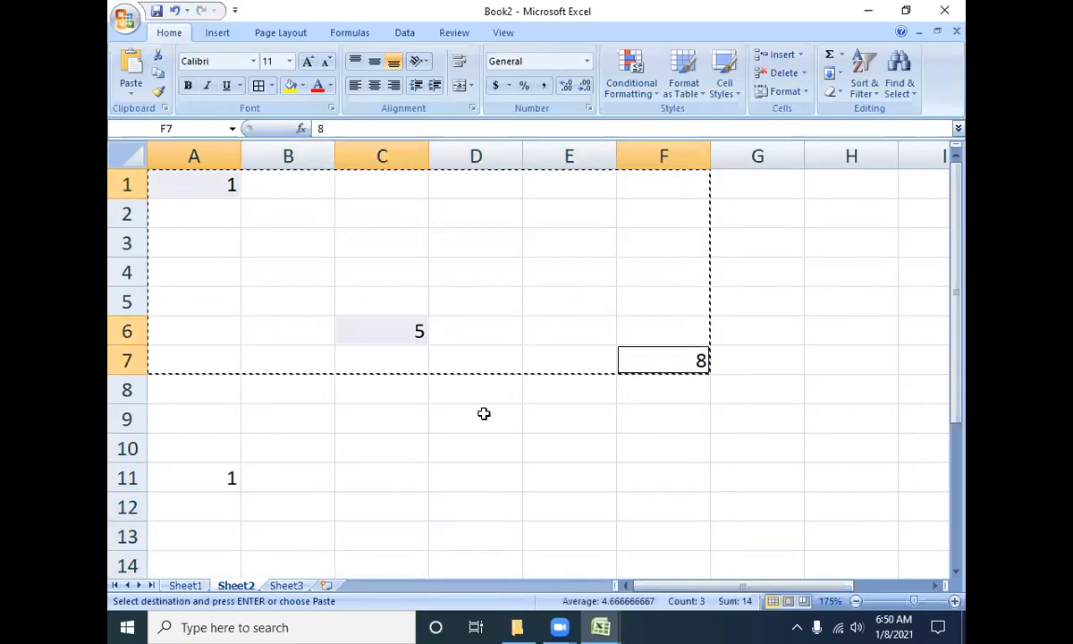
key("Escape")
scroll(462, 415, "down", 4)
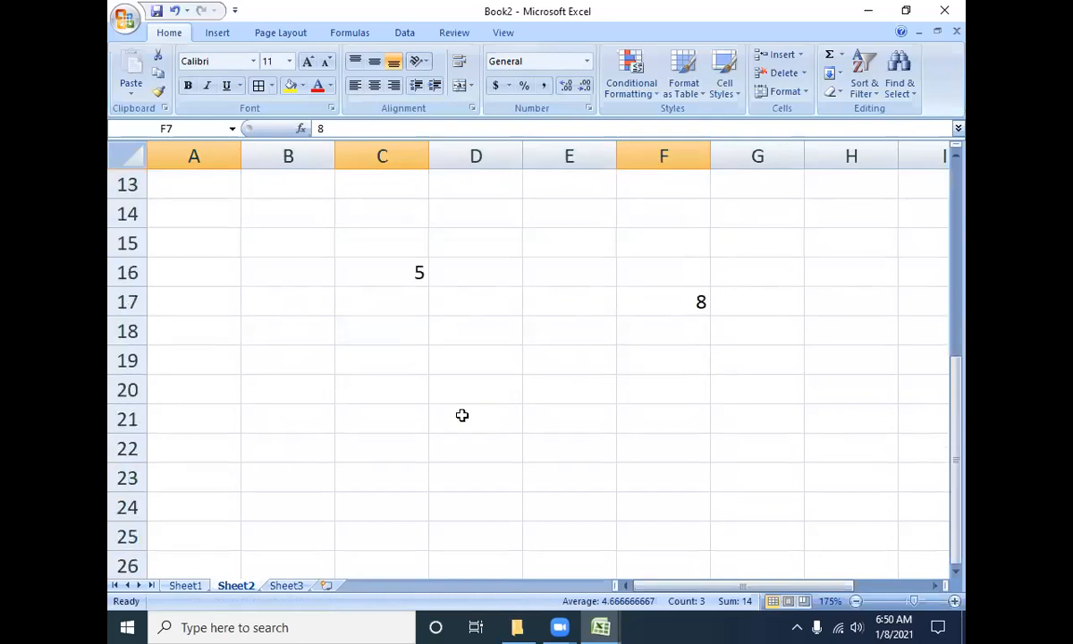
scroll(462, 414, "down", 4)
left_click(228, 294)
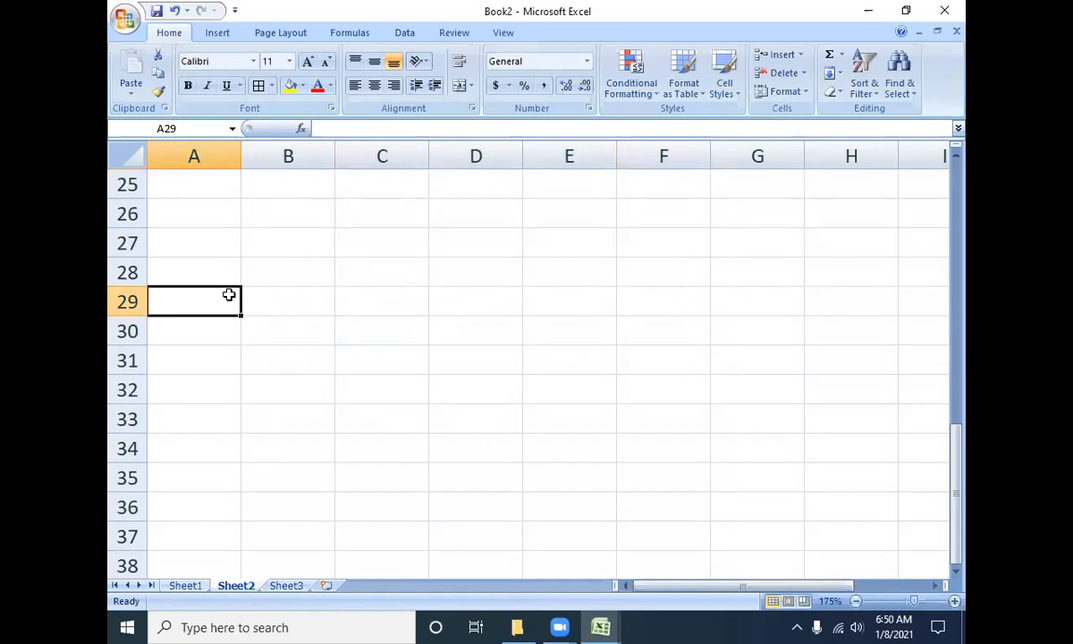
scroll(242, 309, "up", 8)
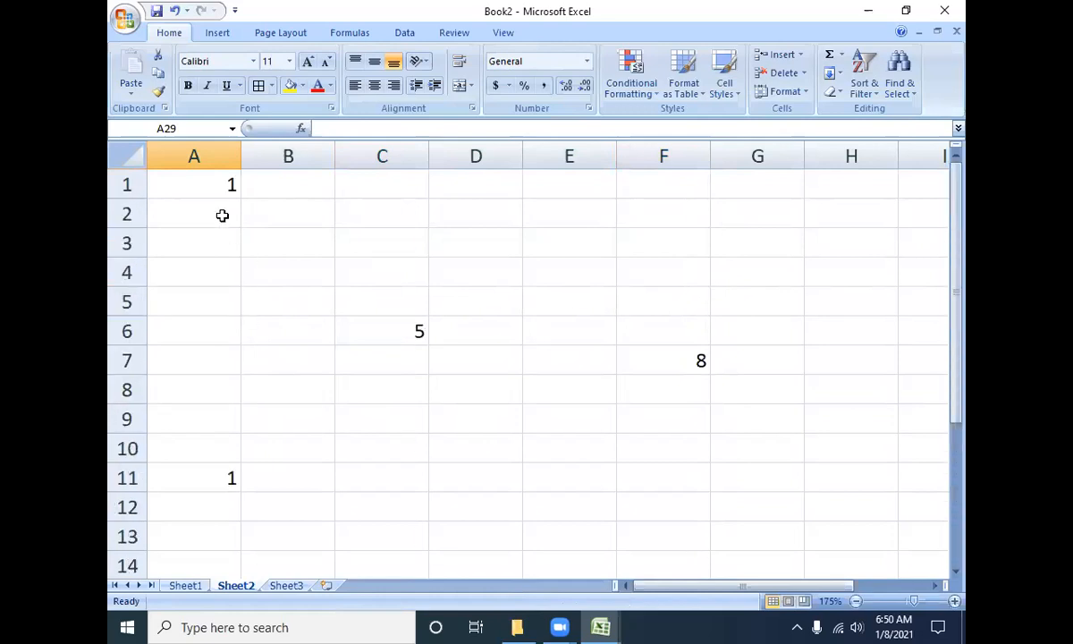
left_click_drag(192, 186, 659, 391)
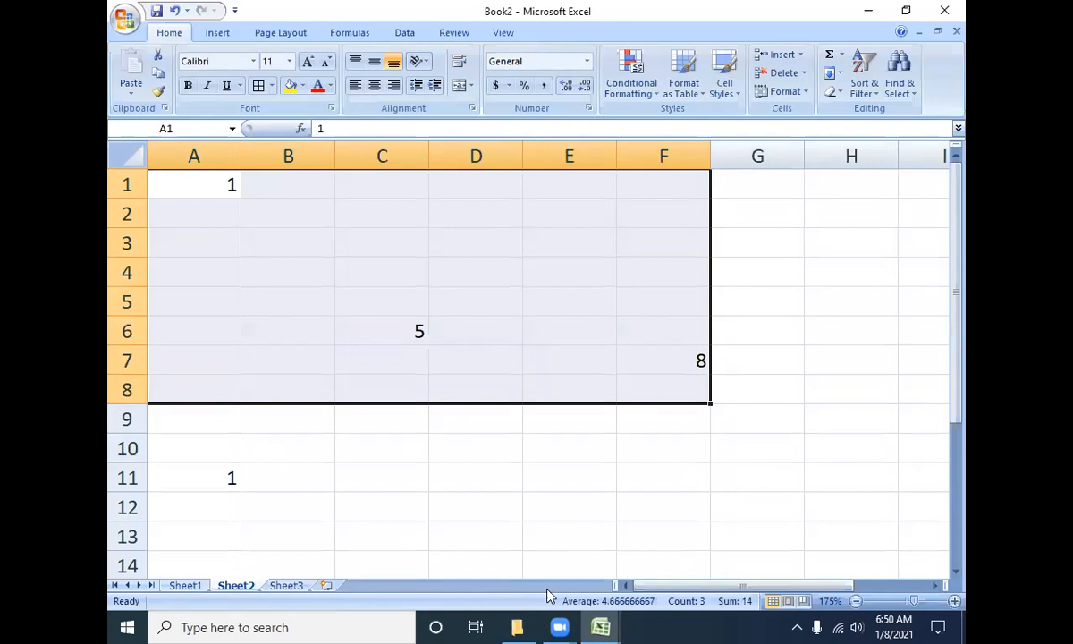
- Try once more to copy the non-adjacent cells A1, C6 and F7 in a single copy
left_click(231, 189)
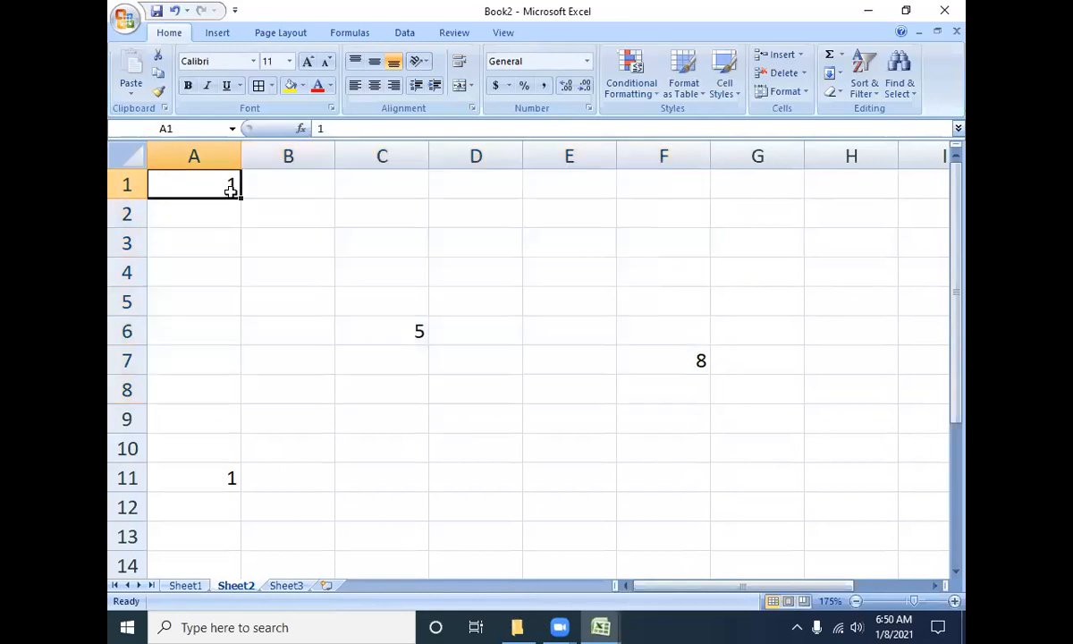
left_click(422, 331, "ctrl")
left_click(658, 367, "ctrl")
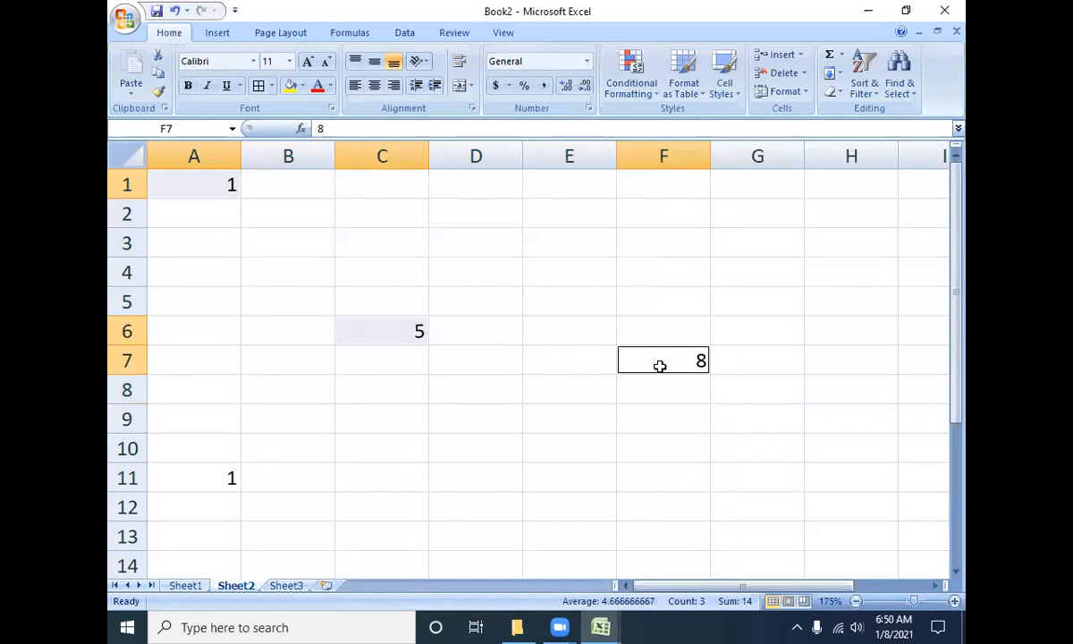
key("ctrl+c")
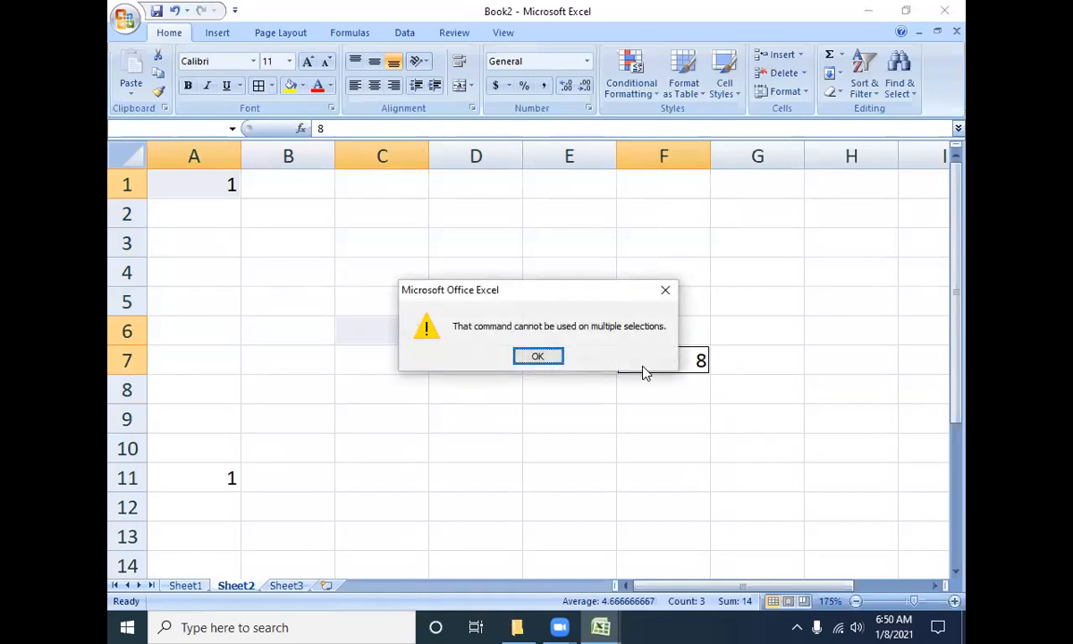
key("Return")
left_click_drag(225, 182, 693, 410)
key("ctrl+c")
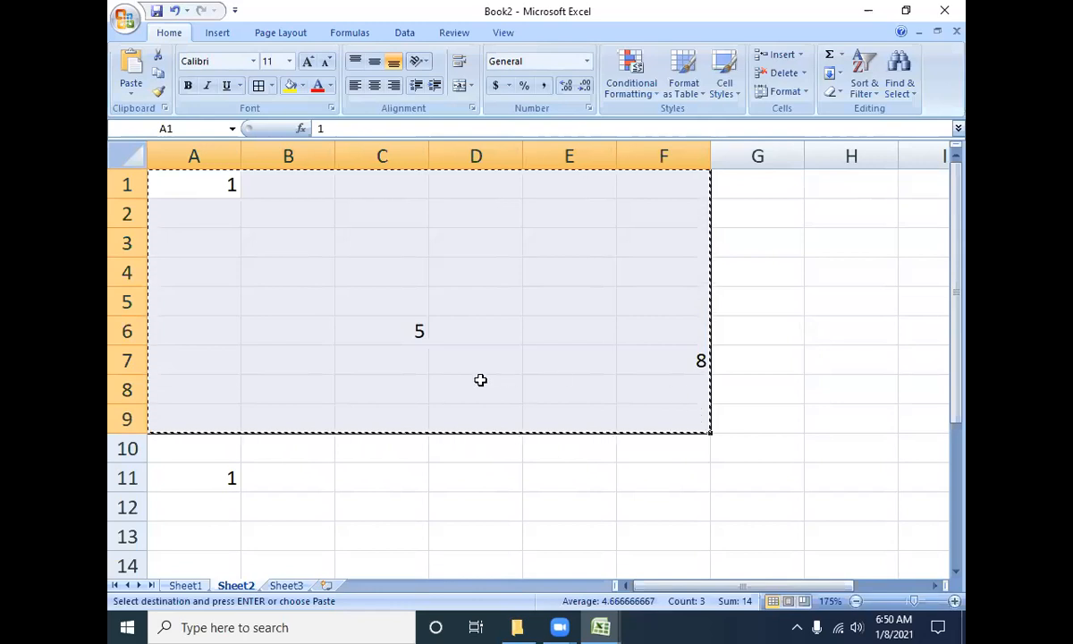
key("Escape")
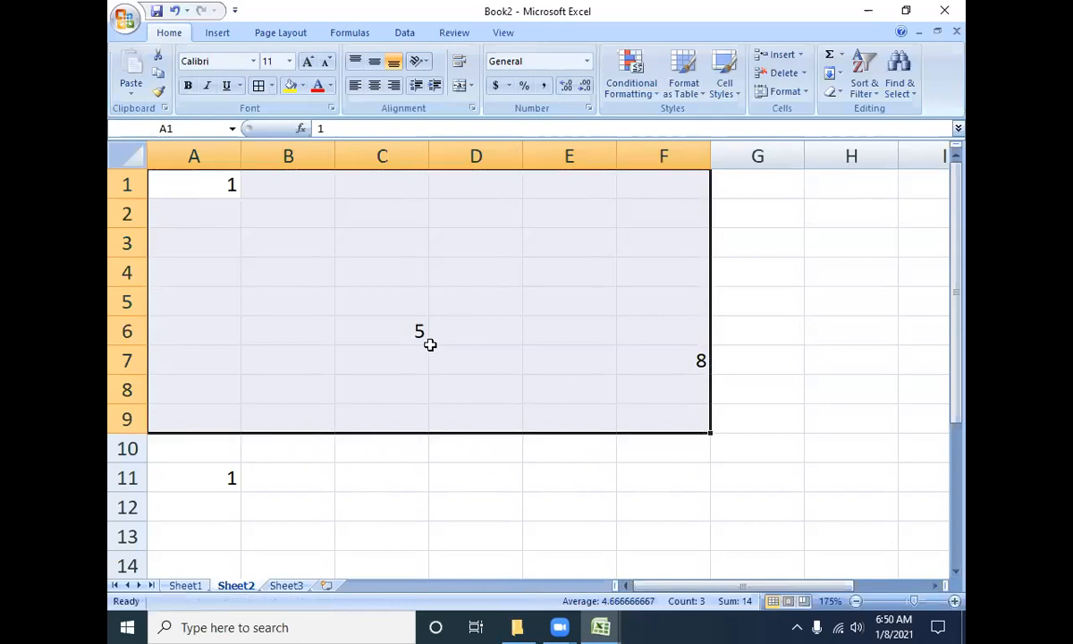
left_click(396, 309)
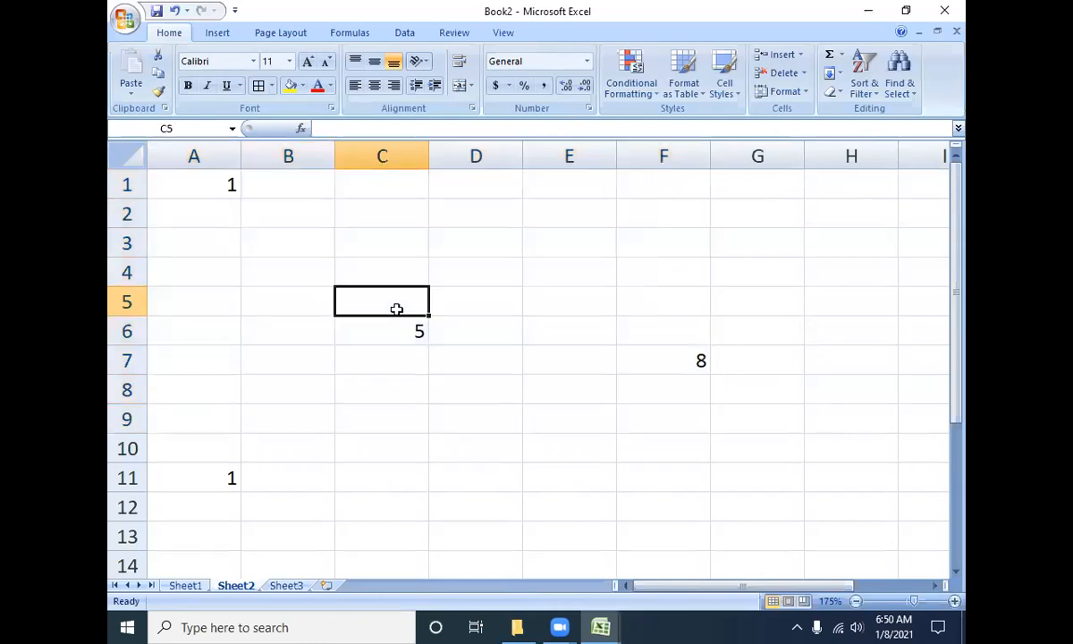
left_click(474, 361, "ctrl")
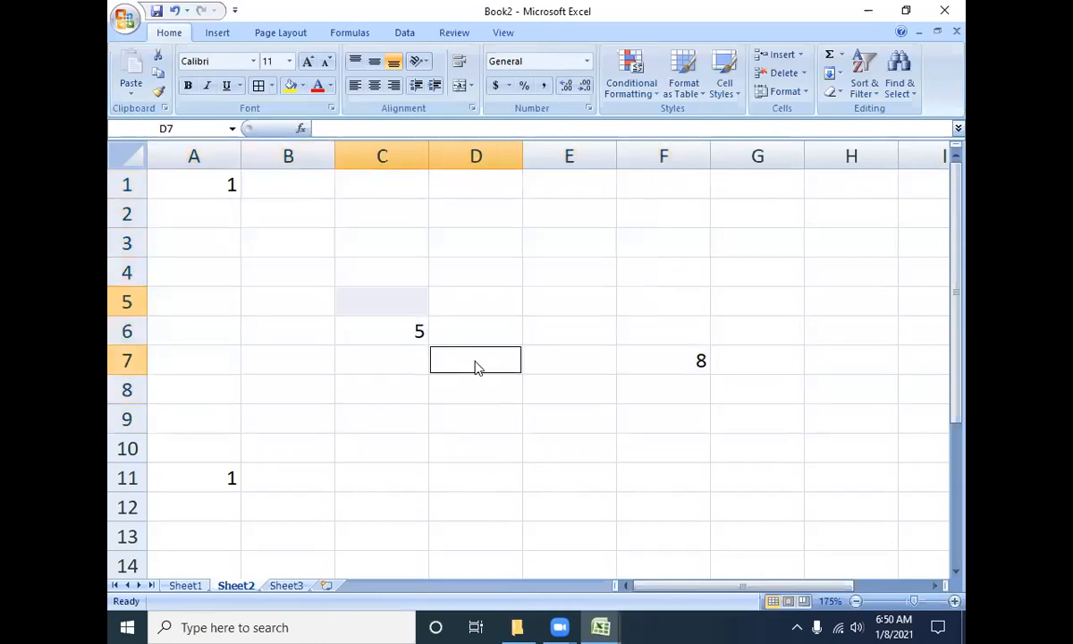
- Copy the value in A1 into cells C5 and E8, and clear C5 again
left_click(183, 185)
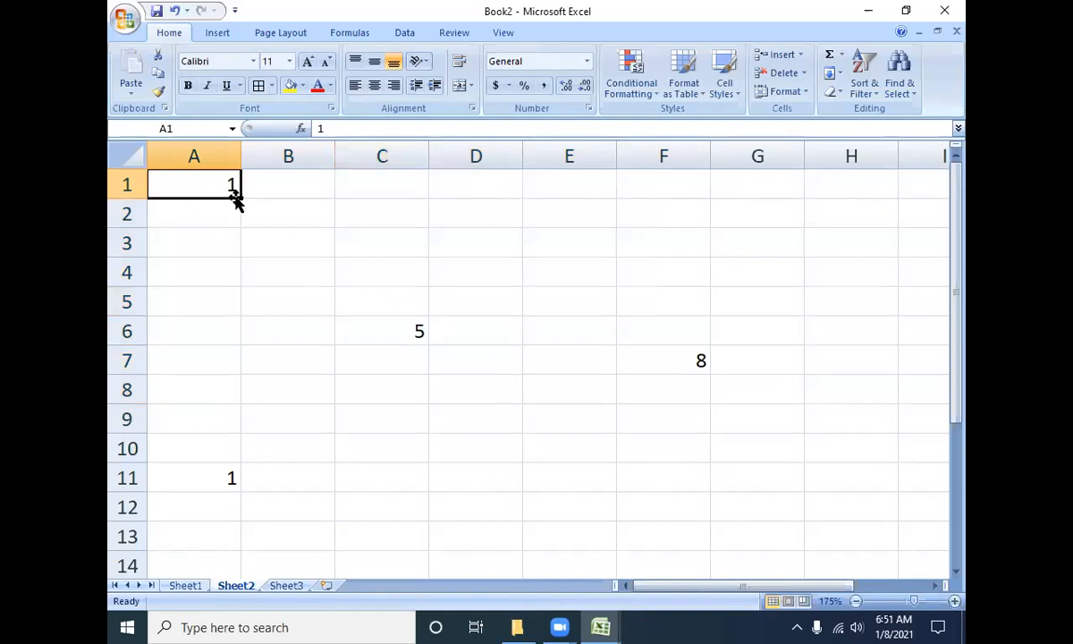
key("ctrl+c")
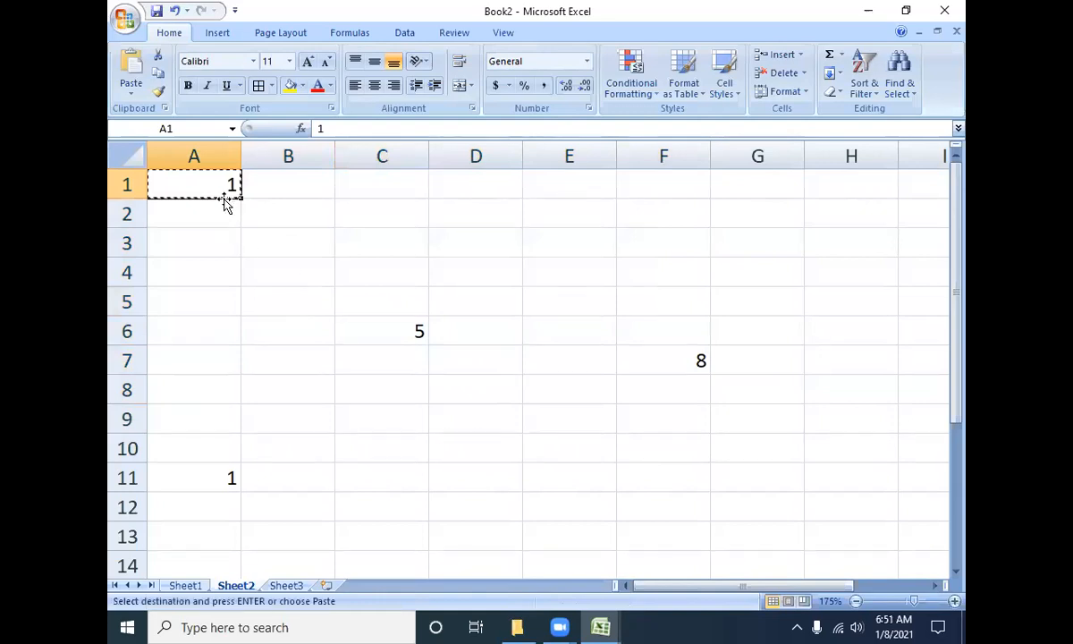
left_click(390, 304)
key("ctrl+v")
left_click(596, 396)
key("ctrl+v")
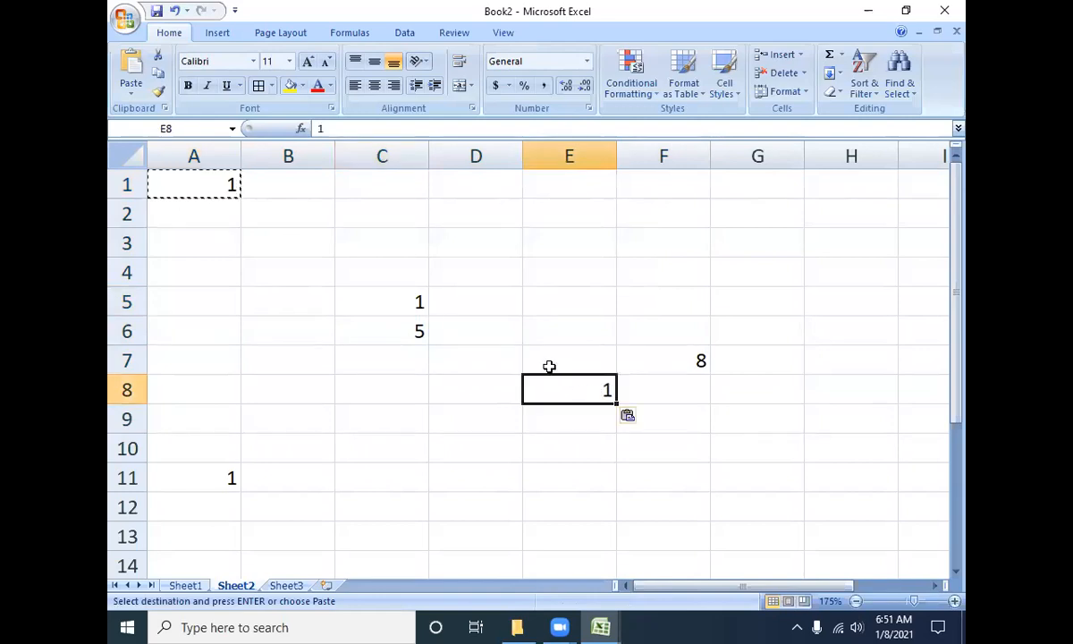
key("Escape")
left_click(395, 307)
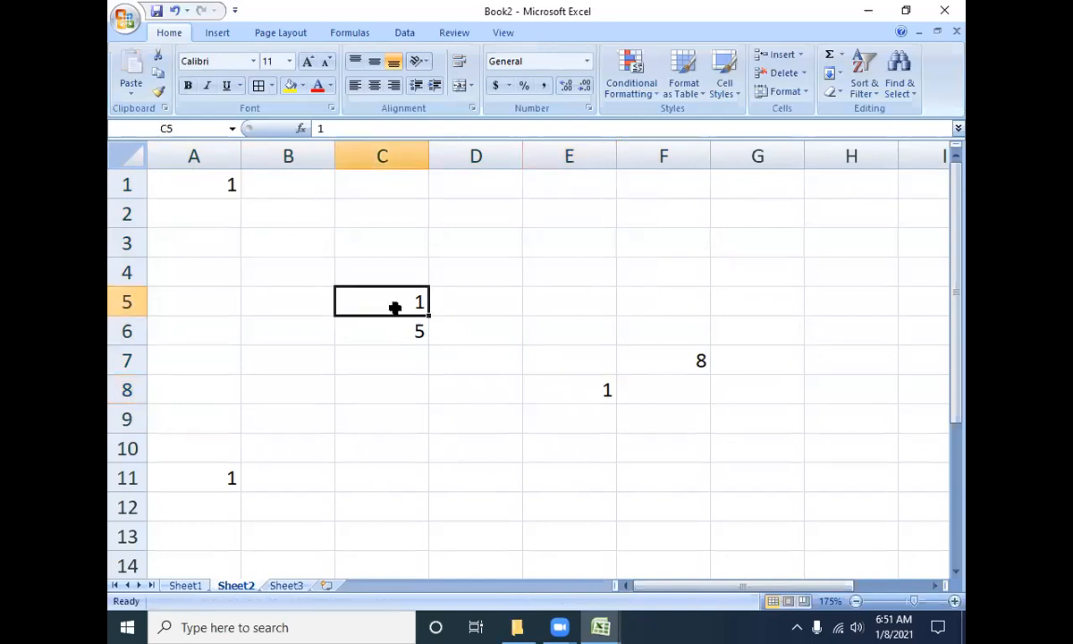
key("Delete")
- Open Sheet3 and enter 123 in cell A1
left_click(284, 585)
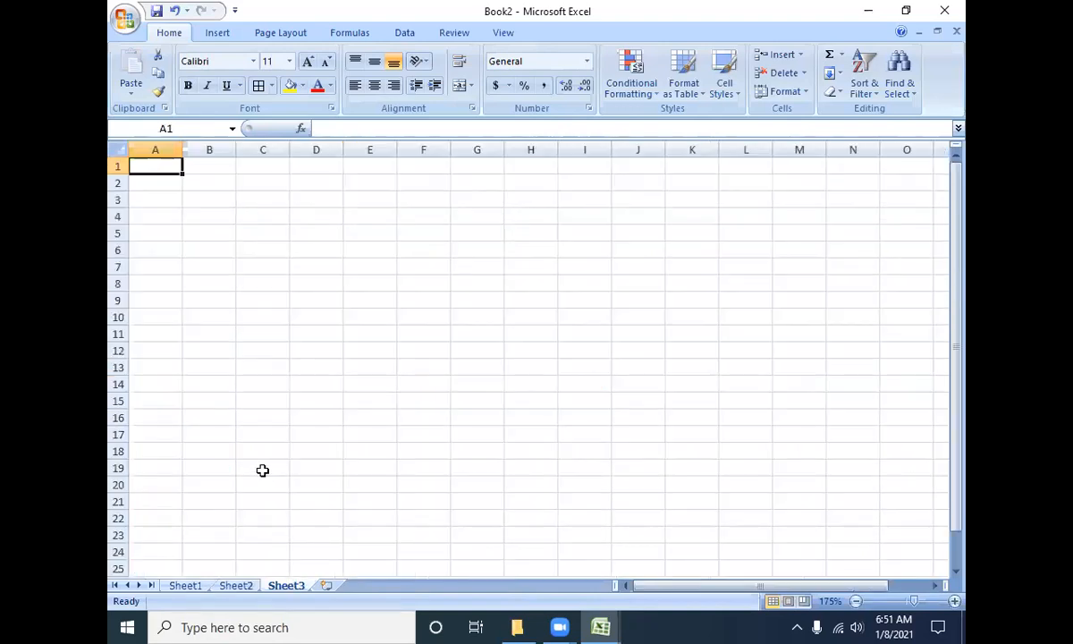
type("123")
key("Tab")
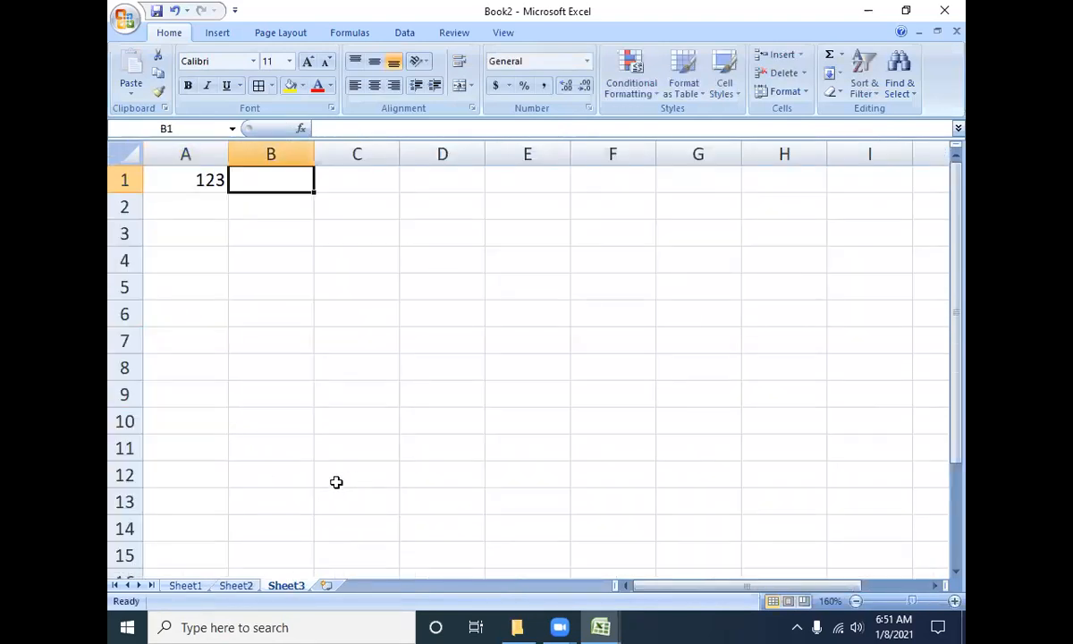
- Link cell D7 to the value in A1 with the formula =A1
left_click(438, 342)
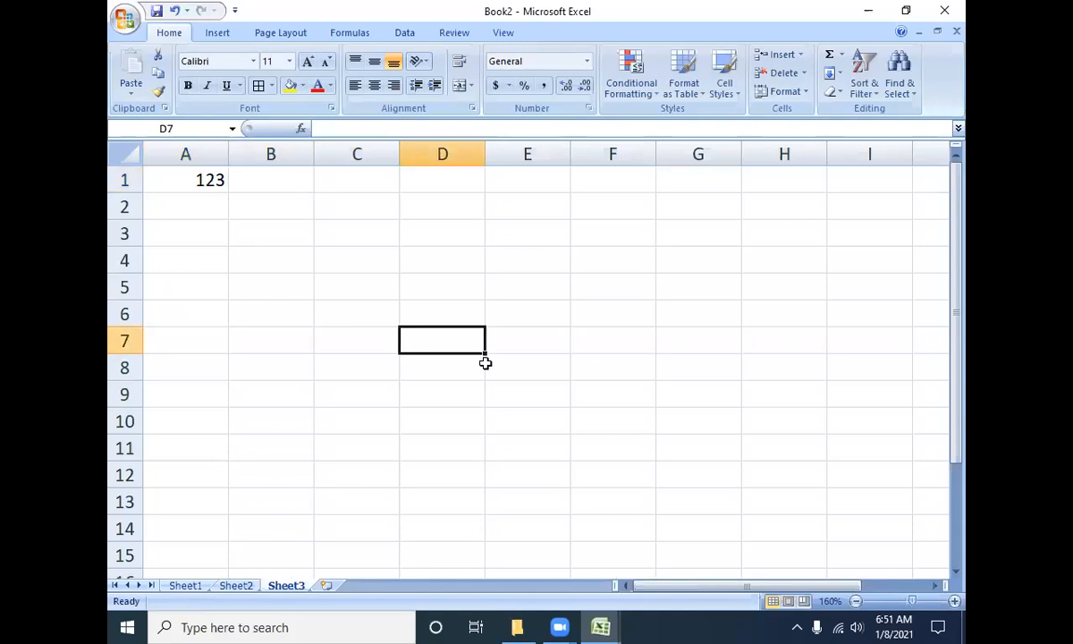
left_click(703, 472)
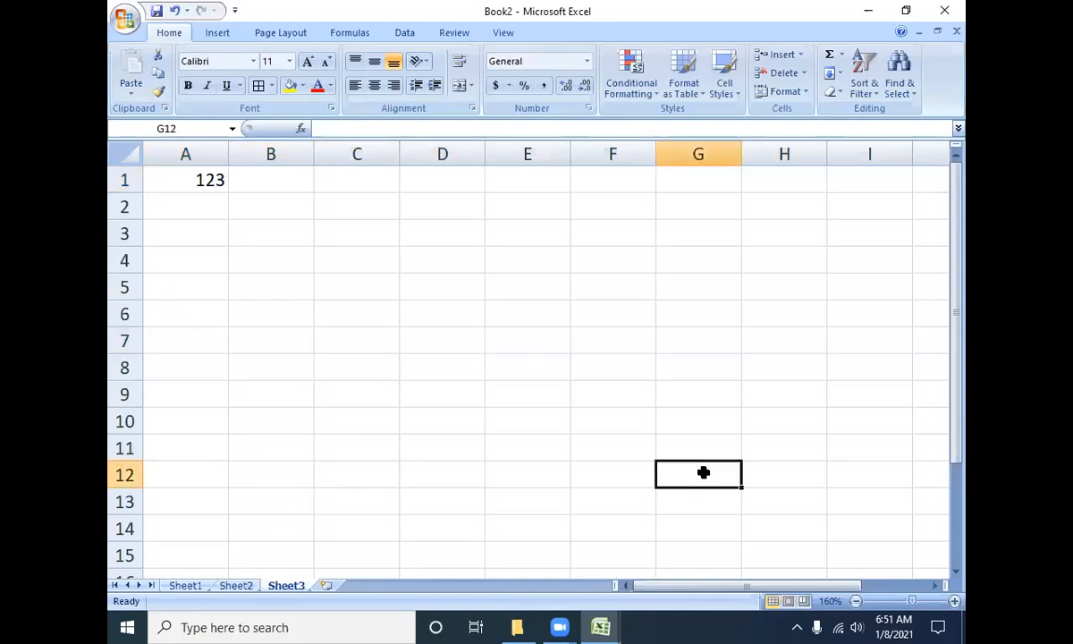
left_click(458, 340)
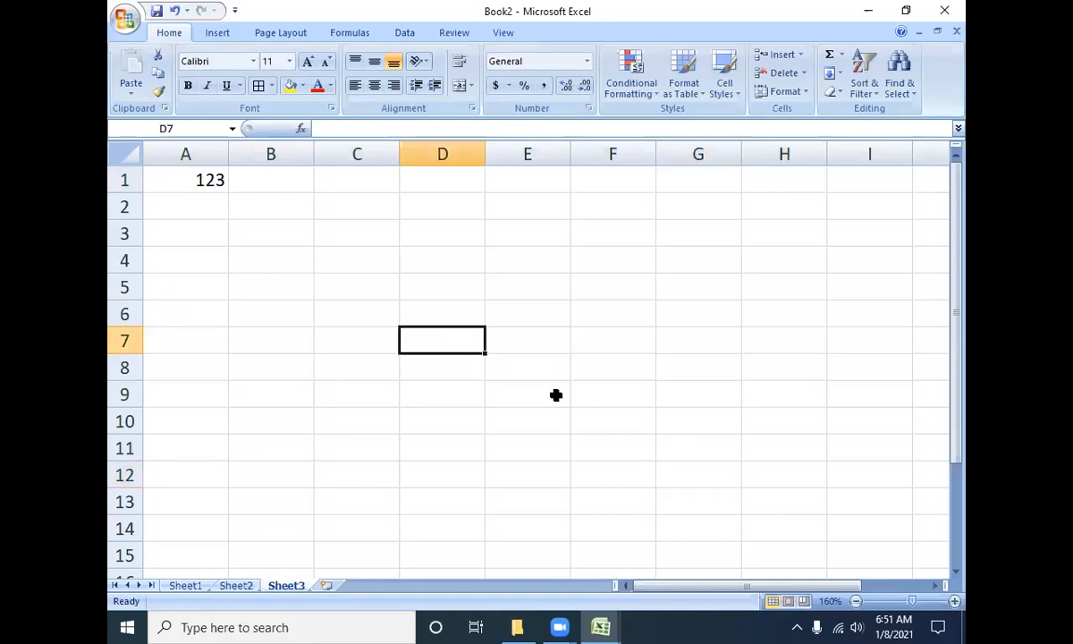
type("=")
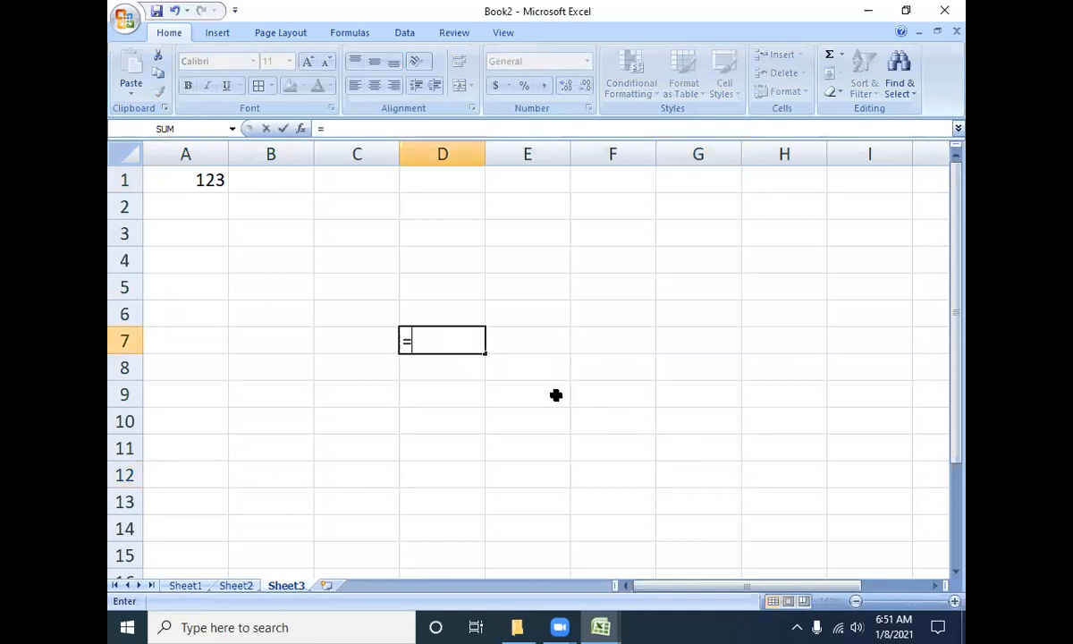
left_click(185, 184)
key("Return")
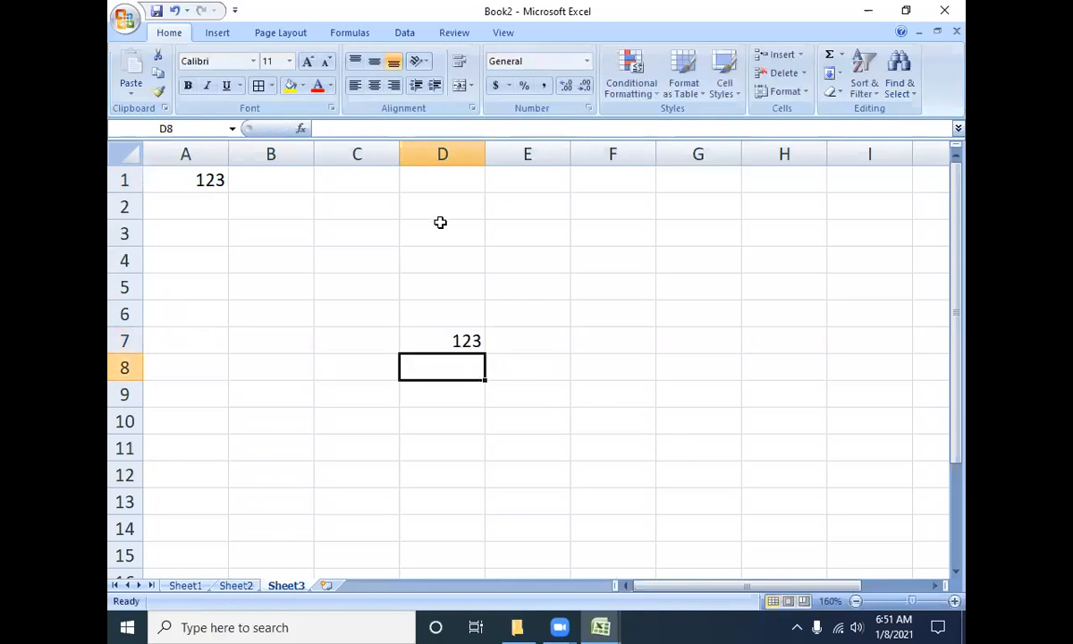
left_click(686, 499)
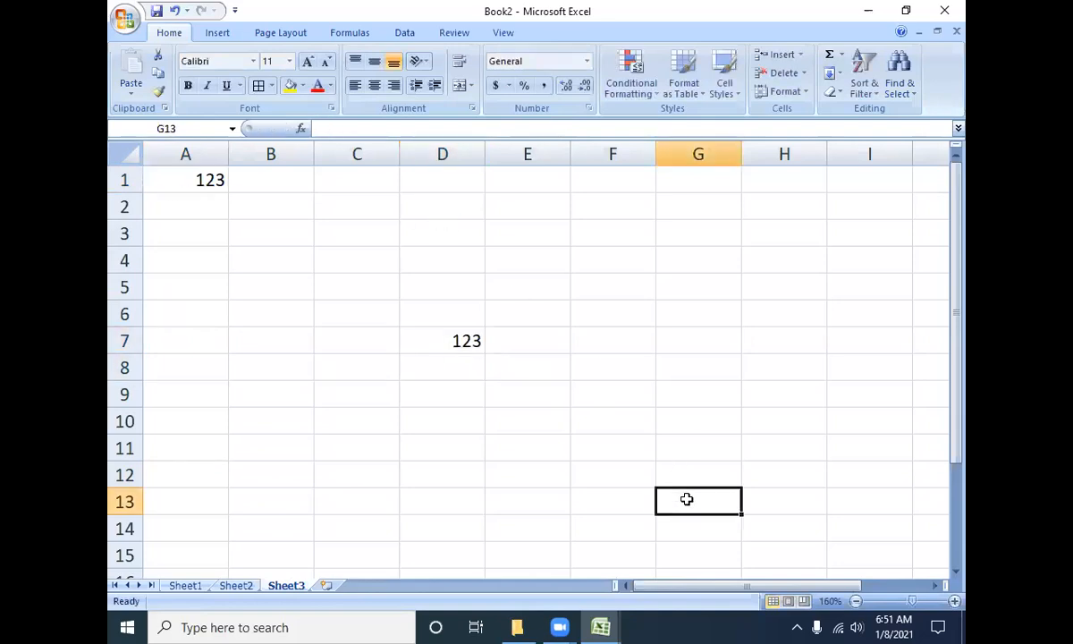
- Link cell G13 to the value in A1 with the formula =A1
type("=")
left_click(199, 181)
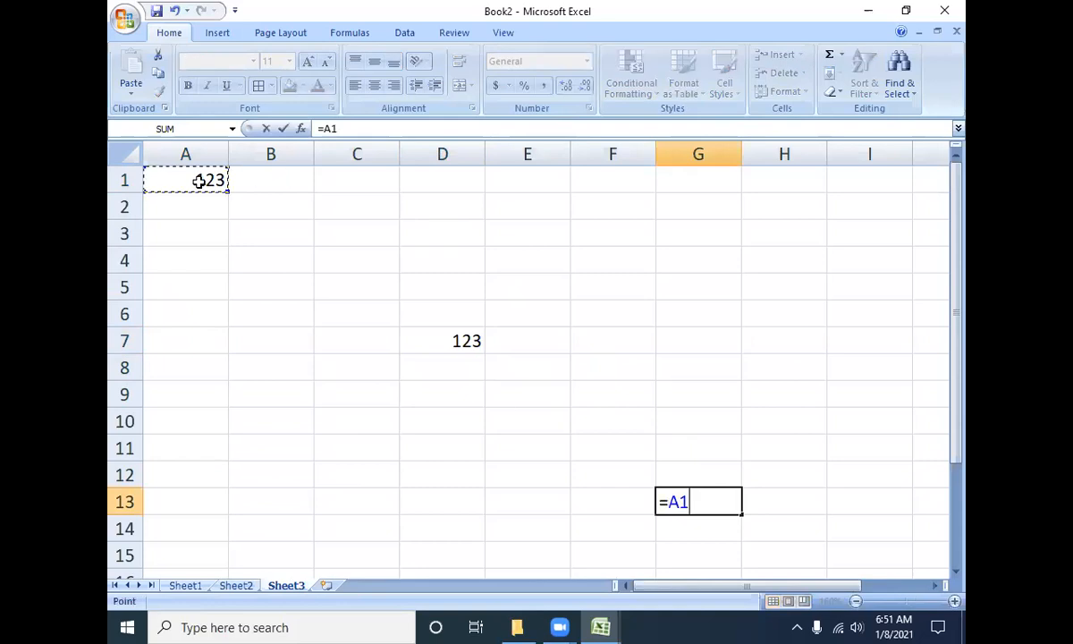
key("Return")
- Change the source value in cell A1 to 456
left_click(204, 178)
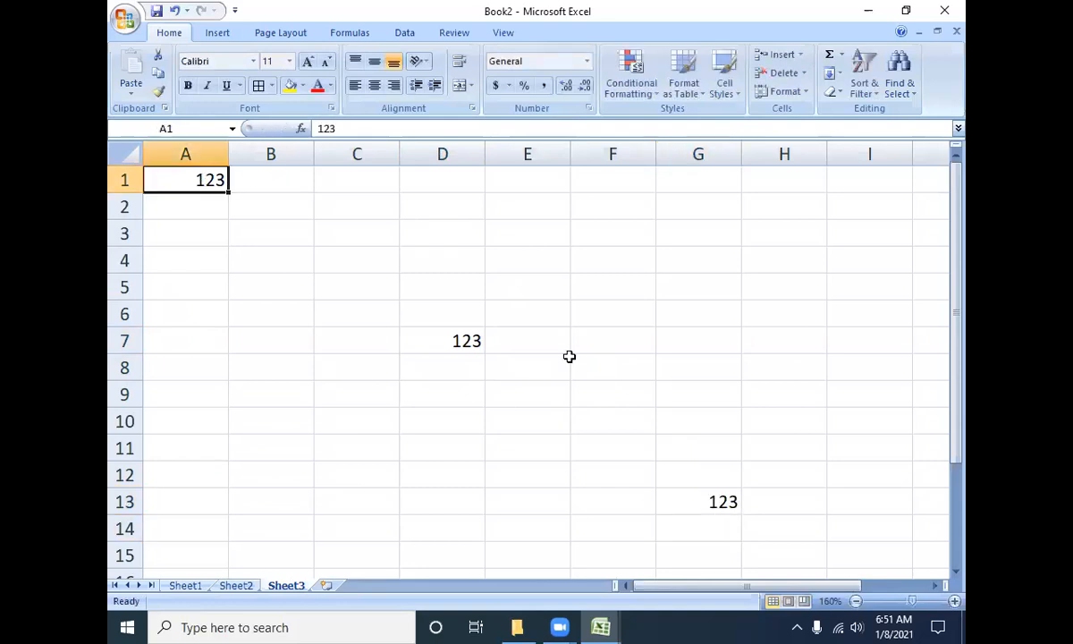
type("456")
key("Return")
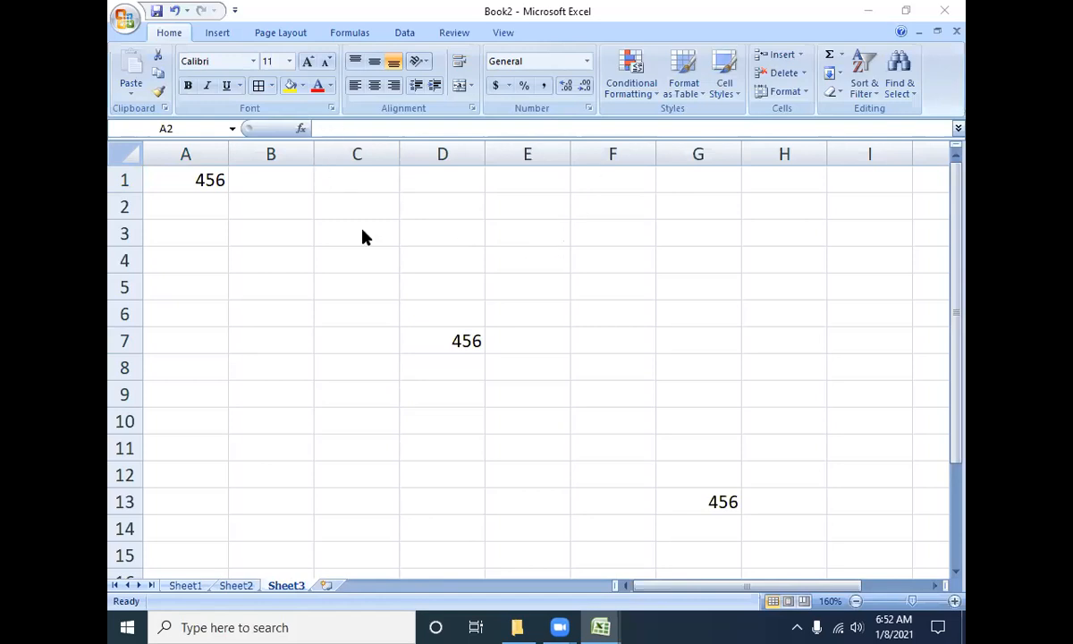
- Try extending the formula in D7 to =A1+B1 and to =A1,B1, and clear the contents of D7
left_click(454, 344)
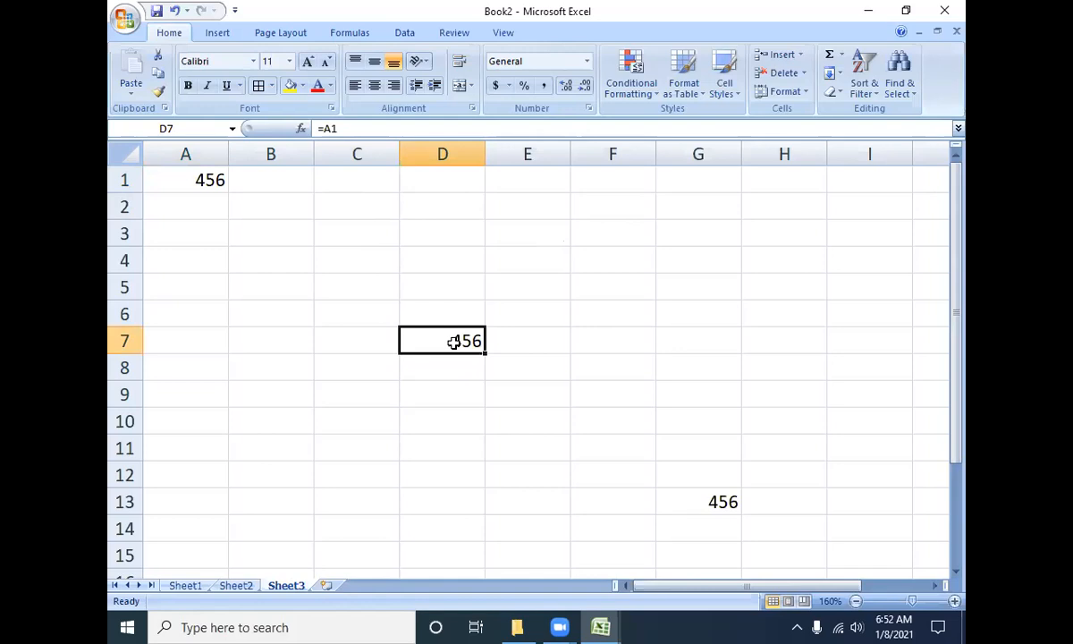
double_click(454, 344)
type("+")
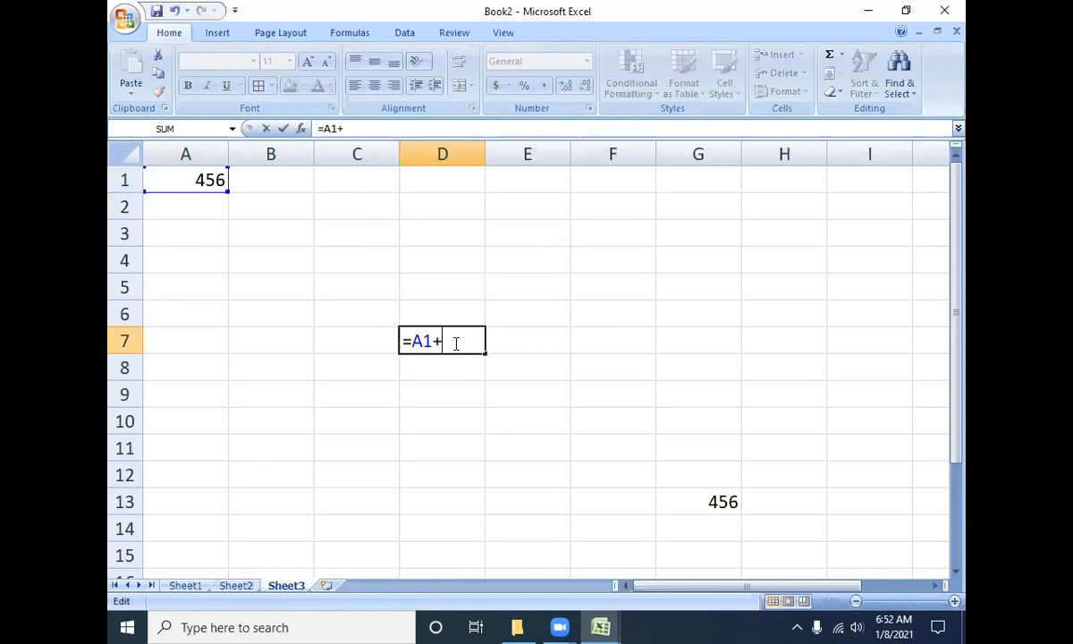
left_click(284, 189)
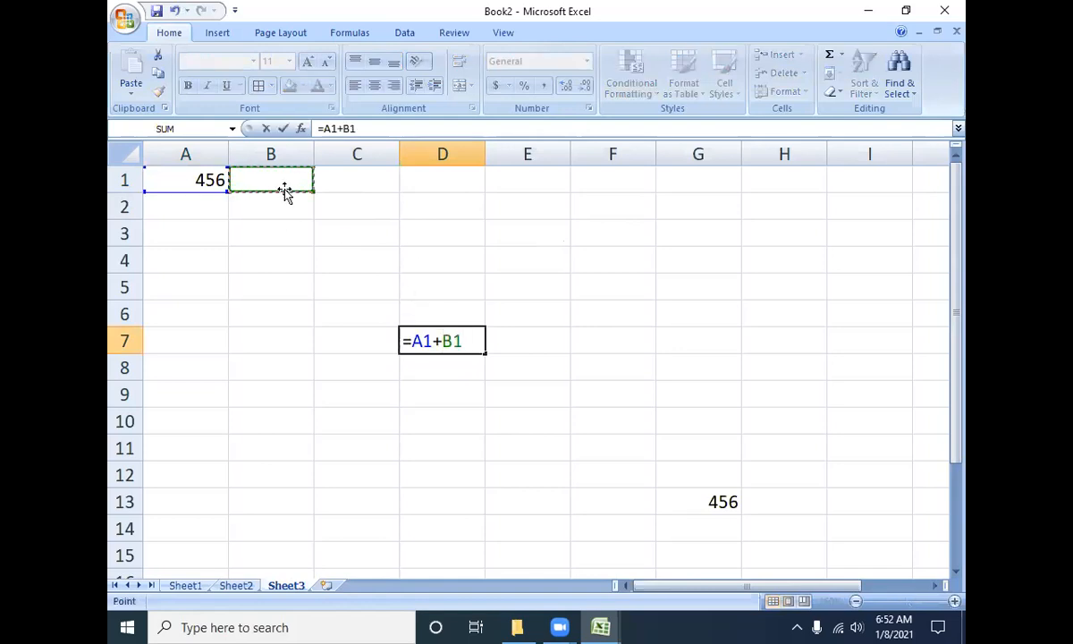
key("BackSpace")
key("BackSpace")
key("BackSpace")
type(",")
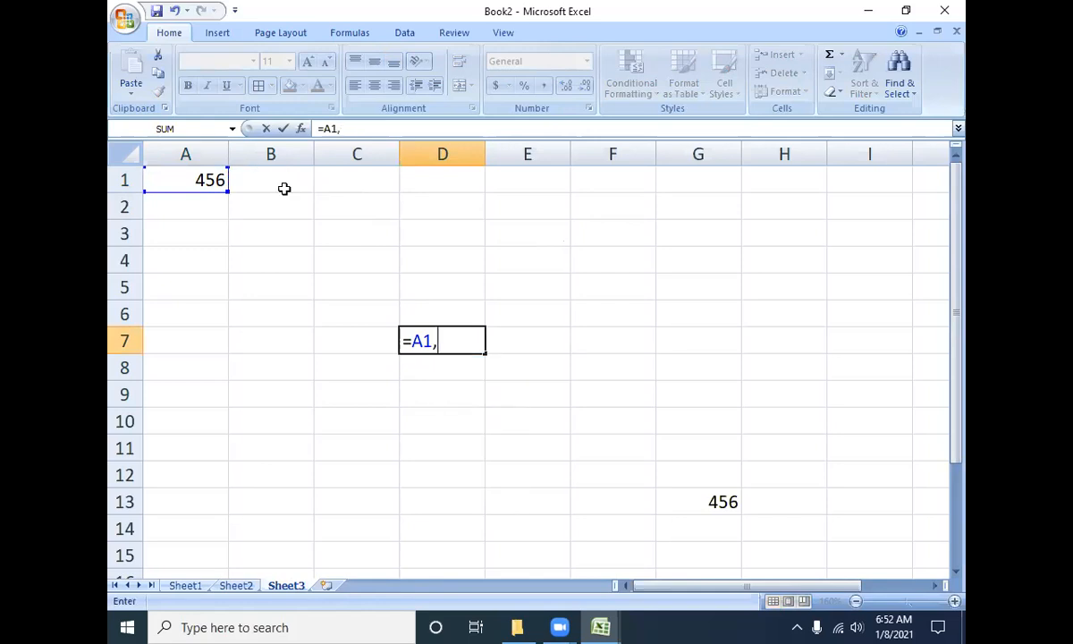
left_click(297, 179)
key("Return")
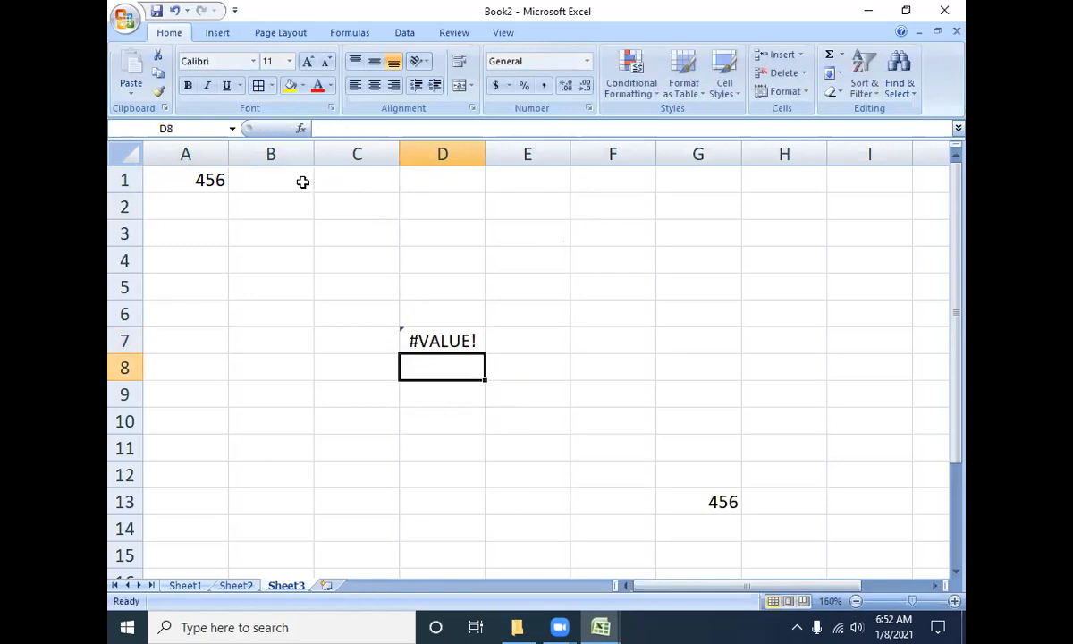
left_click(403, 331)
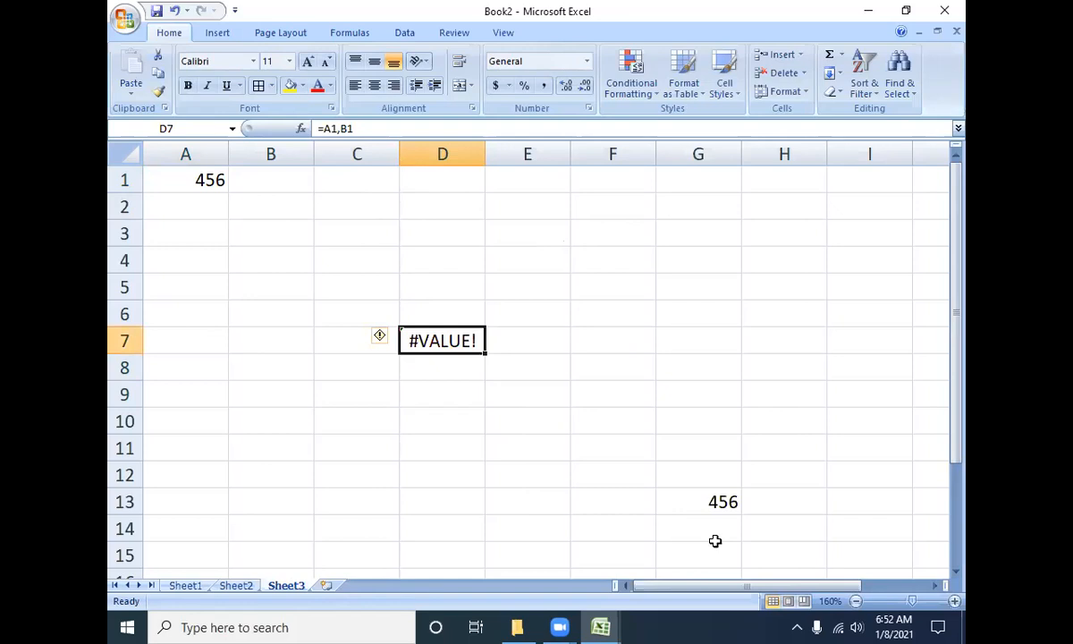
key("Delete")
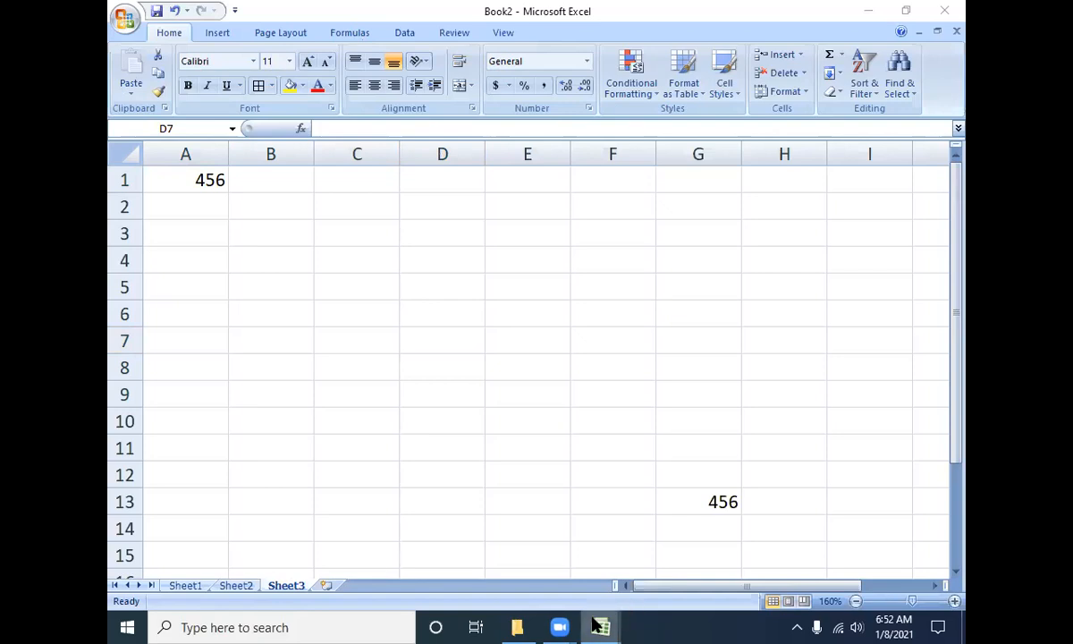
- Switch to the Excell workbook, check the Math&stat sheet, and open the marks table that starts in row 1 of the Student Table sheet
mouse_move(597, 628)
left_click(575, 582)
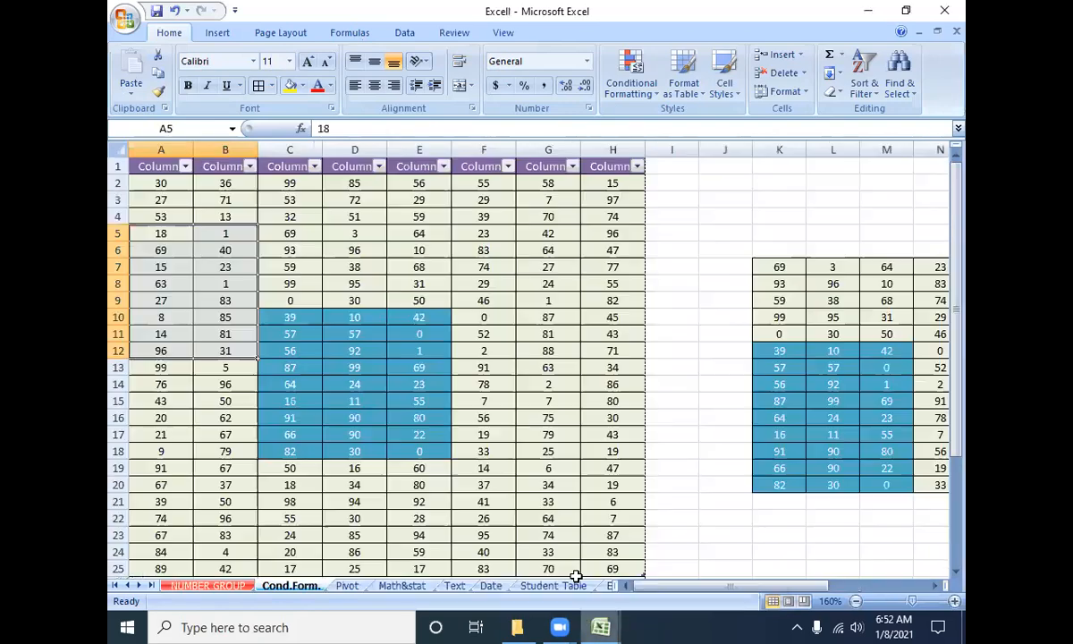
left_click(400, 586)
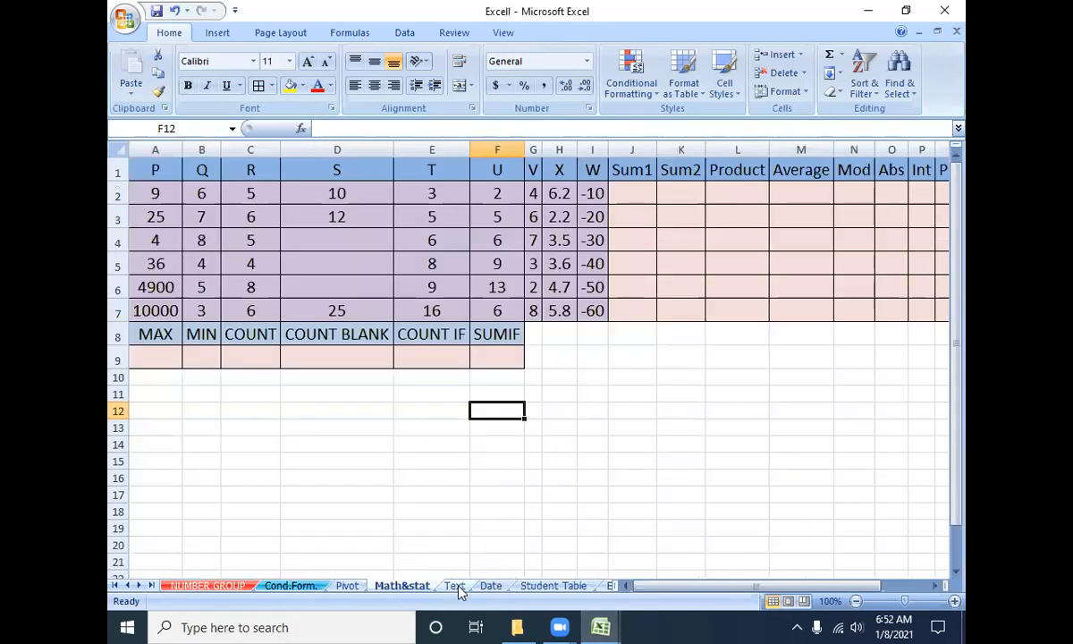
left_click(549, 586)
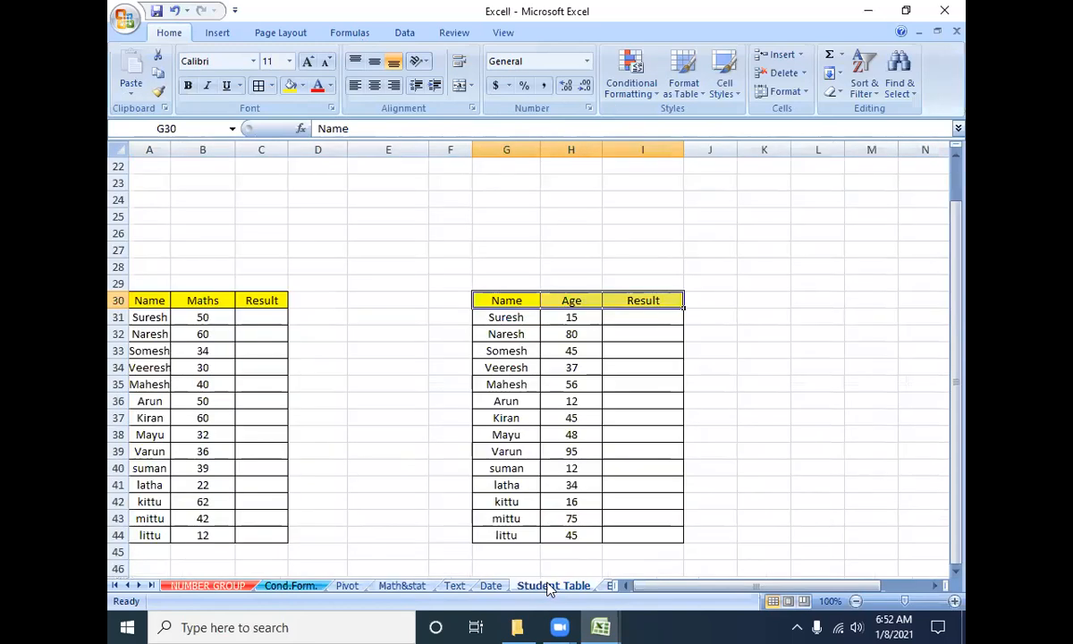
scroll(396, 344, "up", 7)
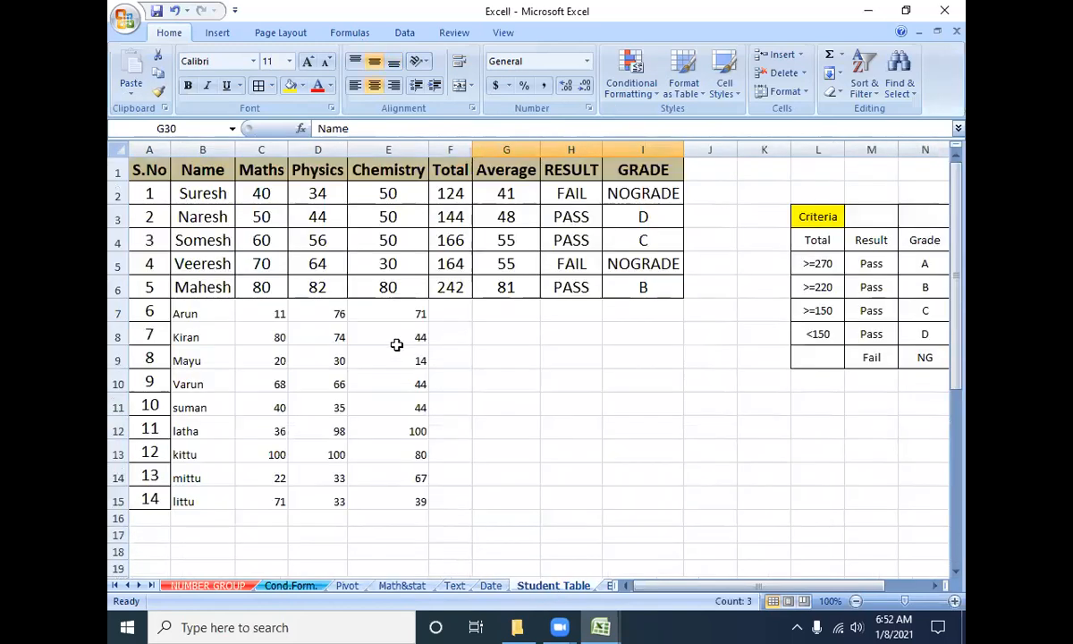